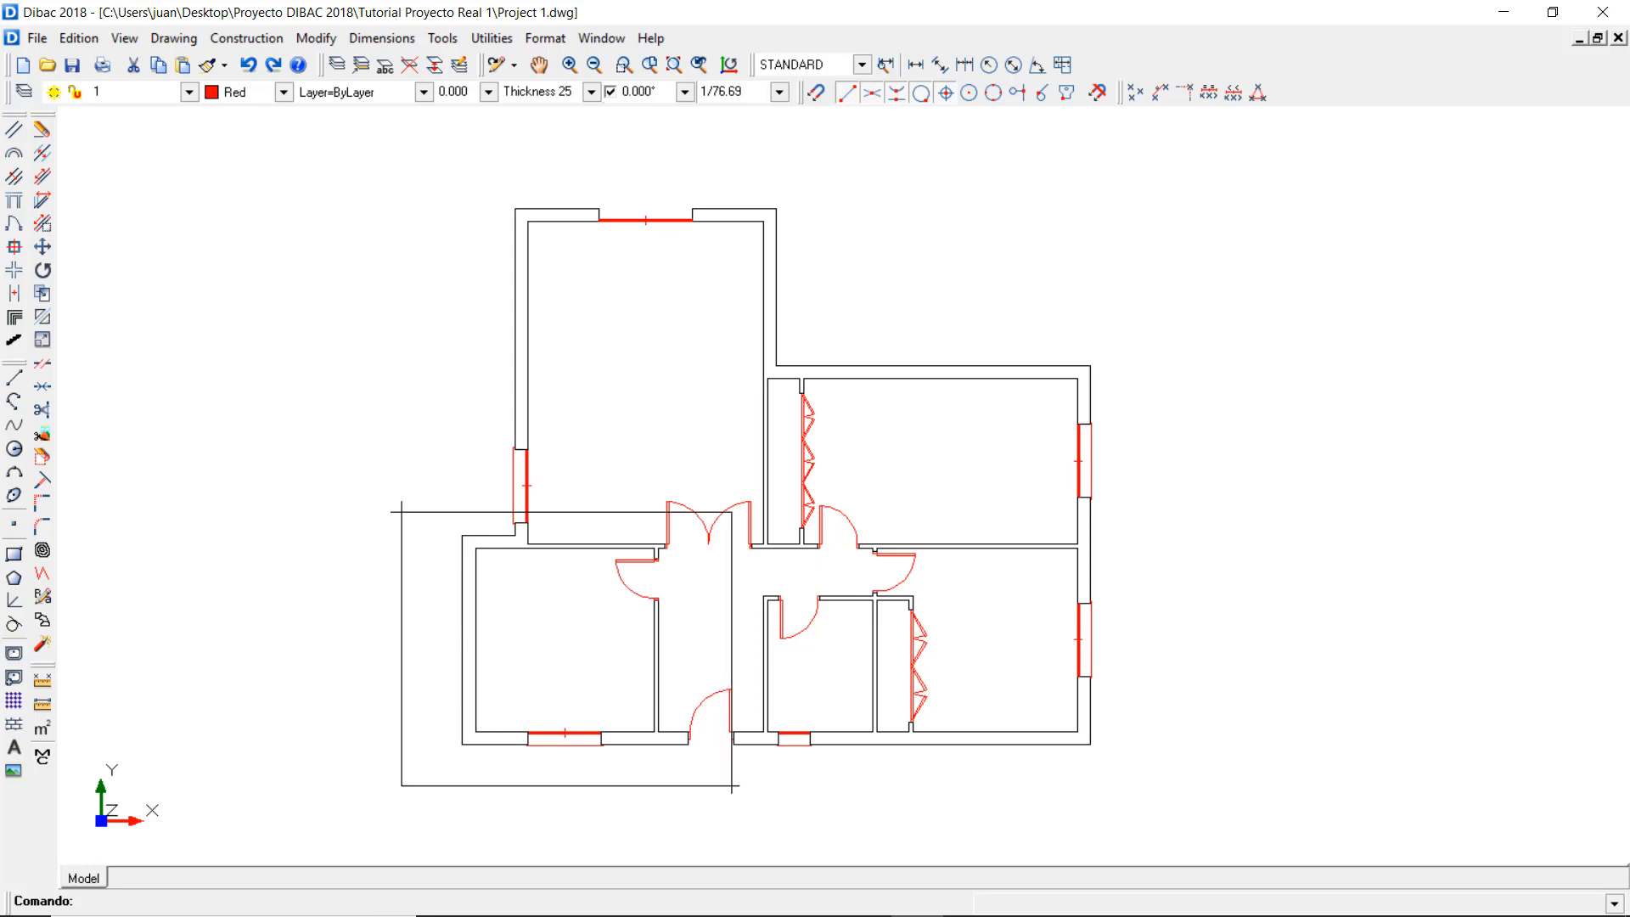
# - Set up an area hatch with the Double scratch frame type, angle 0 and spacing 0,3
pyautogui.click(728, 779)
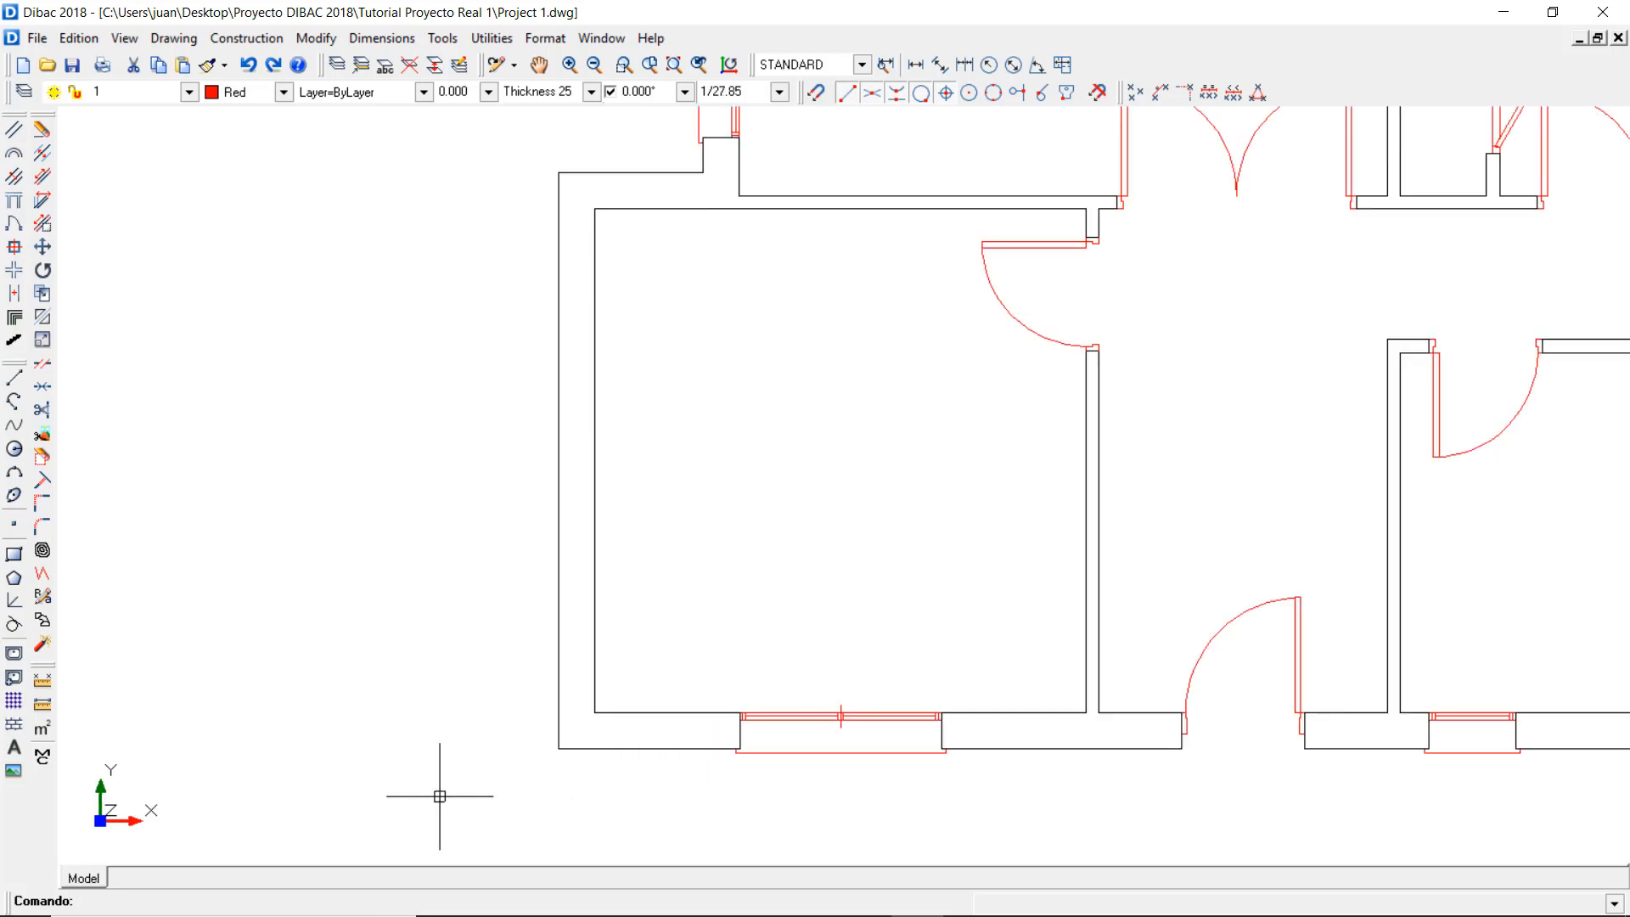
pyautogui.click(17, 725)
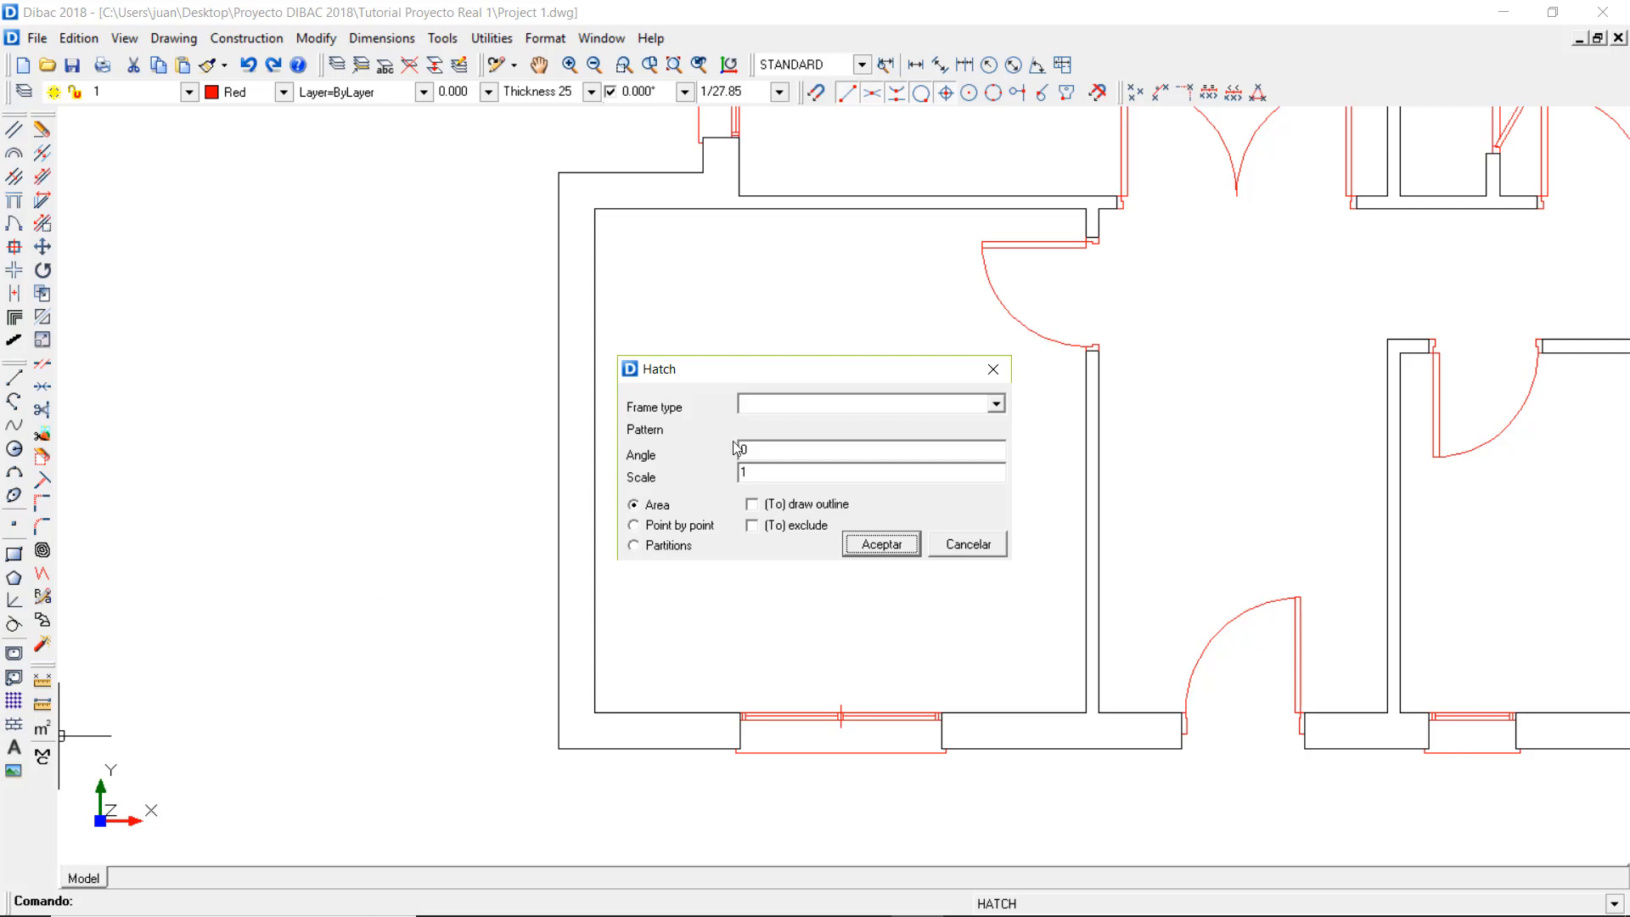
pyautogui.click(943, 406)
pyautogui.scroll(-2, 993, 484)
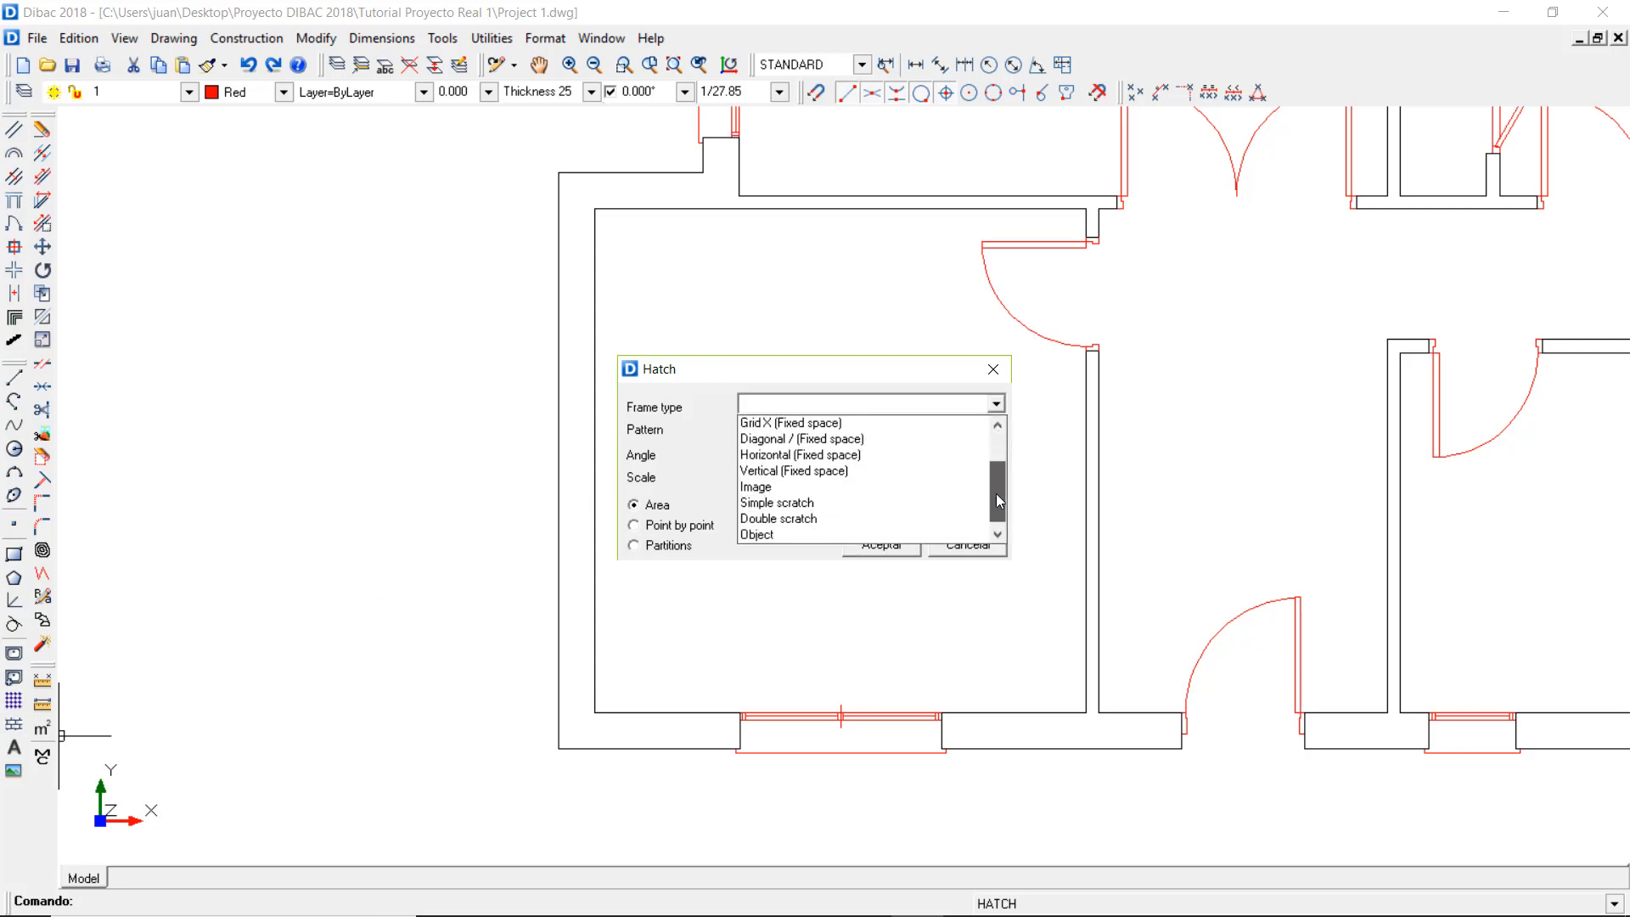
pyautogui.click(933, 503)
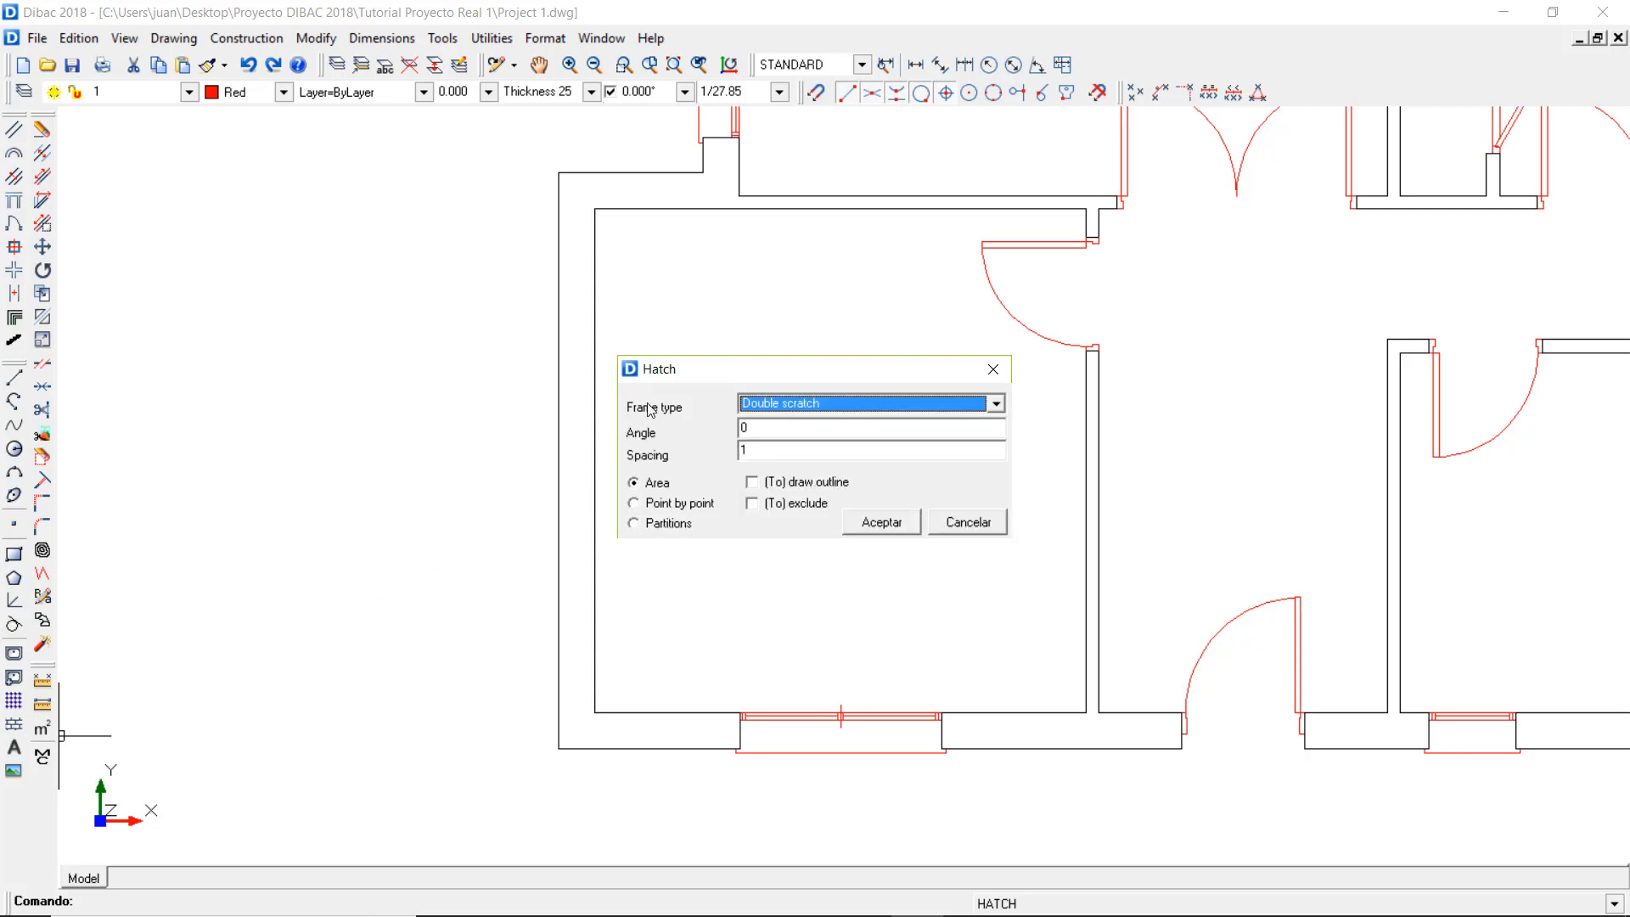
pyautogui.doubleClick(760, 456)
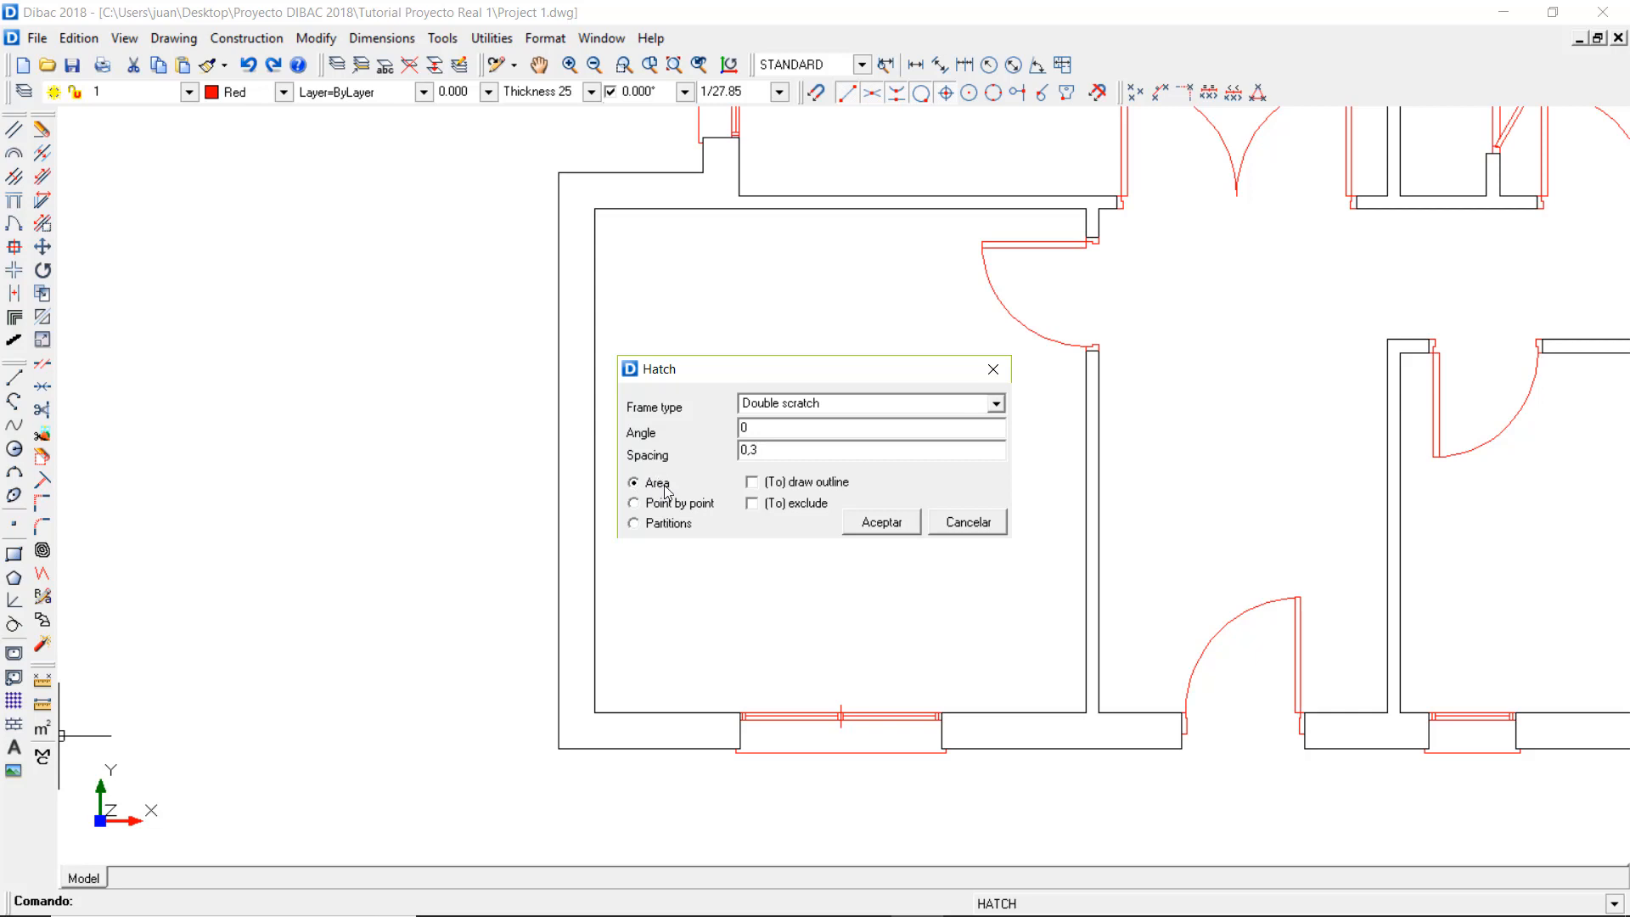
pyautogui.click(870, 524)
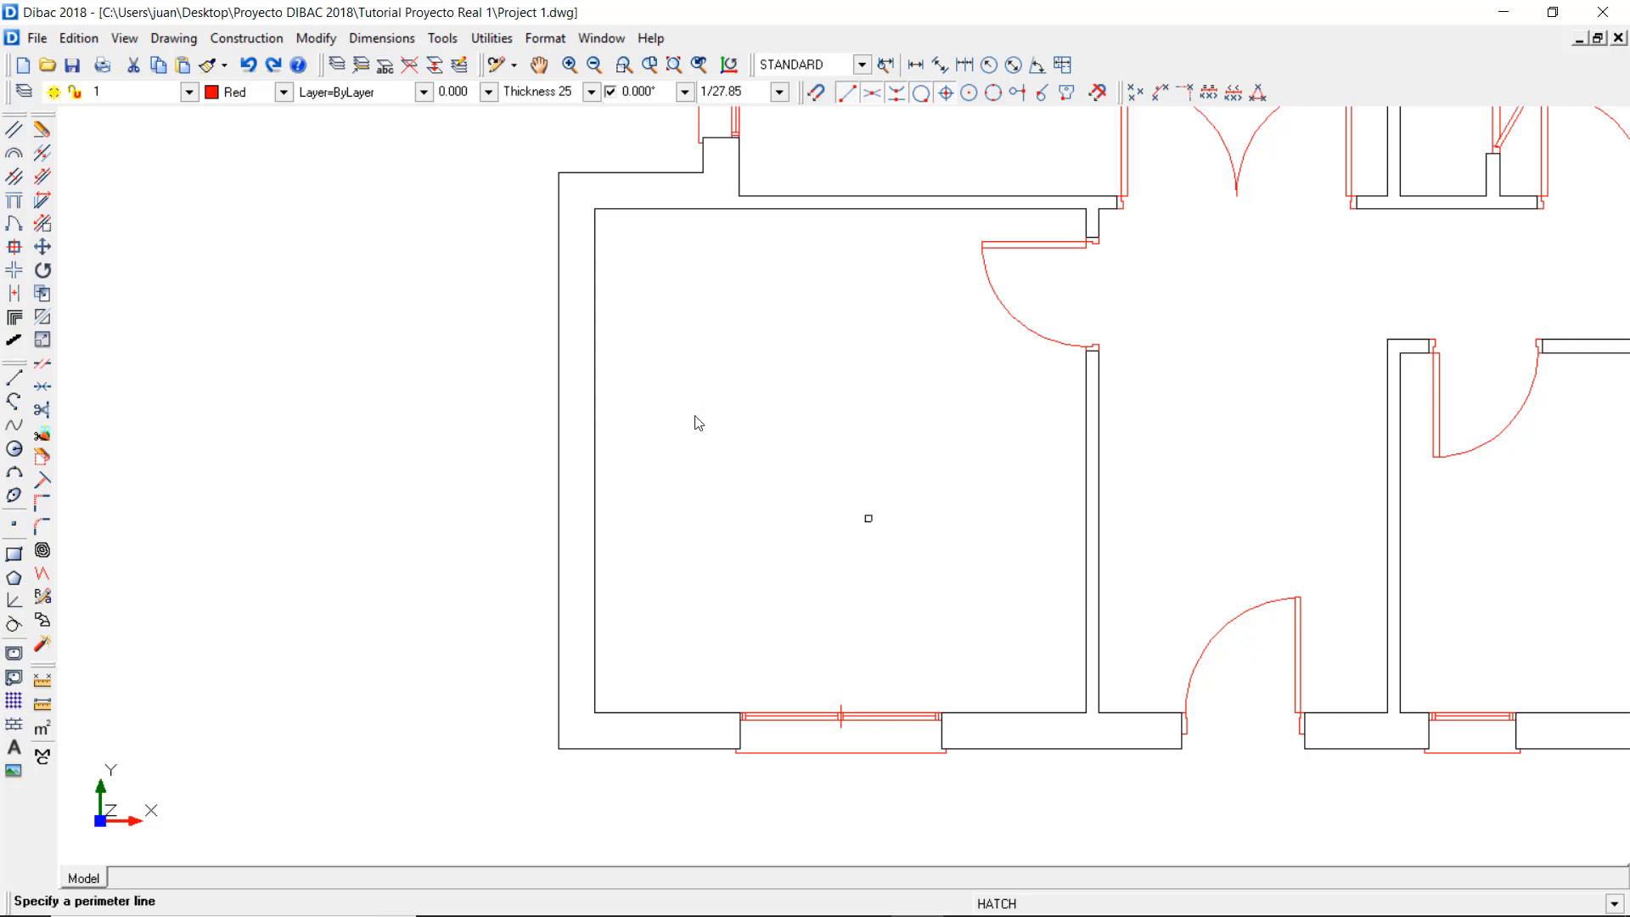
# - Set the colour to Cyan and hatch the lower-left room and the small room between the entrance hall and the lower closet
pyautogui.click(284, 92)
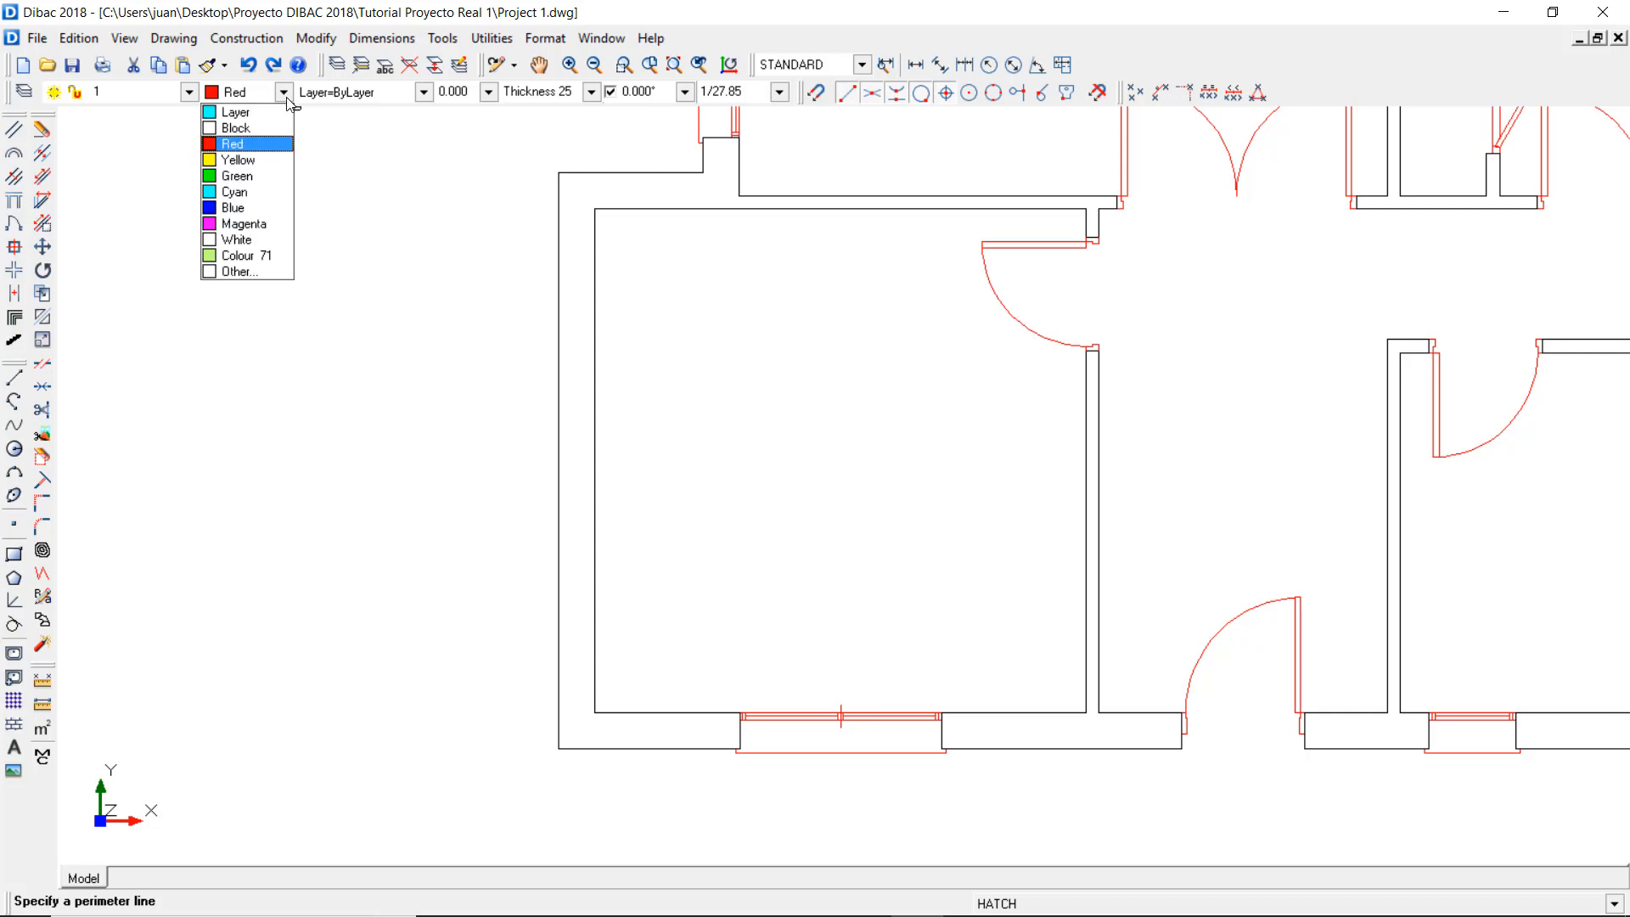
pyautogui.click(244, 193)
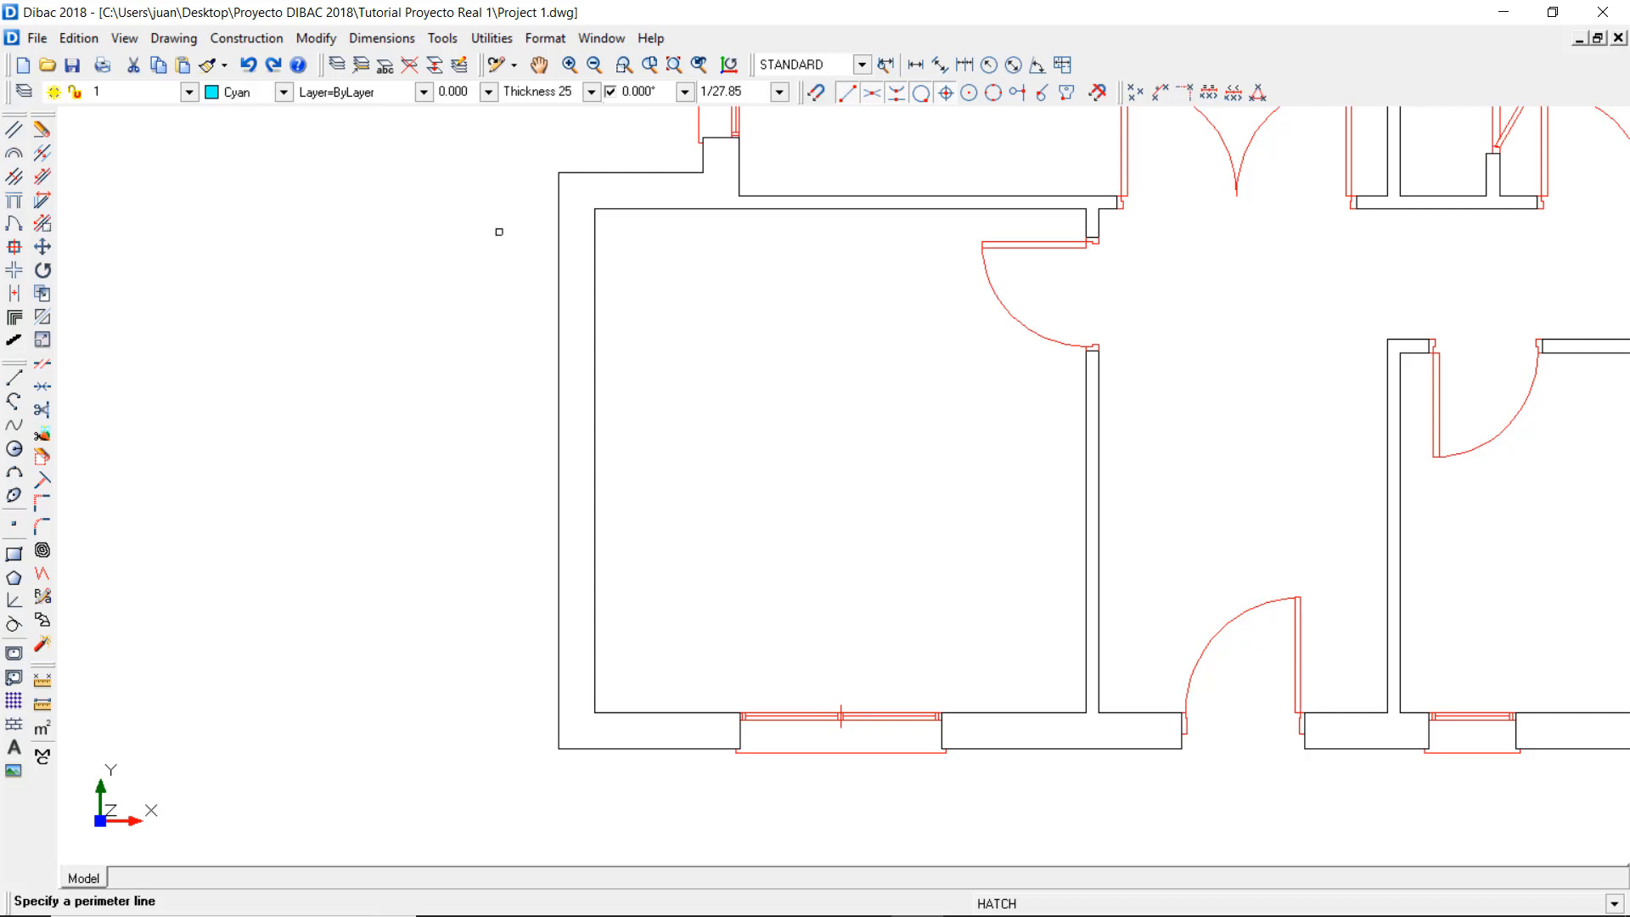
pyautogui.click(594, 283)
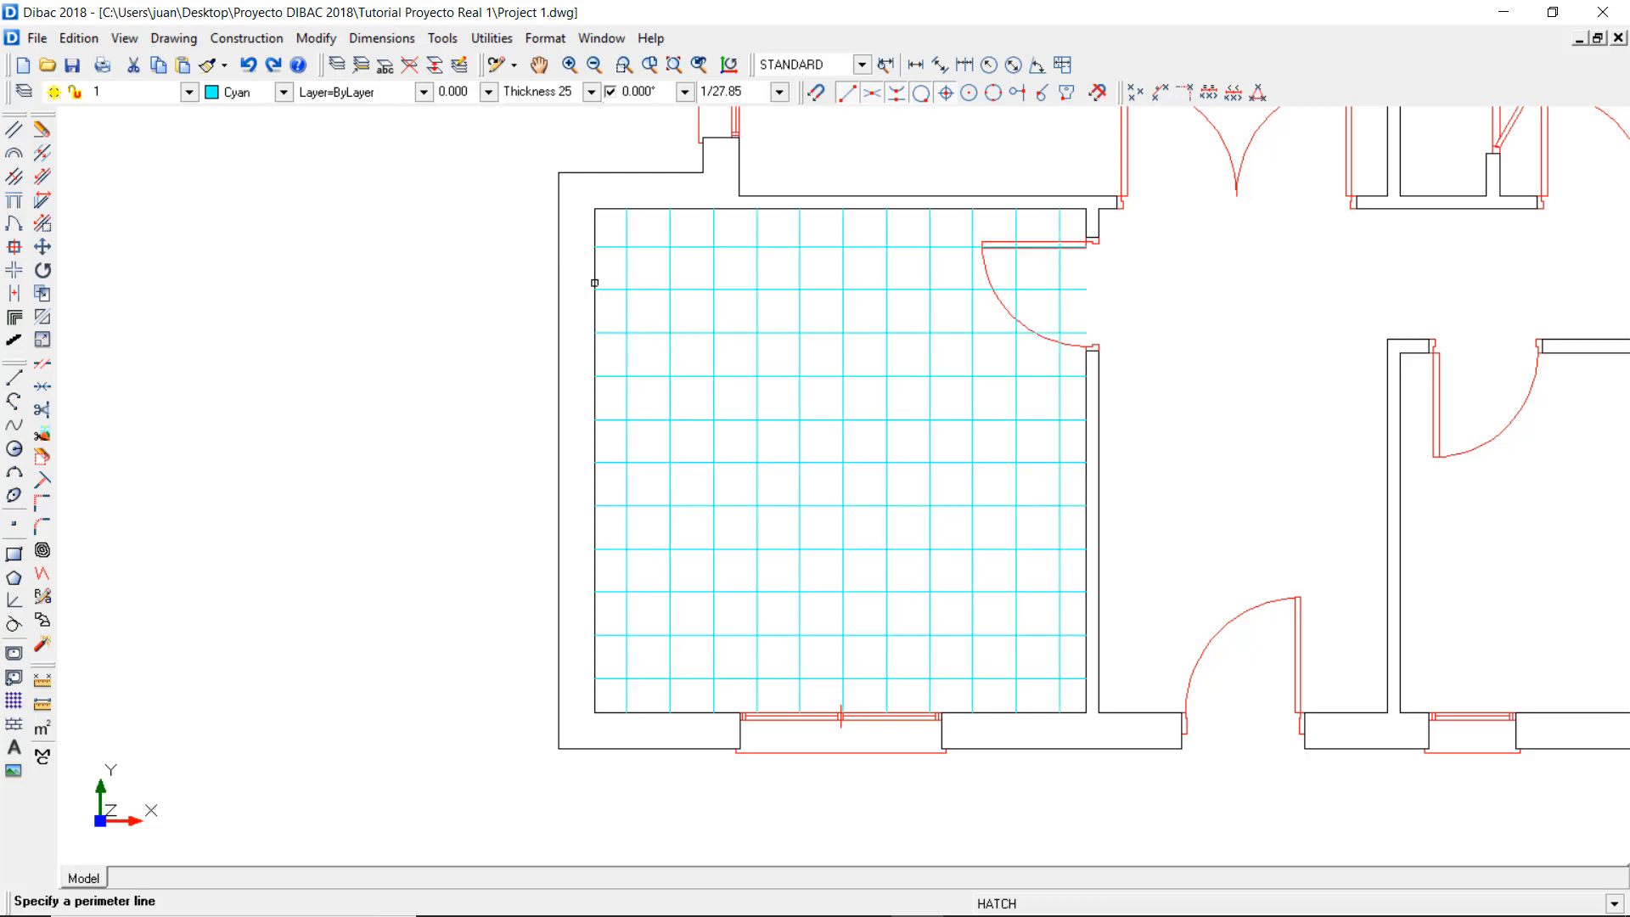
pyautogui.moveTo(1260, 432); pyautogui.dragTo(670, 411, button='middle')
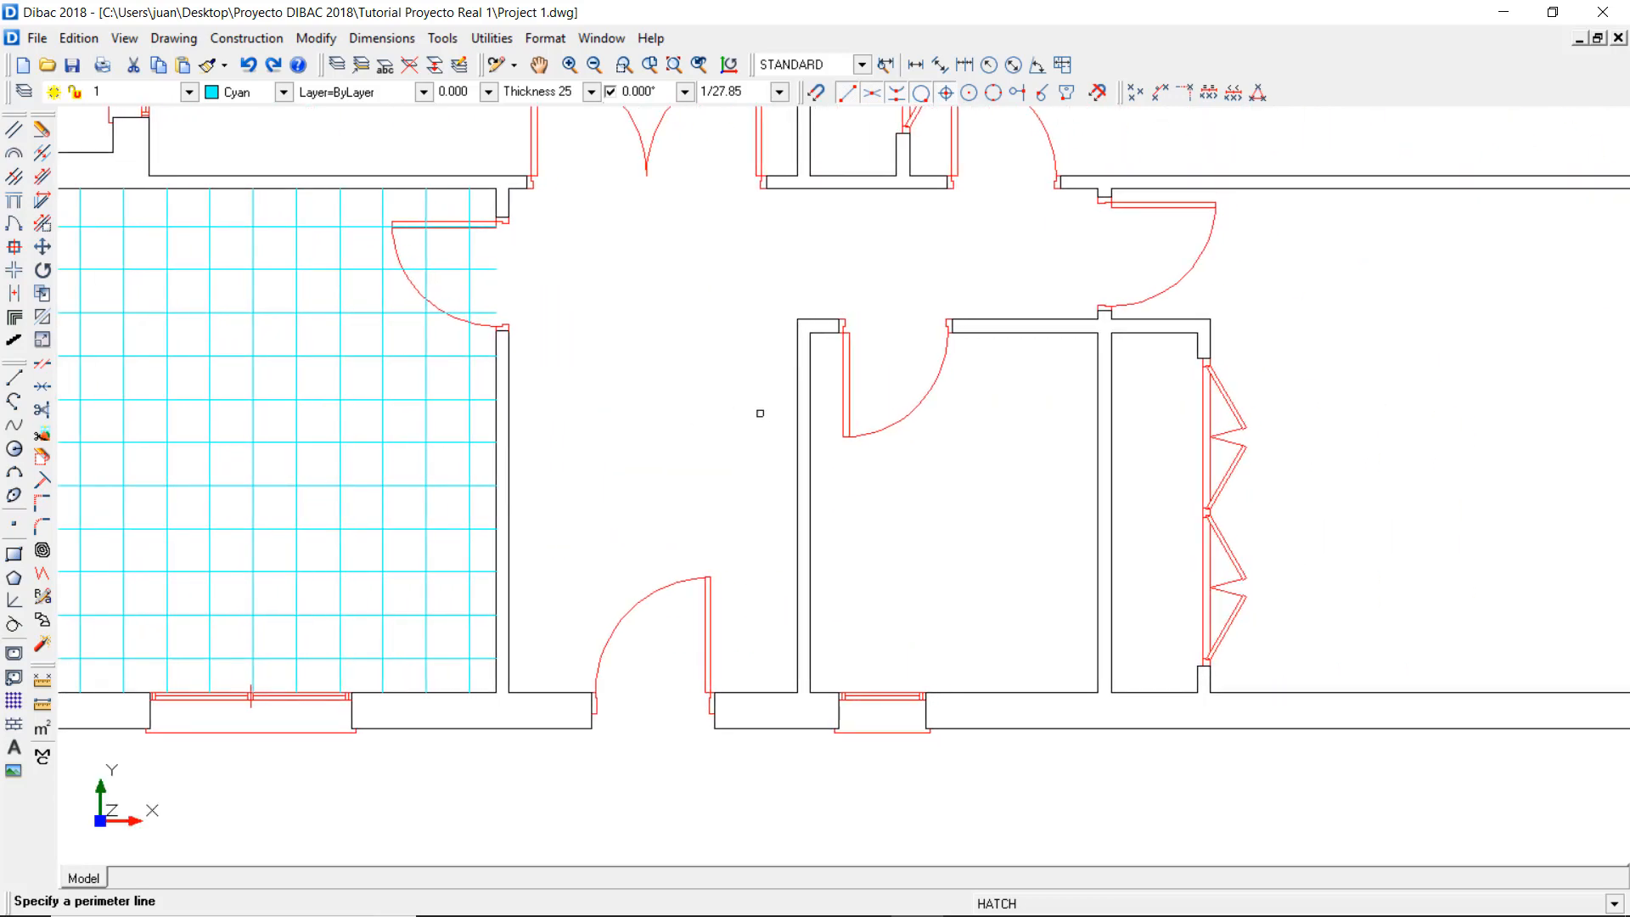
pyautogui.click(810, 415)
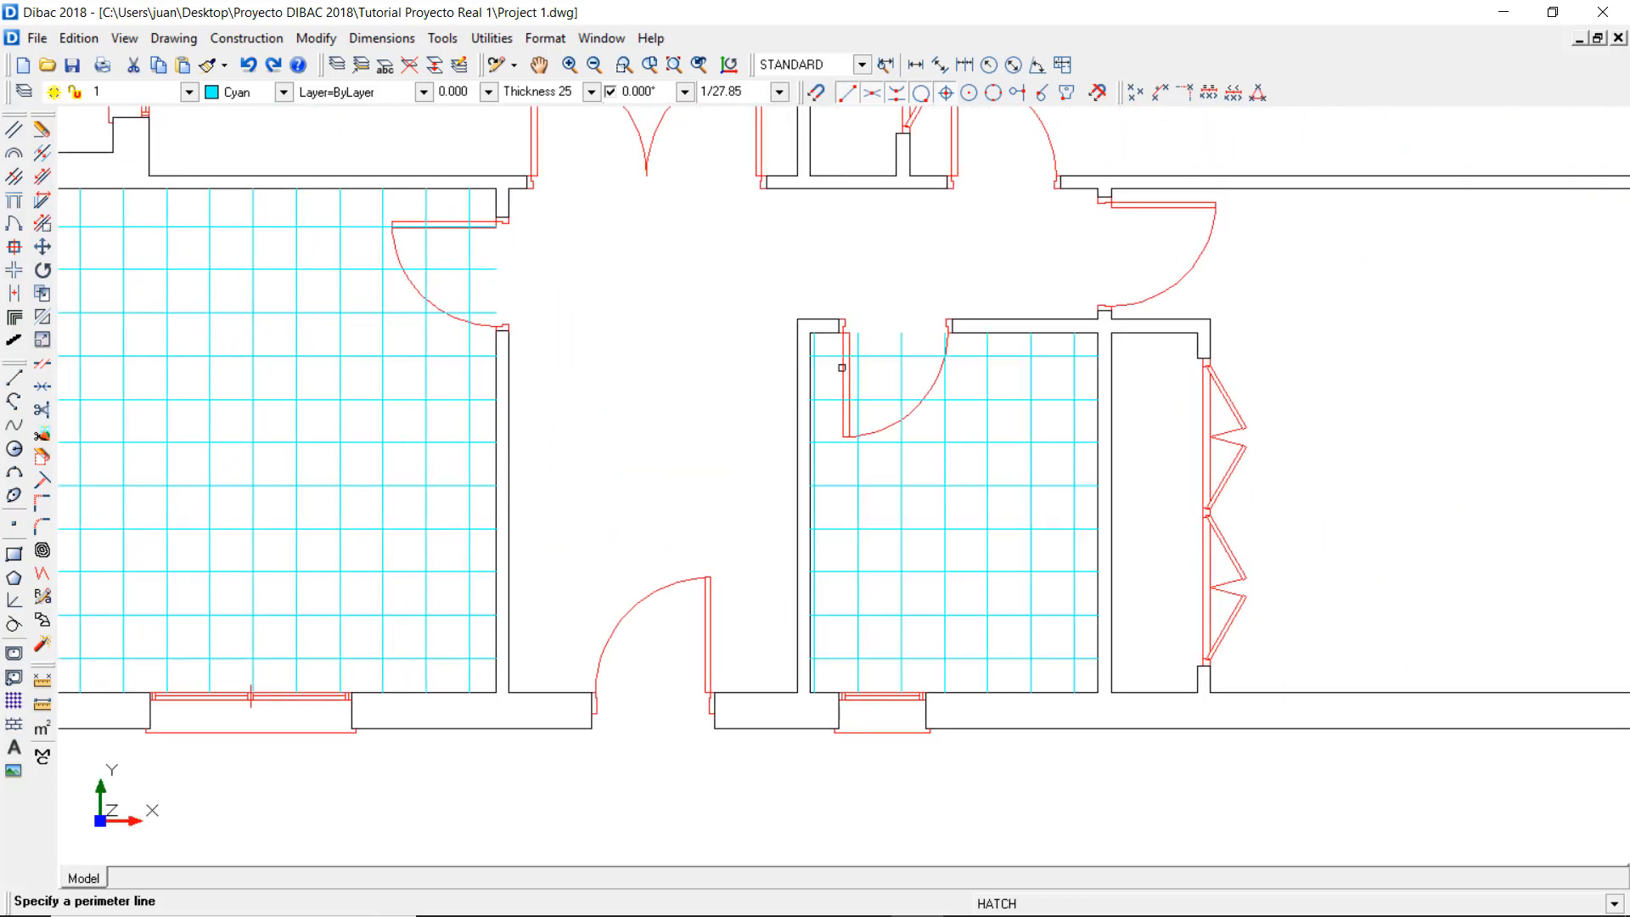
pyautogui.scroll(-5, 841, 367)
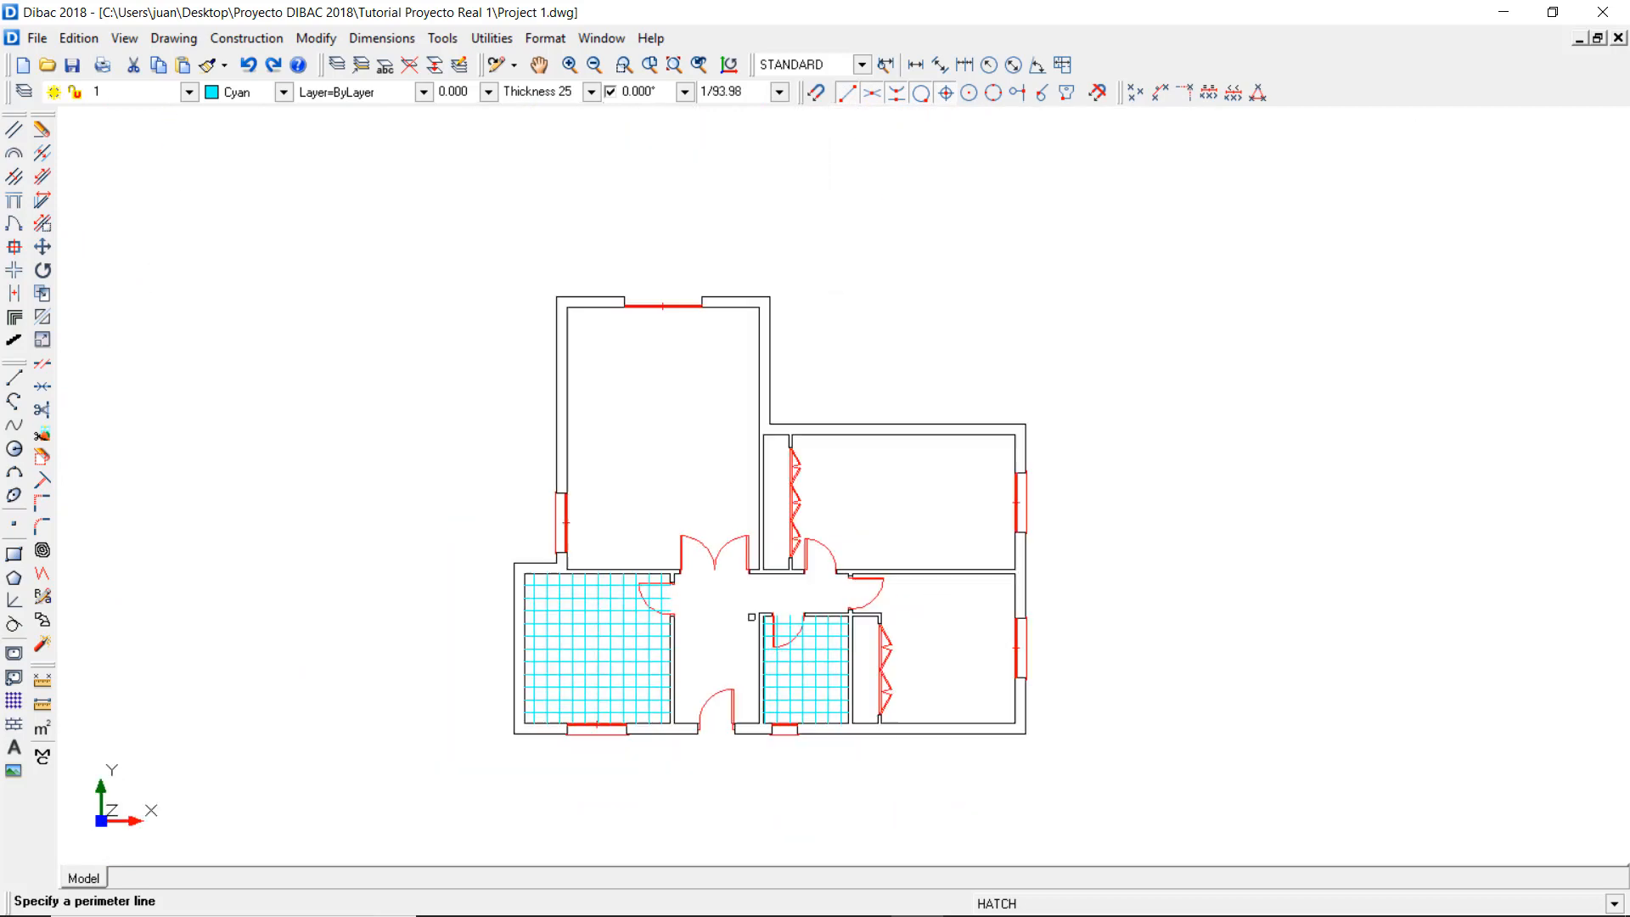
pyautogui.moveTo(507, 464); pyautogui.dragTo(507, 415, button='middle')
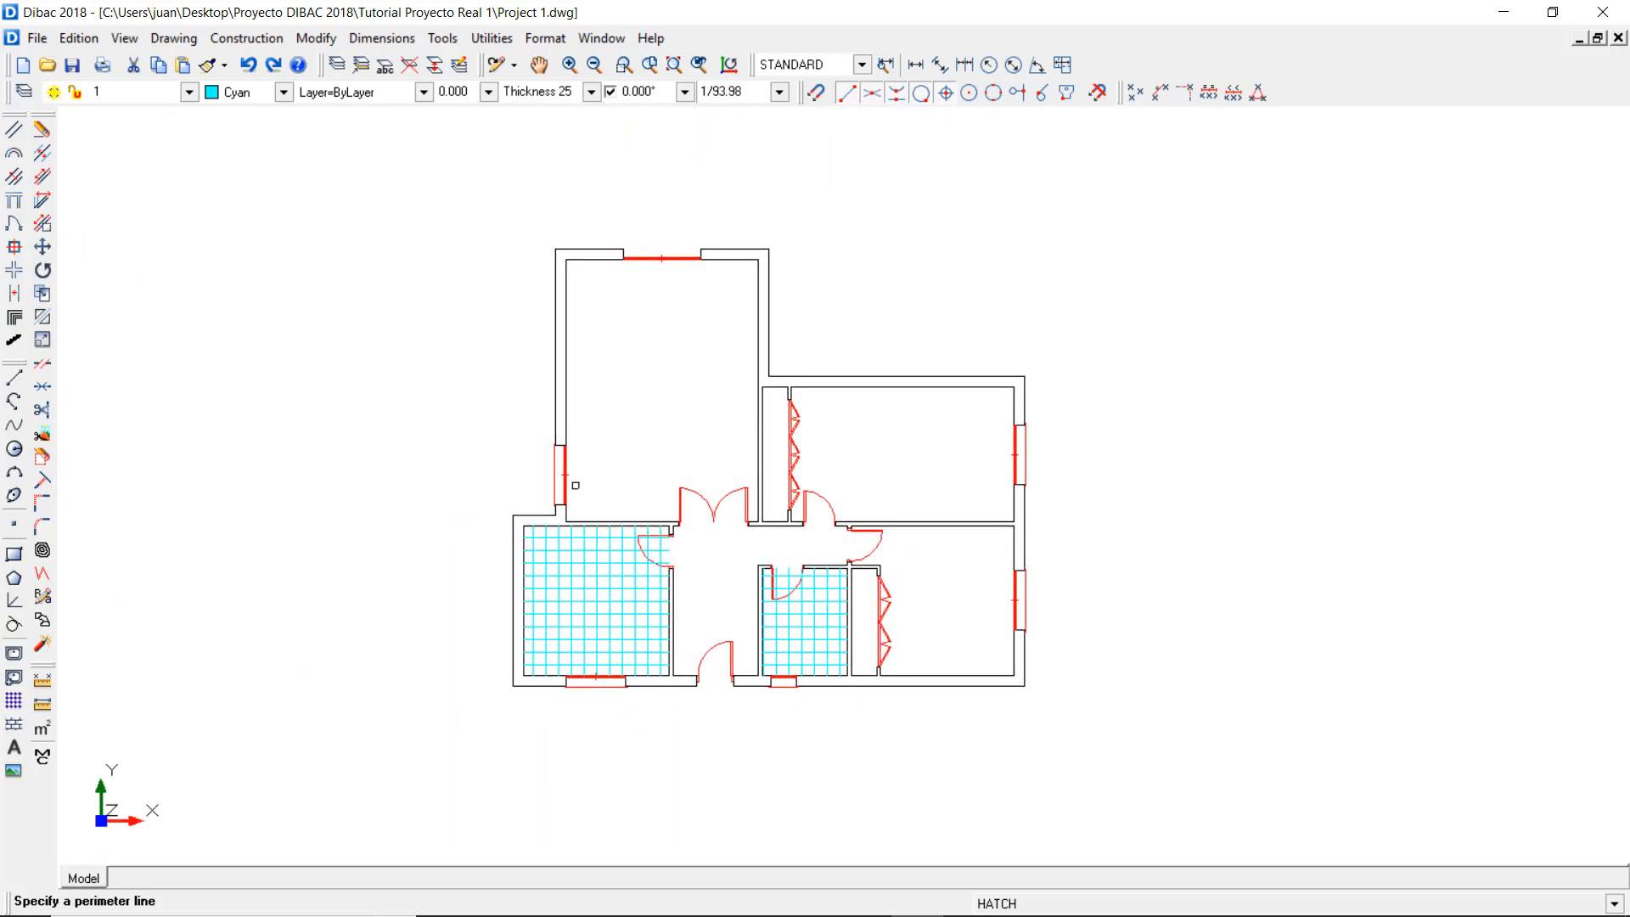
pyautogui.press('Escape')
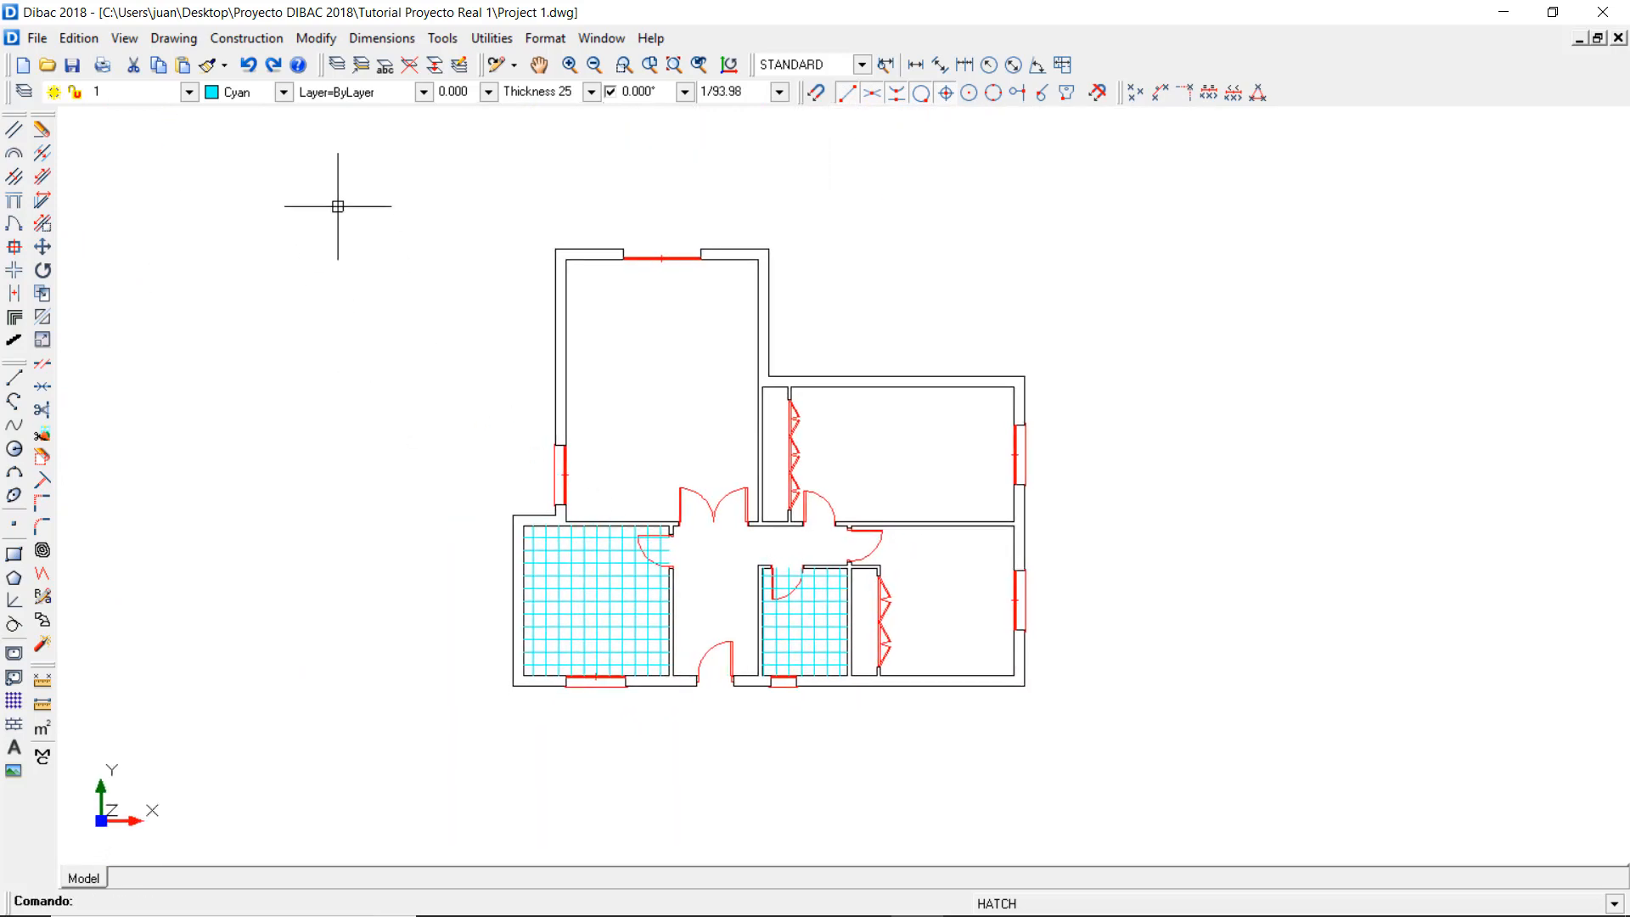
# - Set the colour to Blue and create a parallel line at distance 1 outside the leftmost exterior wall
pyautogui.click(283, 91)
pyautogui.click(273, 208)
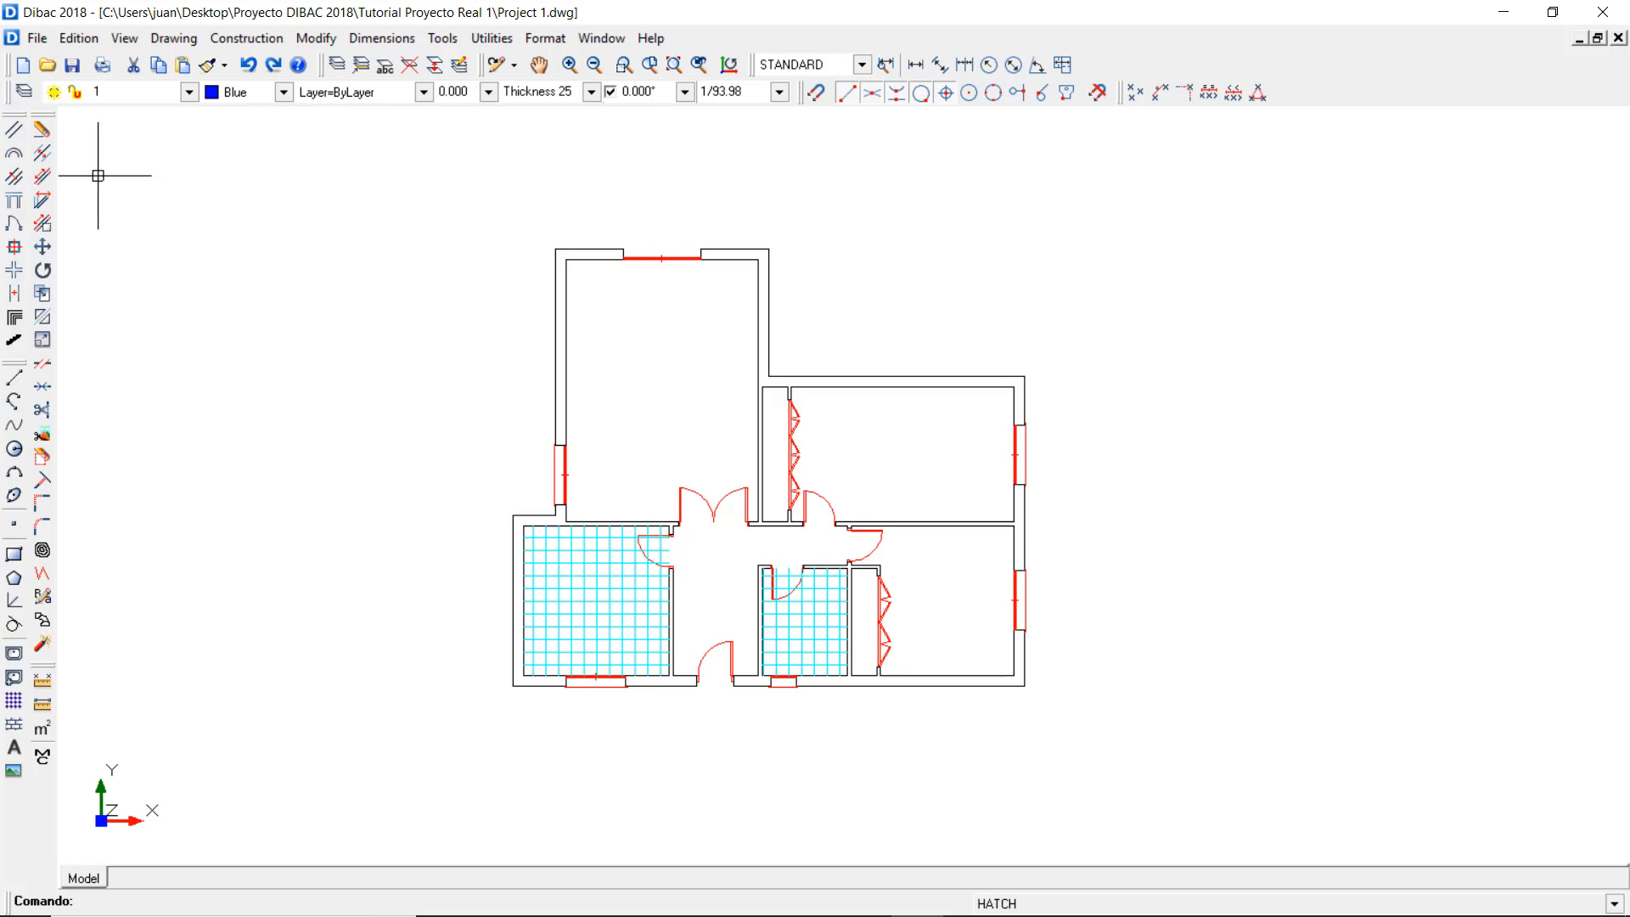
pyautogui.click(46, 154)
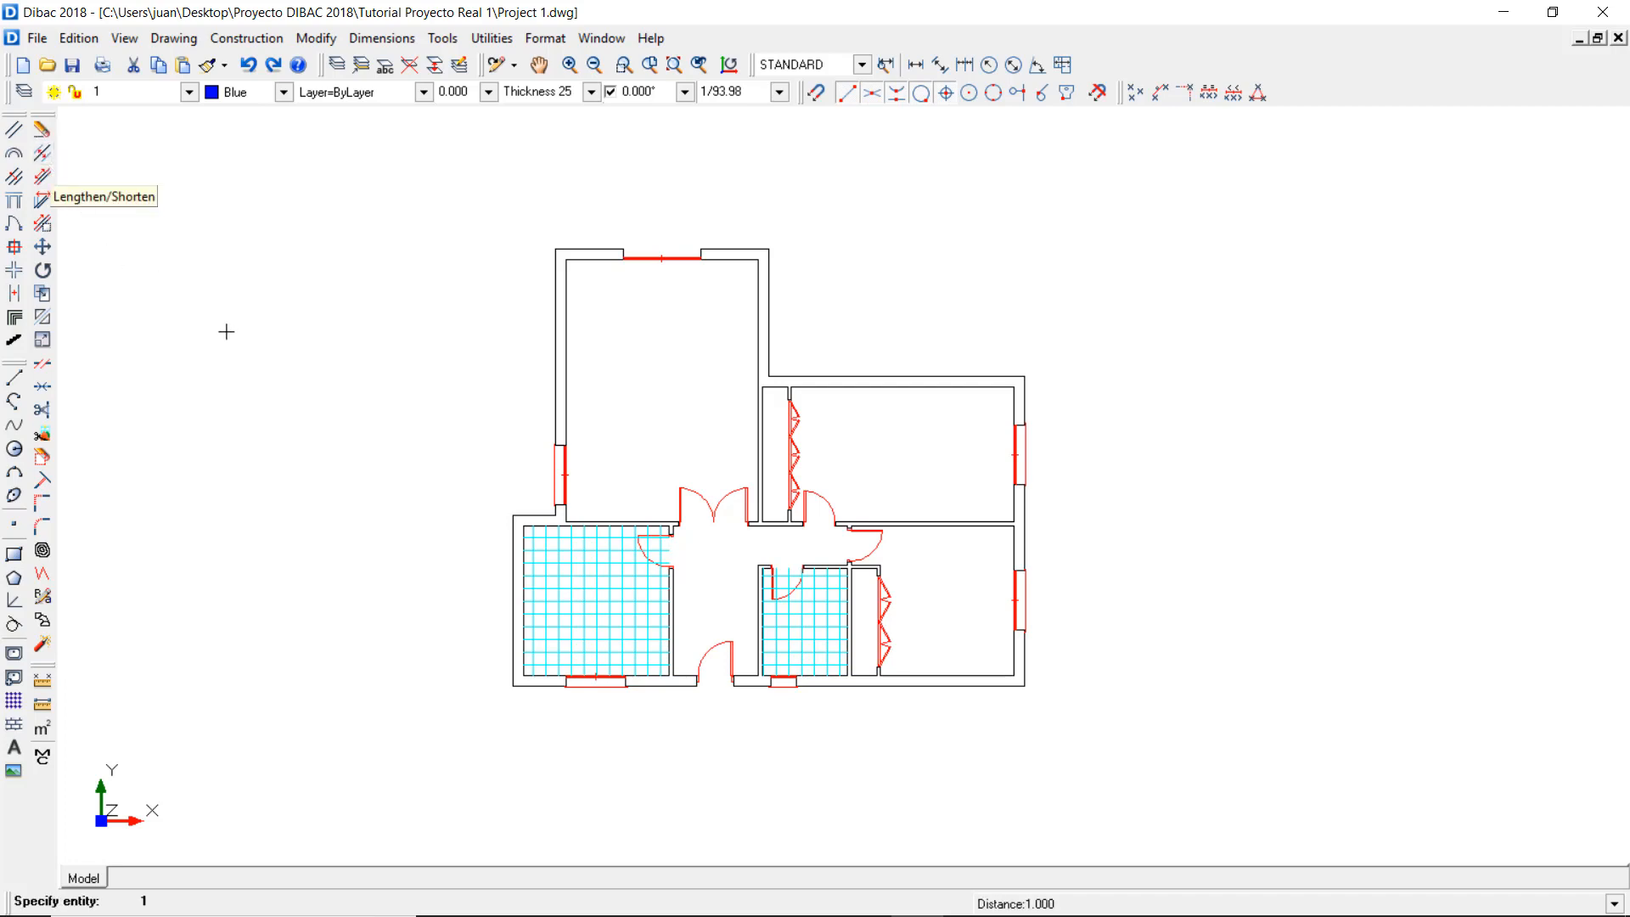
pyautogui.press('Return')
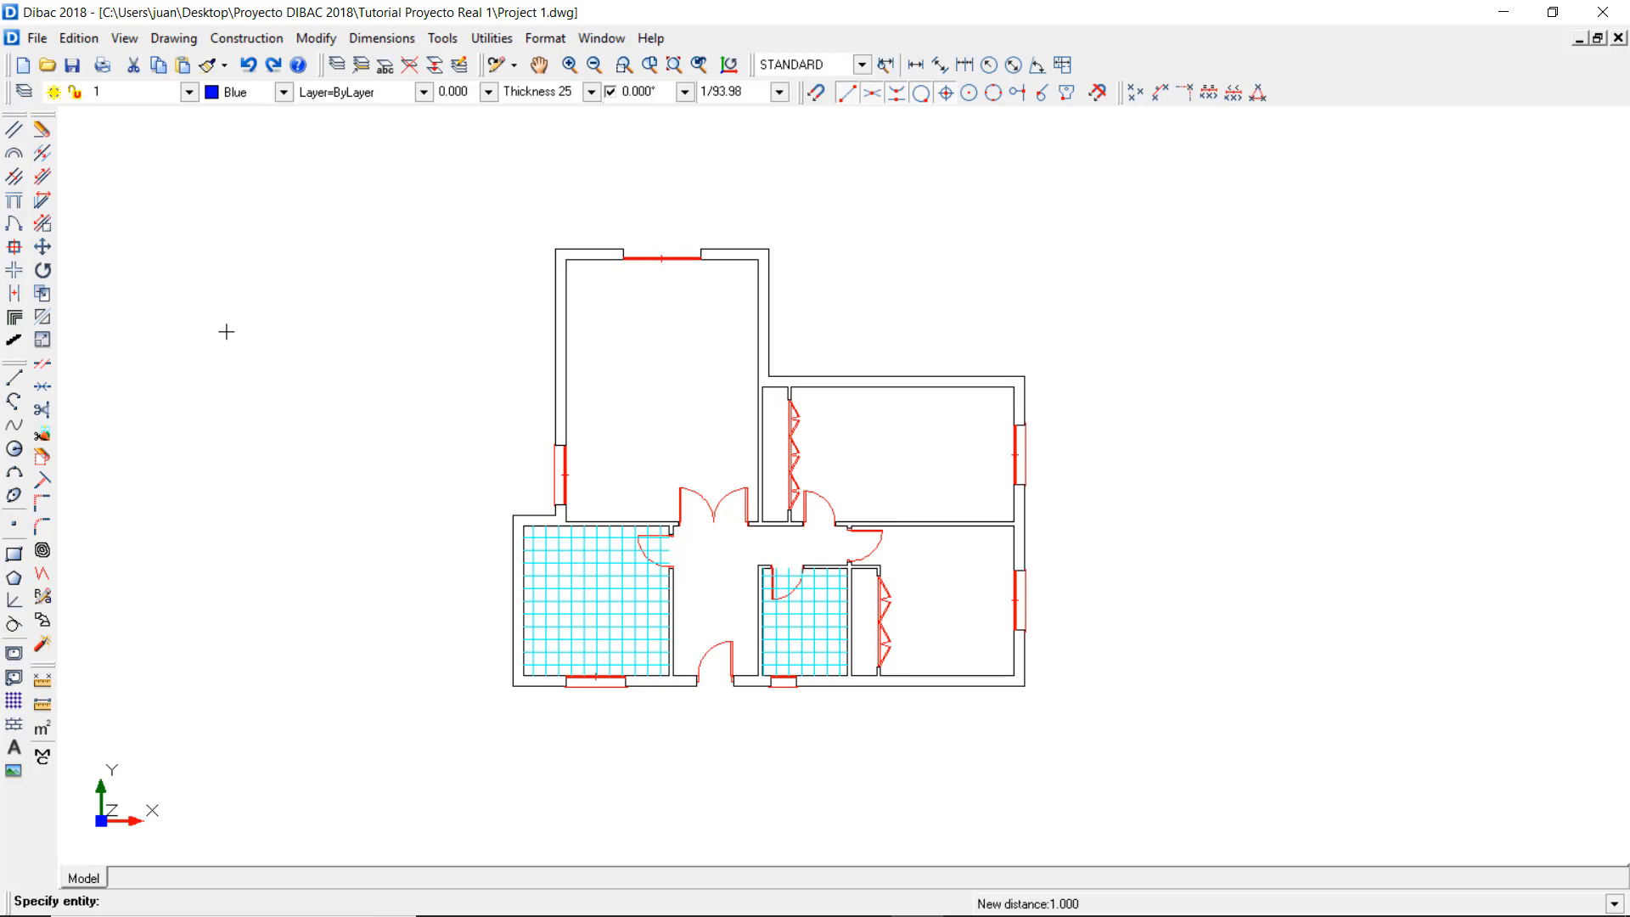
pyautogui.click(512, 530)
pyautogui.click(482, 541)
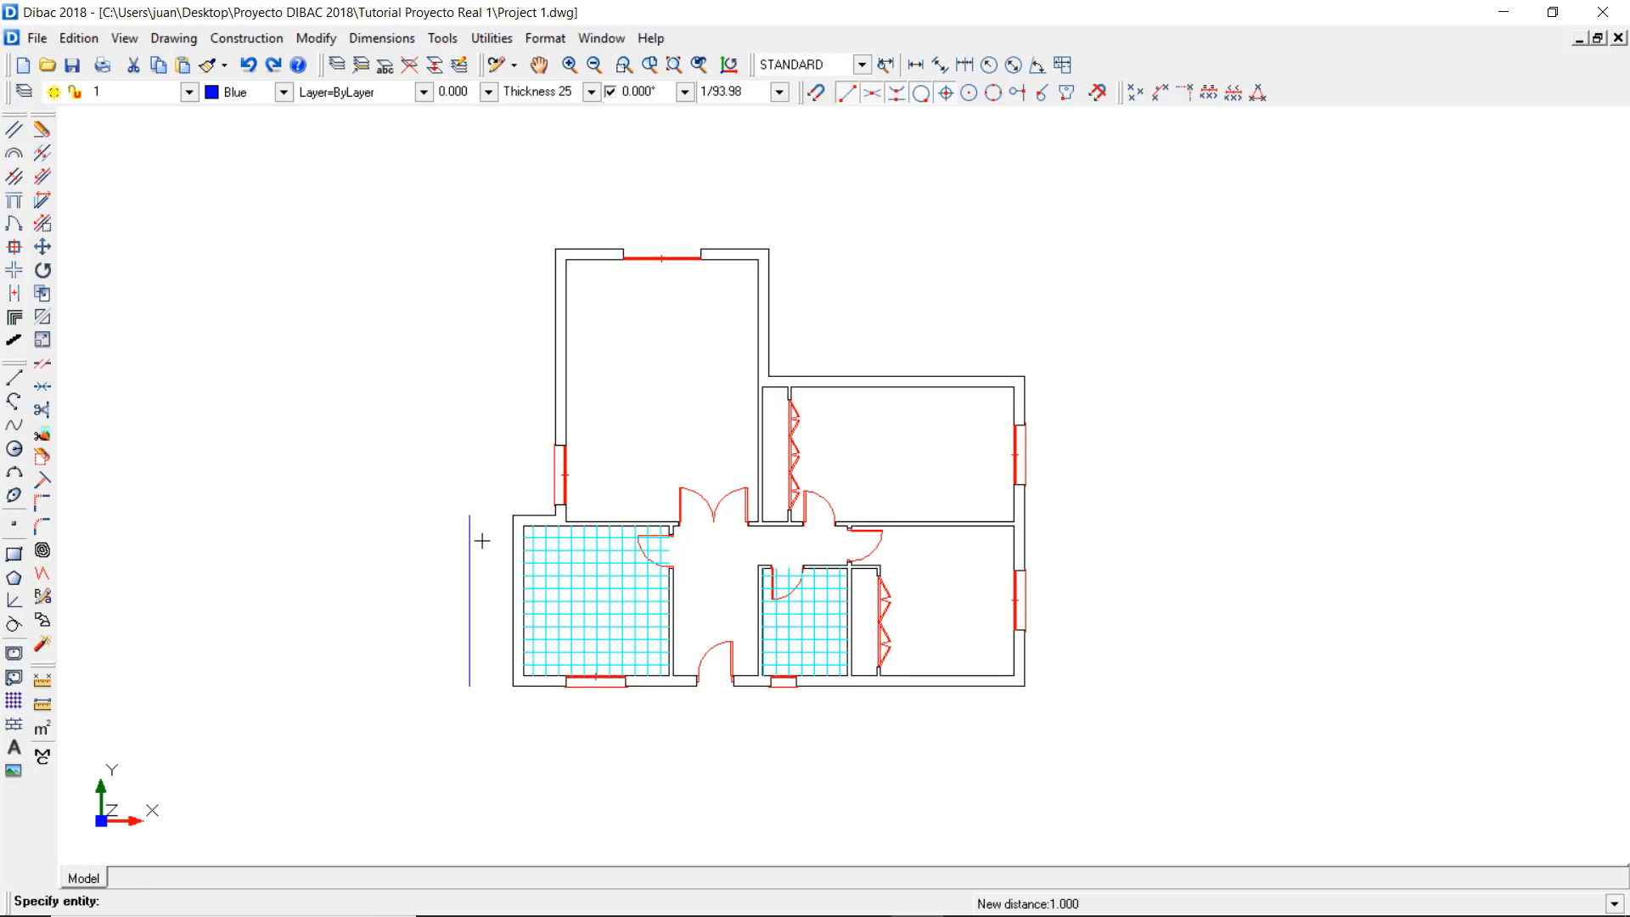
# - Create parallel lines at distance 1 outside the upper, right and lower exterior walls of the plan
pyautogui.click(555, 249)
pyautogui.click(573, 219)
pyautogui.click(1025, 398)
pyautogui.click(1096, 406)
pyautogui.click(959, 684)
pyautogui.click(939, 721)
pyautogui.press('Escape')
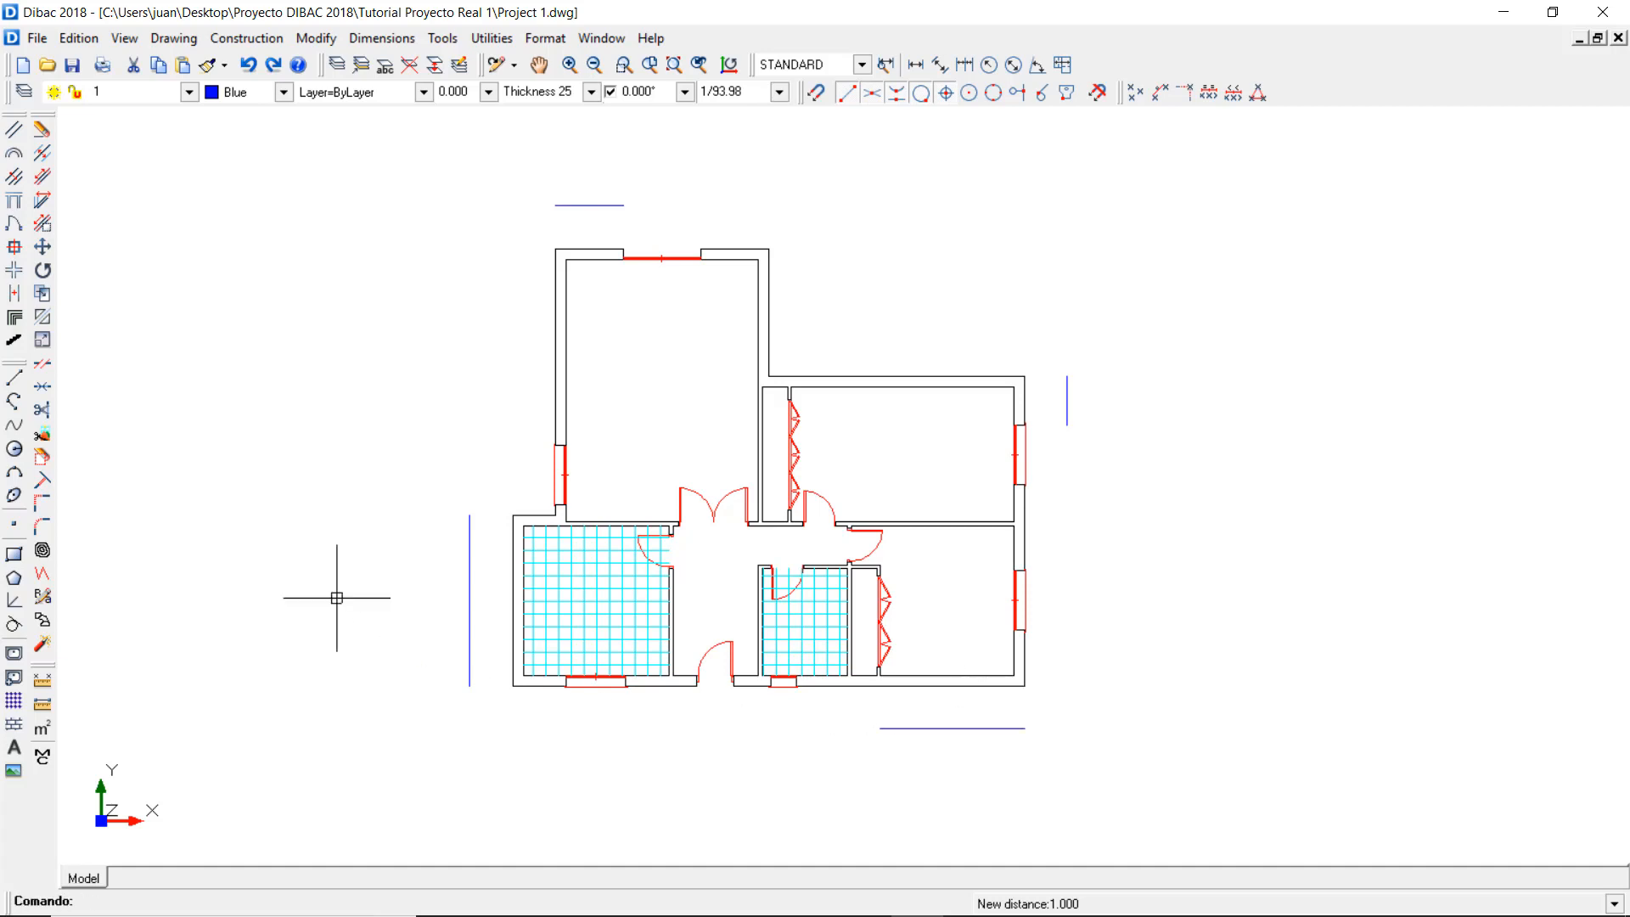
# - Connect the four blue offset lines at their corners into a closed rectangle around the house
pyautogui.click(51, 504)
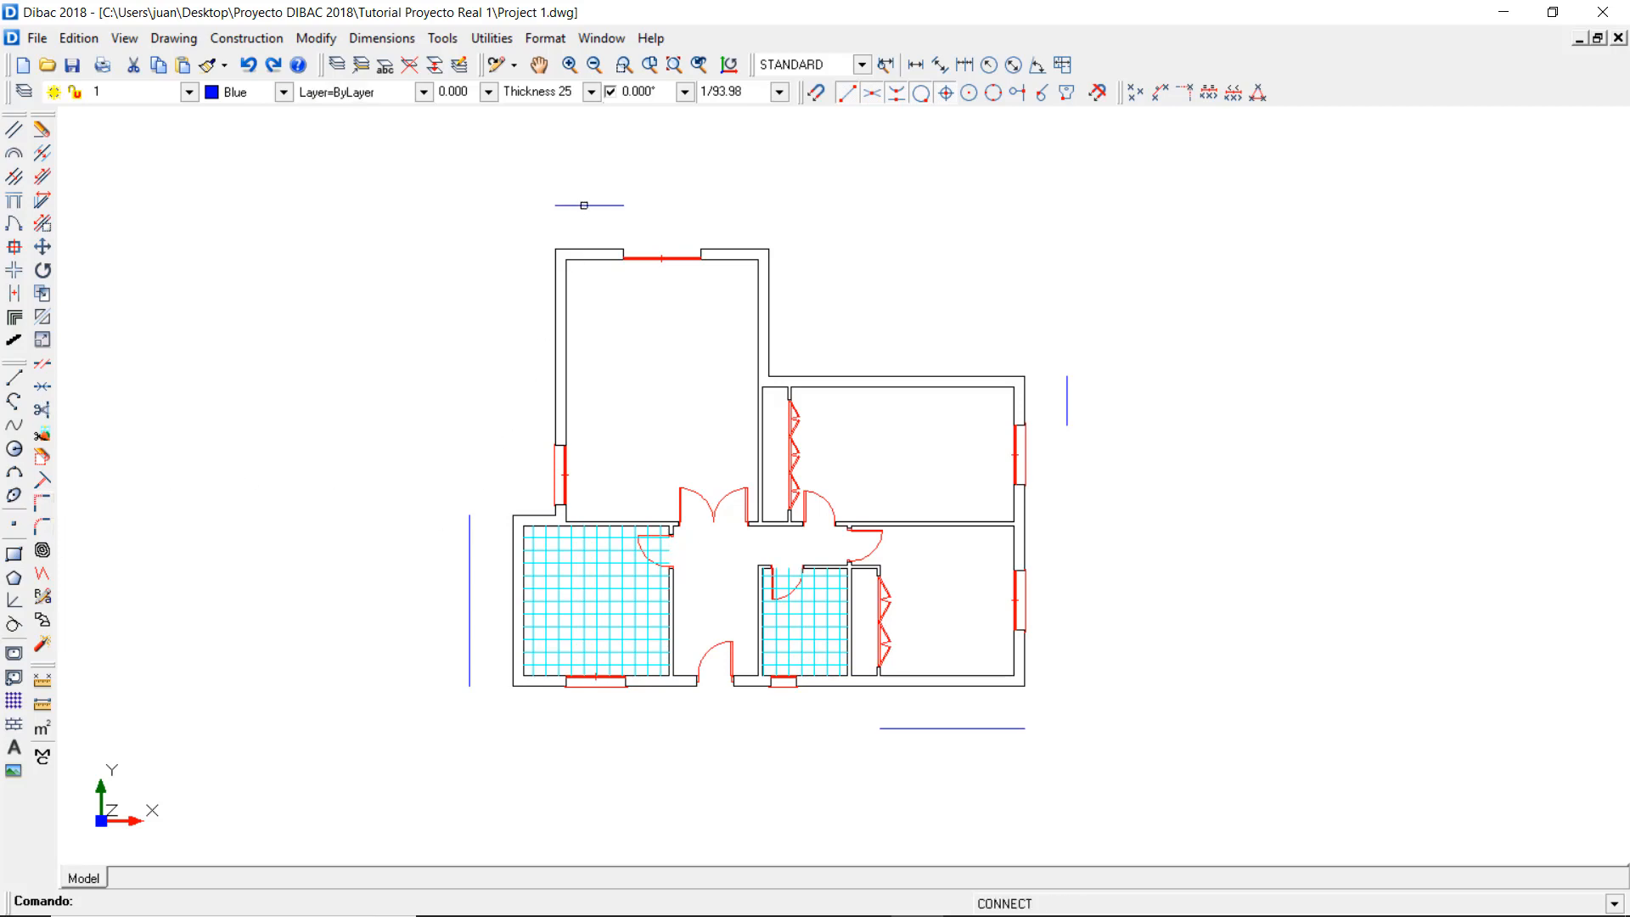
pyautogui.click(584, 205)
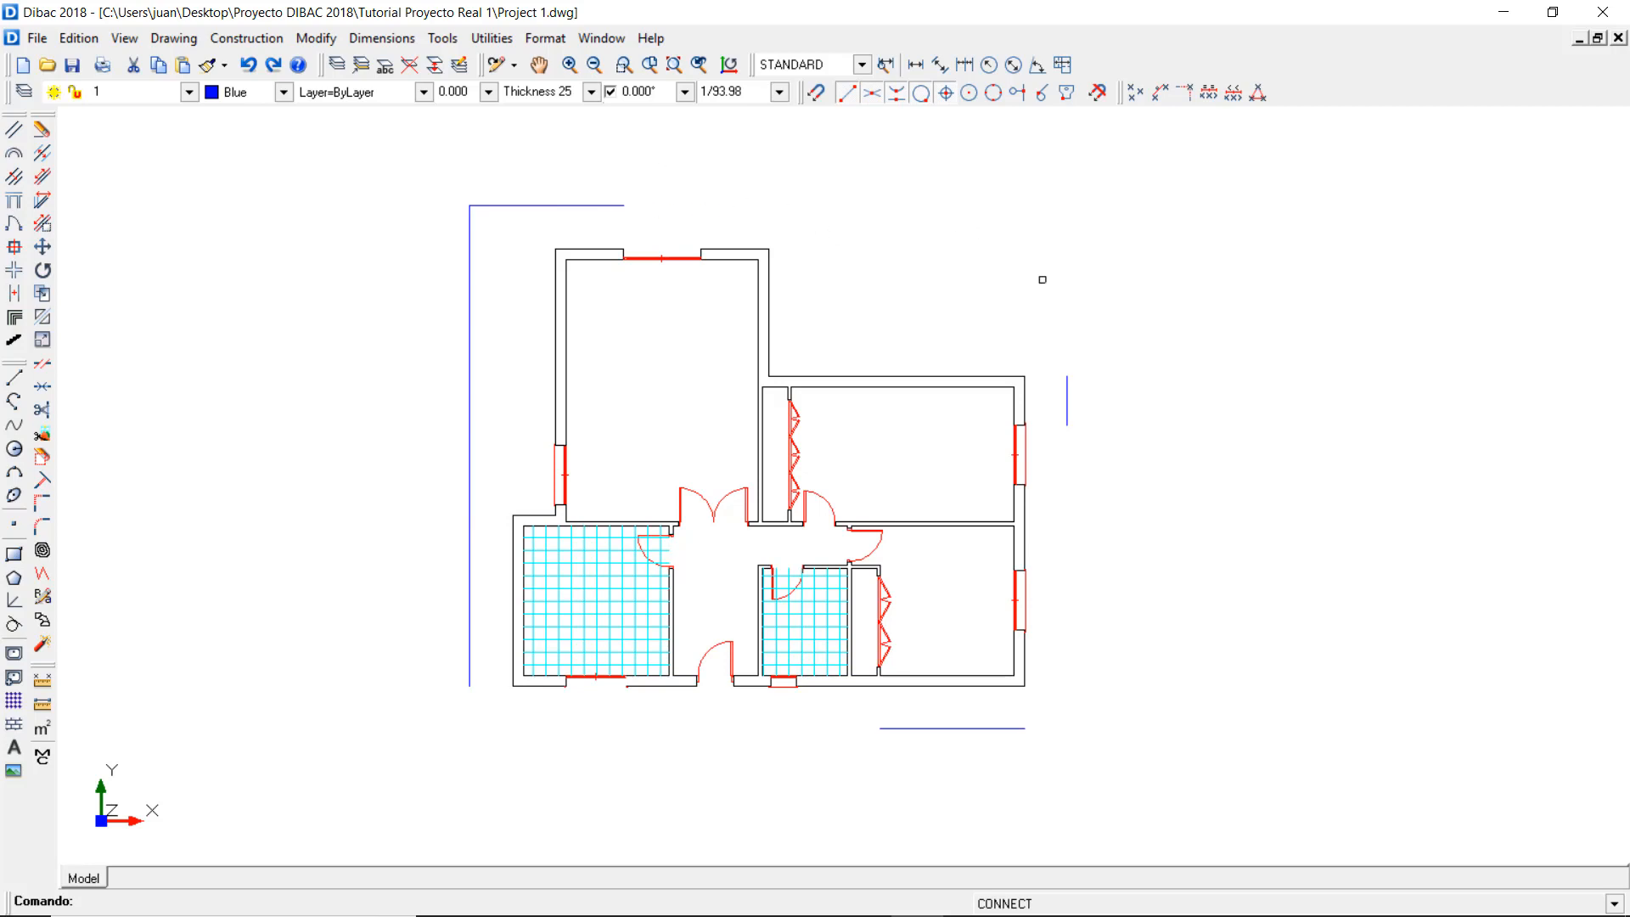
pyautogui.click(1068, 382)
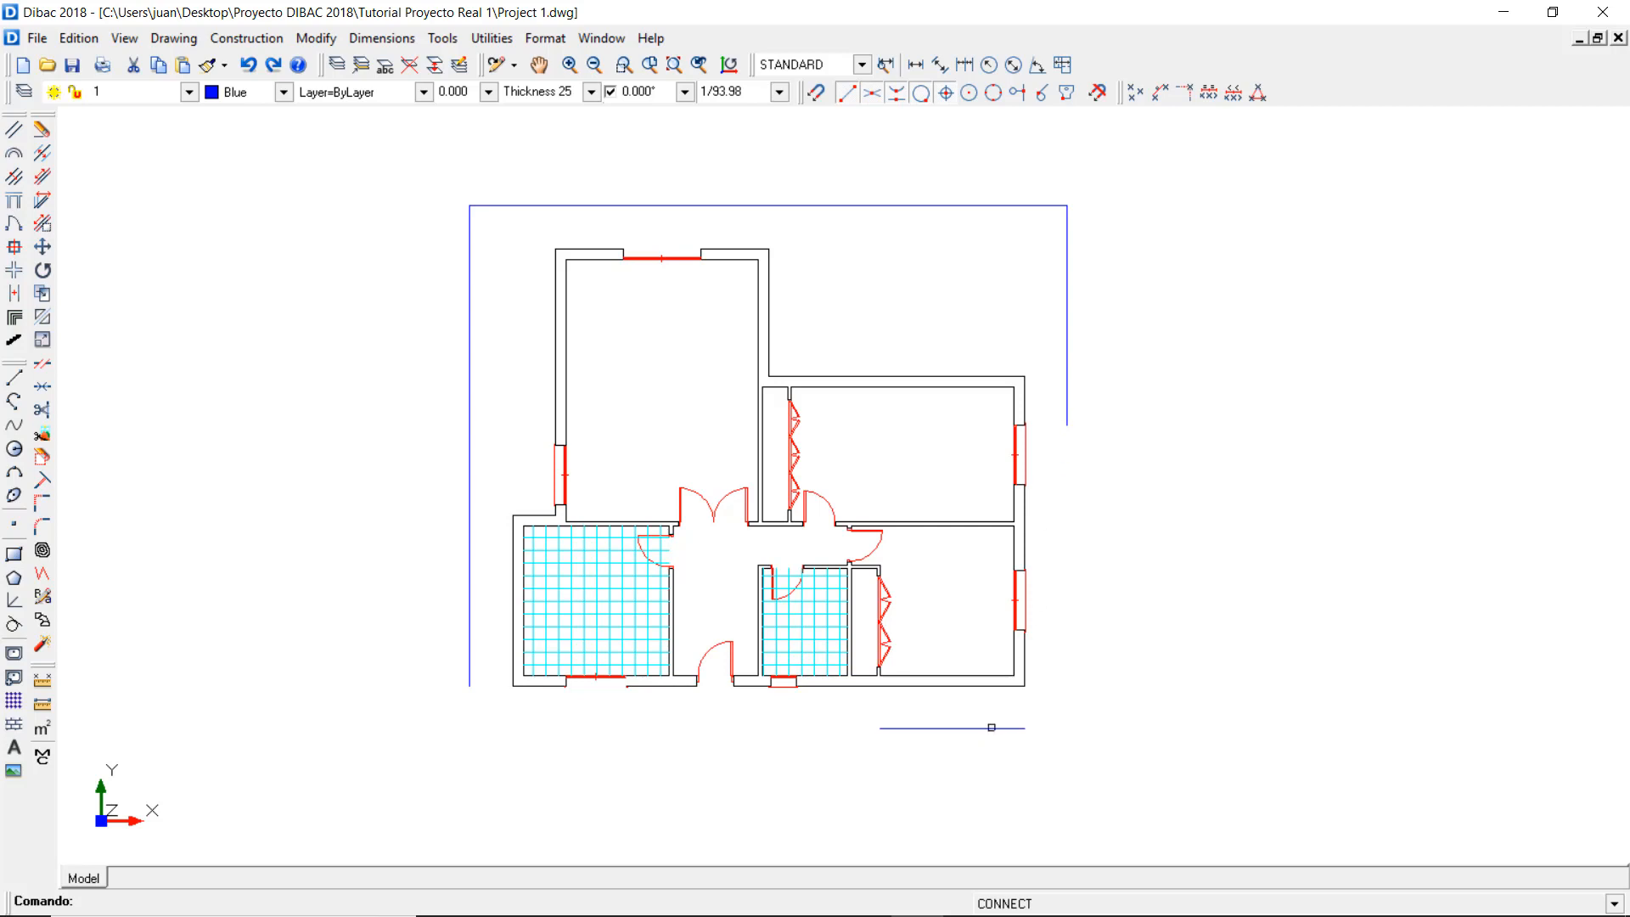
pyautogui.click(992, 727)
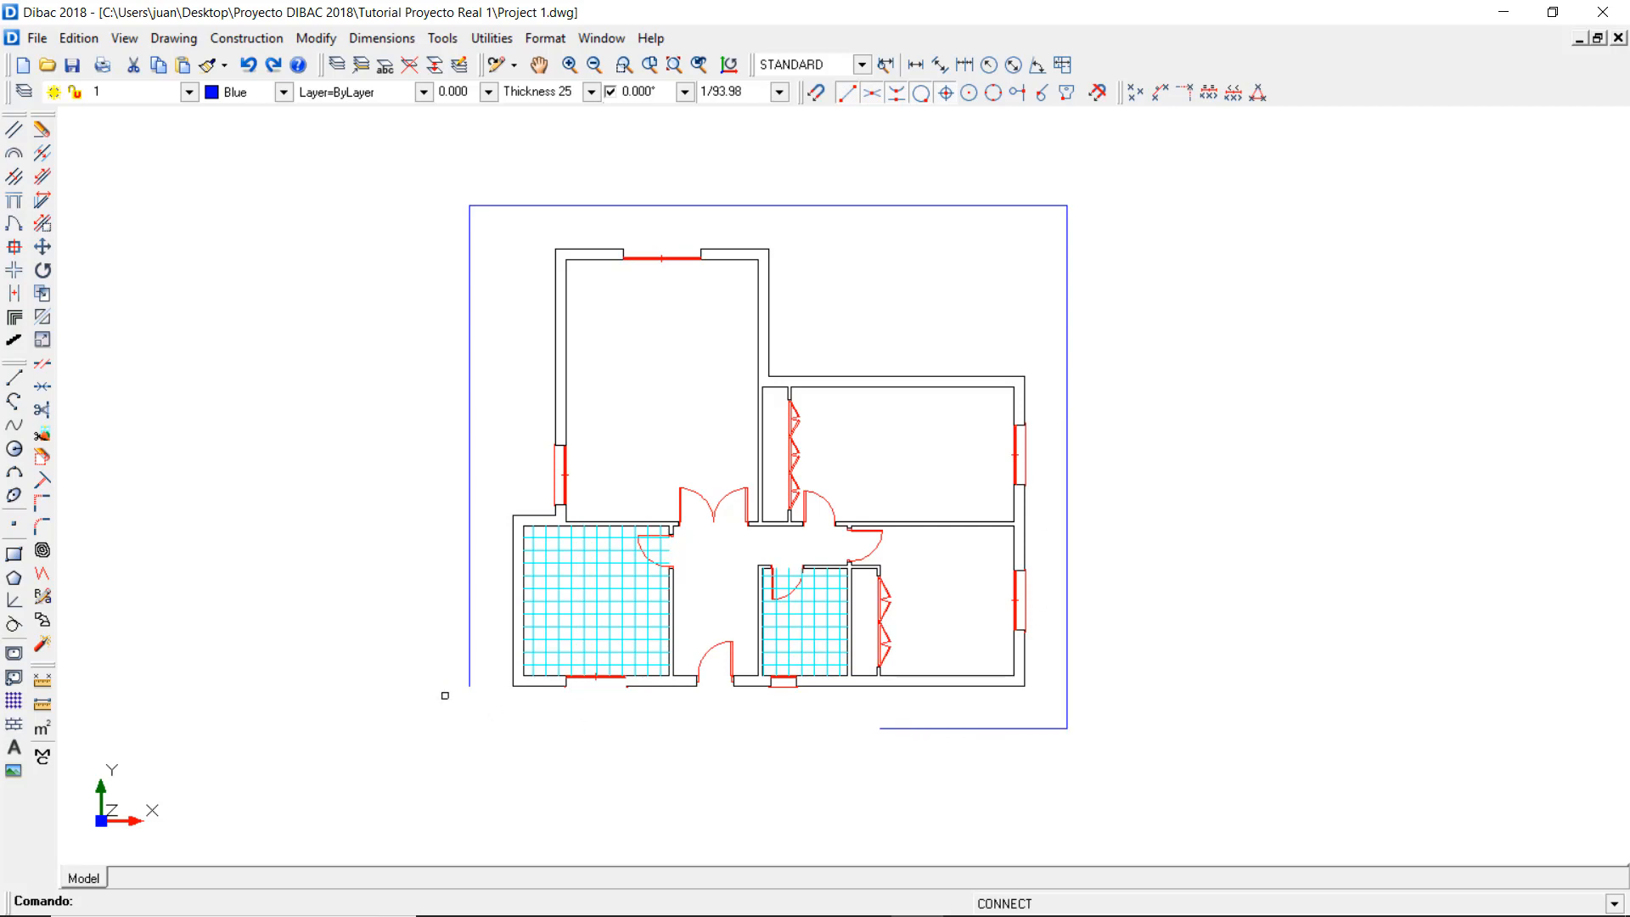
pyautogui.click(469, 665)
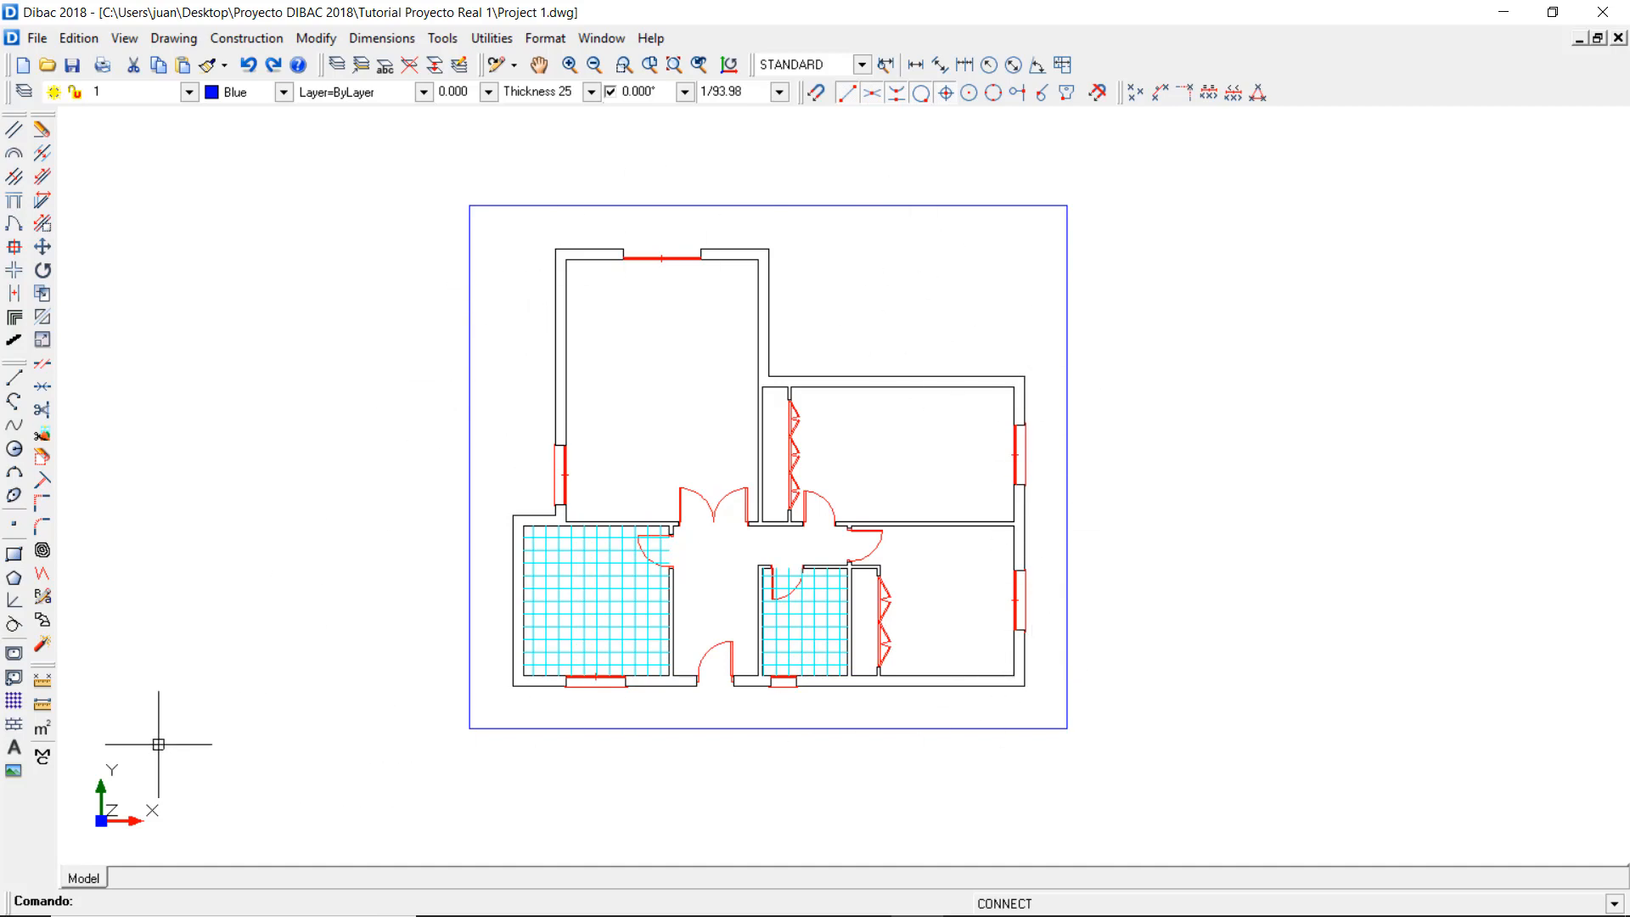
# - Start a point-by-point Double scratch hatch with spacing 0,3, set the colour to Cyan and turn off the 0.000° angle constraint
pyautogui.click(16, 729)
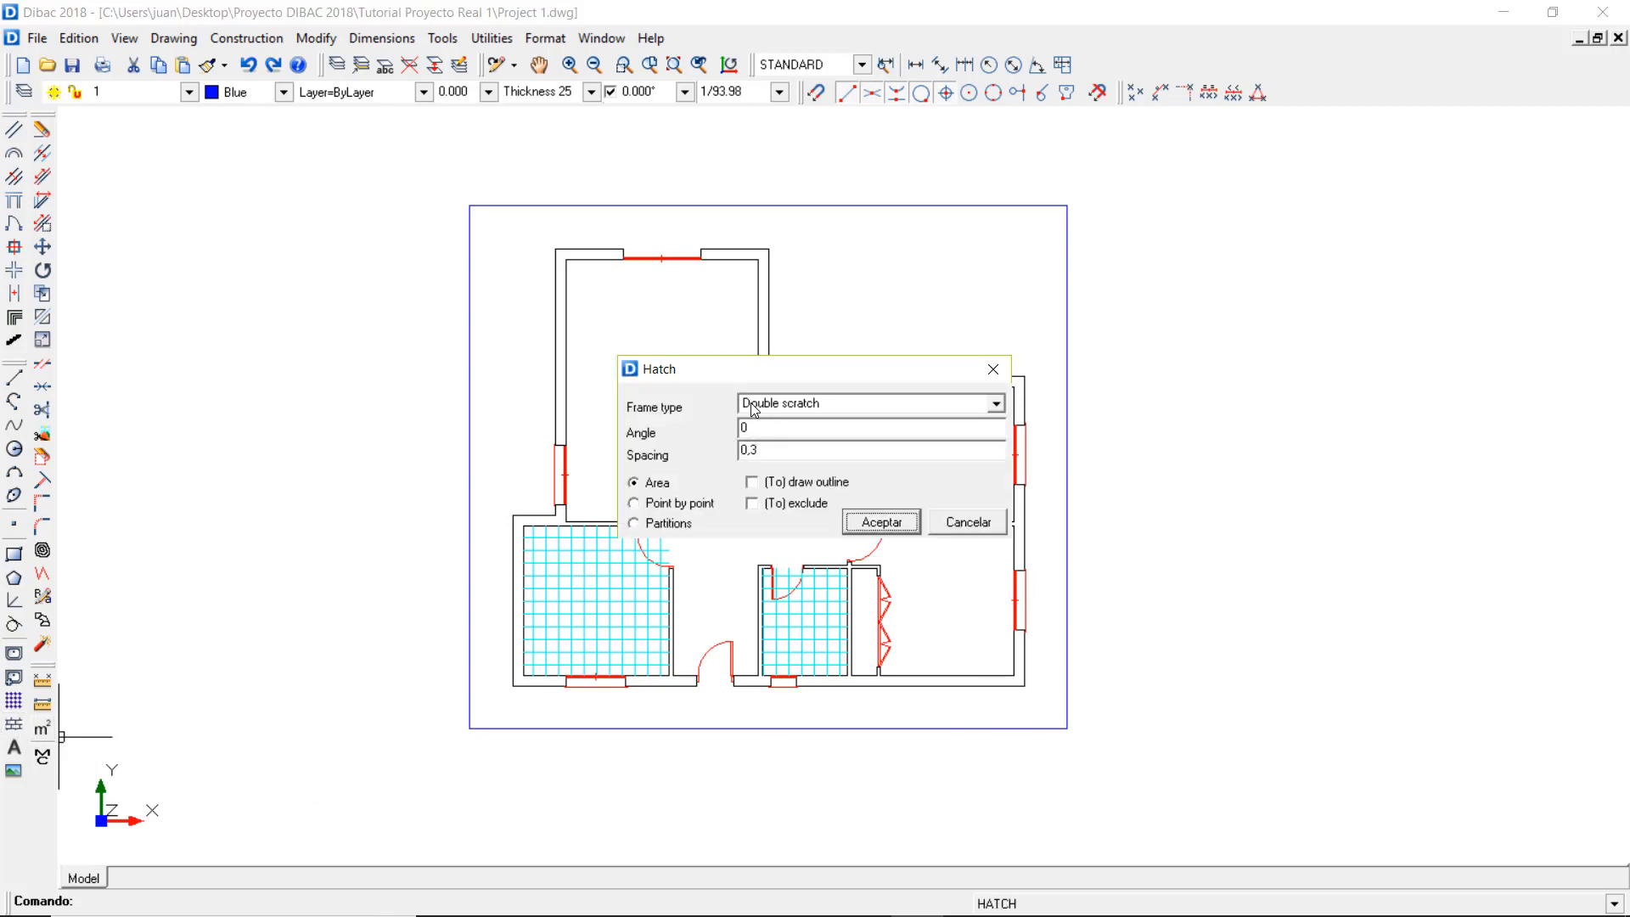
pyautogui.click(645, 502)
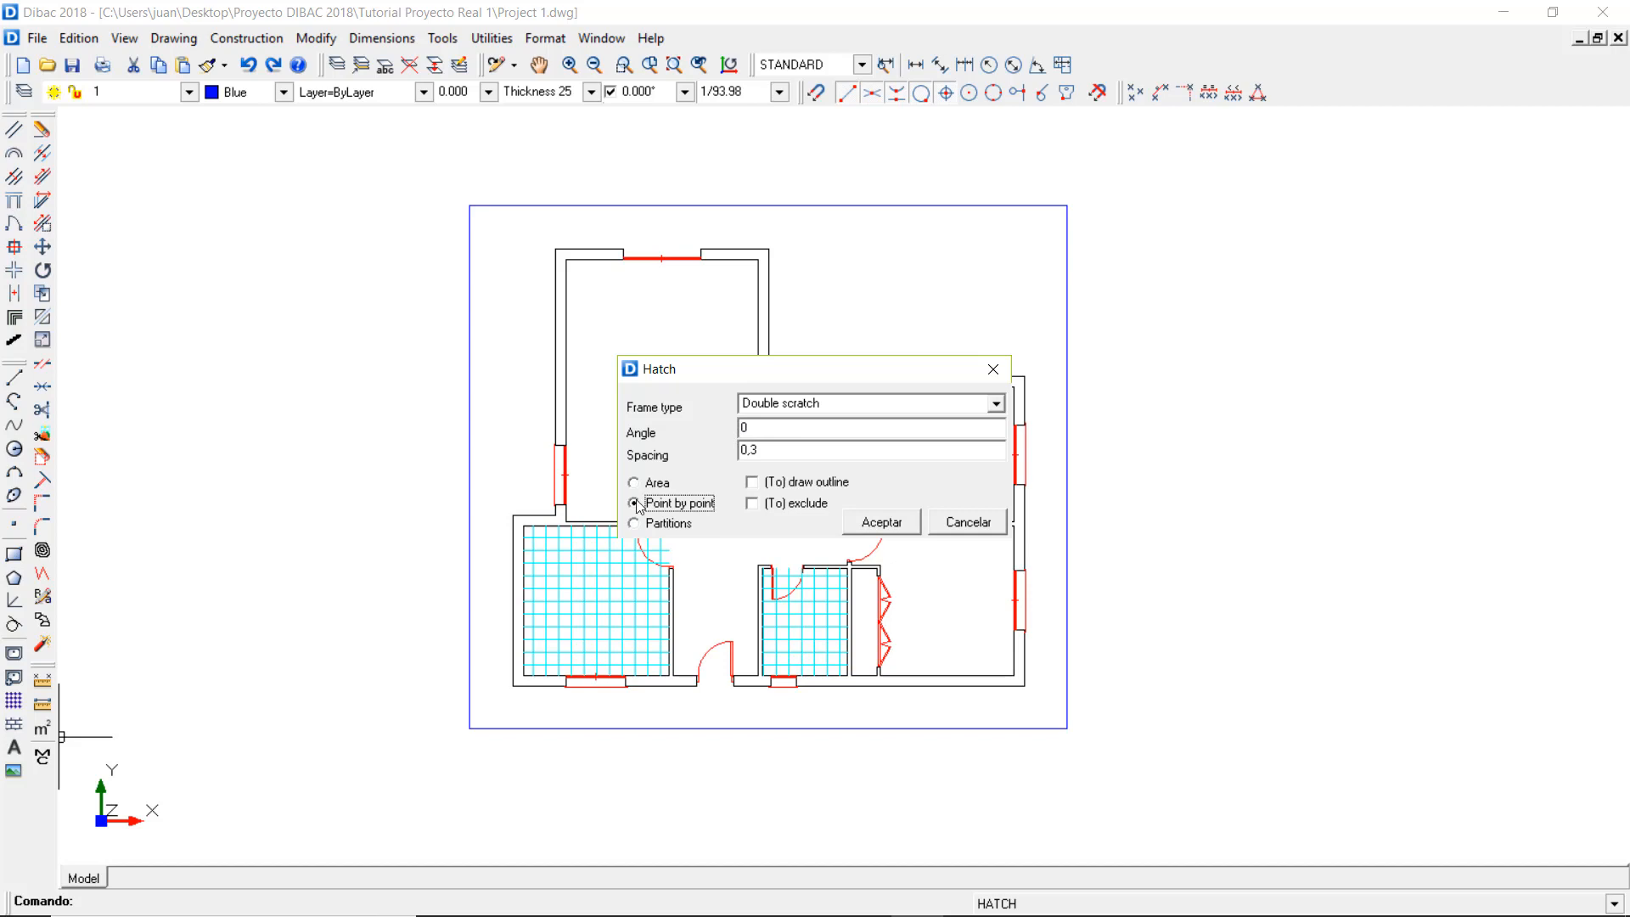
pyautogui.click(881, 522)
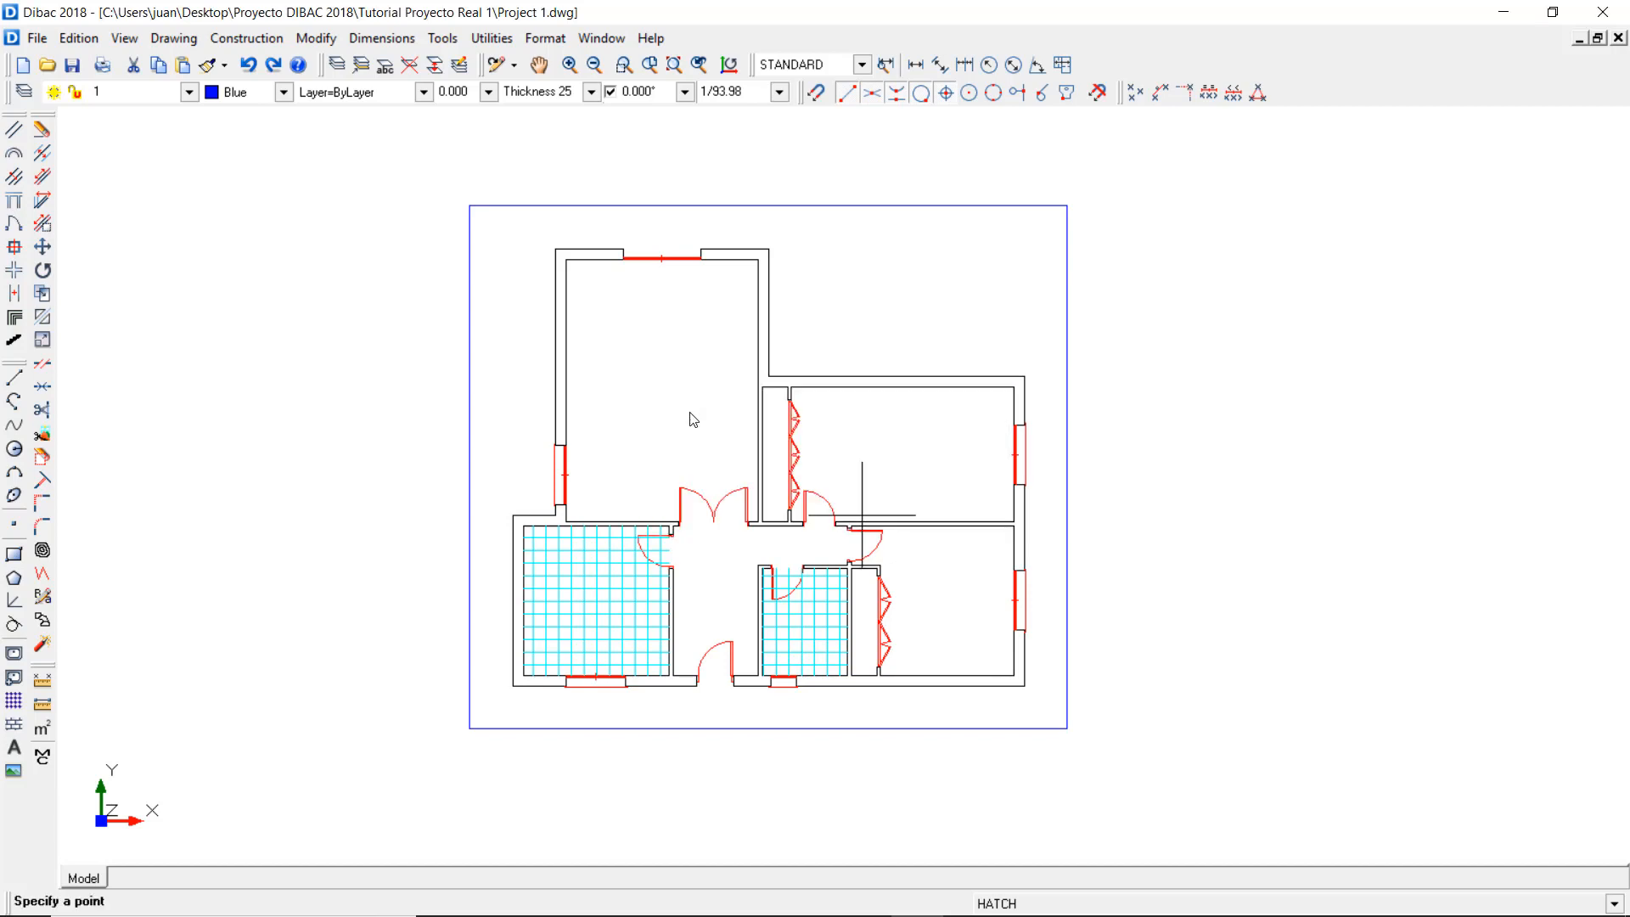
pyautogui.click(796, 490)
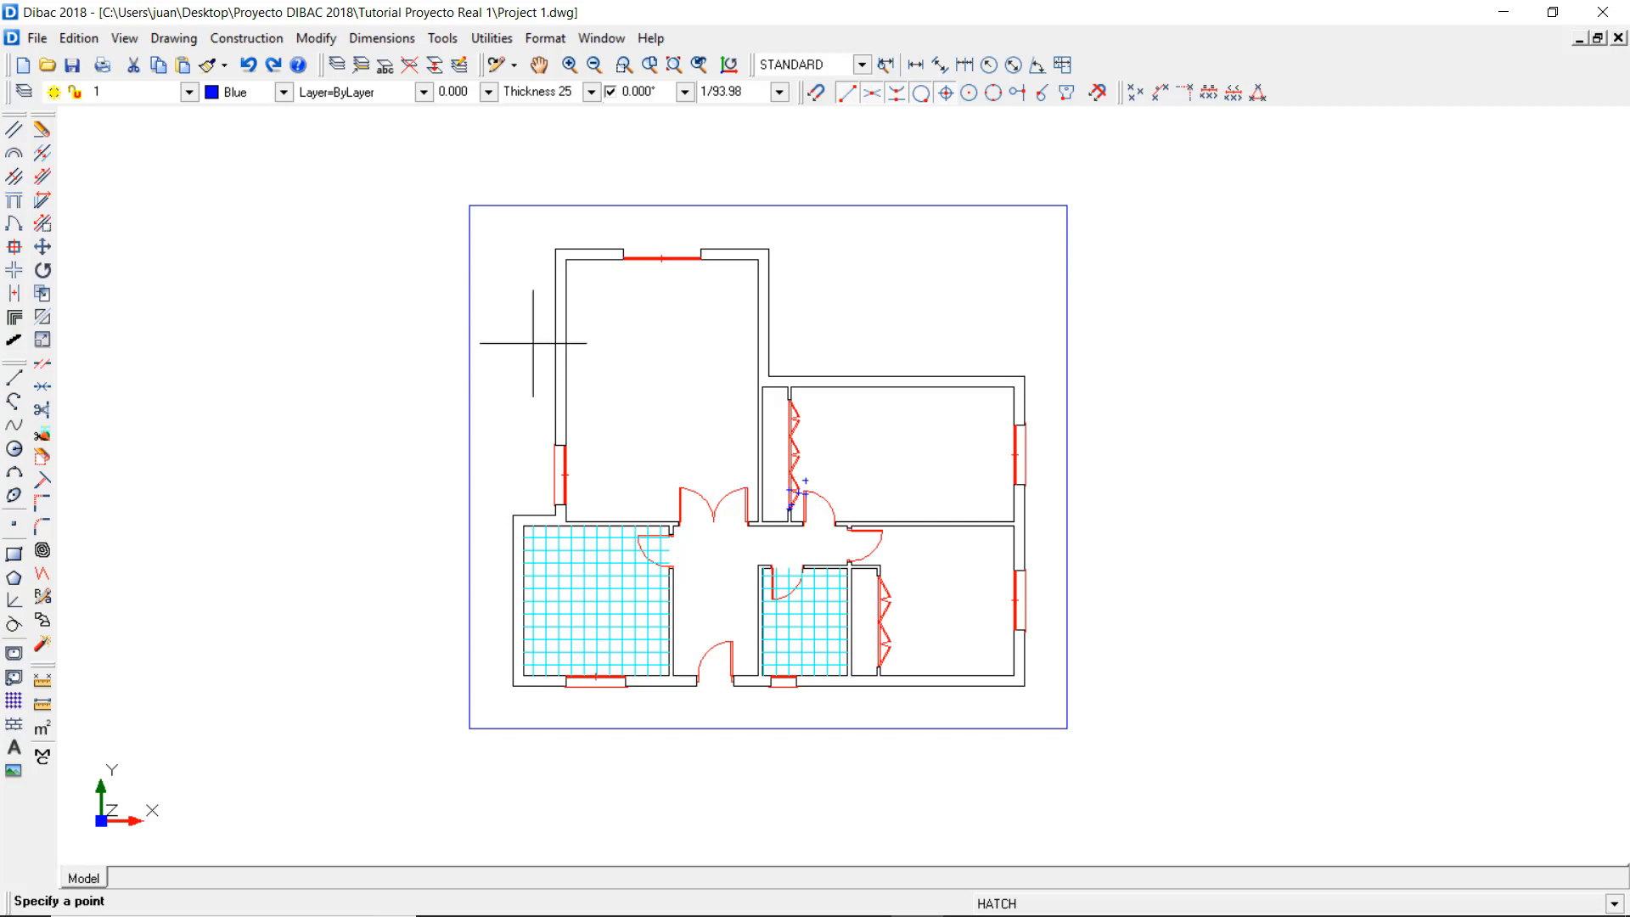
pyautogui.click(284, 94)
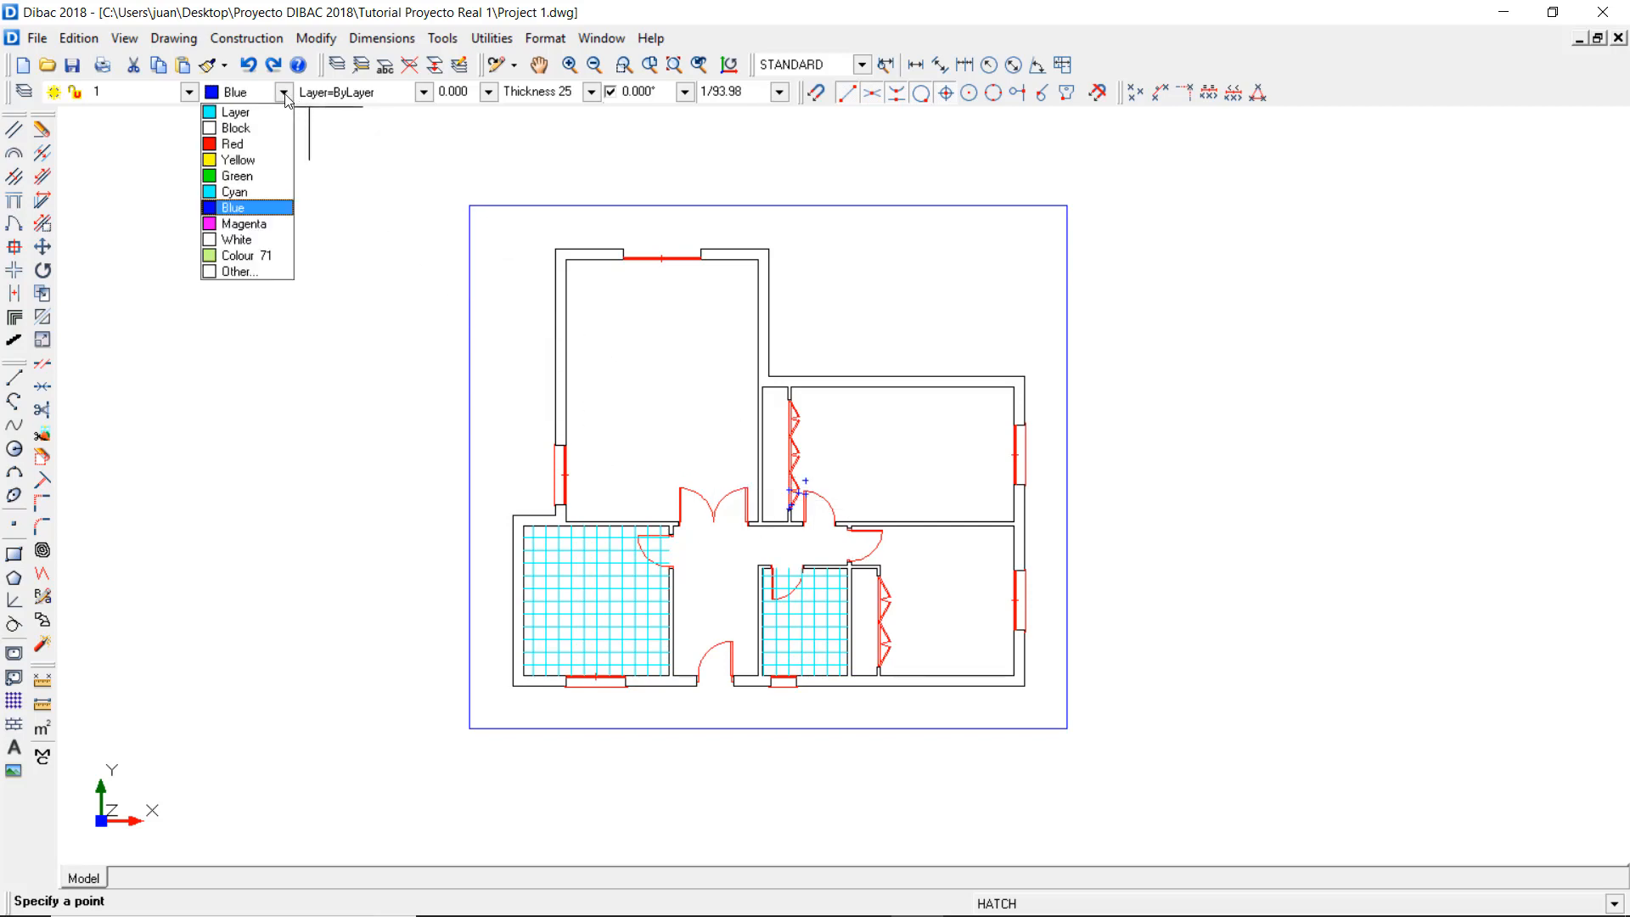
pyautogui.click(233, 192)
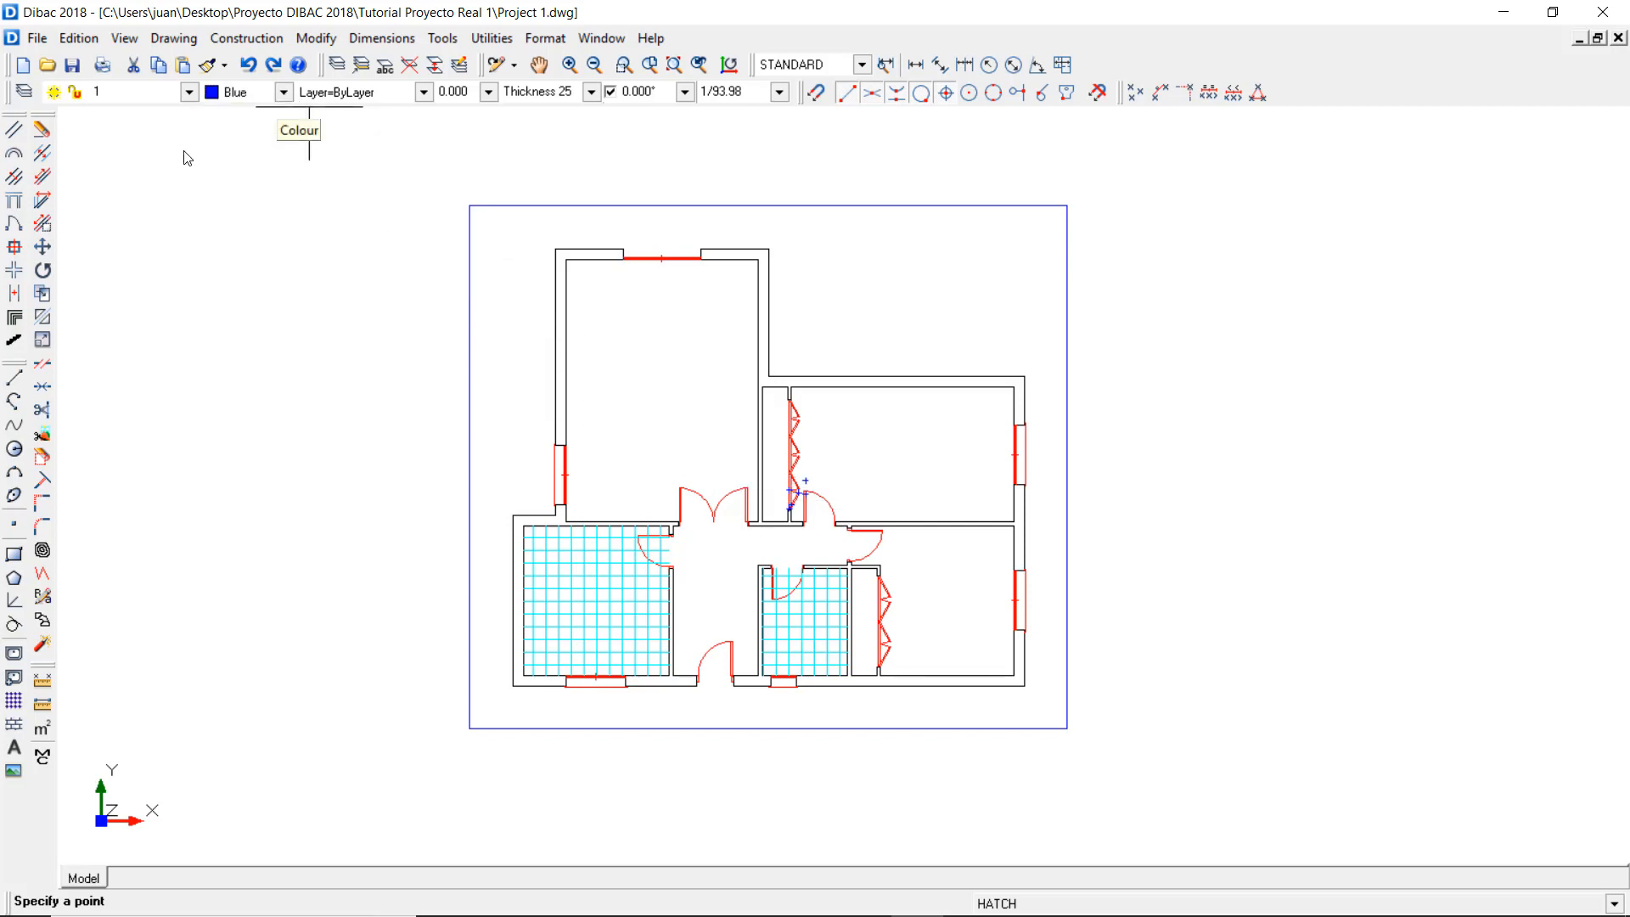
pyautogui.click(610, 93)
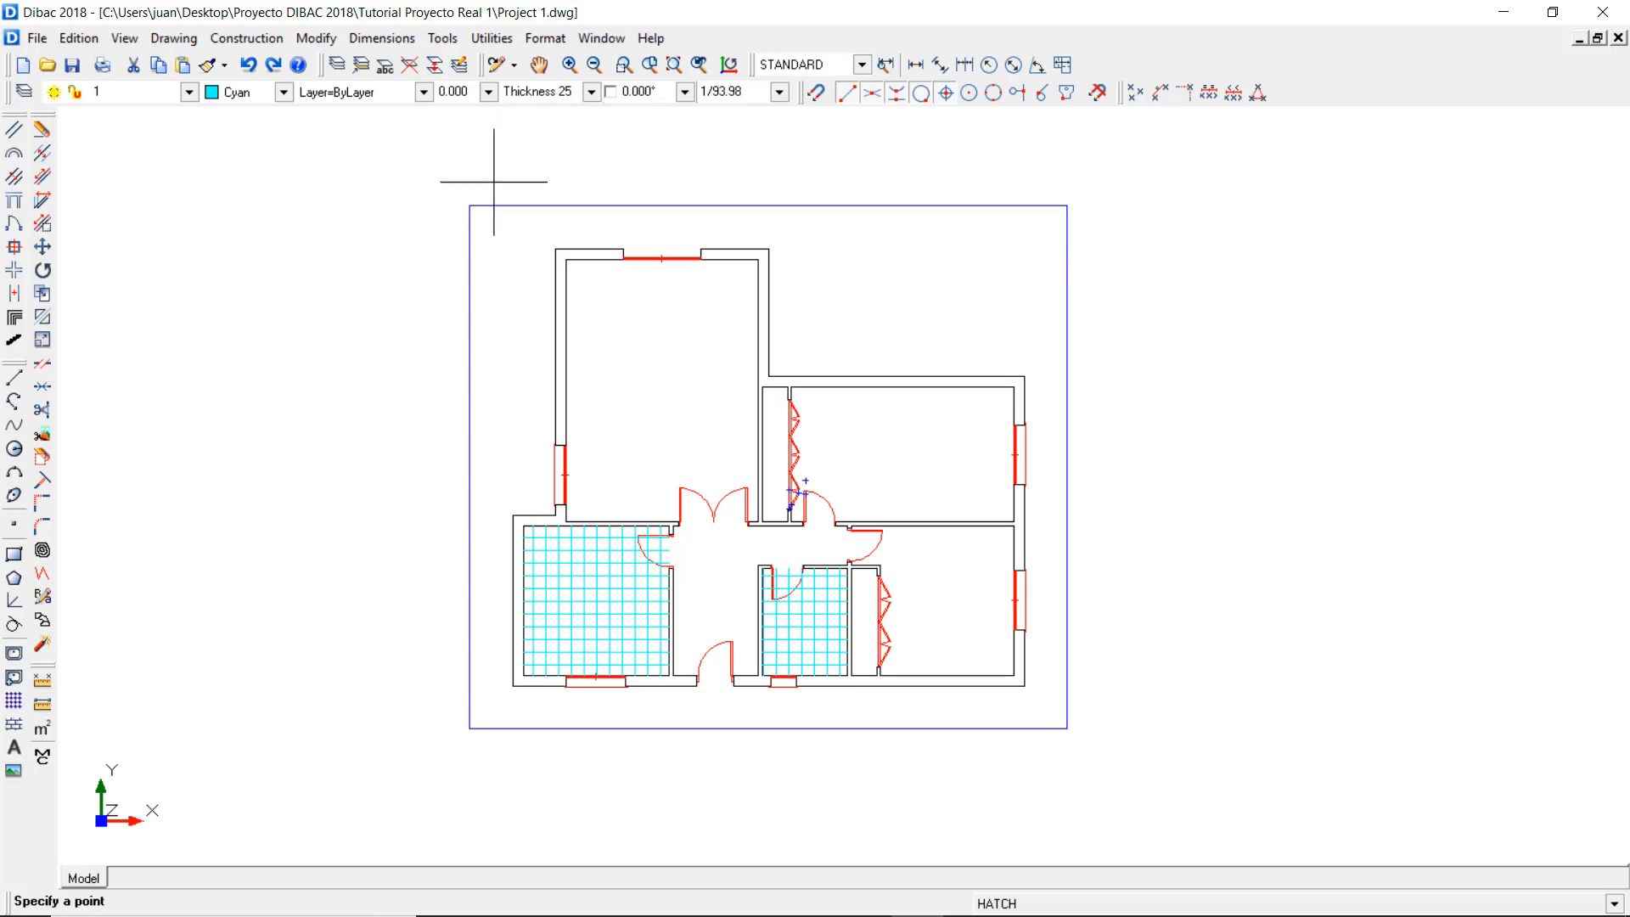
# - Trace the outer hatch perimeter through the four corners of the blue rectangle, closing it at its upper-left corner
pyautogui.click(469, 205)
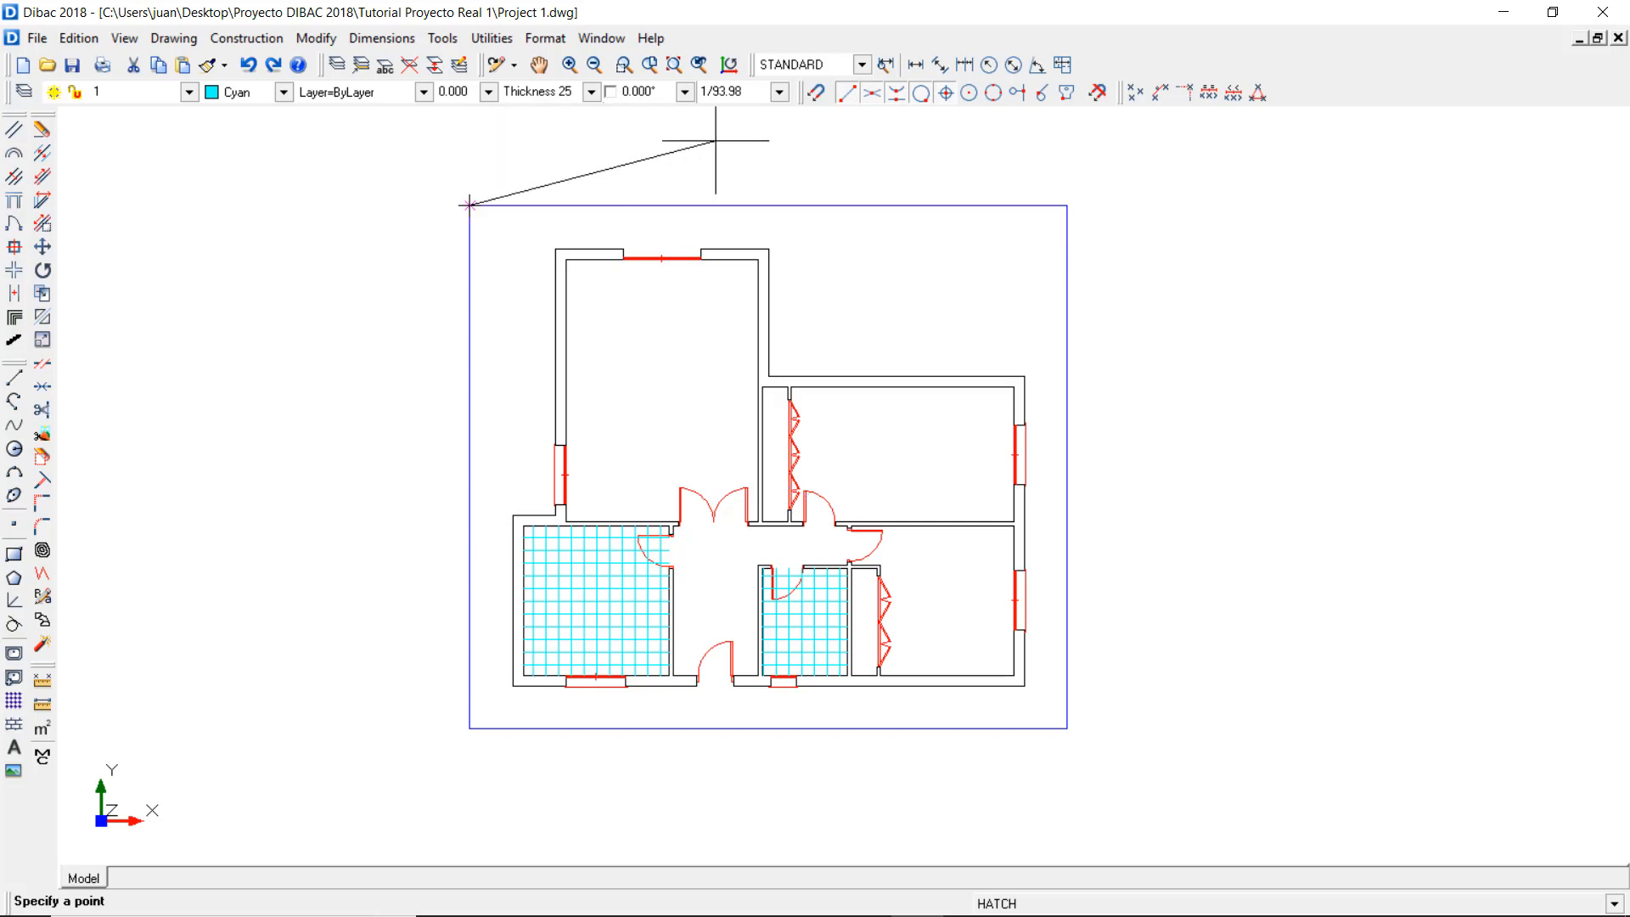
pyautogui.click(1067, 205)
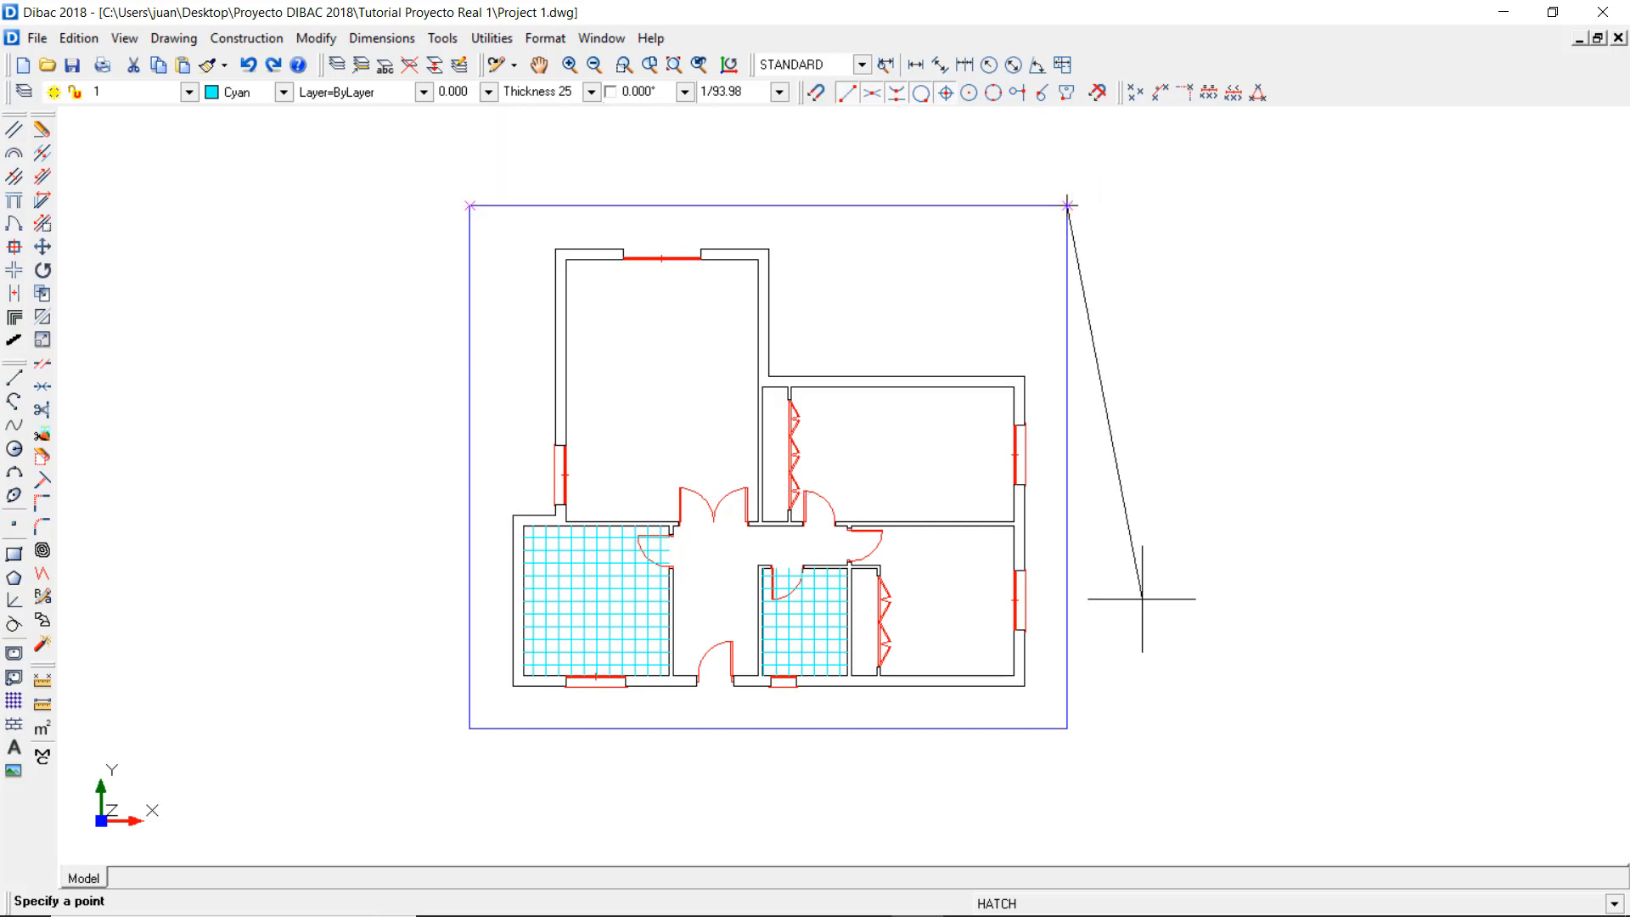
pyautogui.click(1068, 728)
pyautogui.click(469, 729)
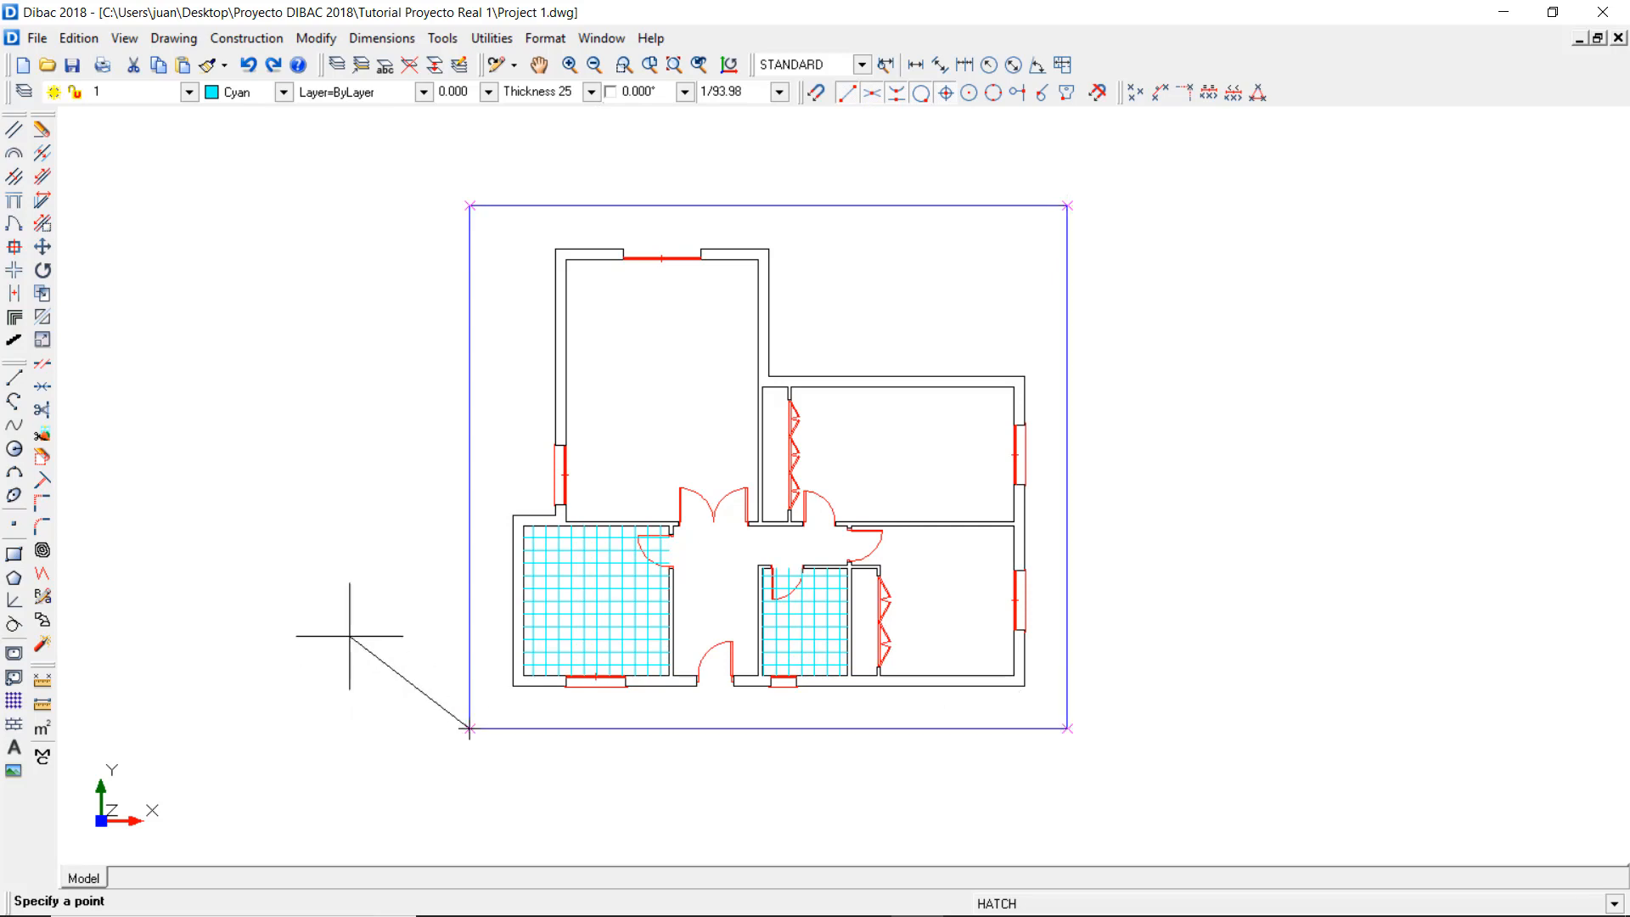
pyautogui.click(469, 205)
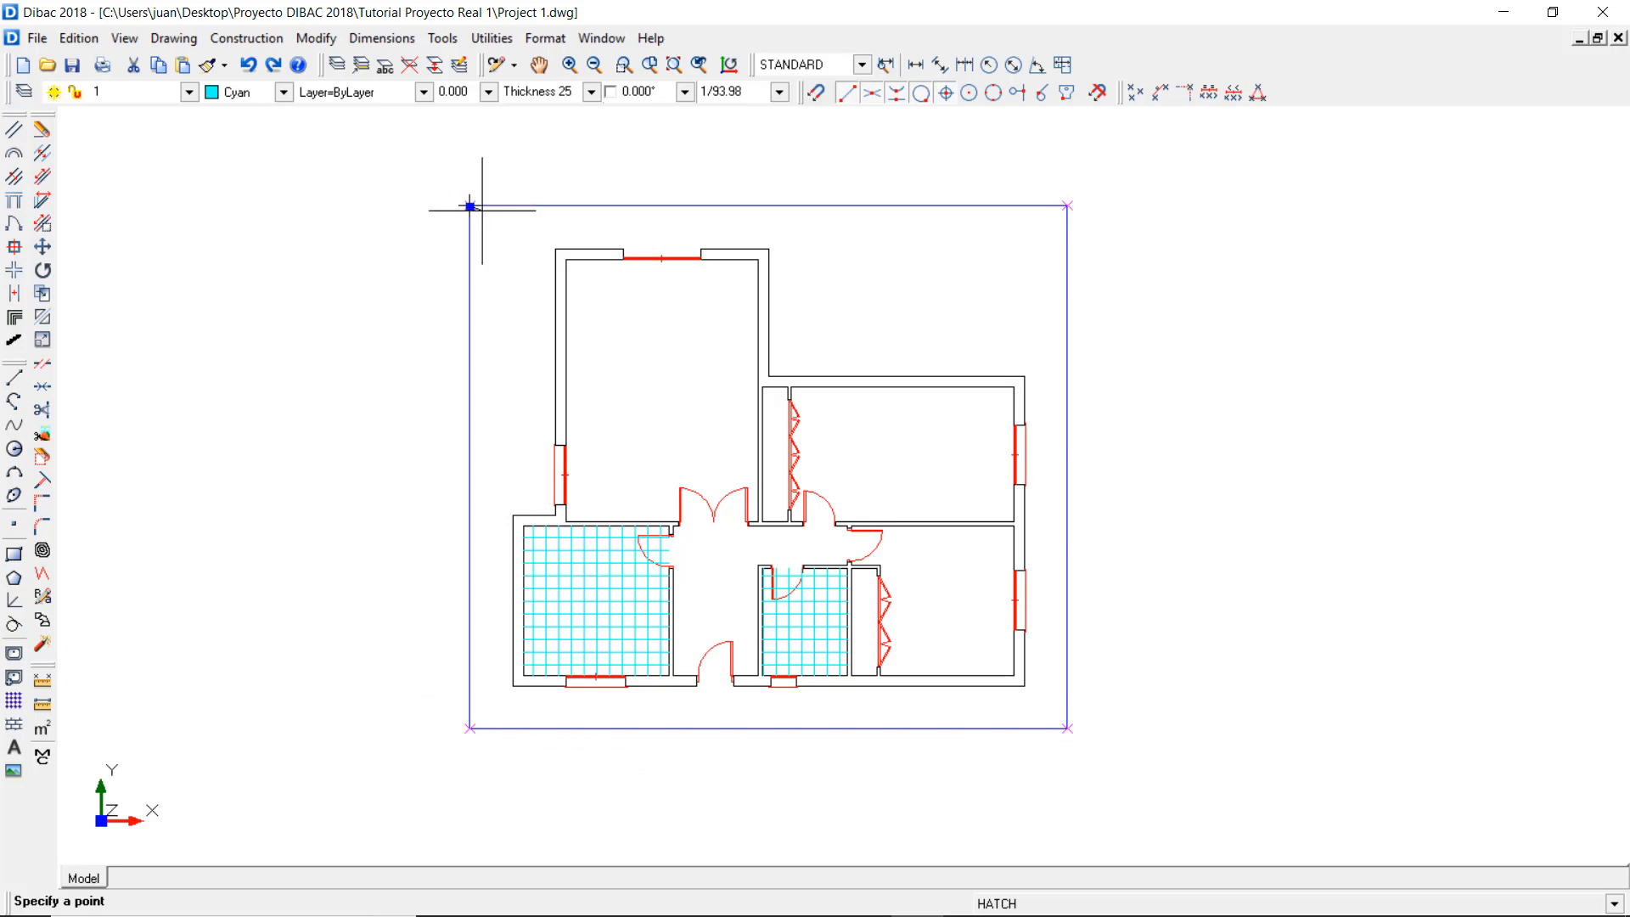
# - Trace the inner hatch boundary around the house's exterior wall corners, return to the blue rectangle's upper-left corner and generate the hatch
pyautogui.click(555, 249)
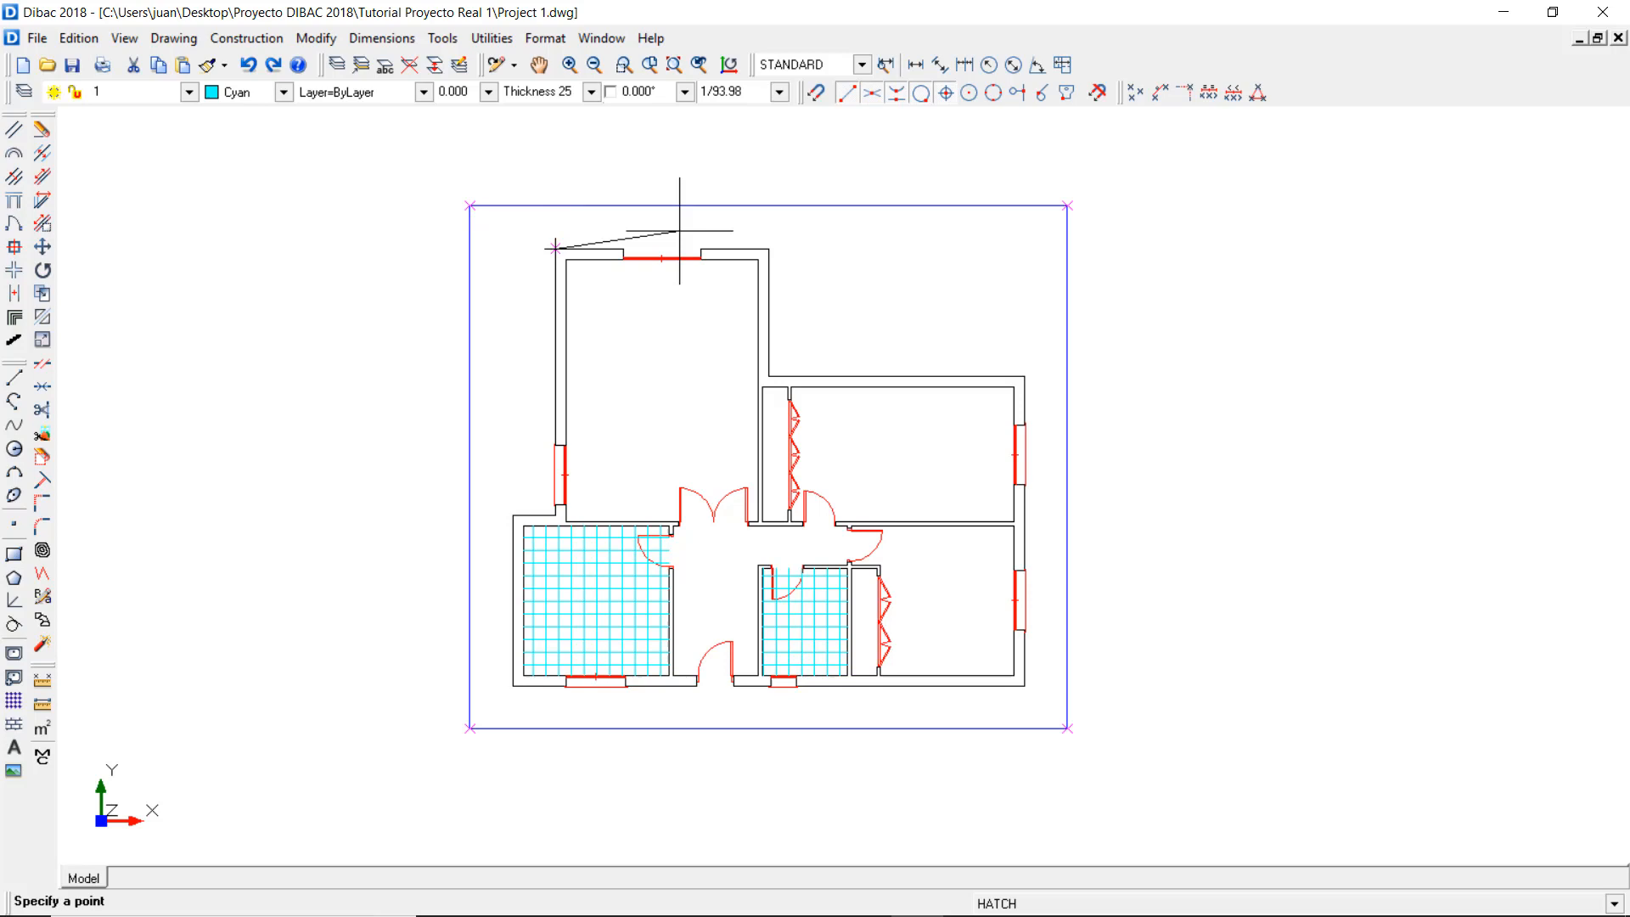
pyautogui.click(769, 247)
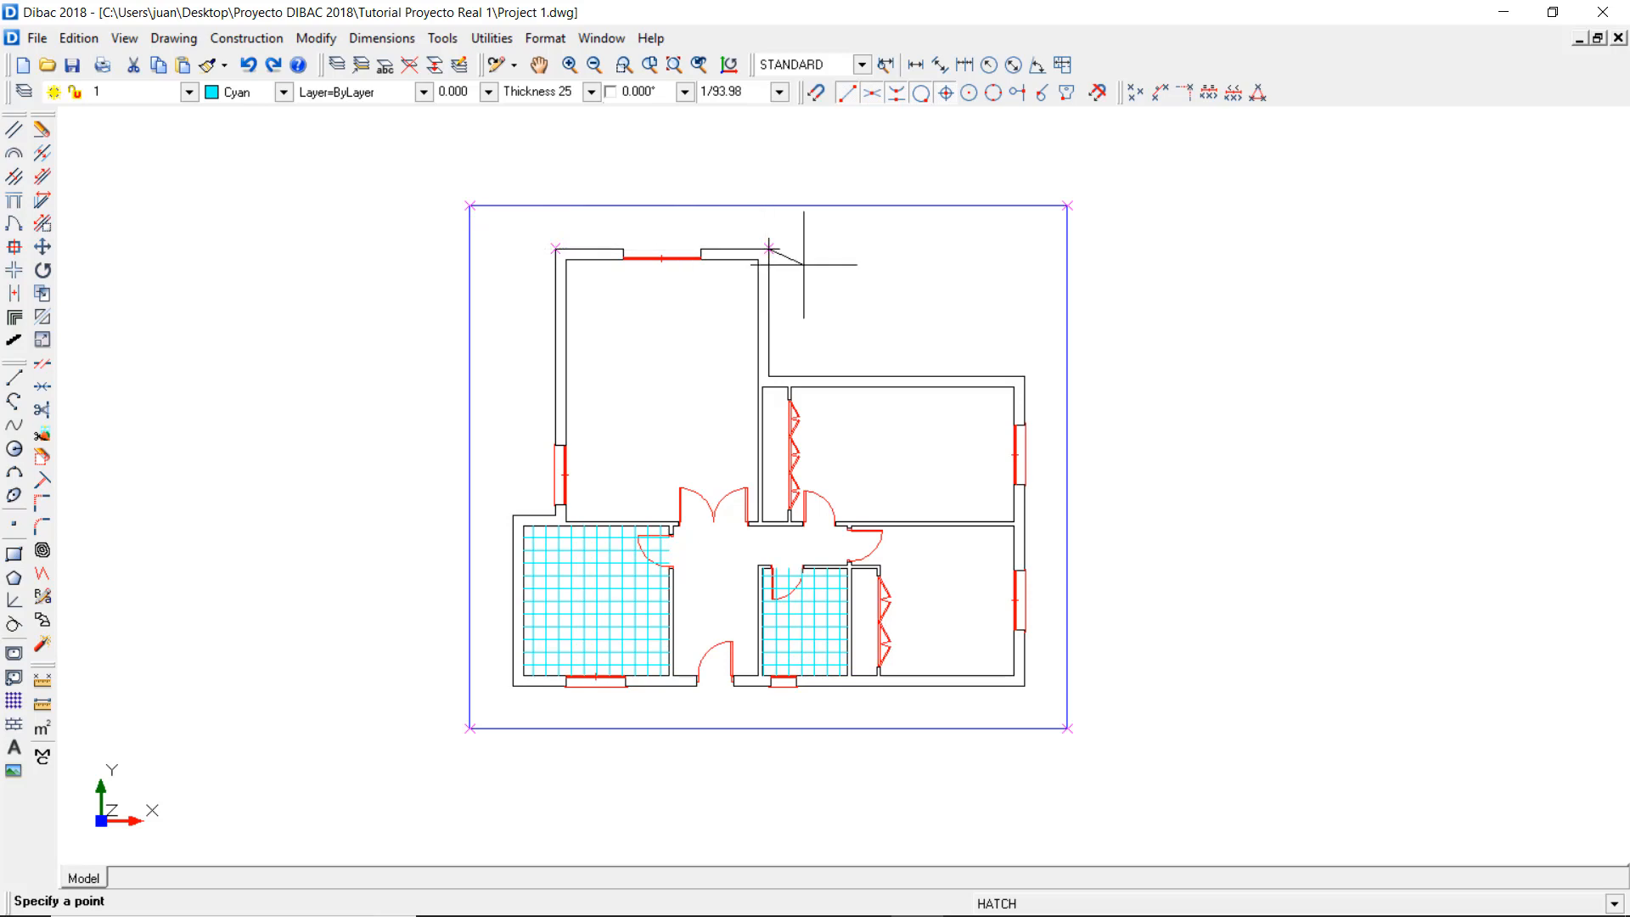
pyautogui.click(768, 376)
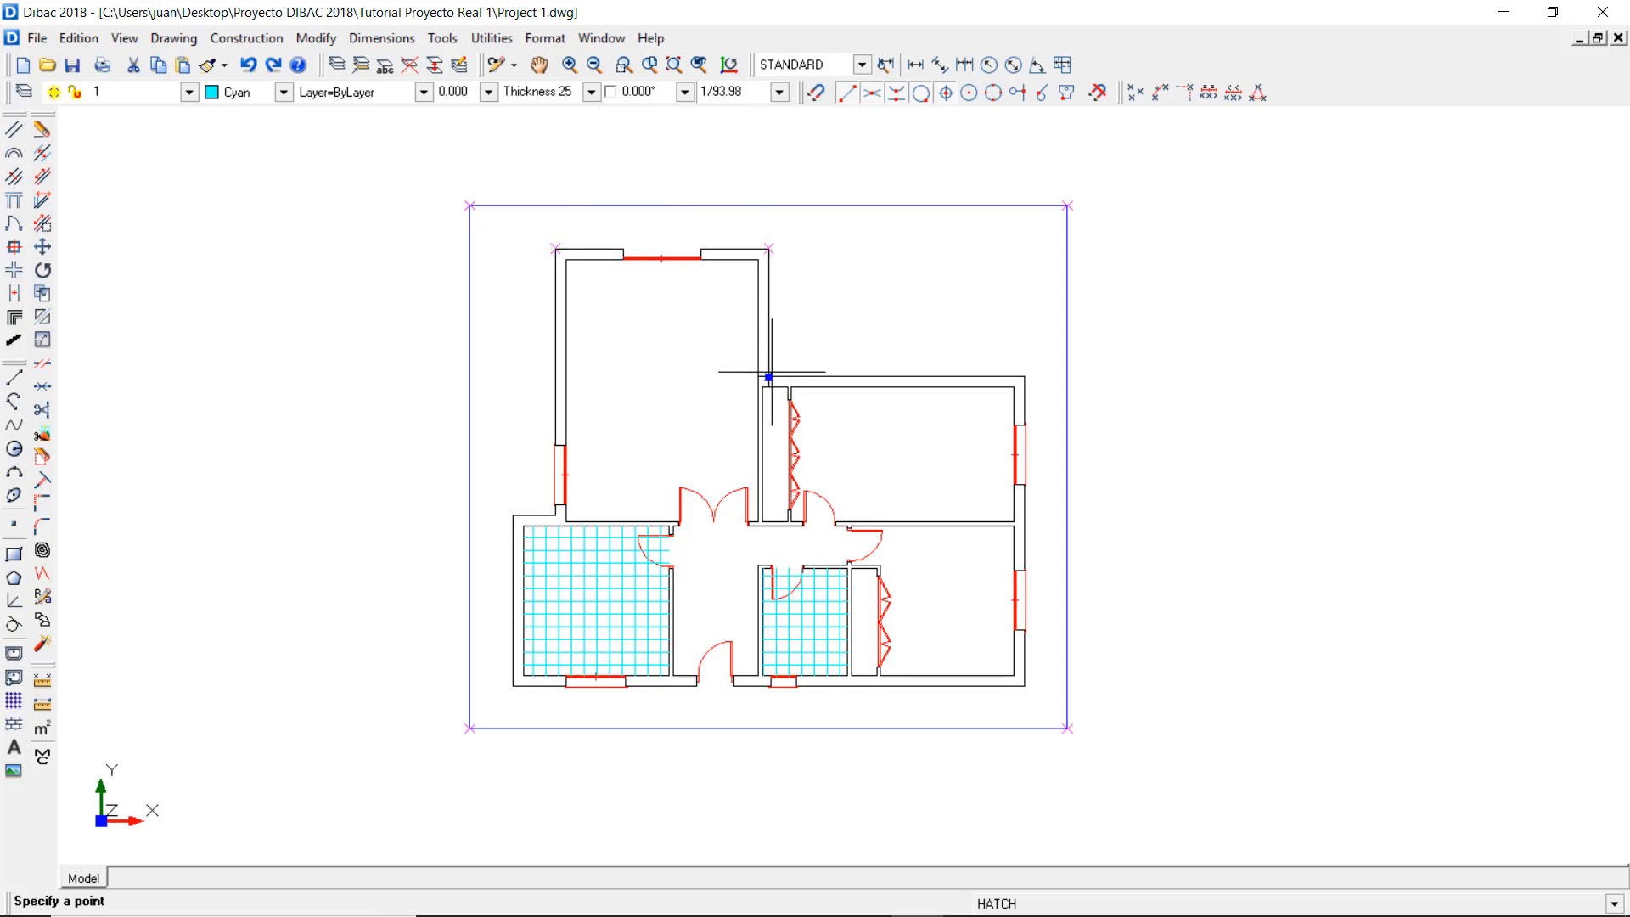
pyautogui.click(1024, 374)
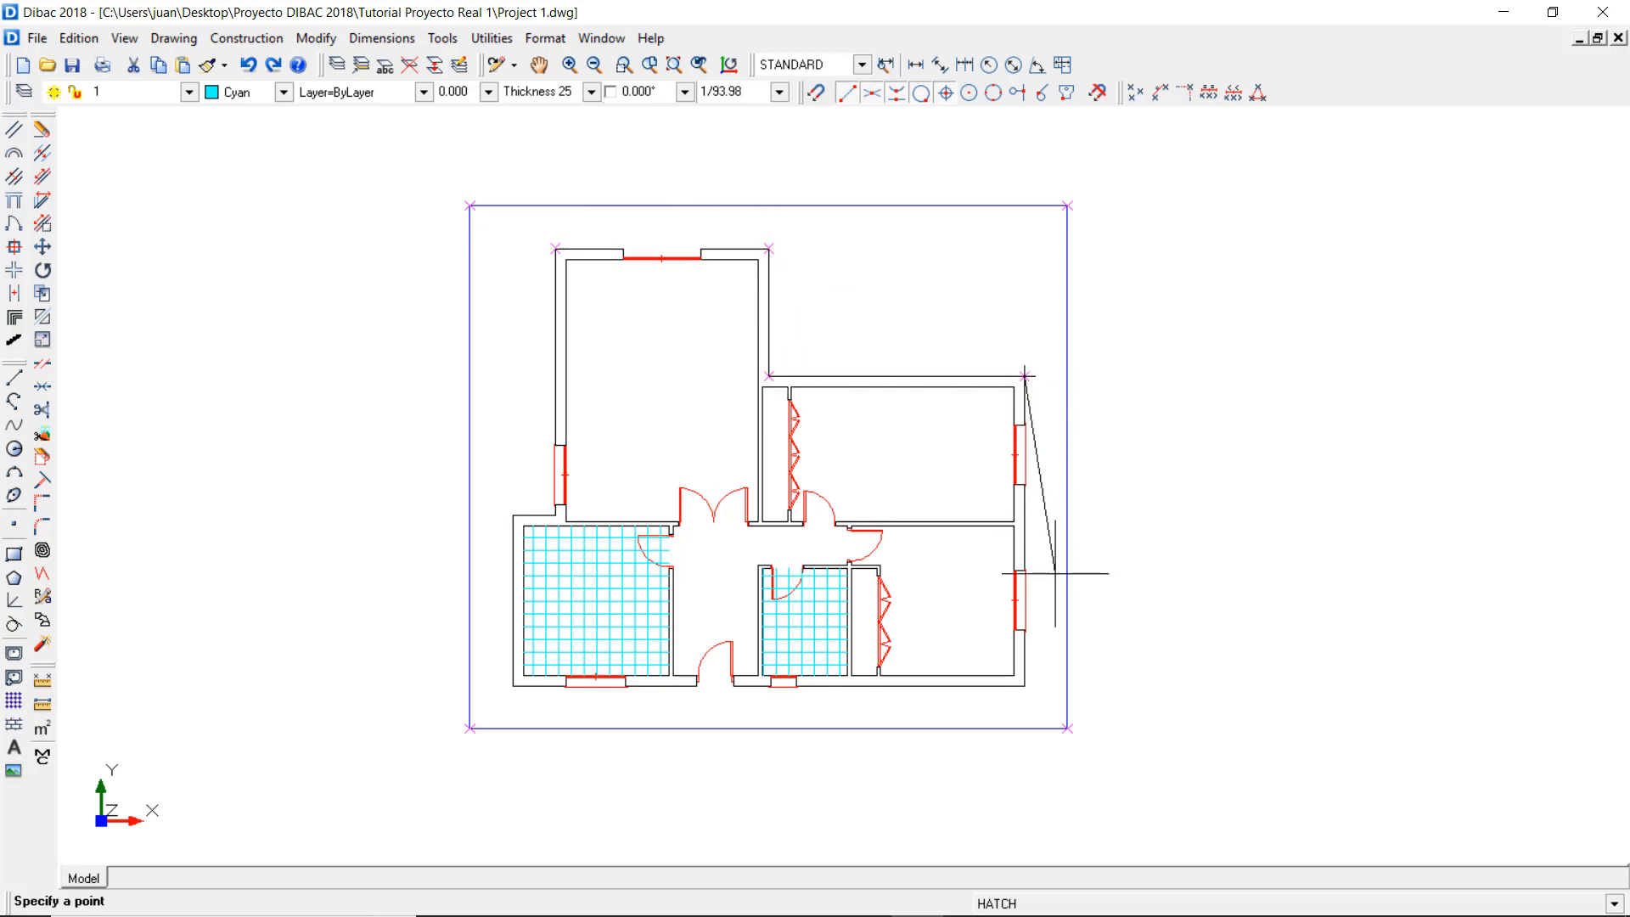
pyautogui.click(1024, 685)
pyautogui.click(513, 686)
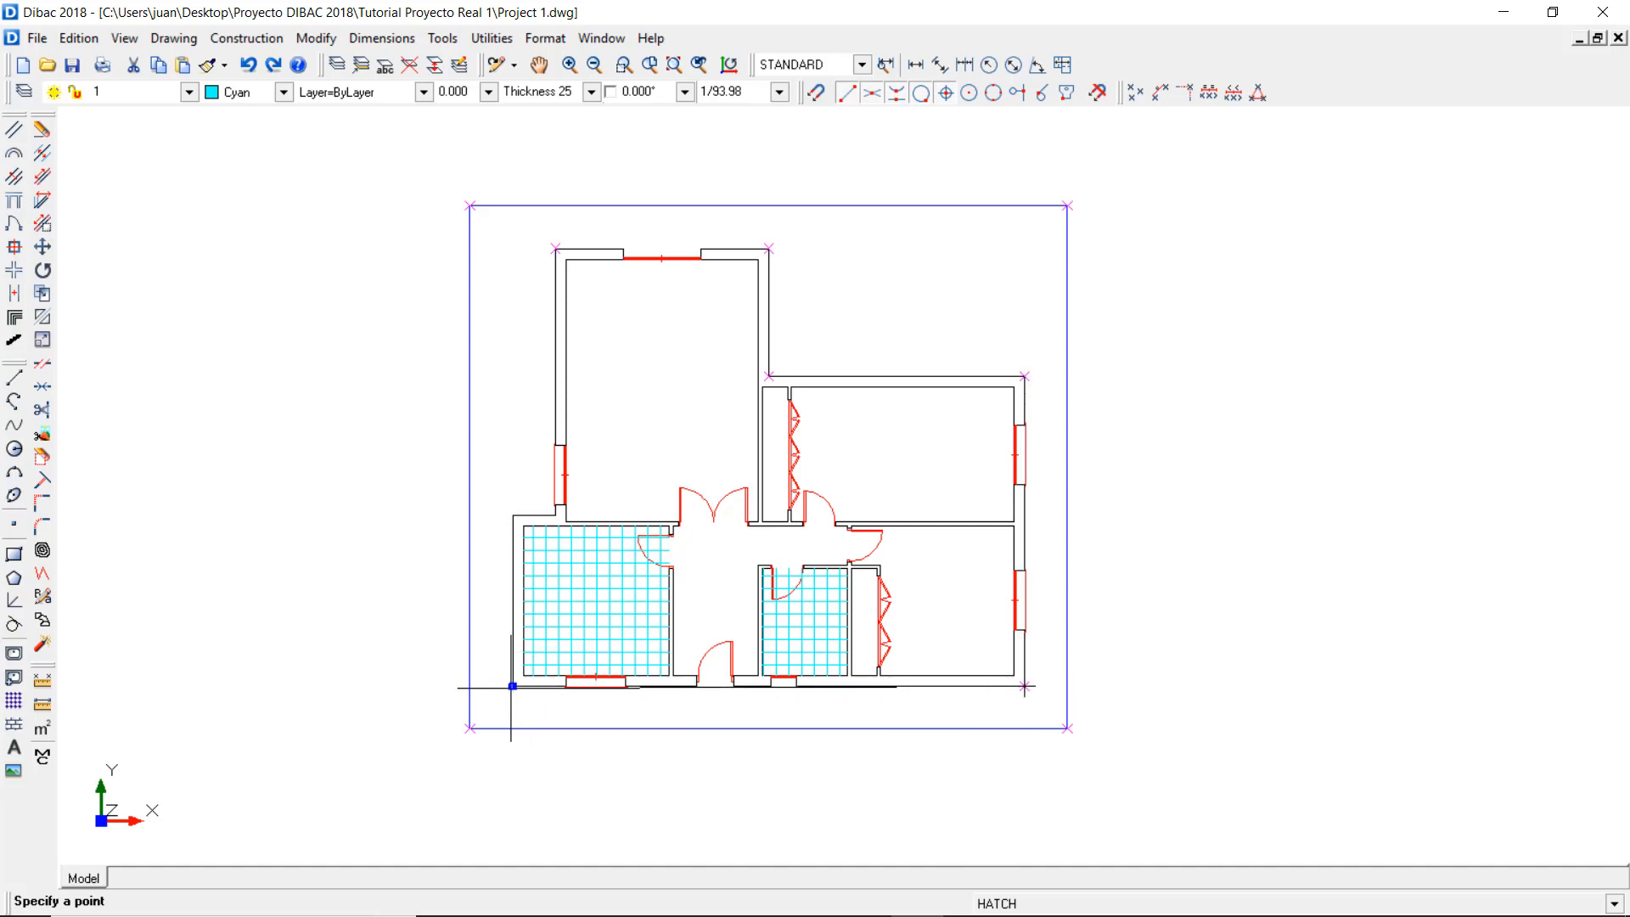
pyautogui.click(513, 515)
pyautogui.click(554, 514)
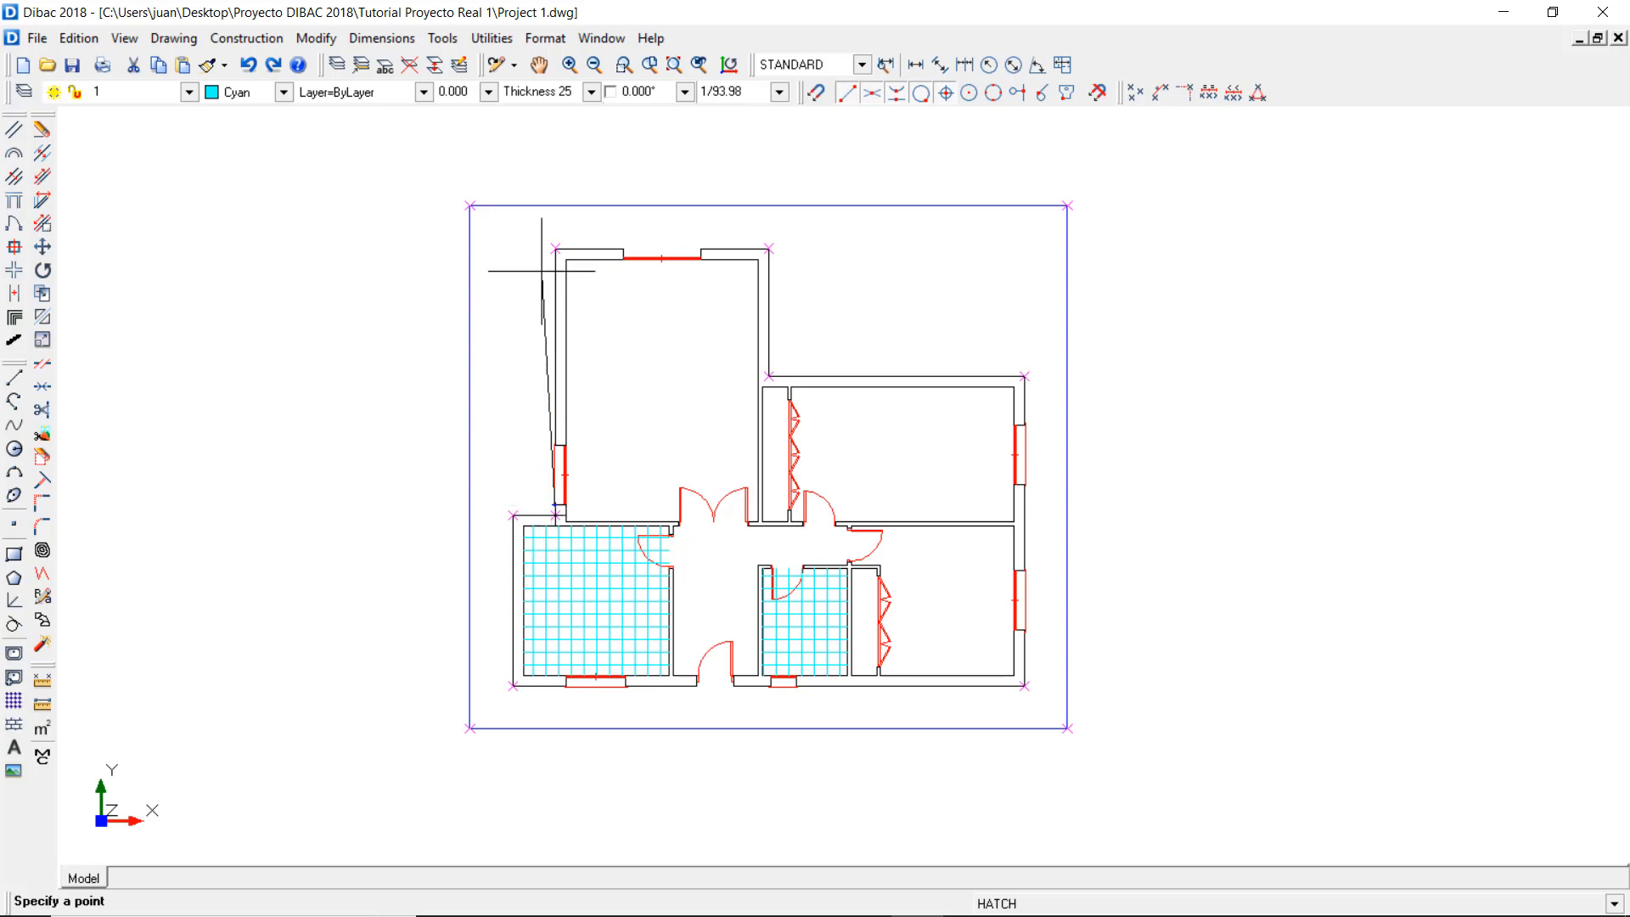
pyautogui.click(555, 249)
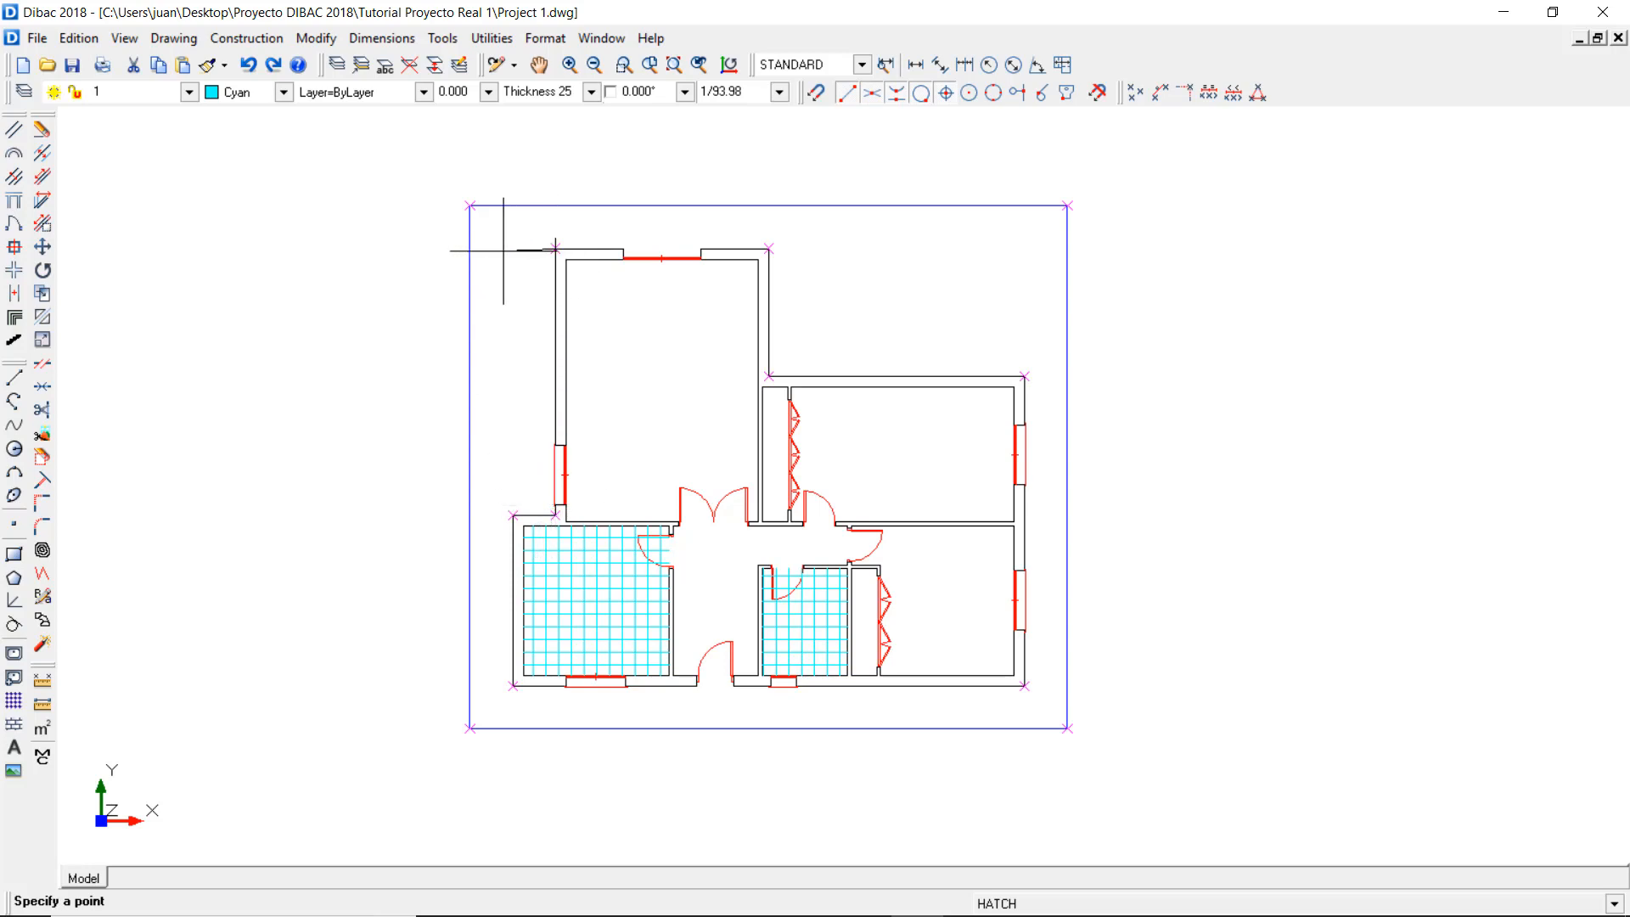
pyautogui.click(469, 206)
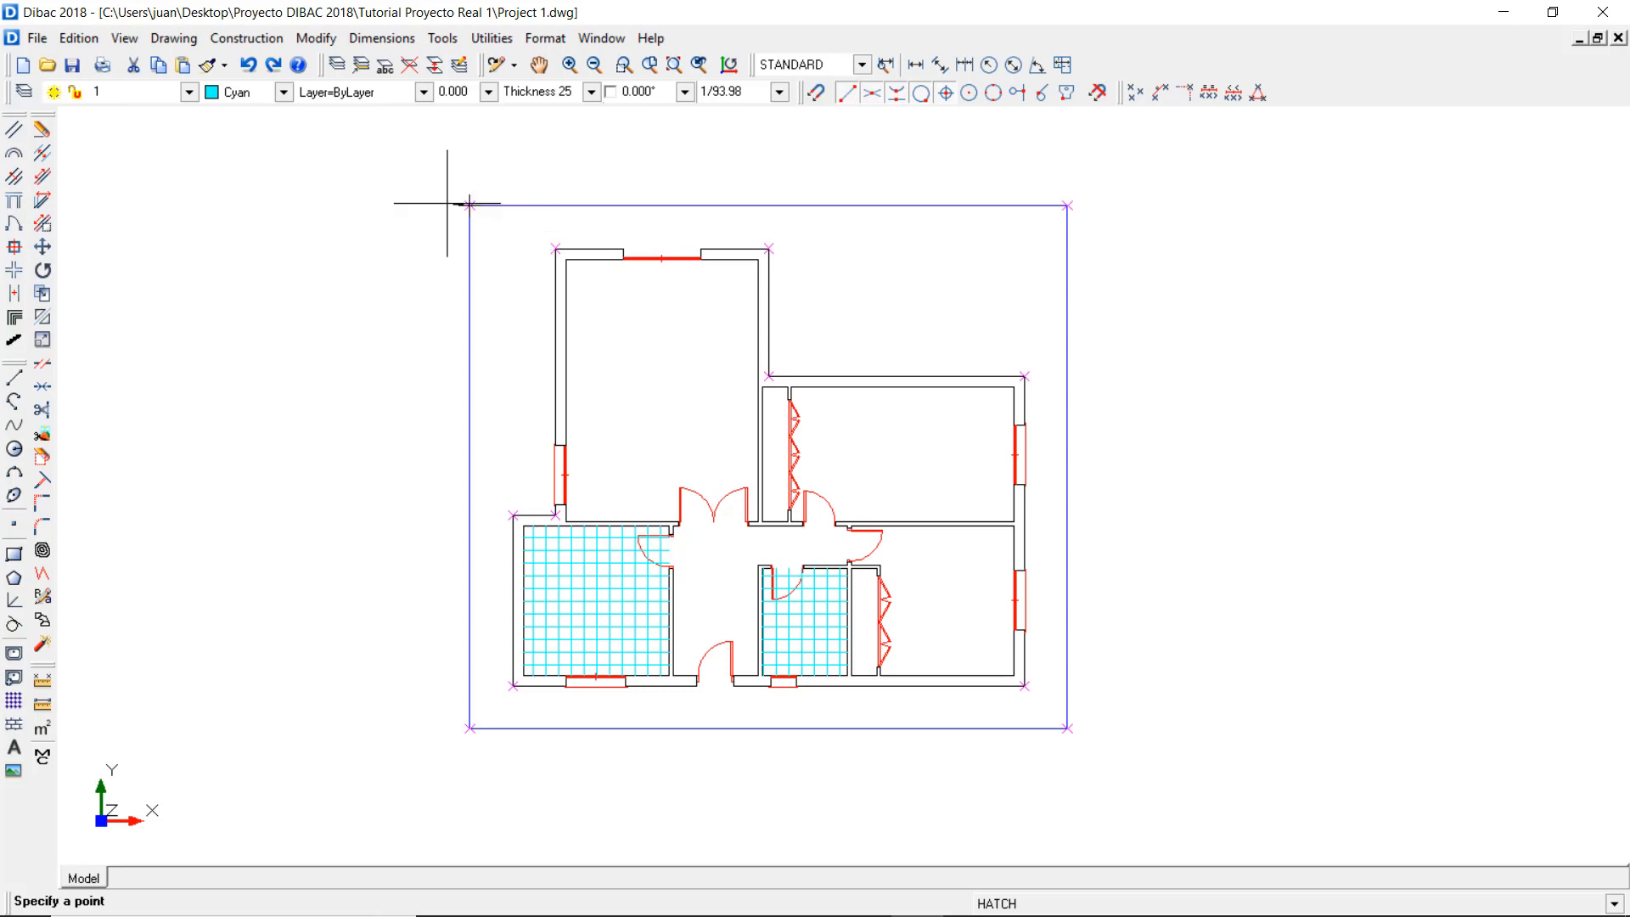
pyautogui.rightClick(338, 195)
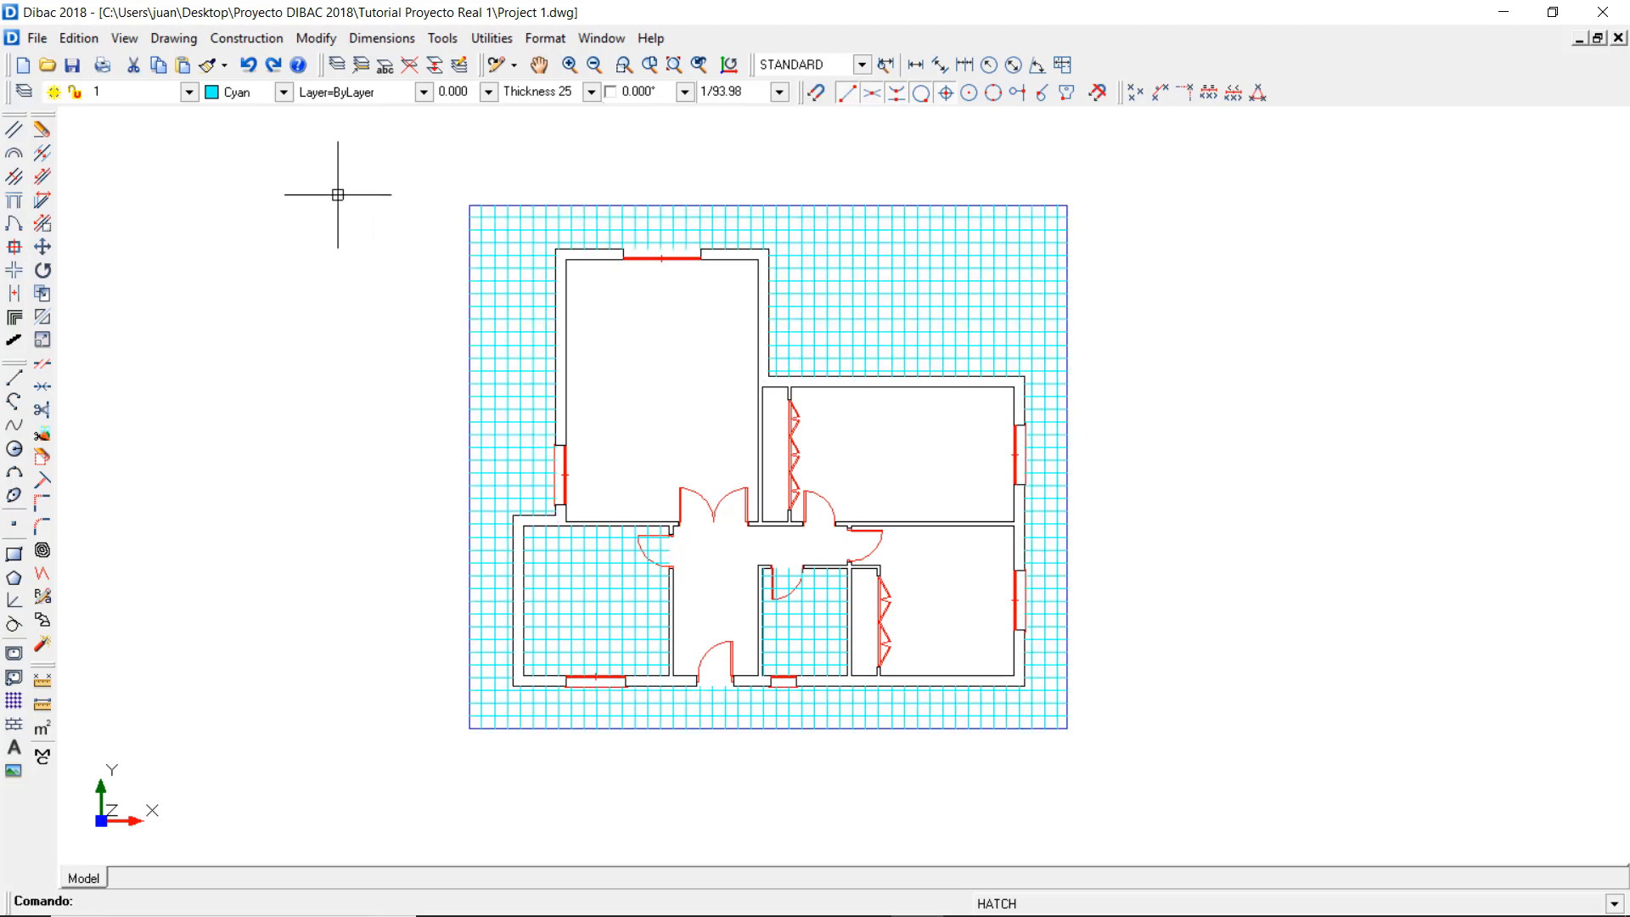
# - Select the hatches of the paved area and the two tiled rooms and send them to the back
pyautogui.scroll(1, 390, 294)
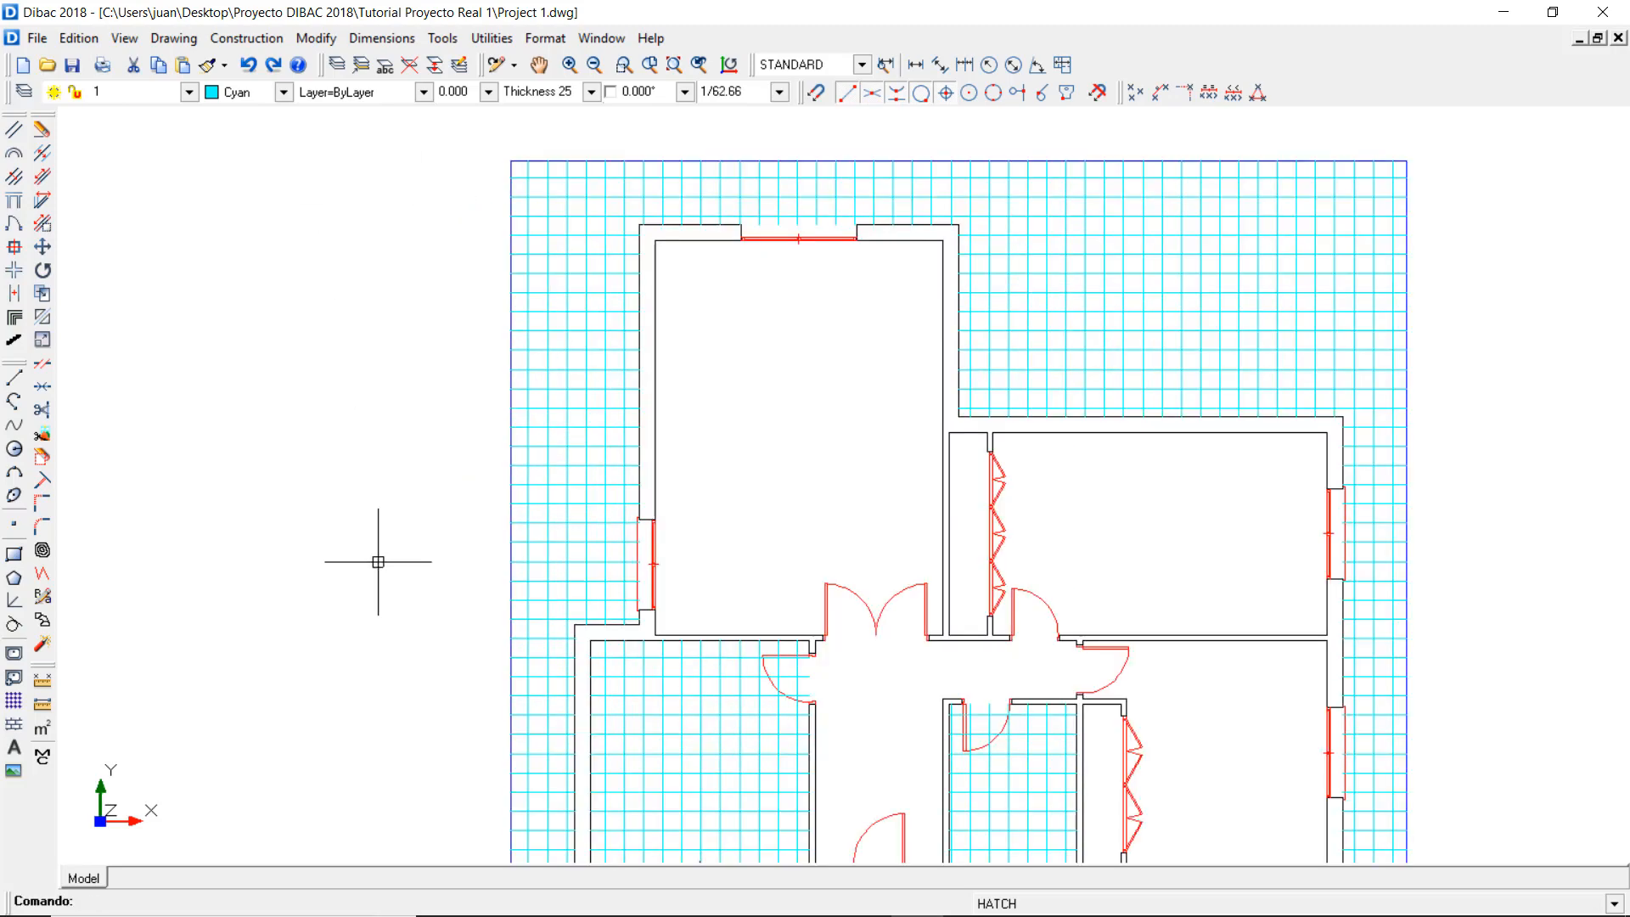
pyautogui.moveTo(379, 561)
pyautogui.mouseDown(button='middle')
pyautogui.moveTo(390, 509)
pyautogui.moveTo(306, 385)
pyautogui.mouseUp(button='middle')
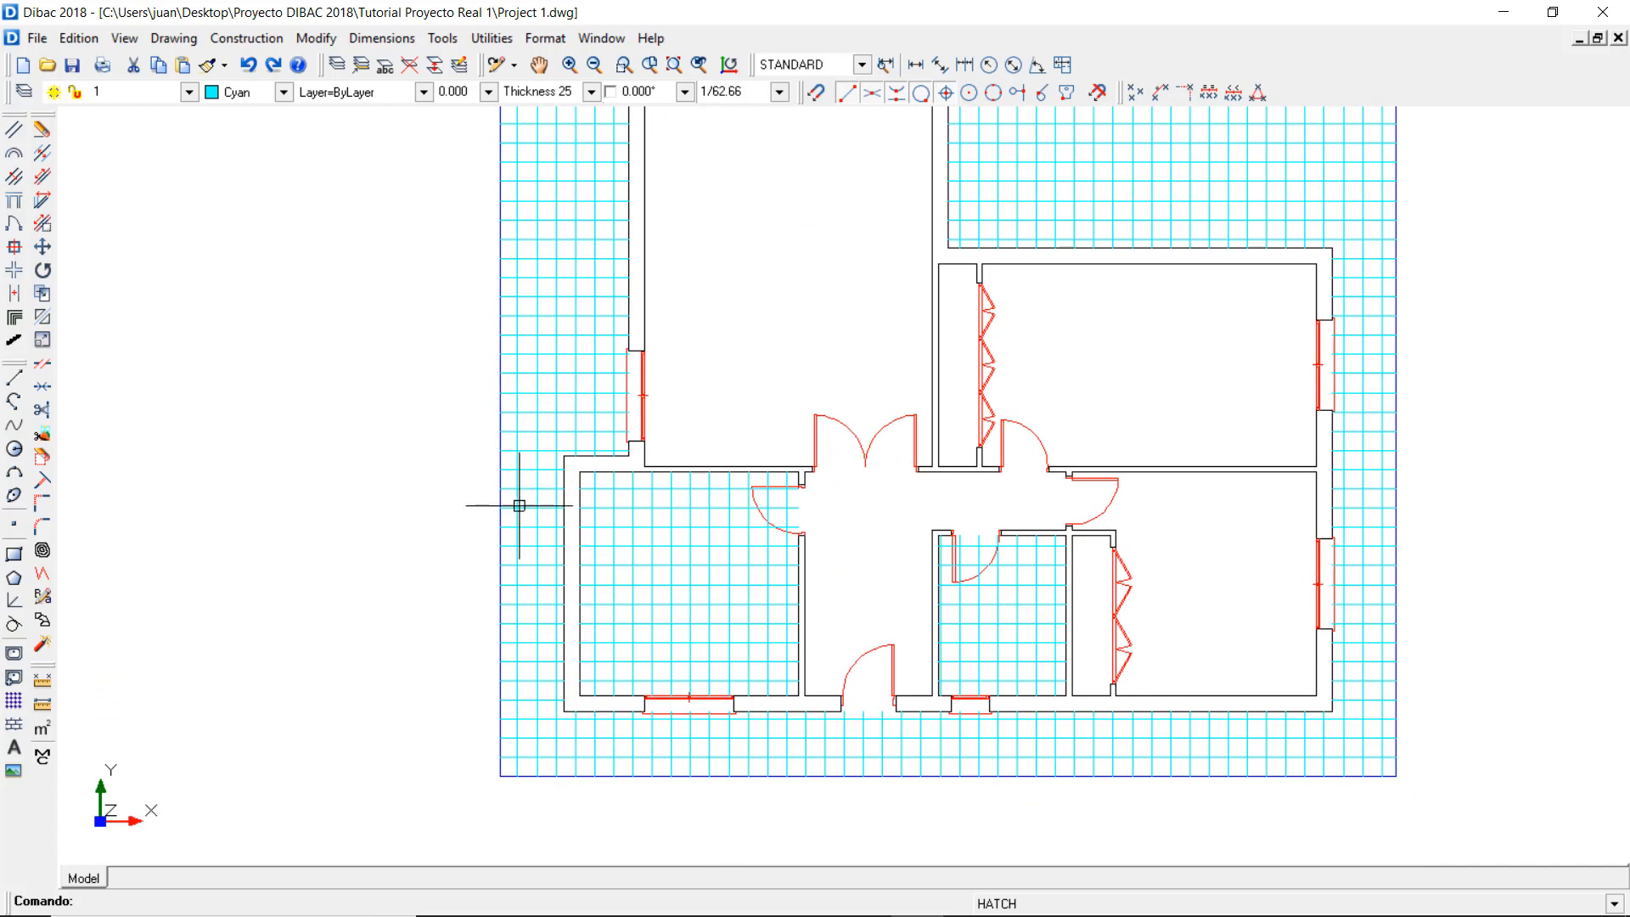
pyautogui.scroll(2, 520, 505)
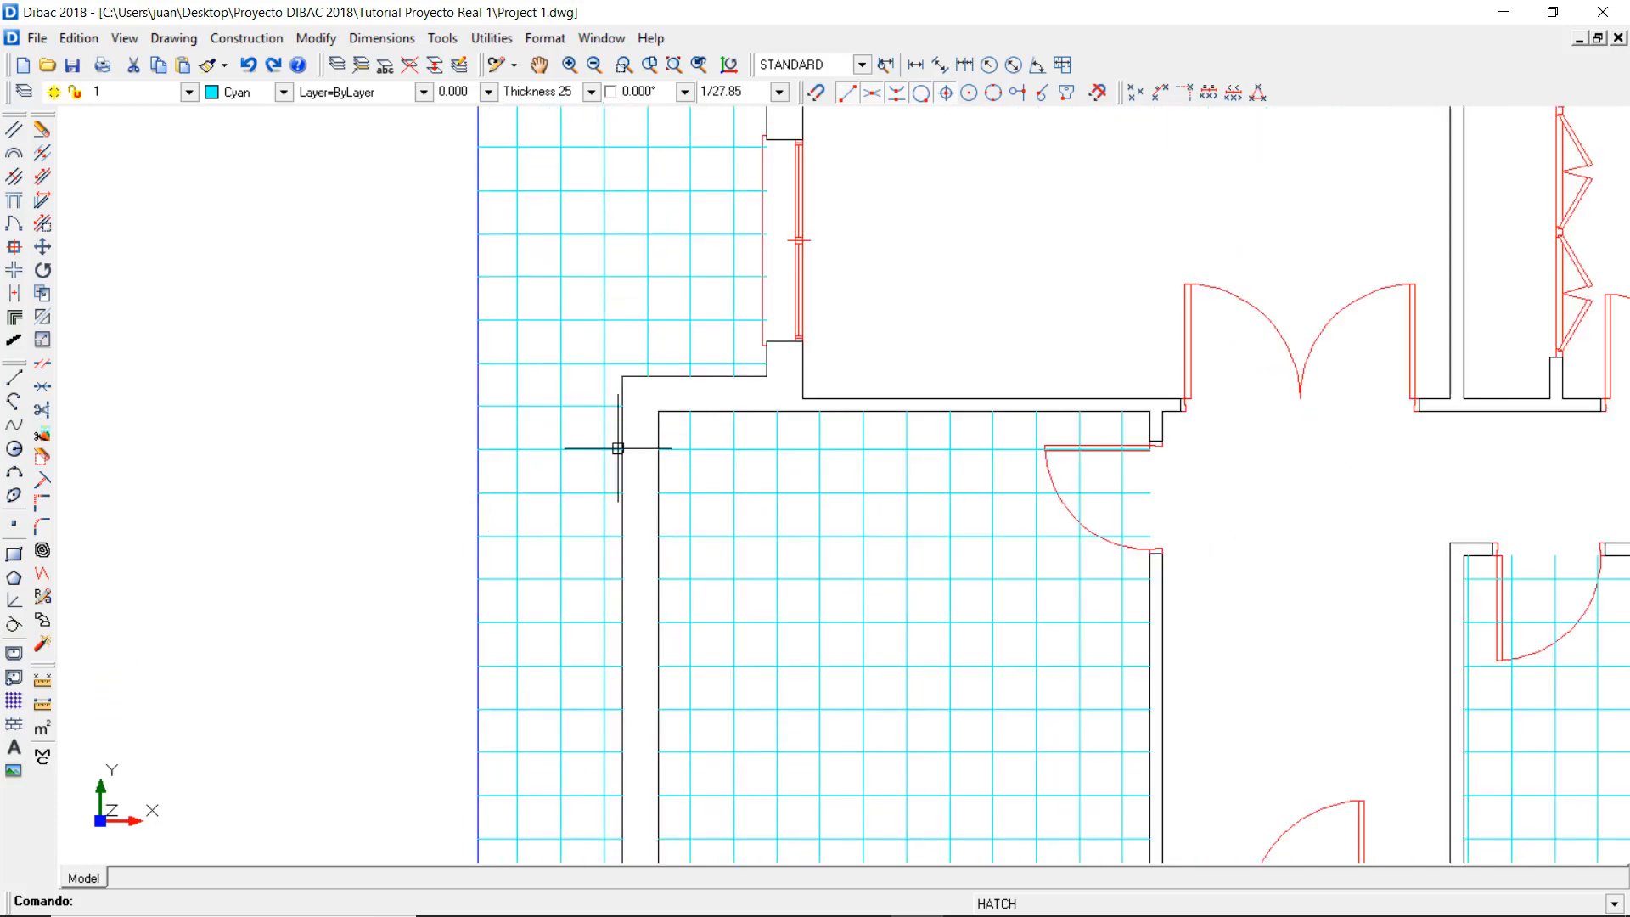
pyautogui.scroll(2, 658, 459)
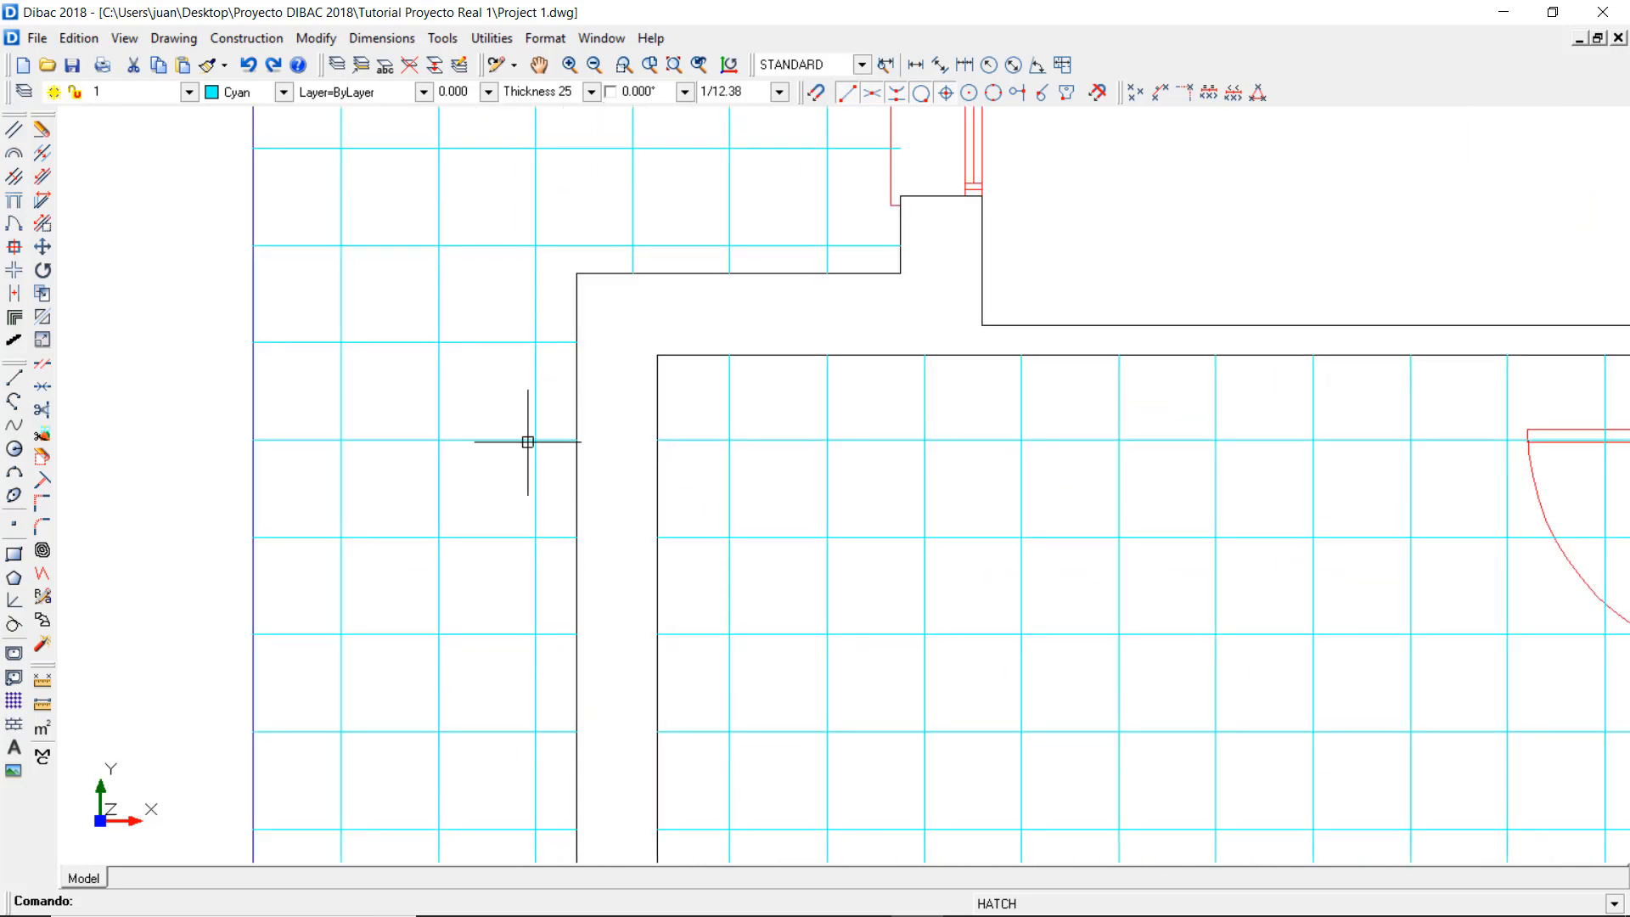
pyautogui.scroll(-4, 527, 436)
pyautogui.moveTo(543, 508); pyautogui.dragTo(483, 577, button='middle')
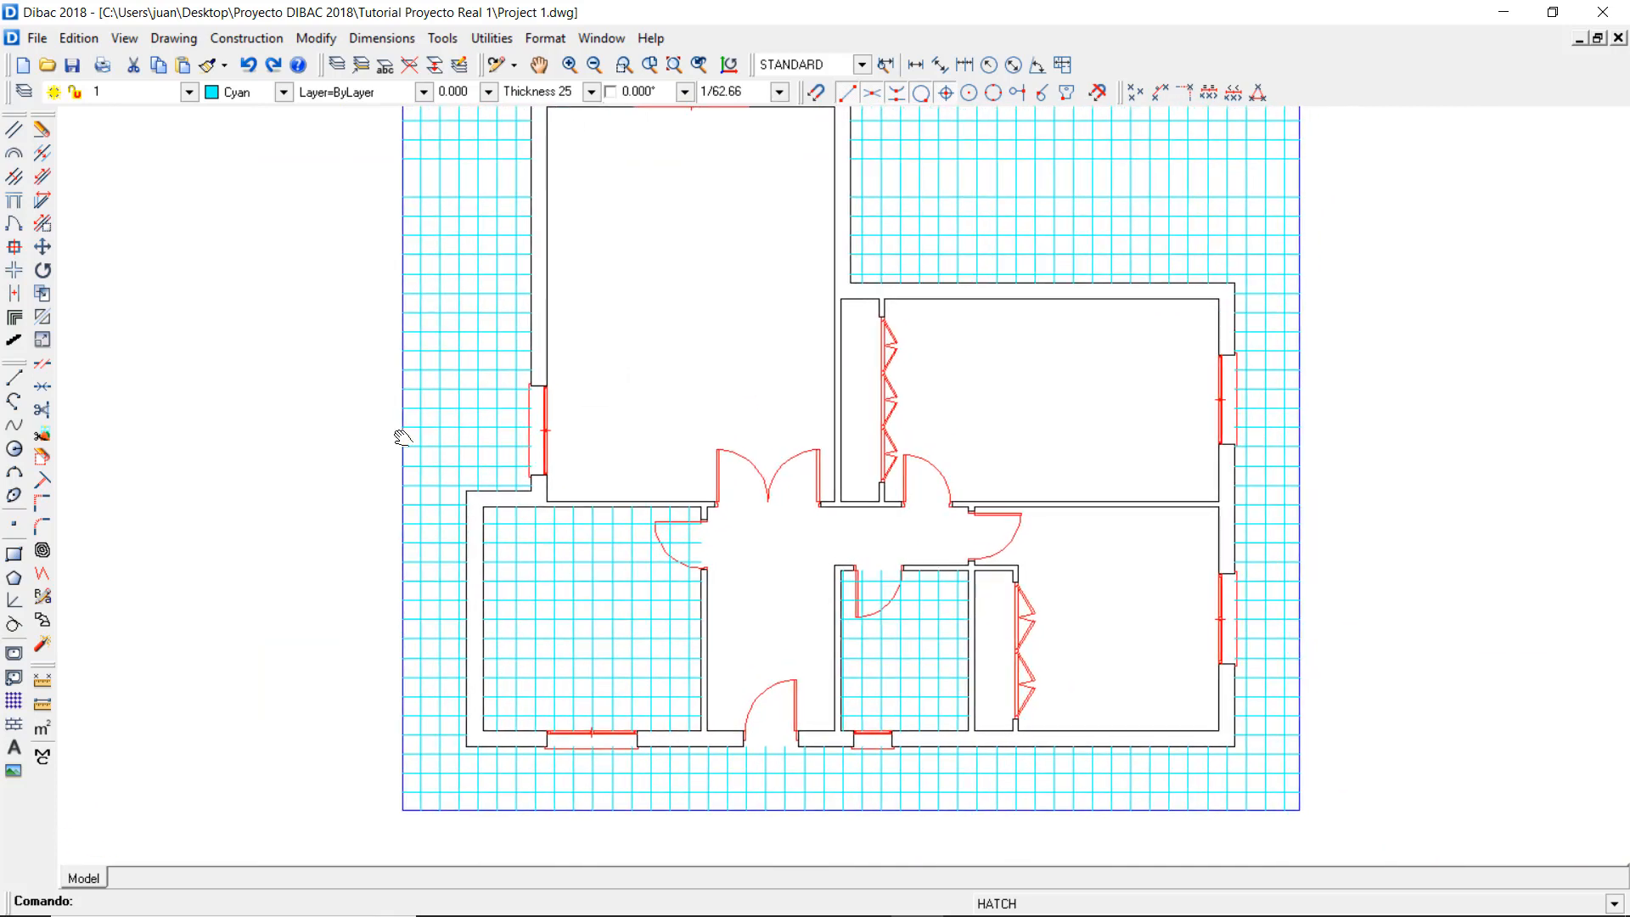
pyautogui.click(494, 402)
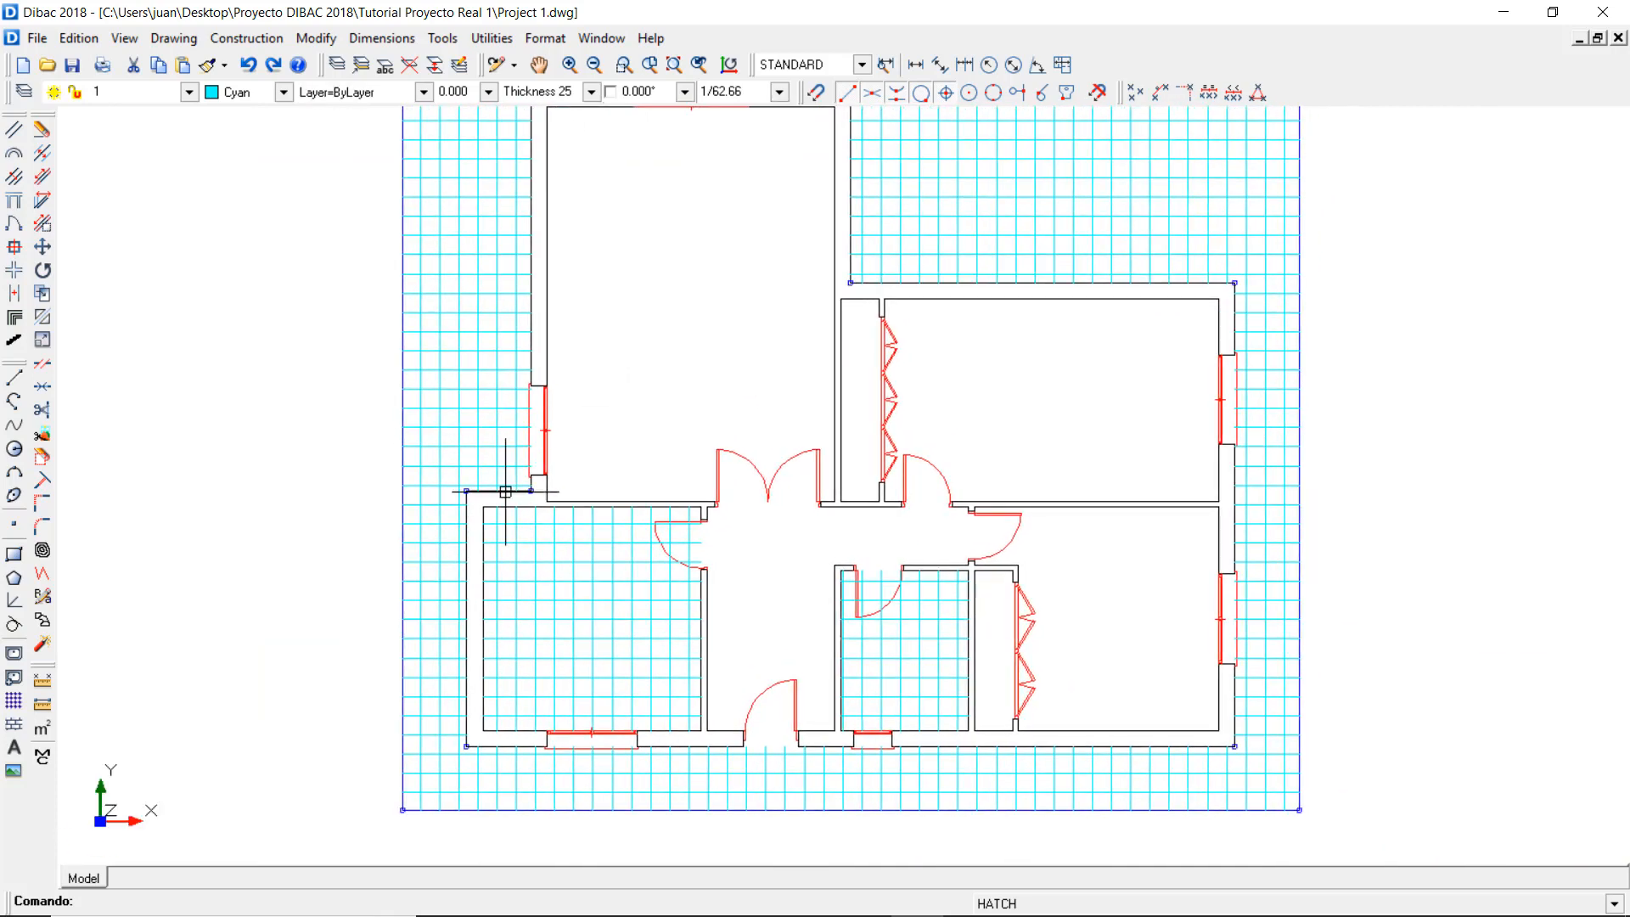
pyautogui.click(556, 564)
pyautogui.click(862, 640)
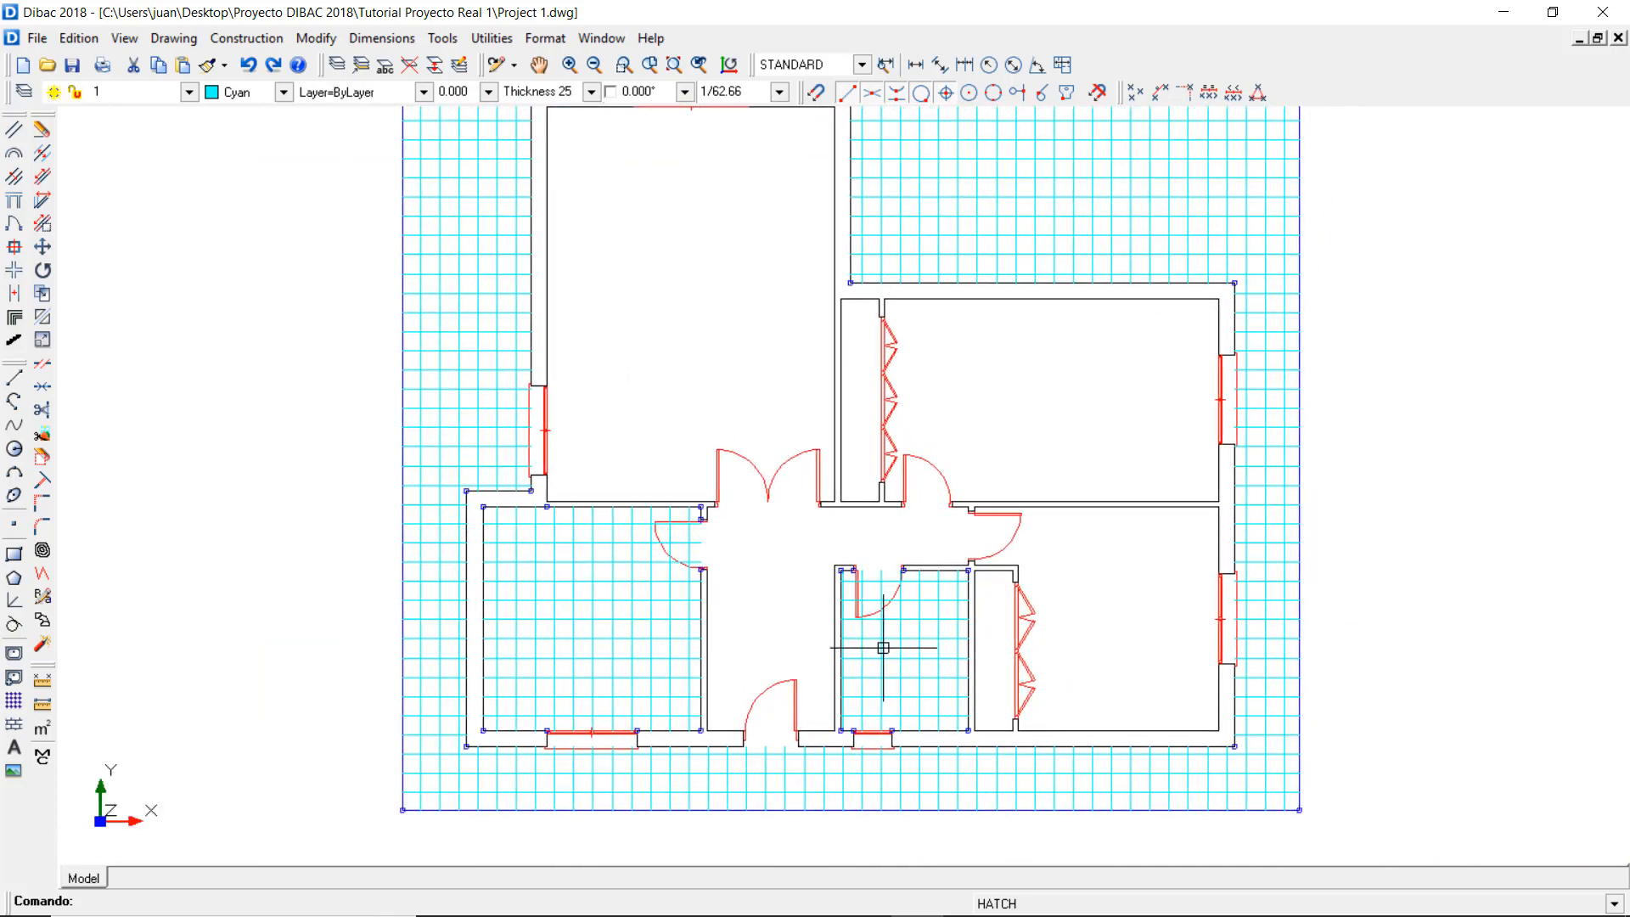
pyautogui.scroll(-1, 730, 516)
pyautogui.moveTo(728, 513); pyautogui.dragTo(690, 545, button='middle')
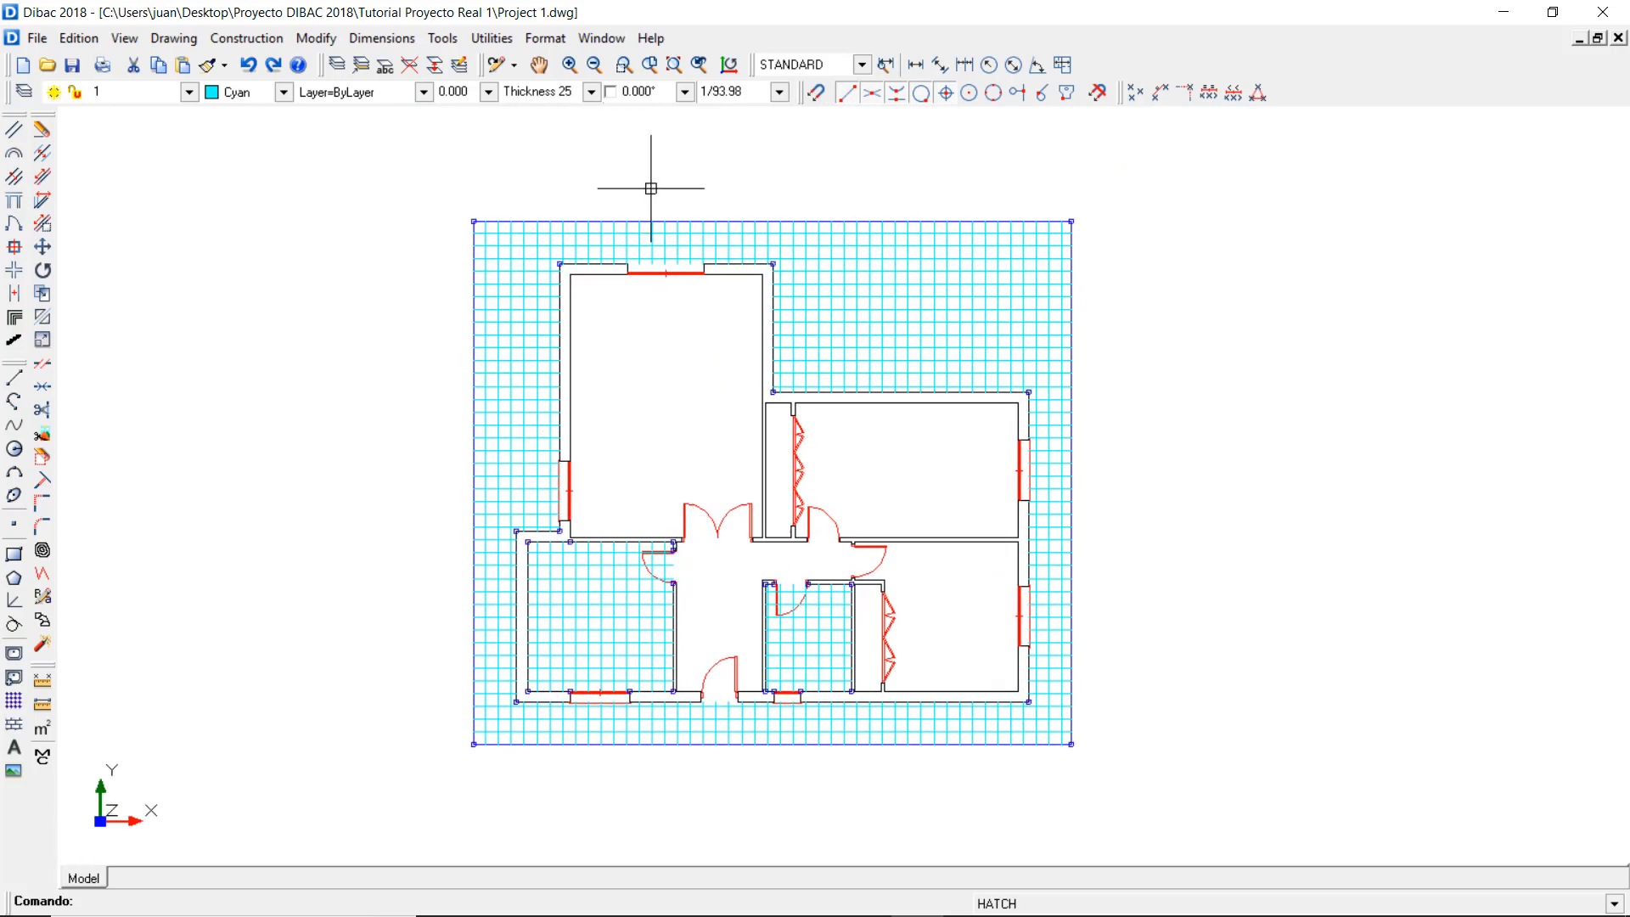
pyautogui.click(492, 39)
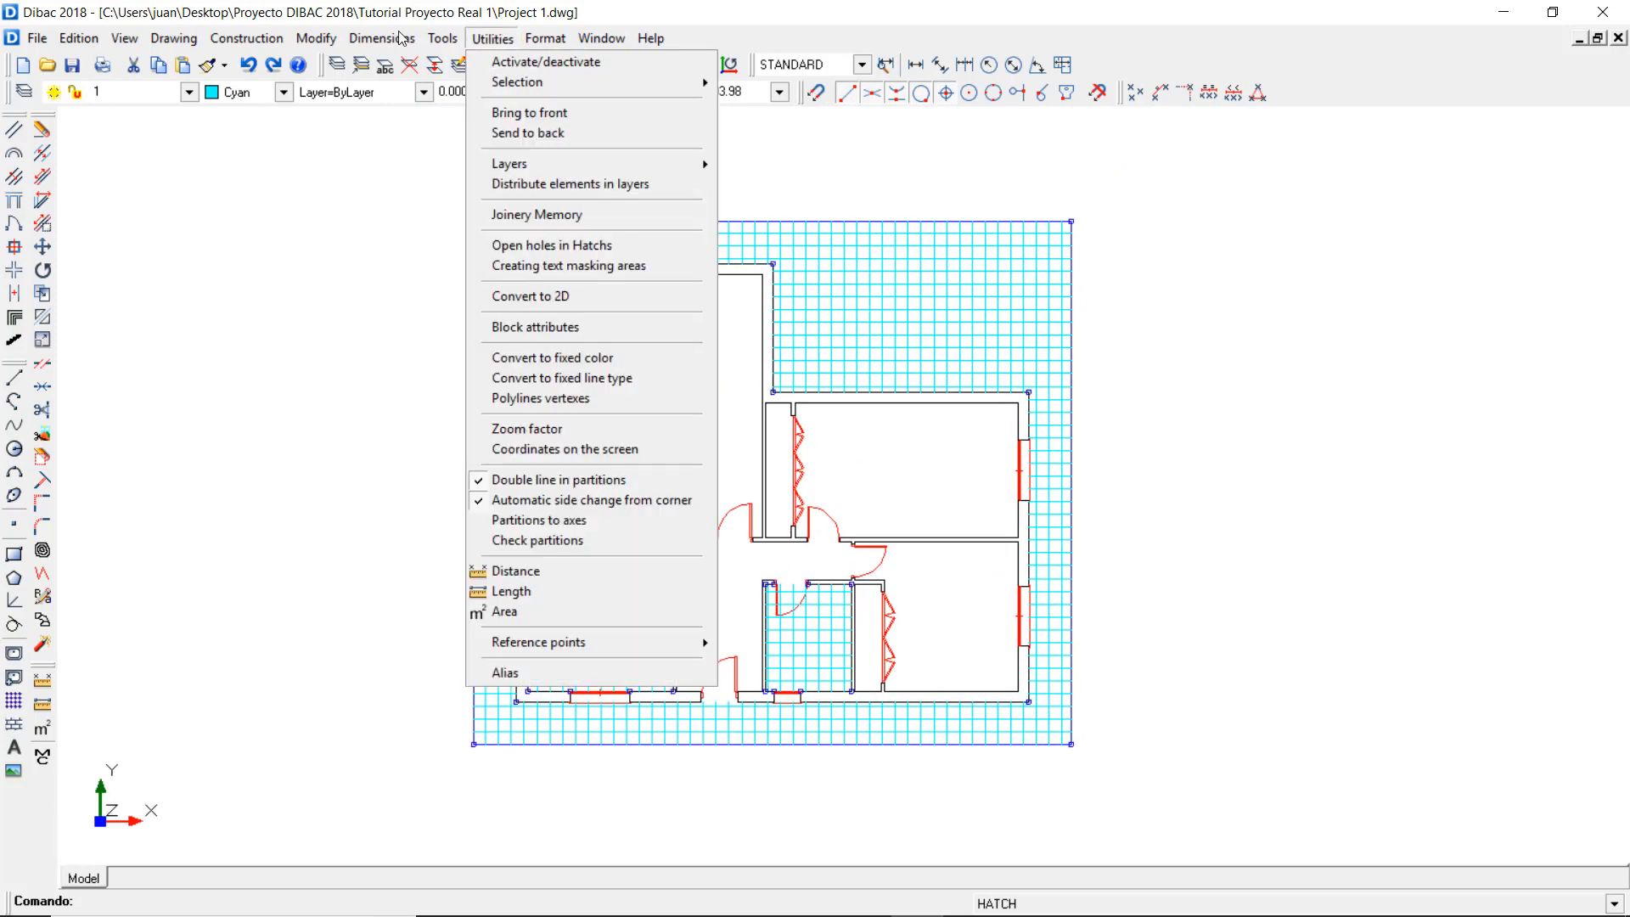
pyautogui.click(522, 134)
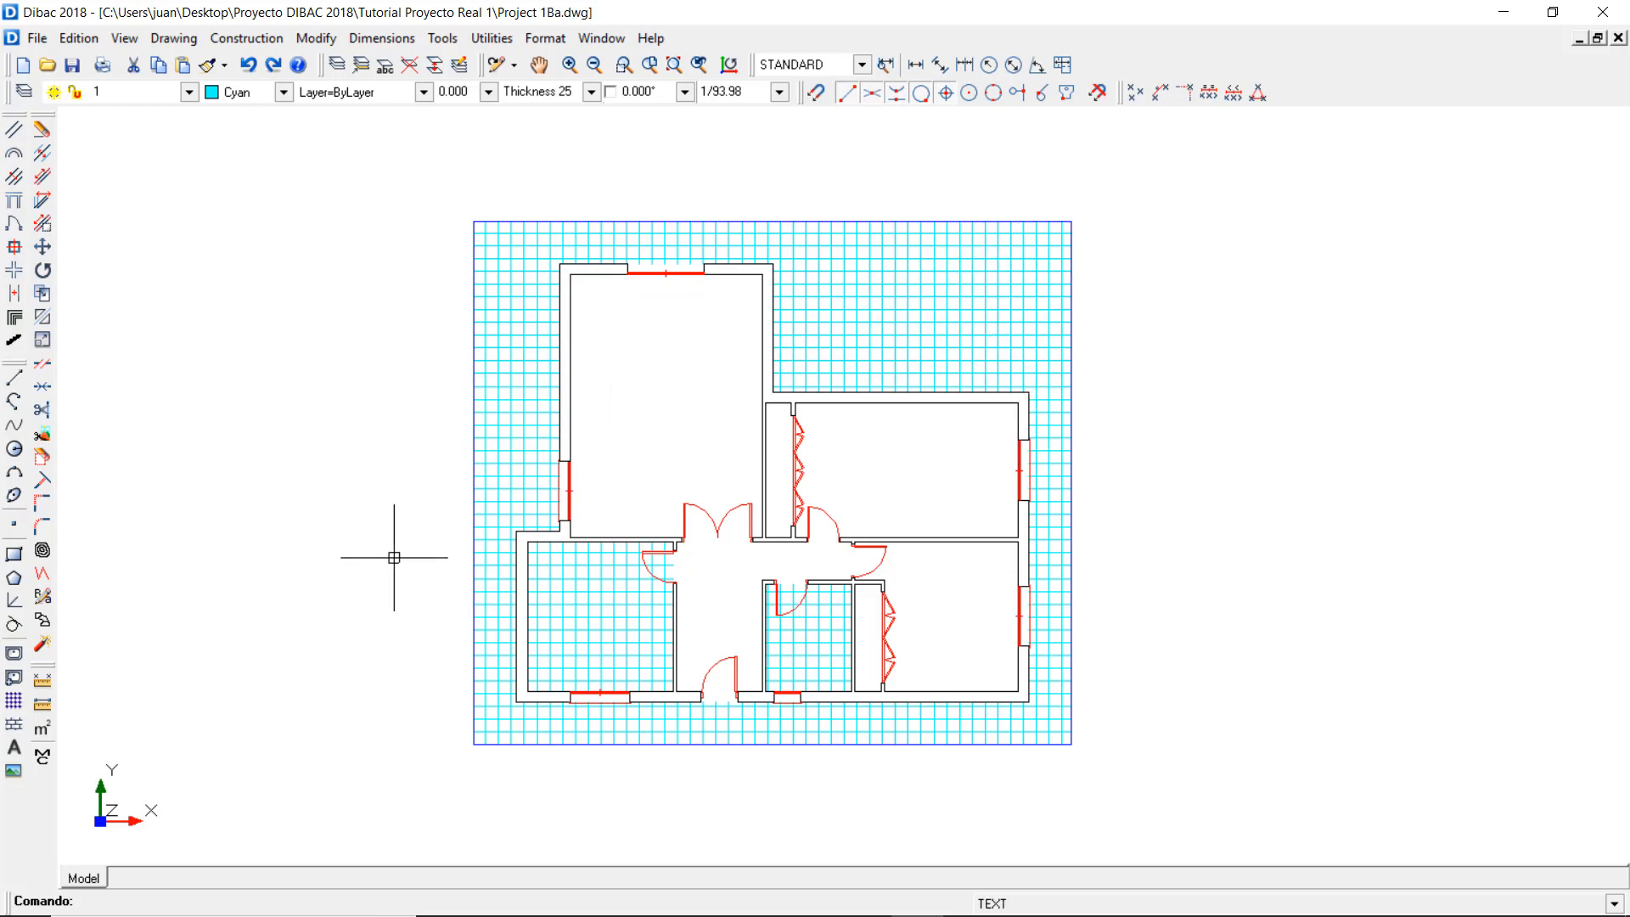
# - Place the text LIVING ROOM with Deletion area enabled and colour Blue in the large upper-left room
pyautogui.click(14, 746)
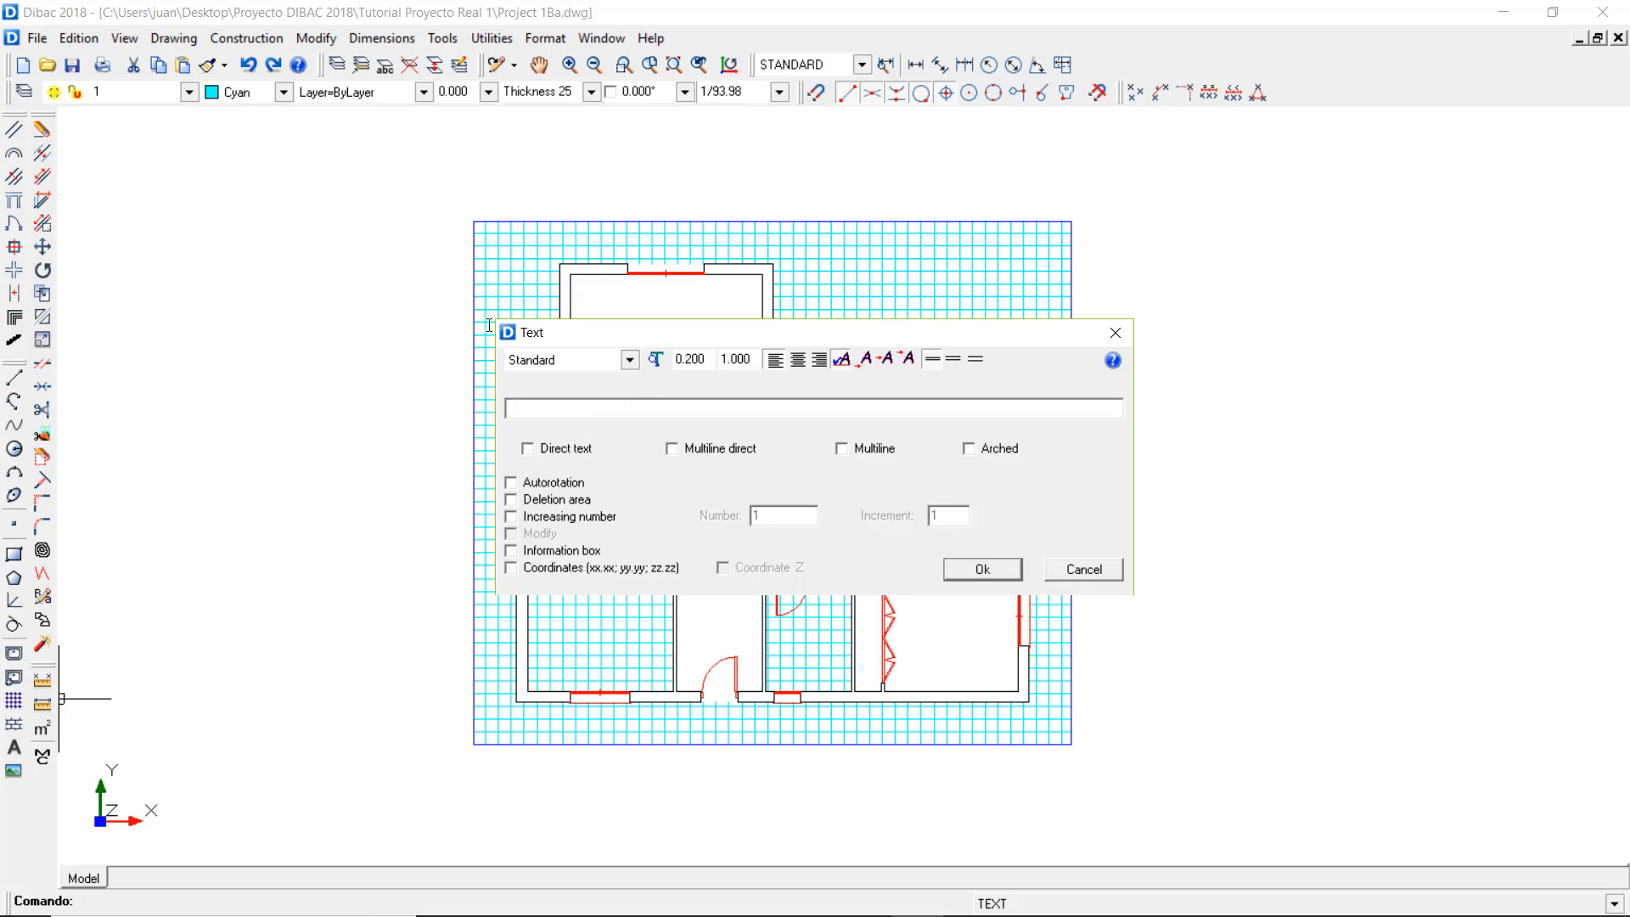
pyautogui.write('LIVING ROOM')
pyautogui.click(511, 500)
pyautogui.click(976, 568)
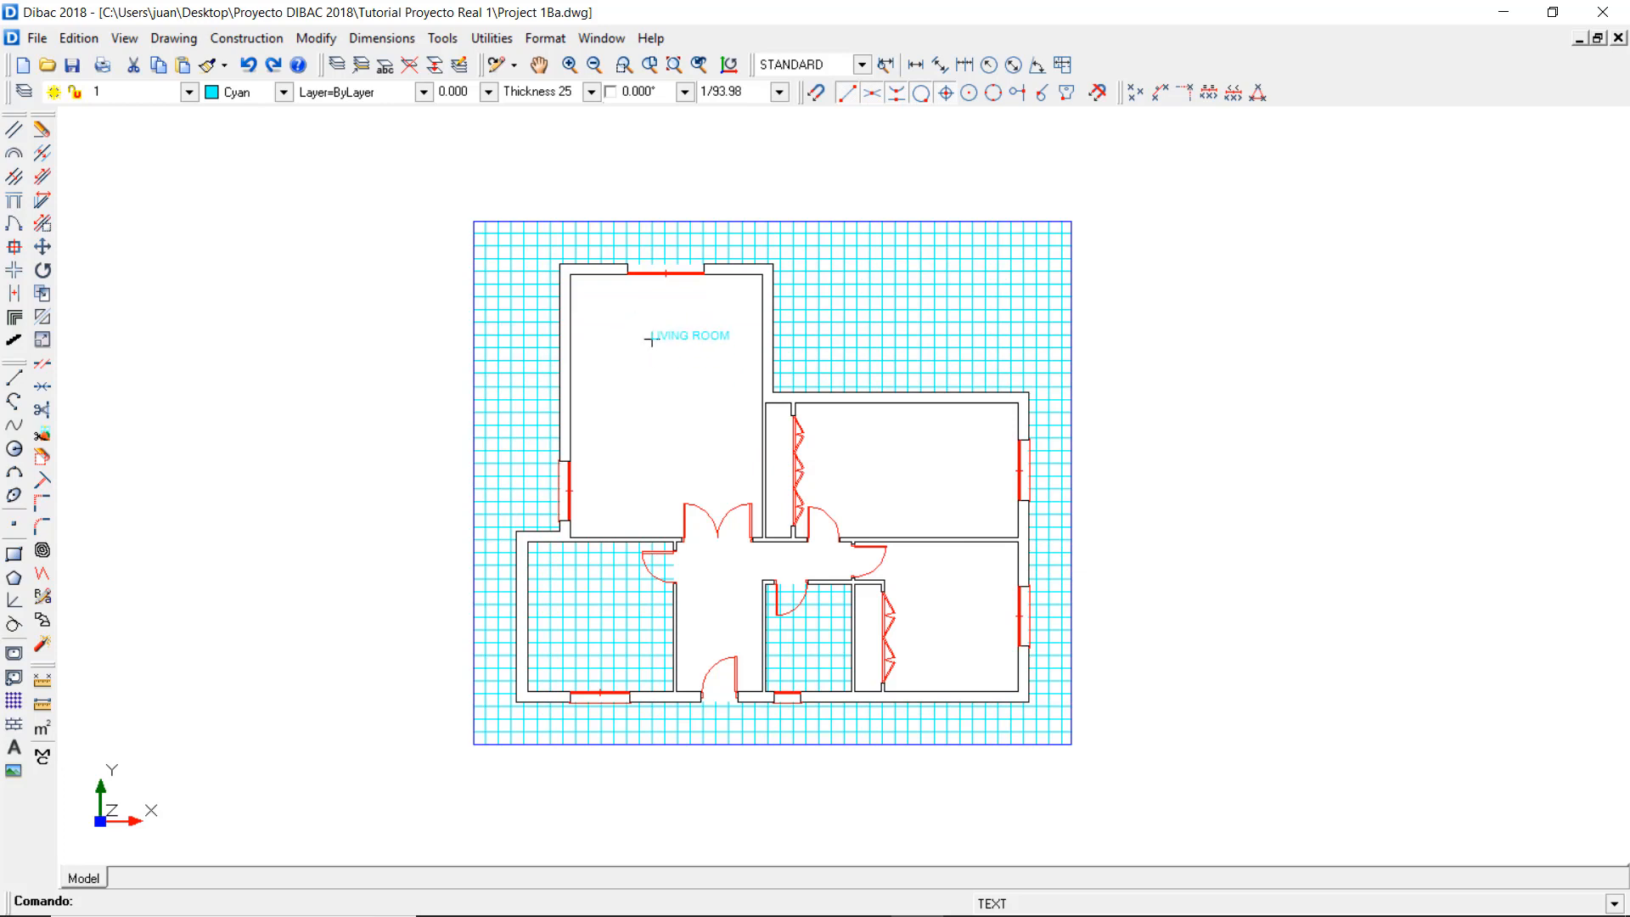
pyautogui.click(284, 91)
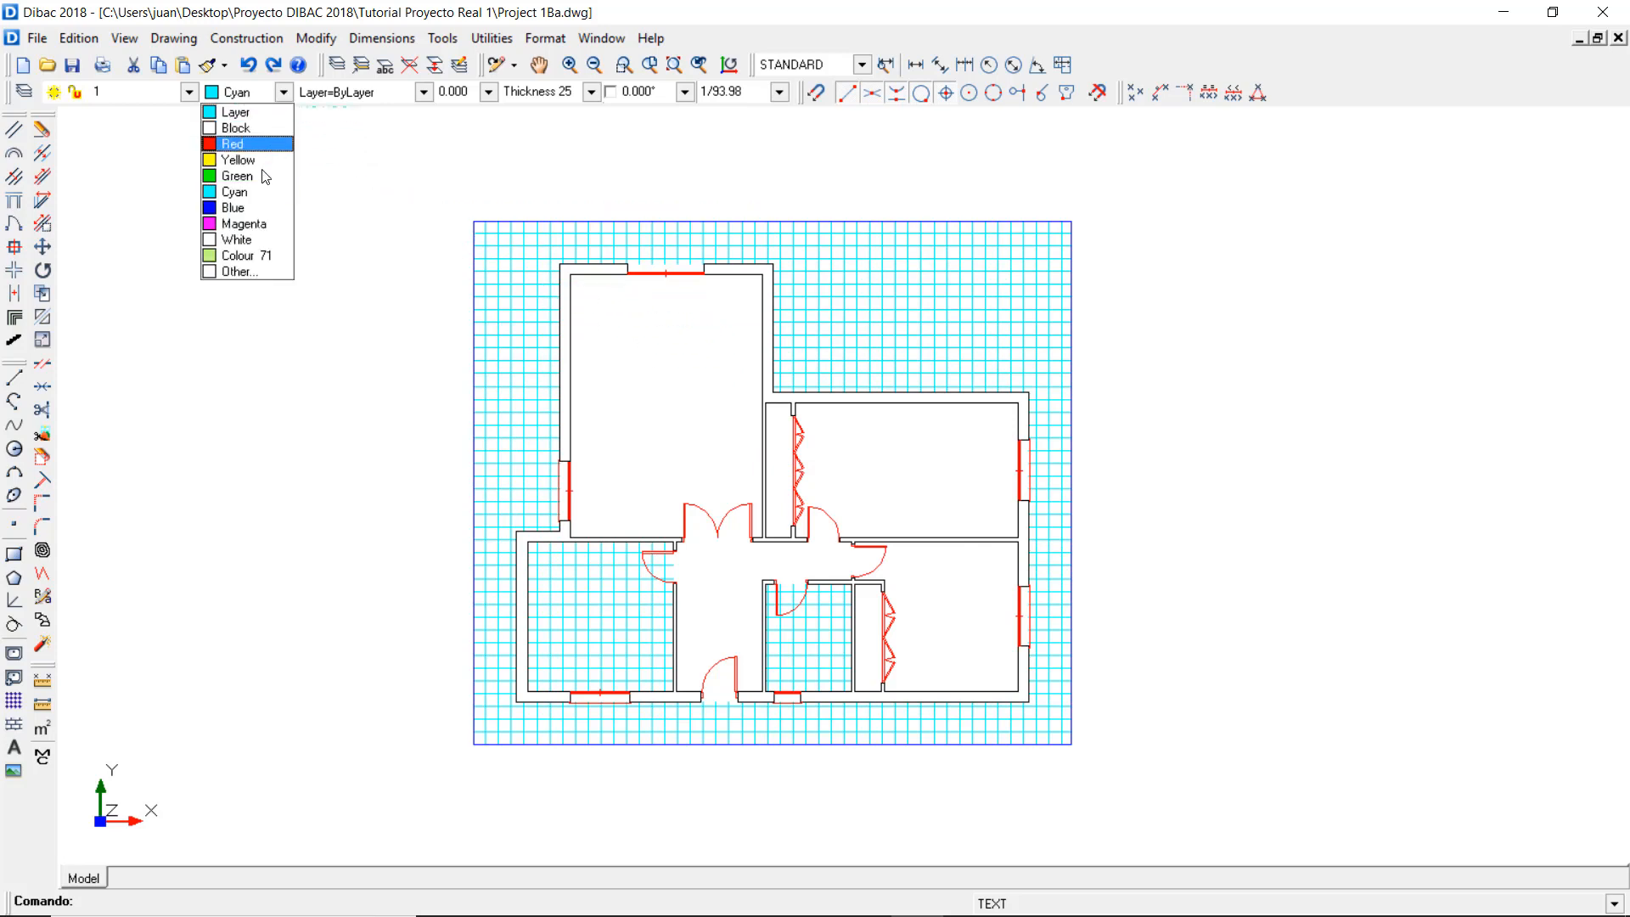
pyautogui.click(247, 203)
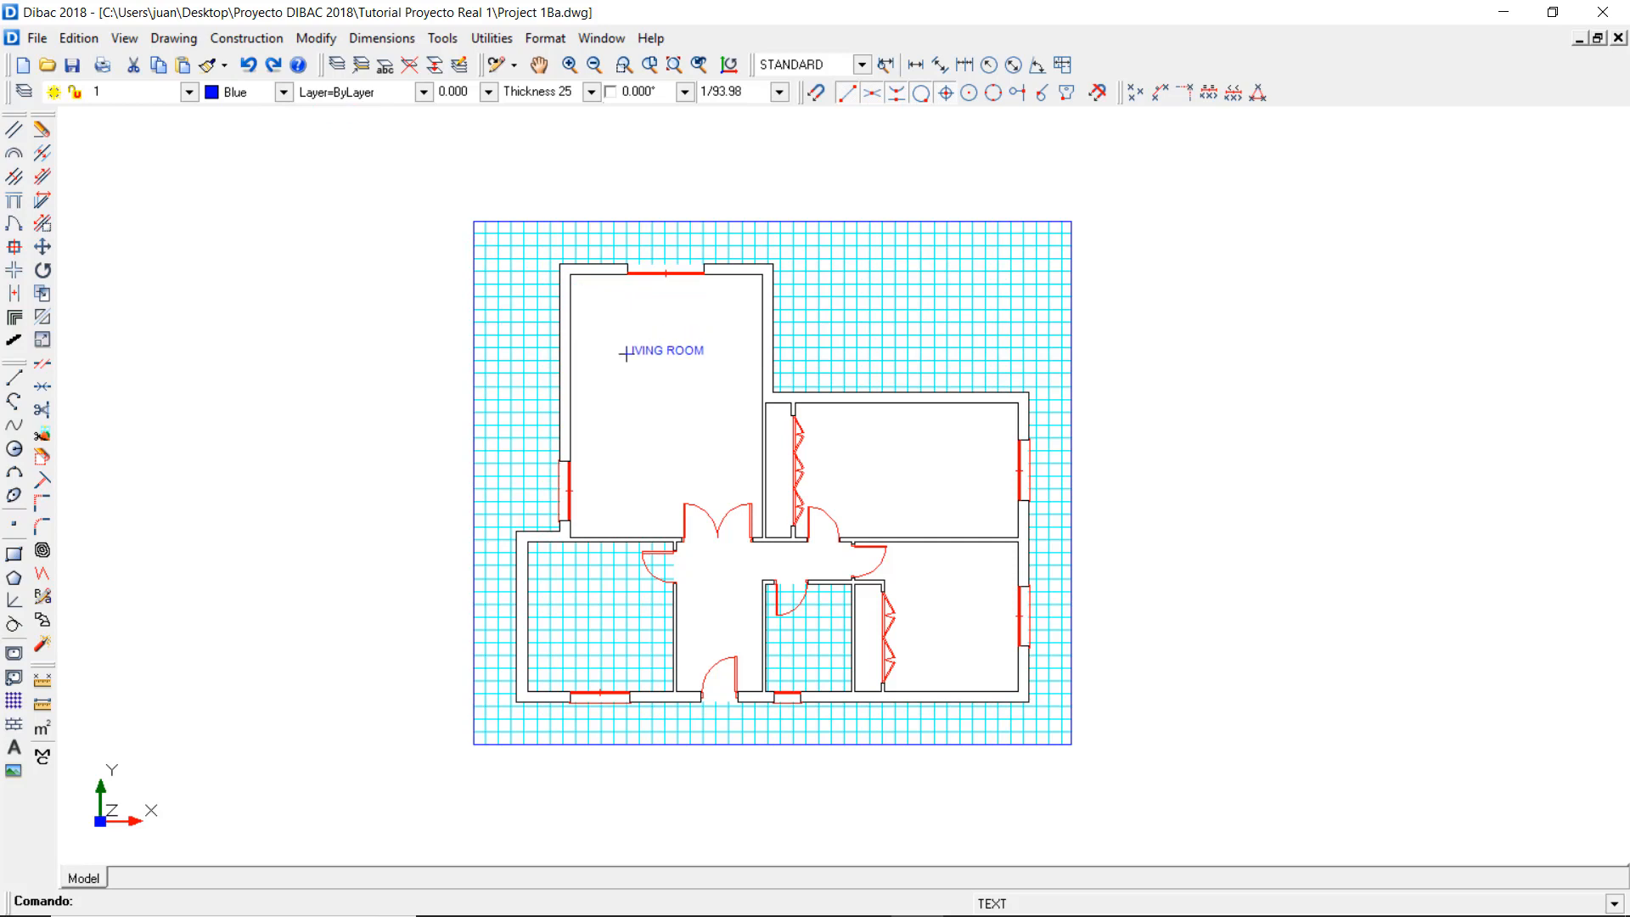
pyautogui.click(626, 353)
# - Place the text BEDROOM 1 in the upper room on the plan's right side
pyautogui.rightClick(647, 383)
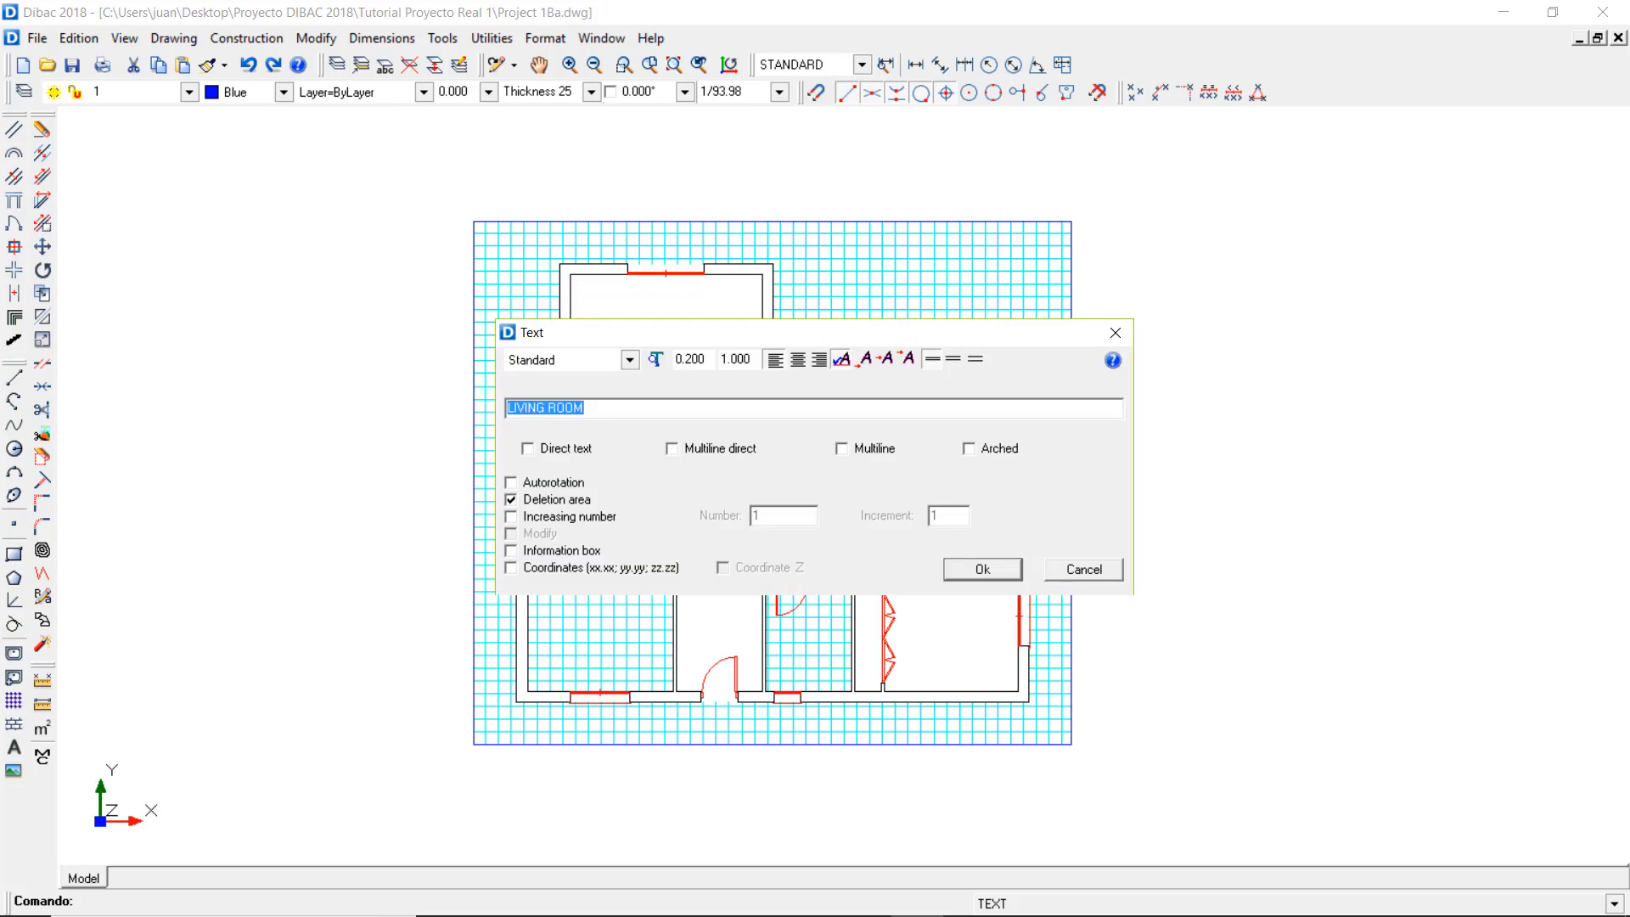
pyautogui.write('BEDROOM 1')
pyautogui.click(974, 569)
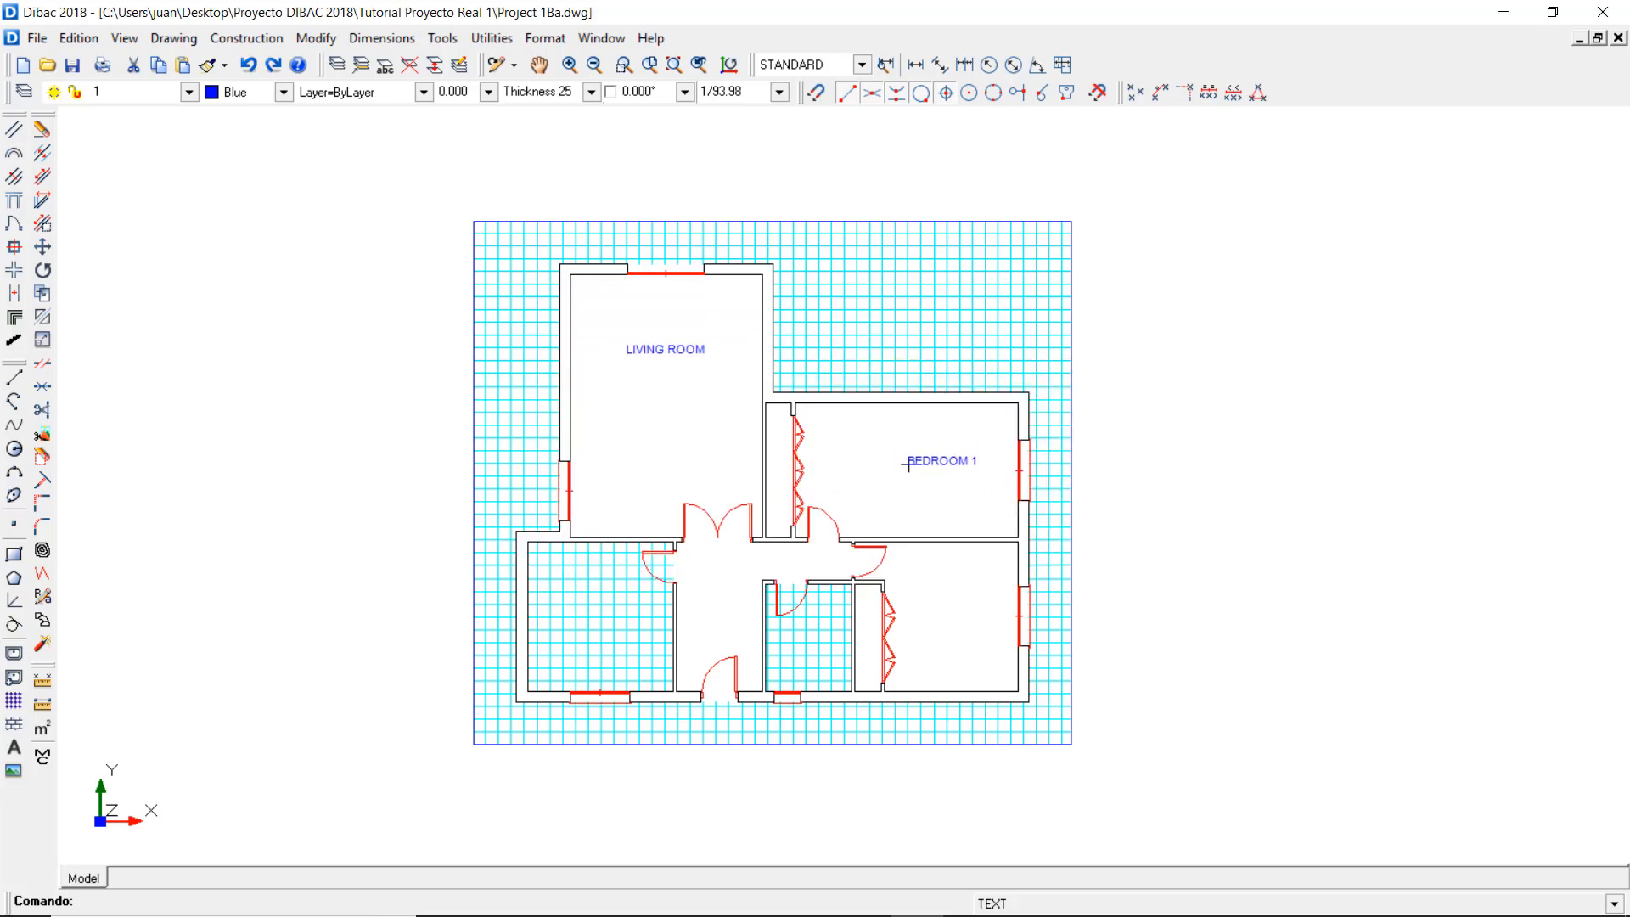
pyautogui.click(909, 466)
# - Place the text BEDROOM 2 in the lower-right room, below BEDROOM 1
pyautogui.rightClick(913, 492)
pyautogui.click(634, 412)
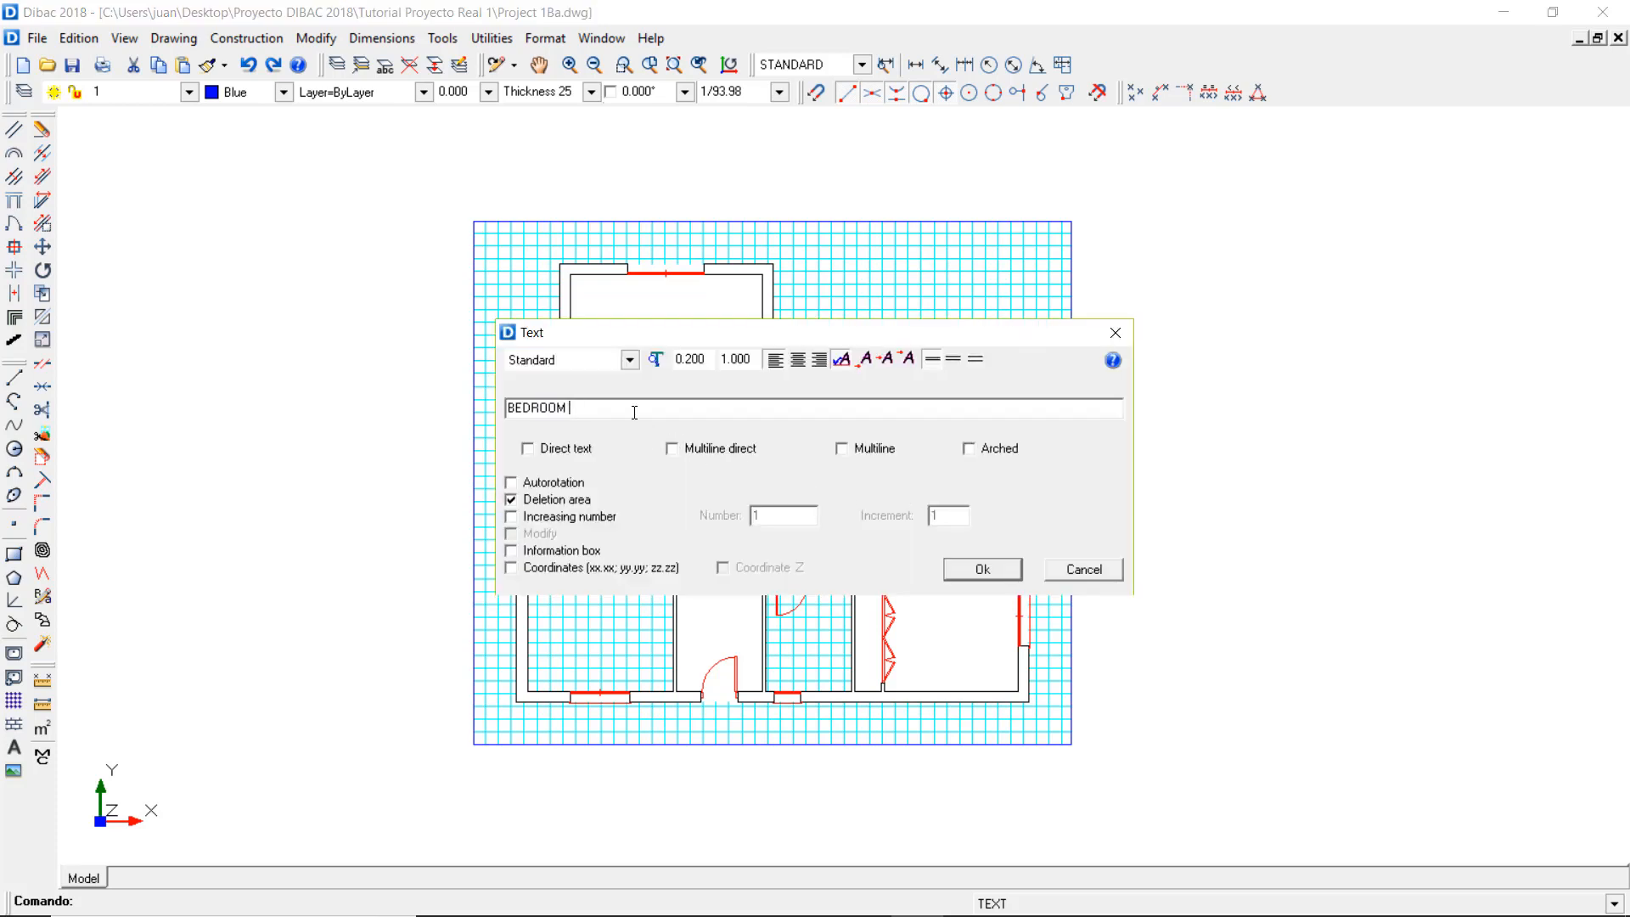
pyautogui.write('2')
pyautogui.click(982, 568)
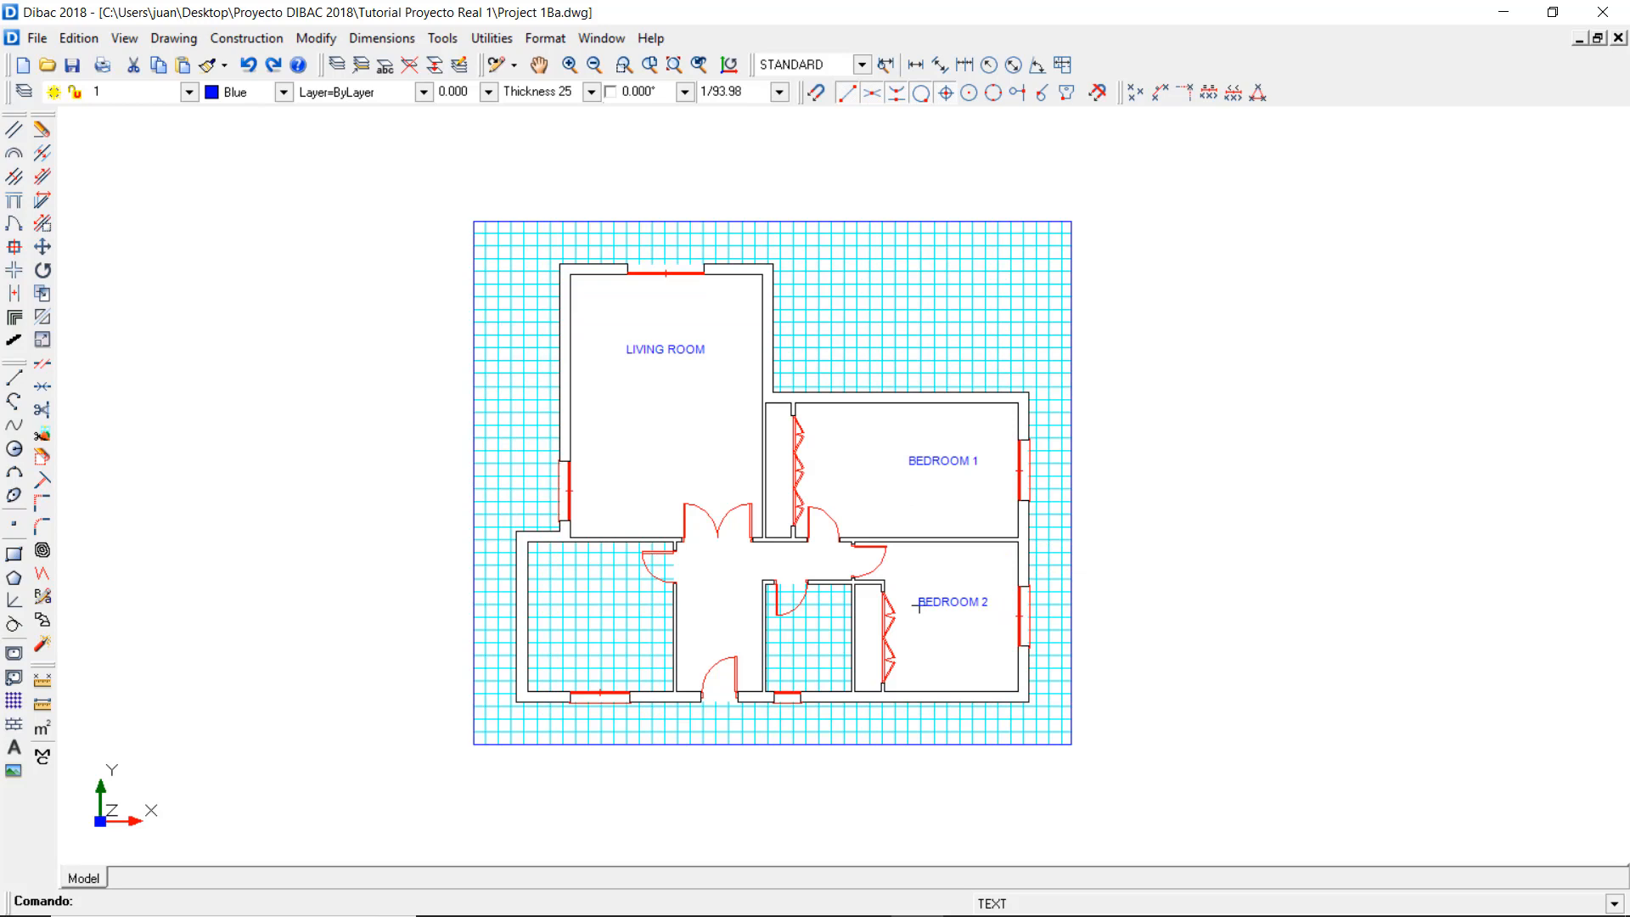
pyautogui.click(918, 604)
# - Place the text BATHROOM in the small hatched room next to BEDROOM 2
pyautogui.rightClick(918, 604)
pyautogui.write('BATH')
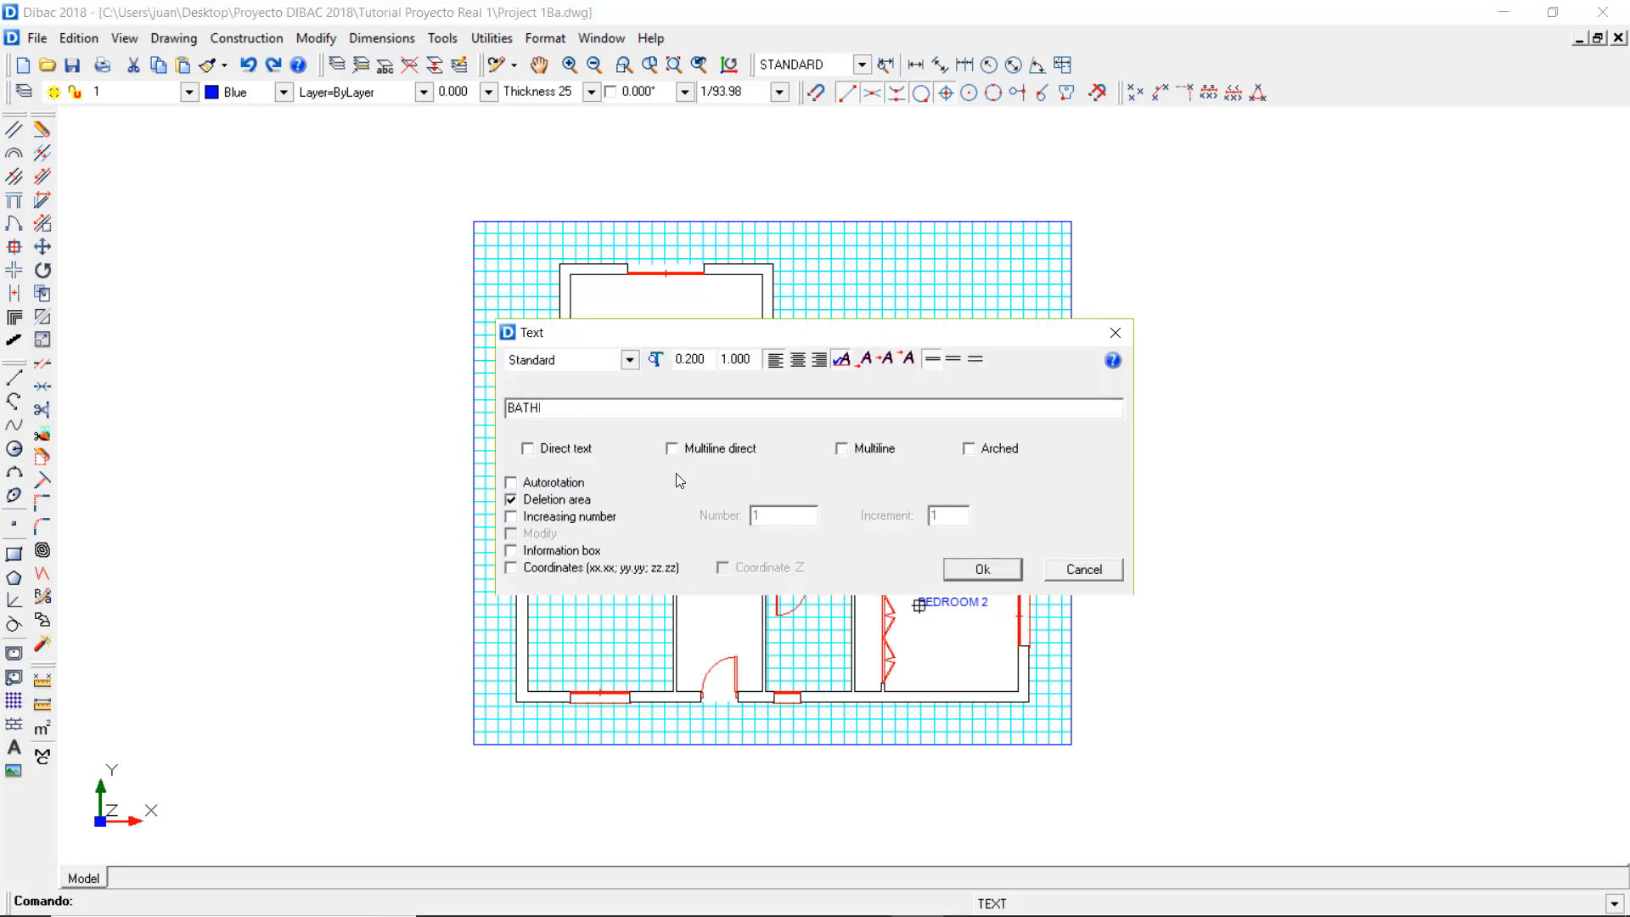
pyautogui.write('ROOM')
pyautogui.click(982, 568)
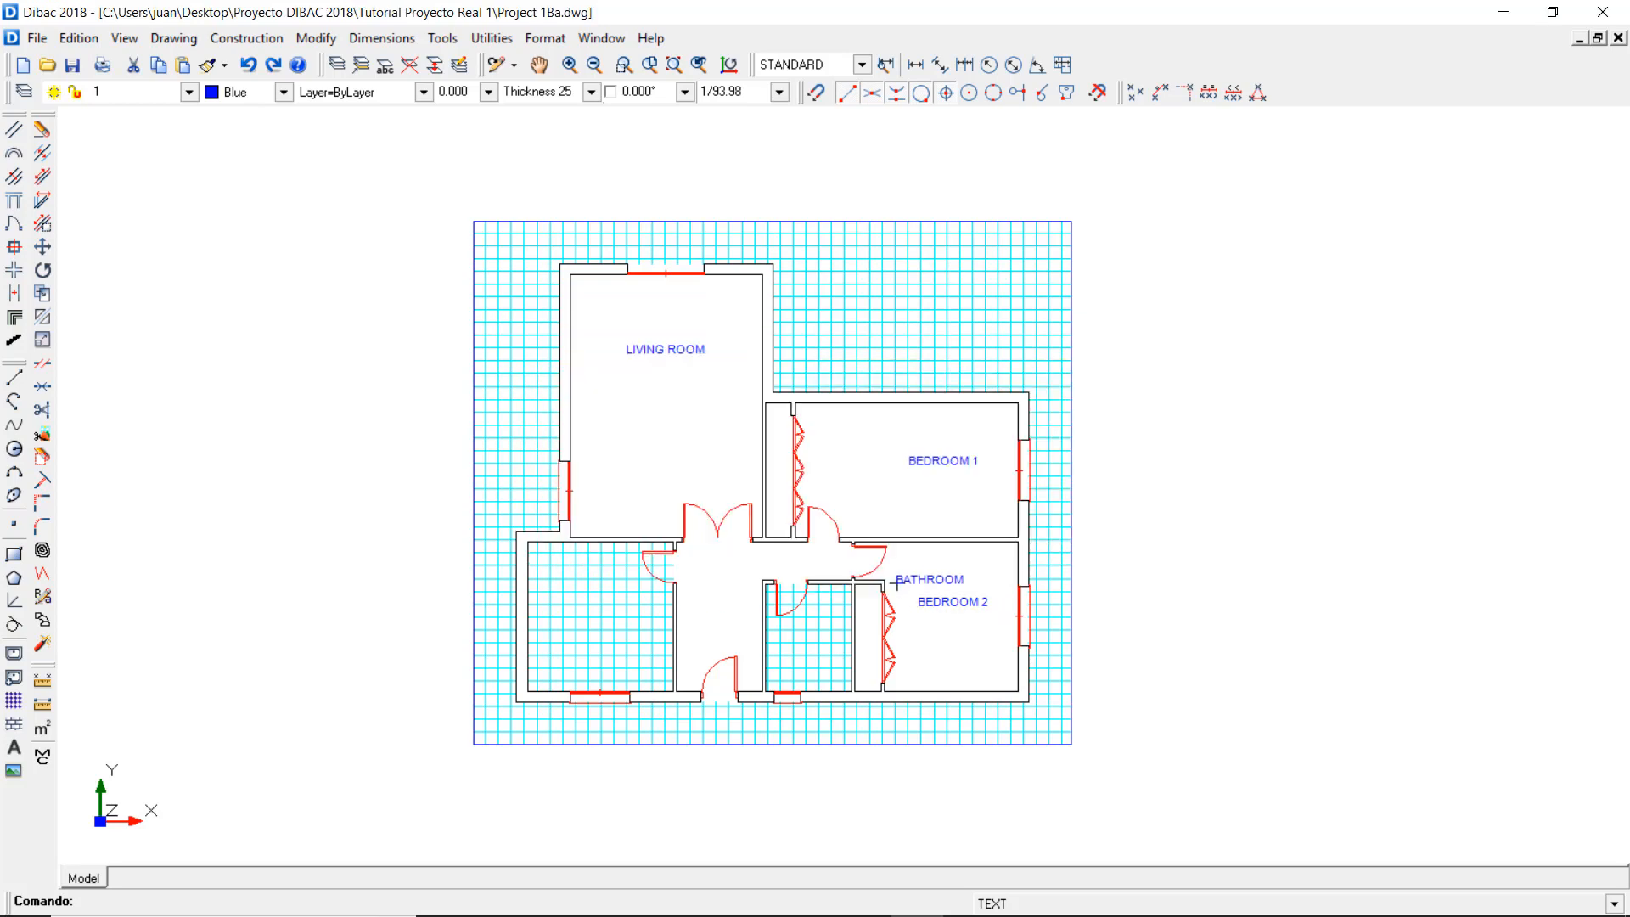
pyautogui.click(777, 635)
# - Place the text KITCHEN in the hatched room at the plan's lower-left corner
pyautogui.rightClick(777, 635)
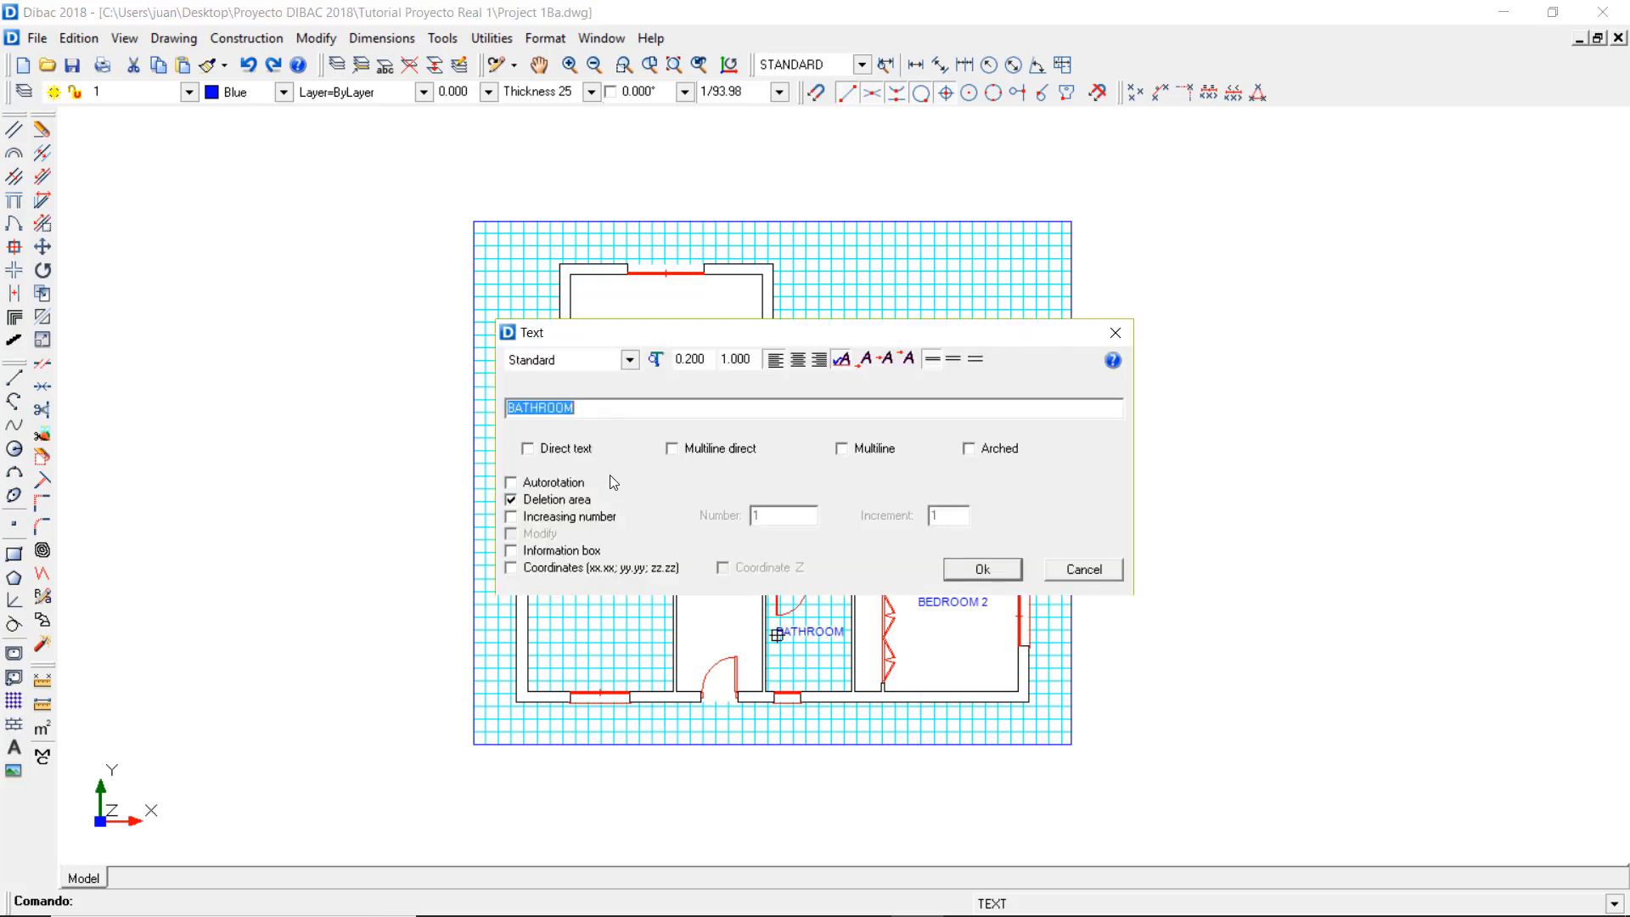
pyautogui.write('KITCHEN')
pyautogui.click(982, 569)
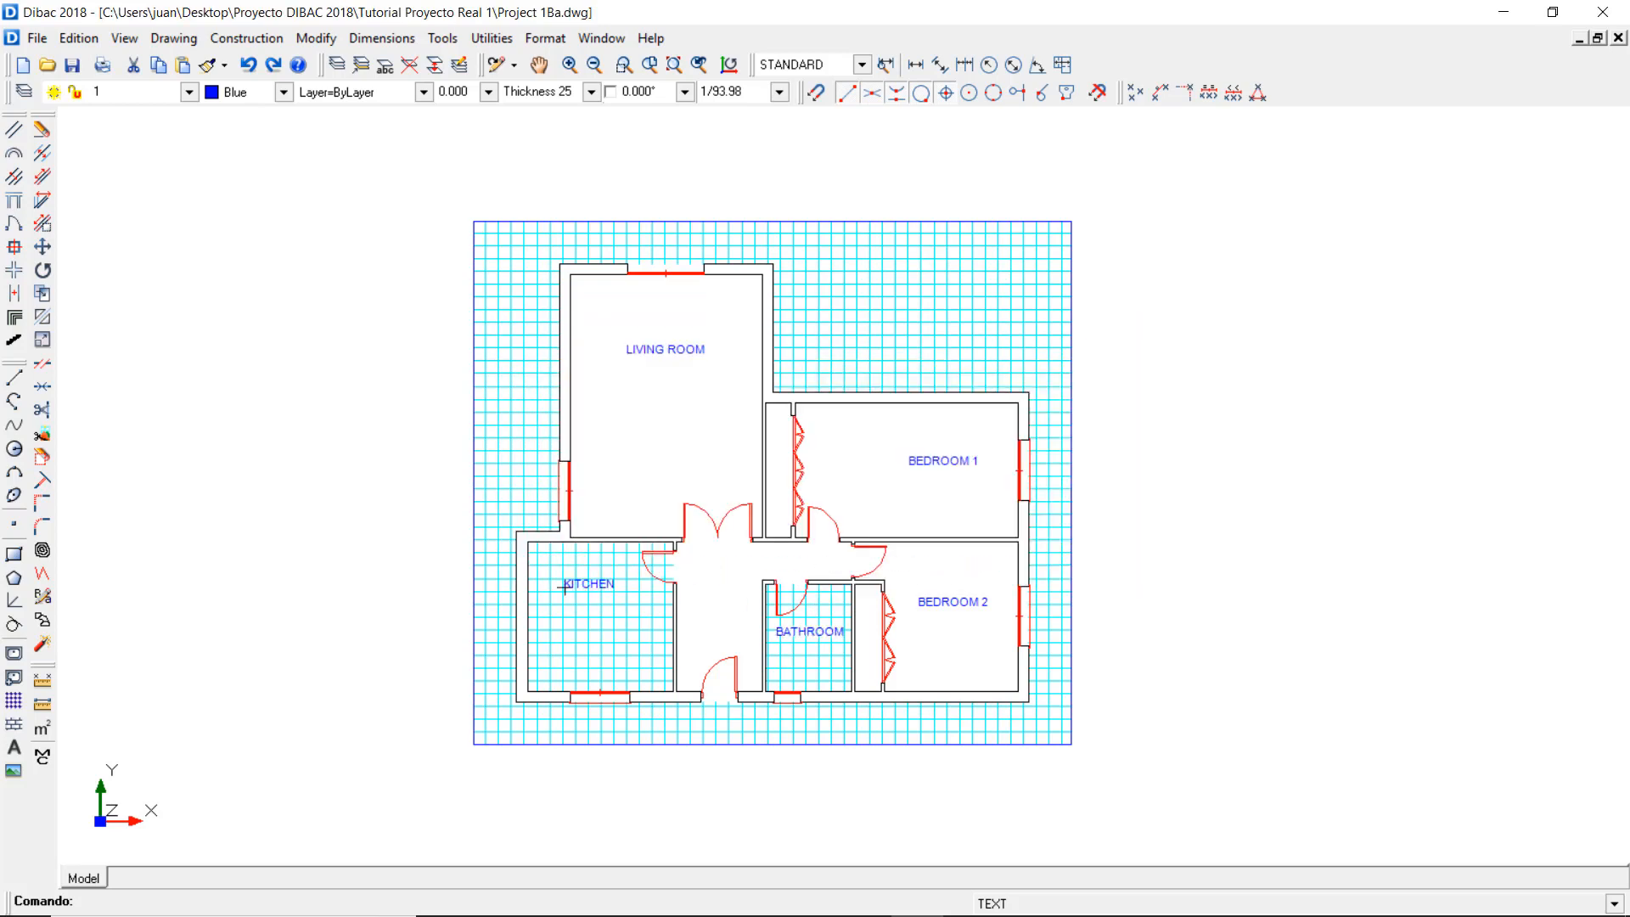
pyautogui.click(574, 583)
# - Search the drawing for the text BEDROOM and continue to its next occurrence
pyautogui.click(69, 39)
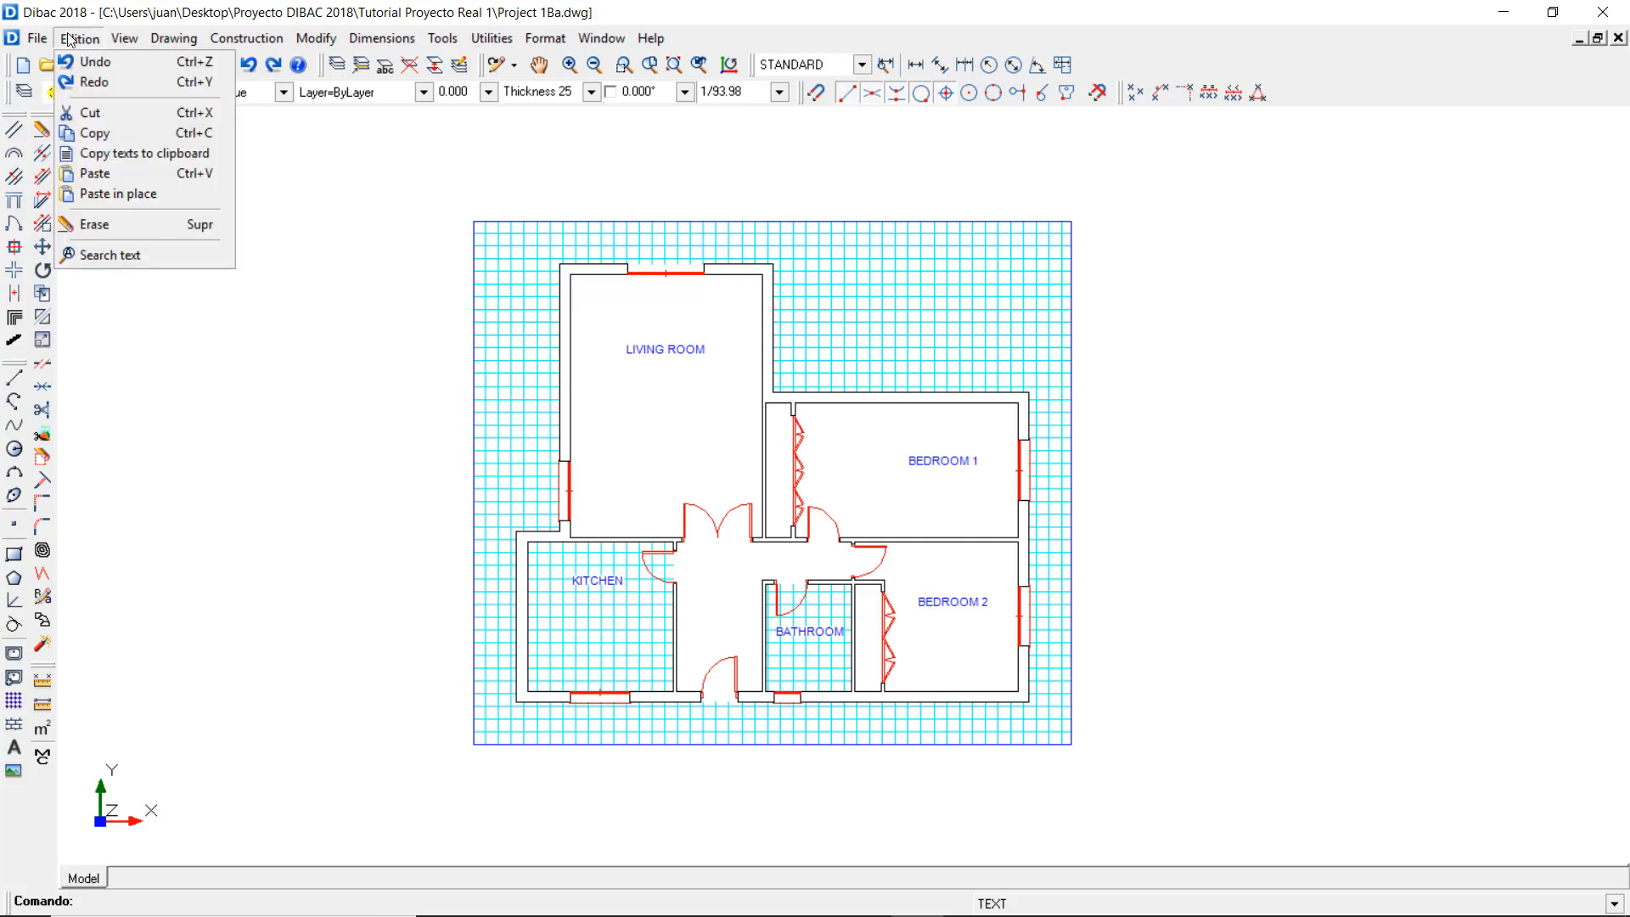
pyautogui.click(132, 254)
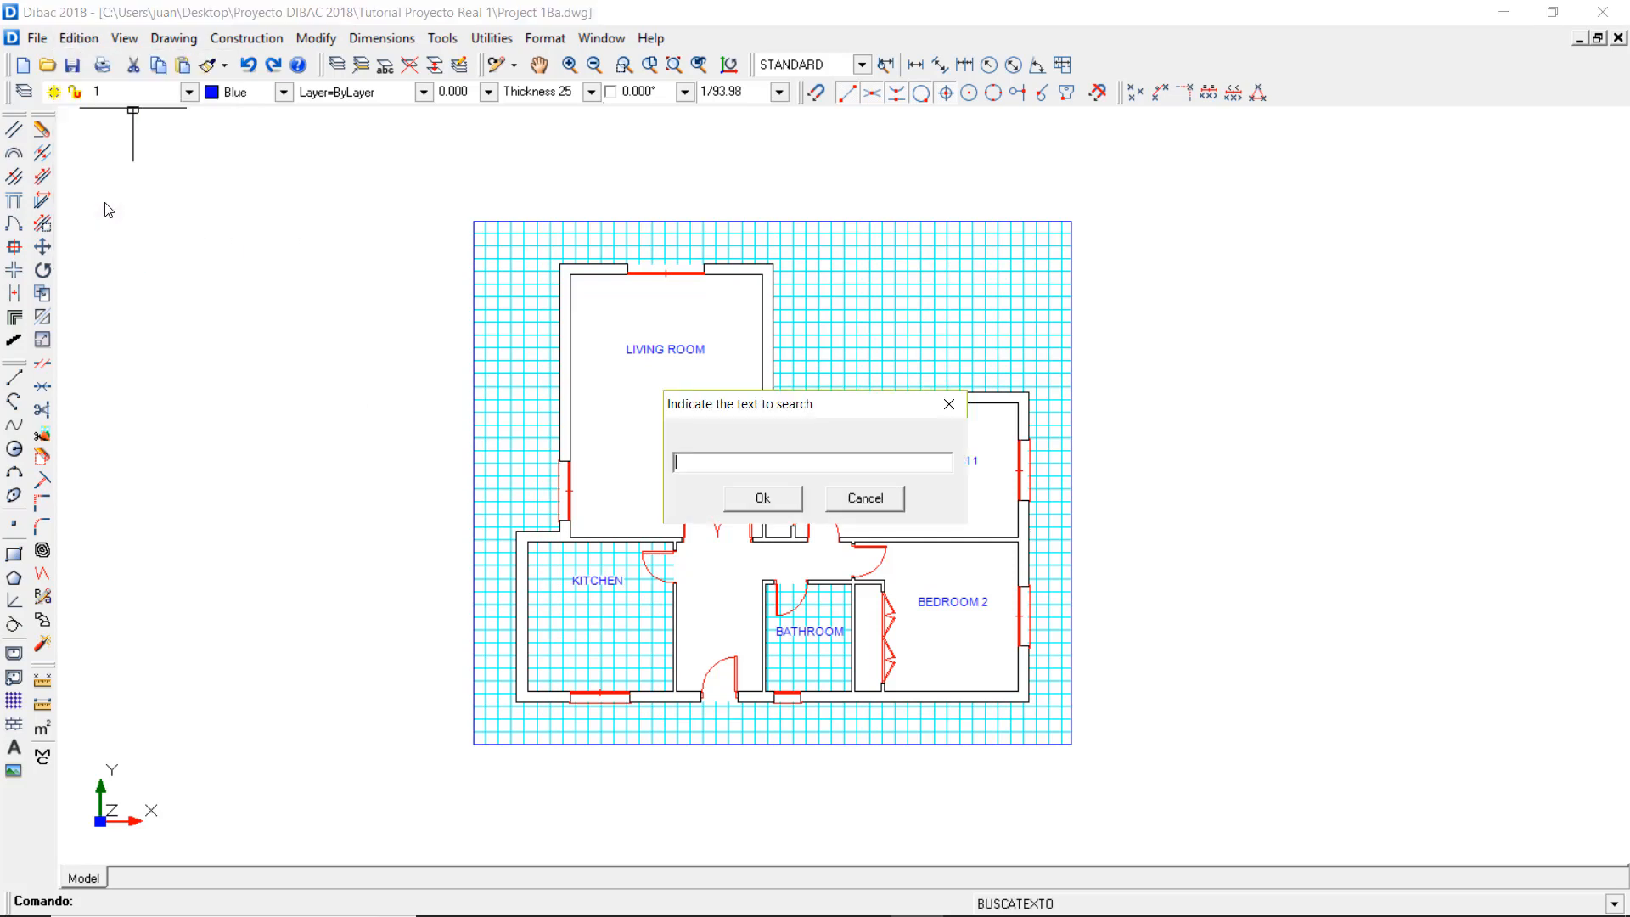
pyautogui.write('BEDROOM')
pyautogui.click(762, 499)
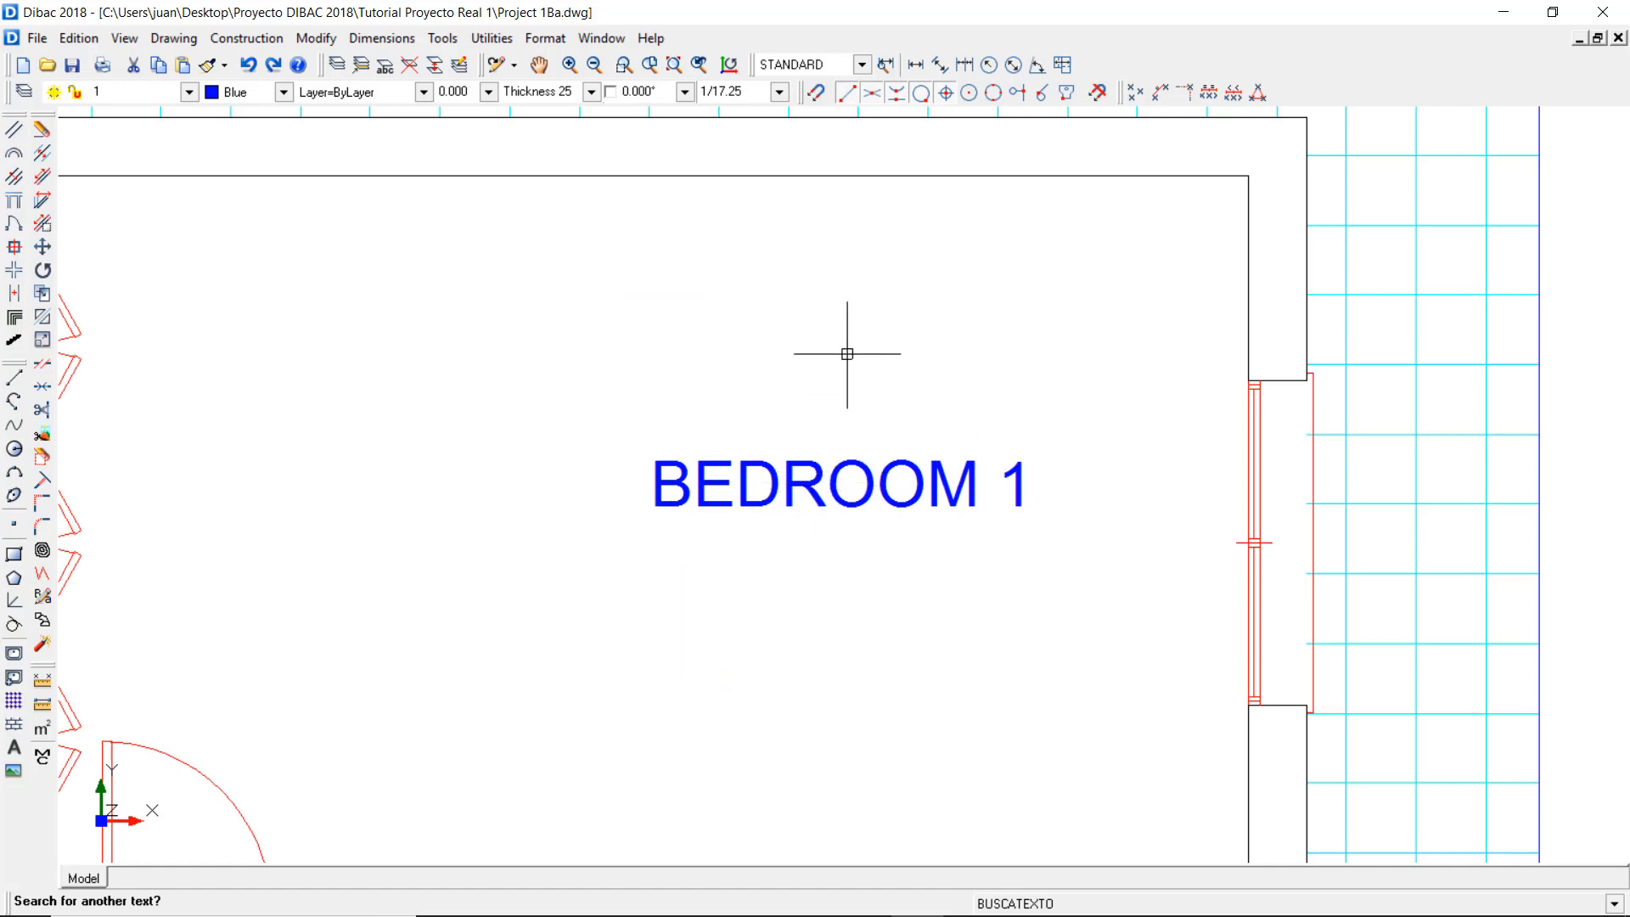
pyautogui.press('Return')
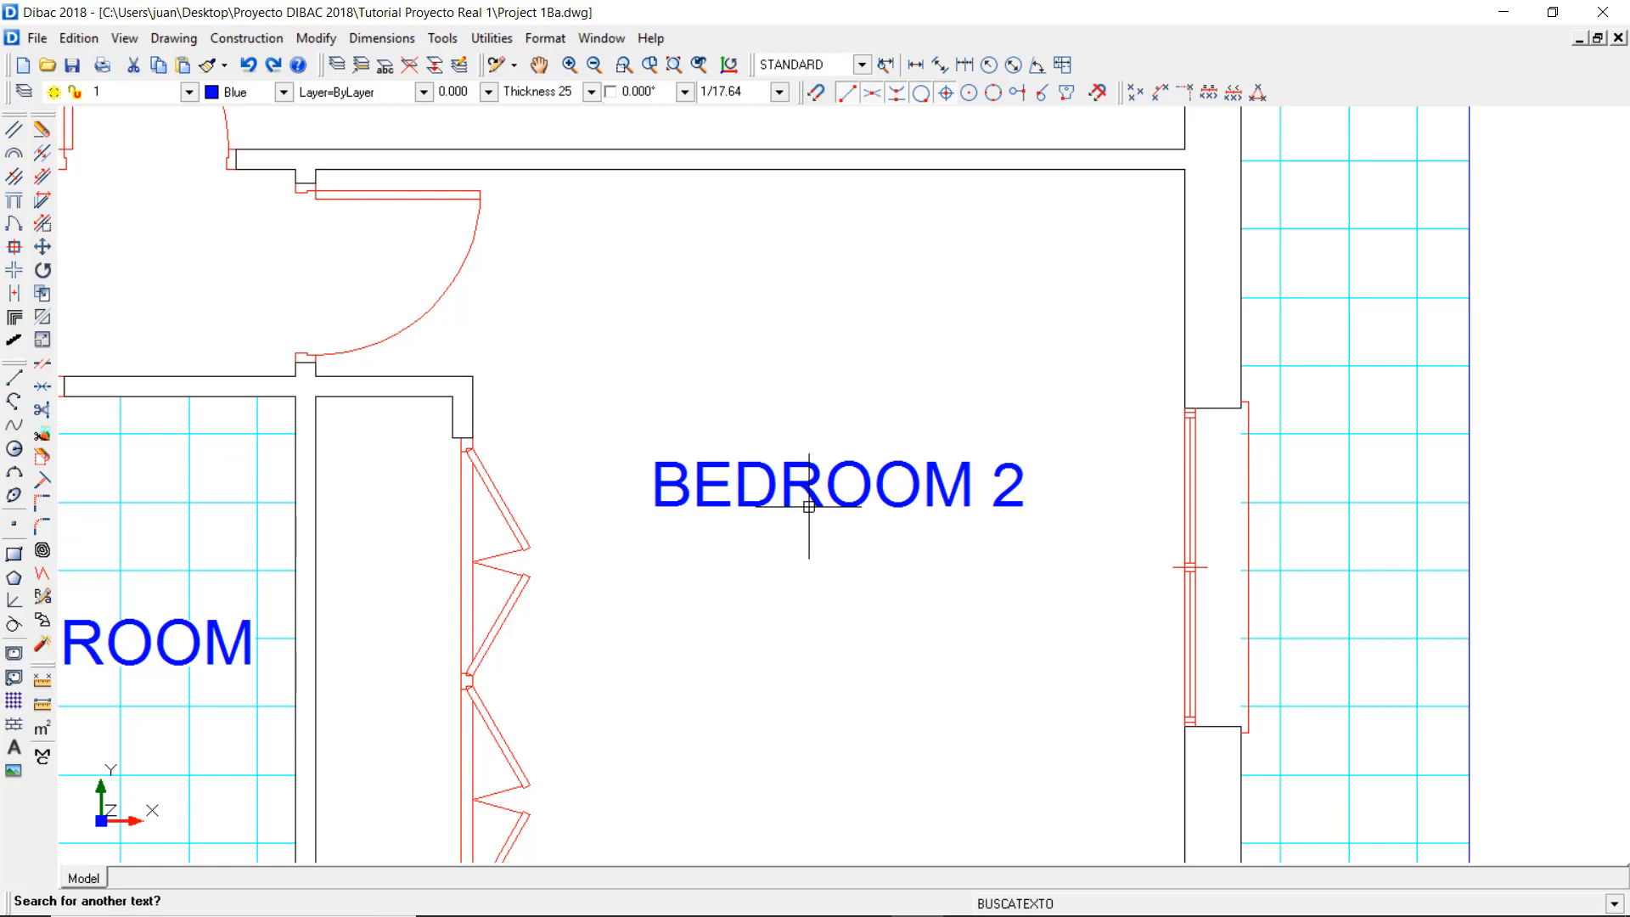
# - Deactivate the Hatch element type so the tiled hatches are hidden across the whole plan
pyautogui.scroll(-5, 809, 505)
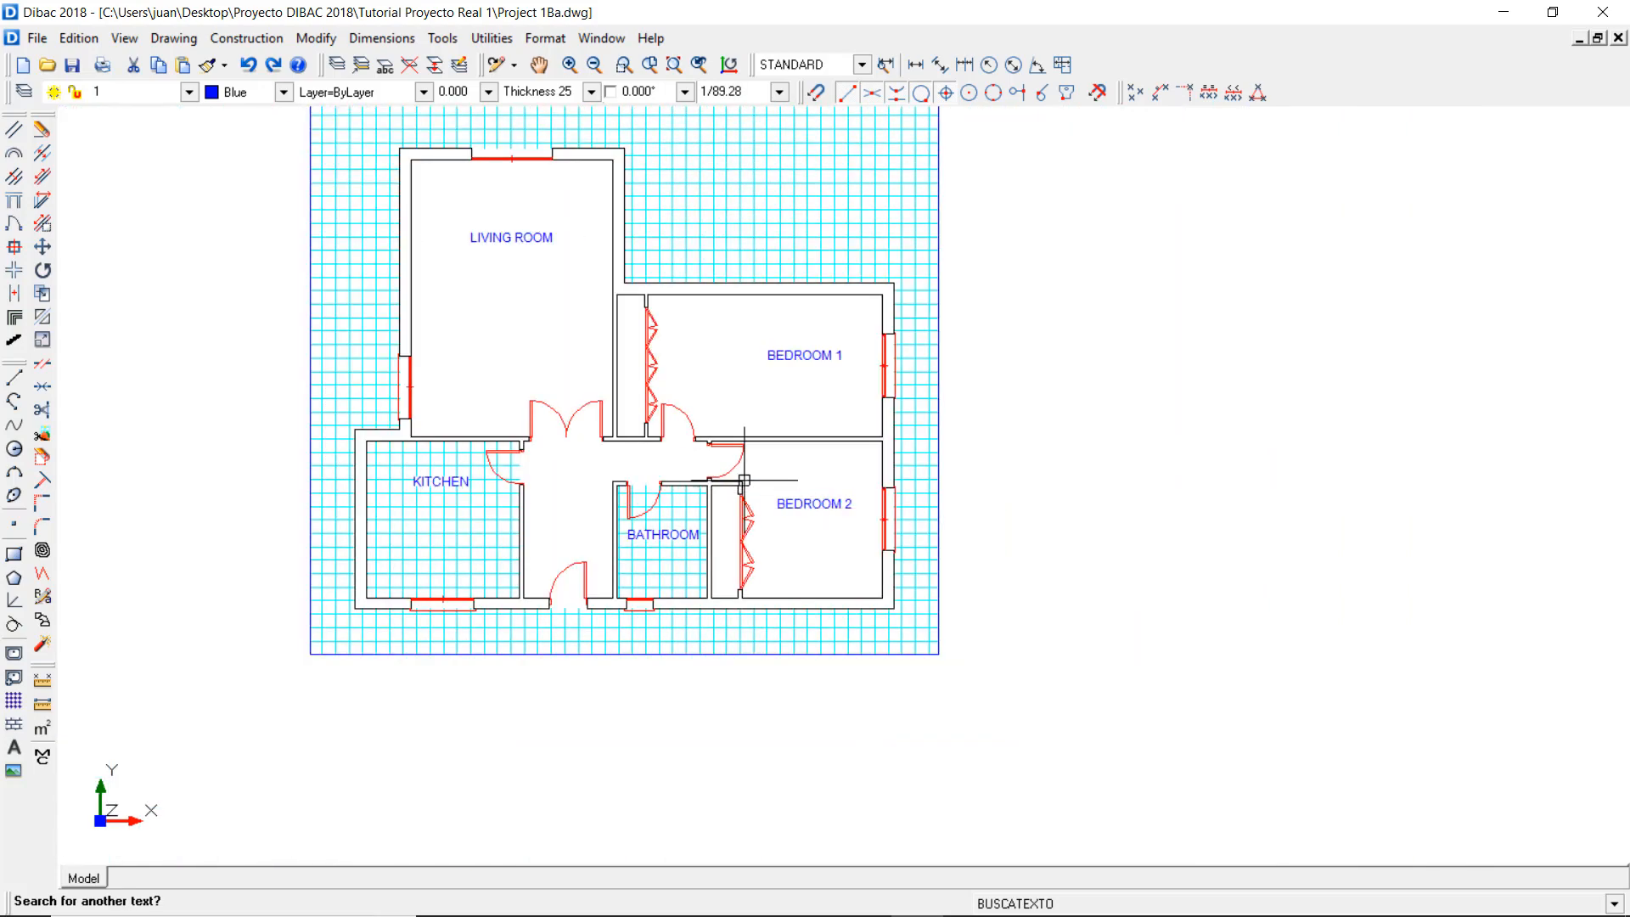
pyautogui.moveTo(476, 383); pyautogui.dragTo(584, 473, button='middle')
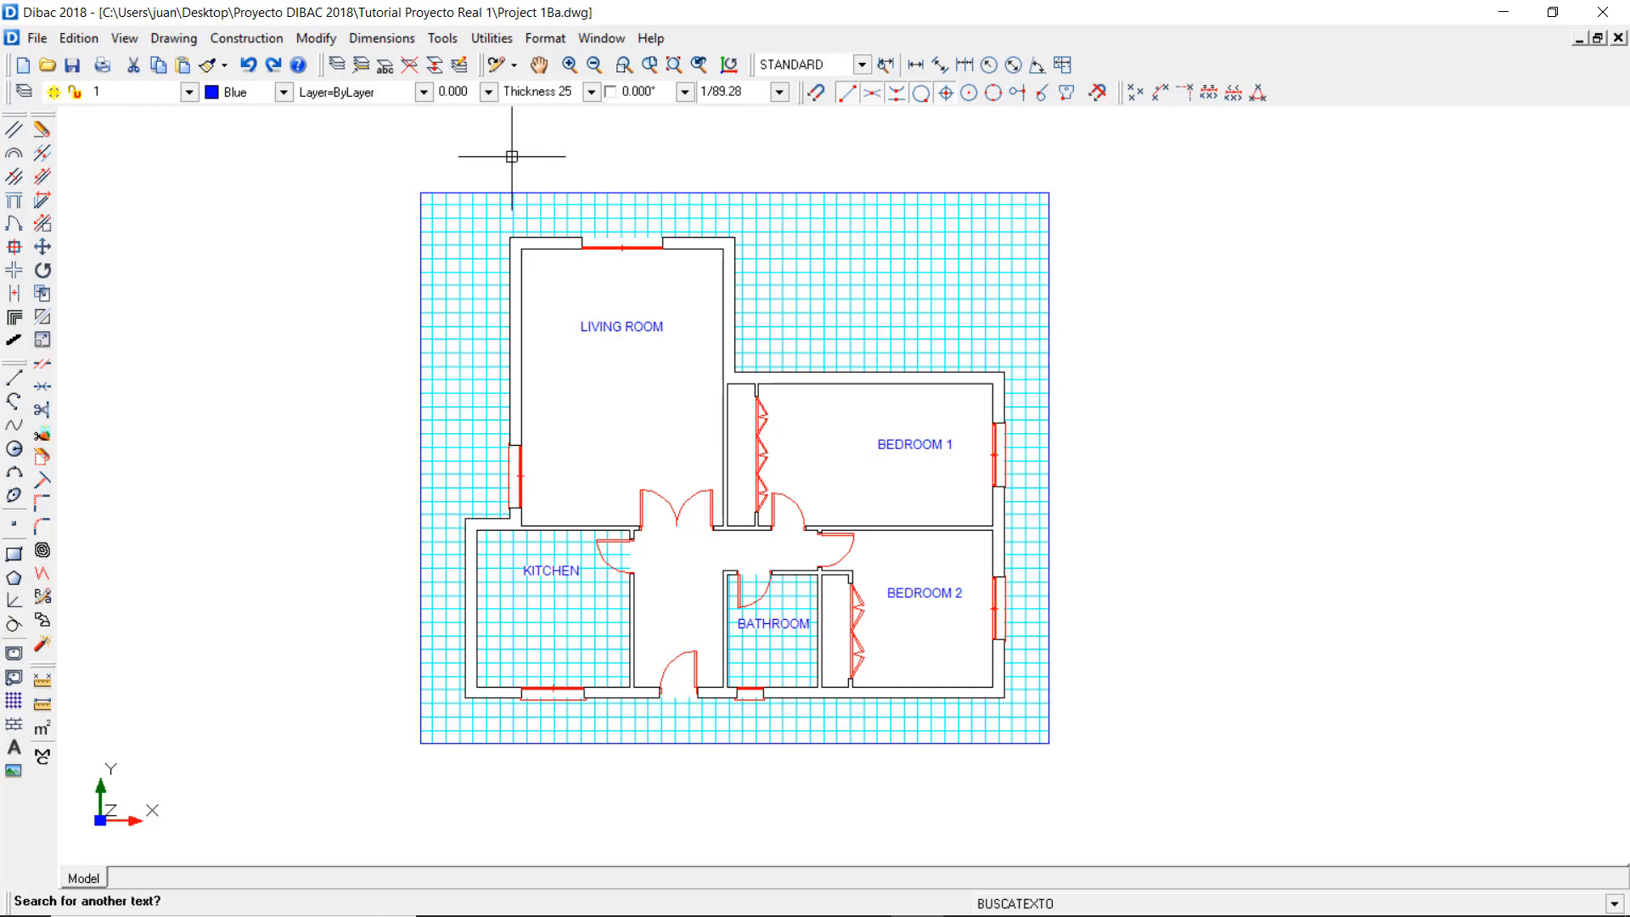
pyautogui.click(492, 38)
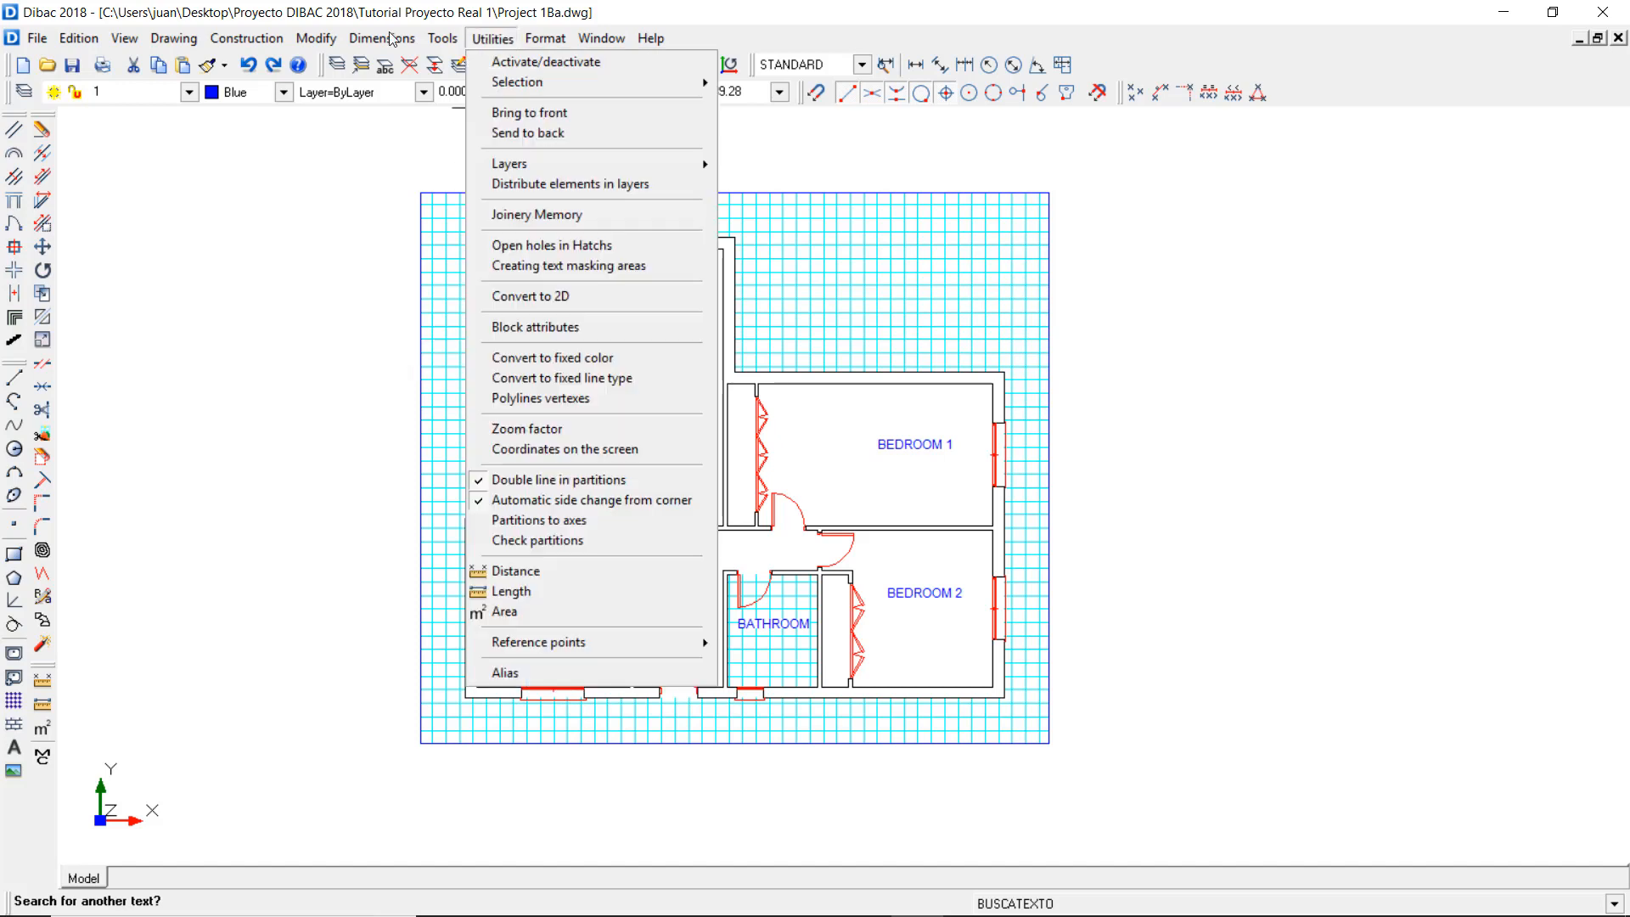
pyautogui.click(526, 62)
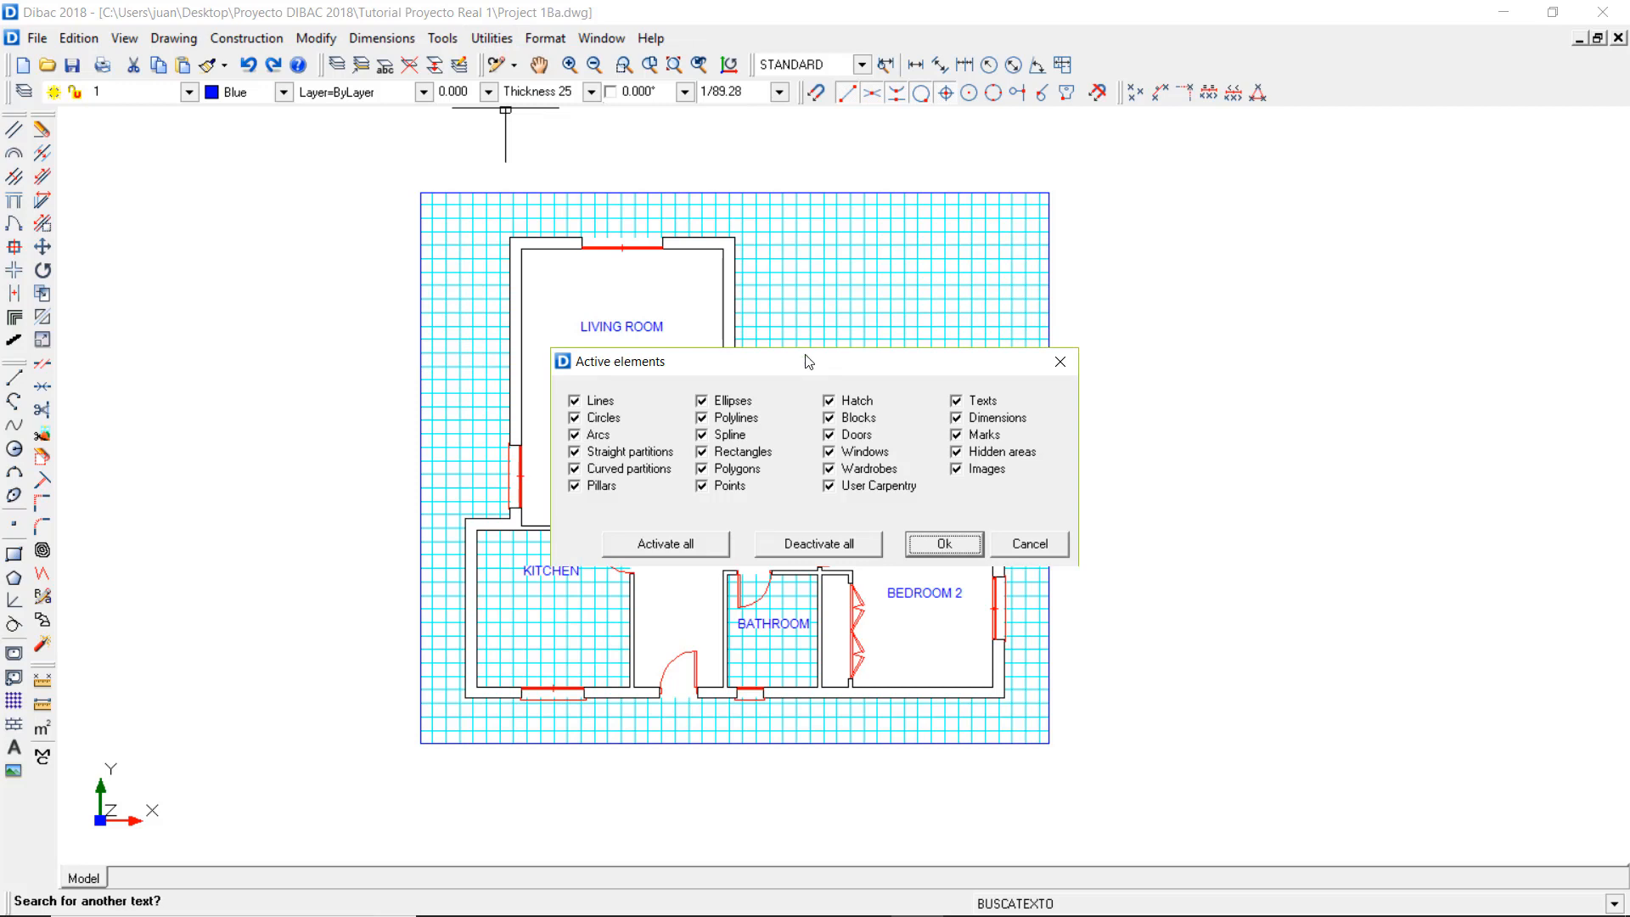
pyautogui.click(829, 400)
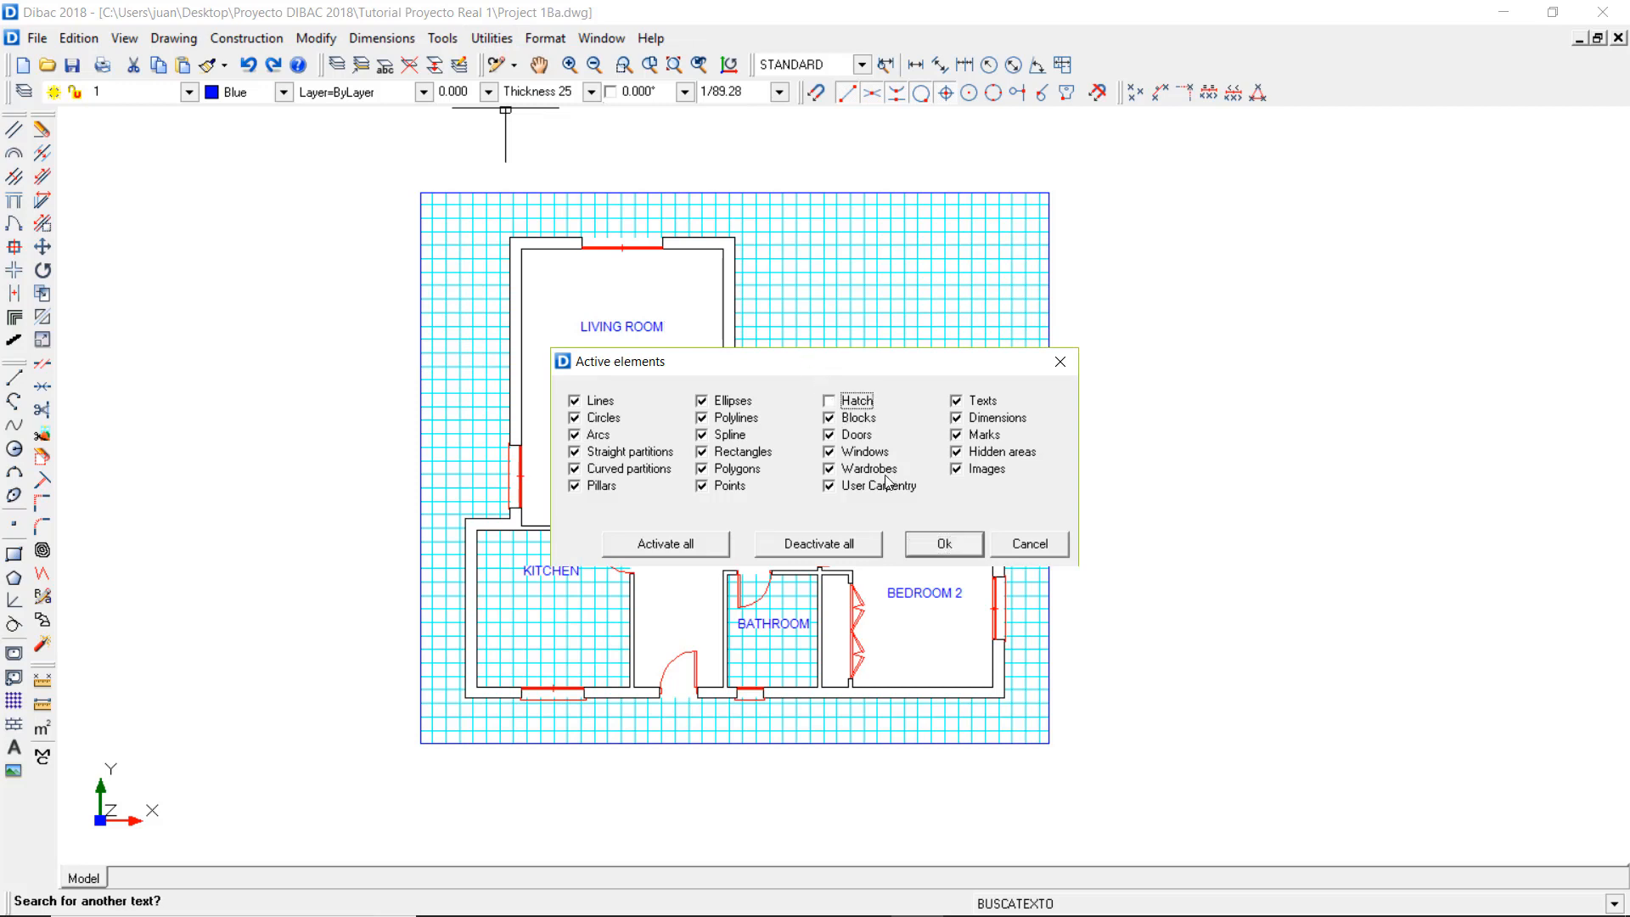
pyautogui.click(924, 543)
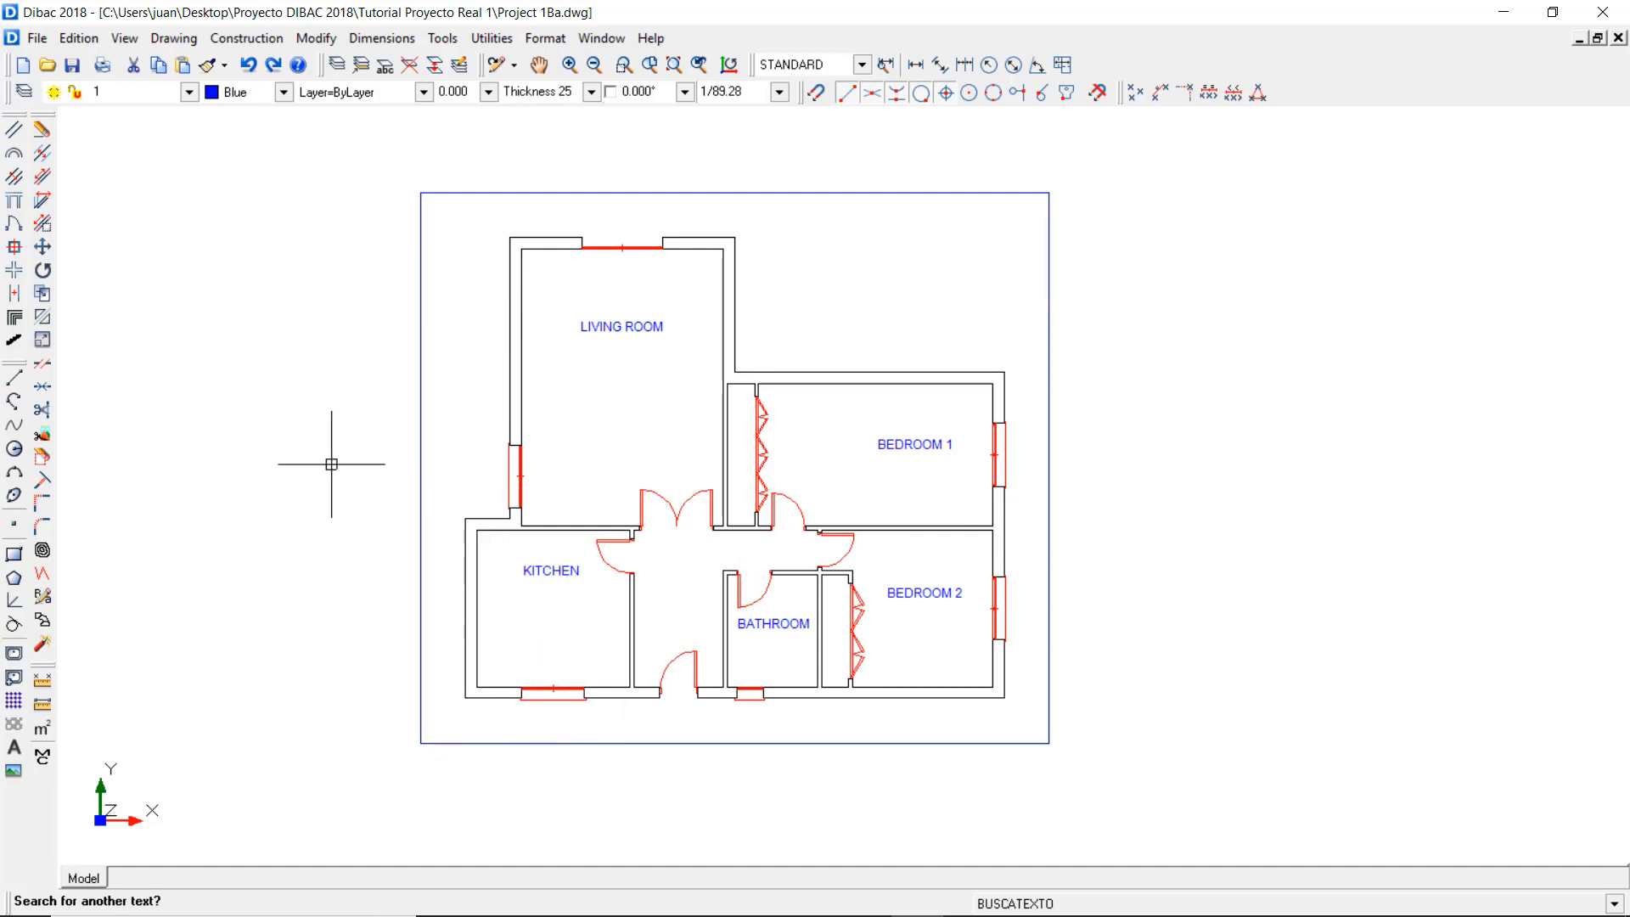
# - Calculate the living room's surface as an enclosed area and place the area text below the LIVING ROOM label
pyautogui.click(45, 732)
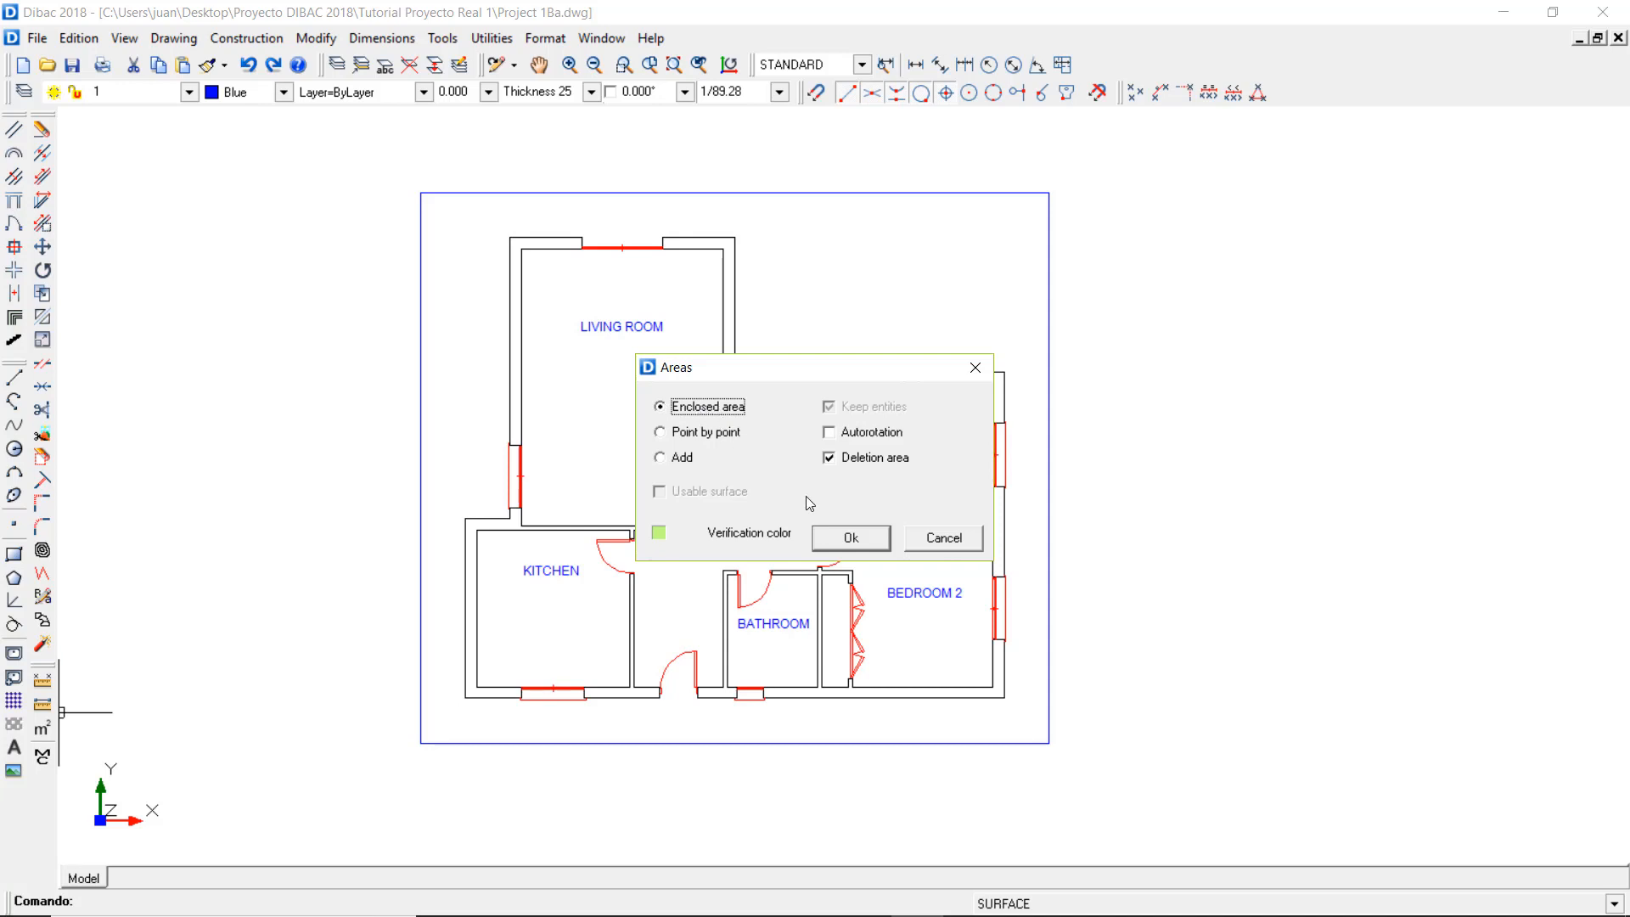
pyautogui.click(852, 540)
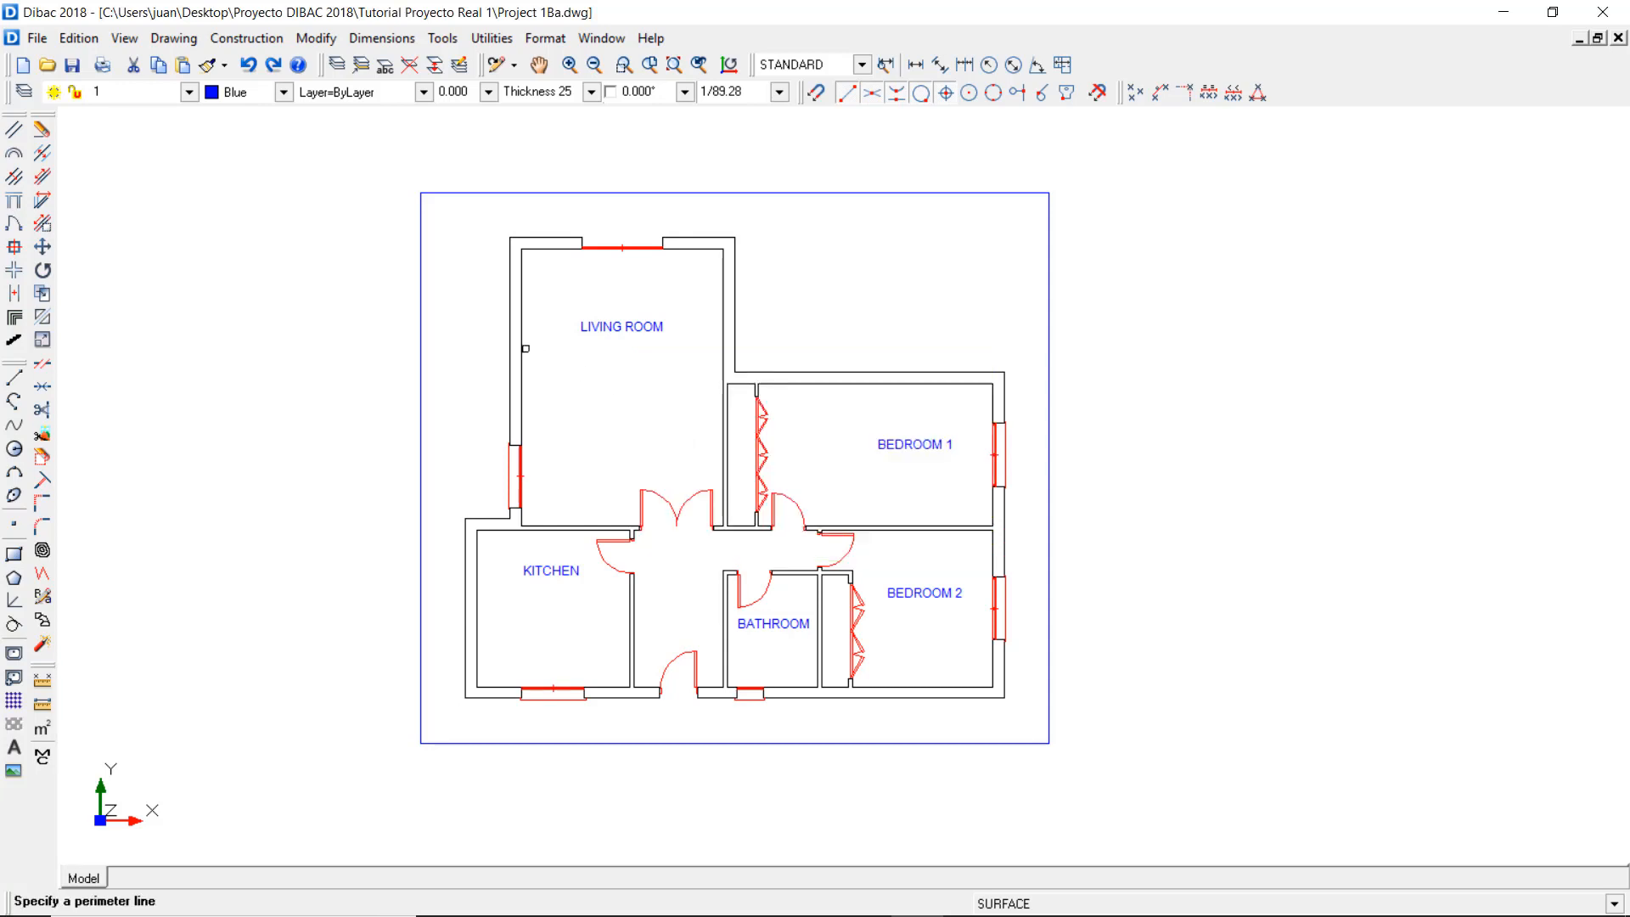
pyautogui.click(526, 353)
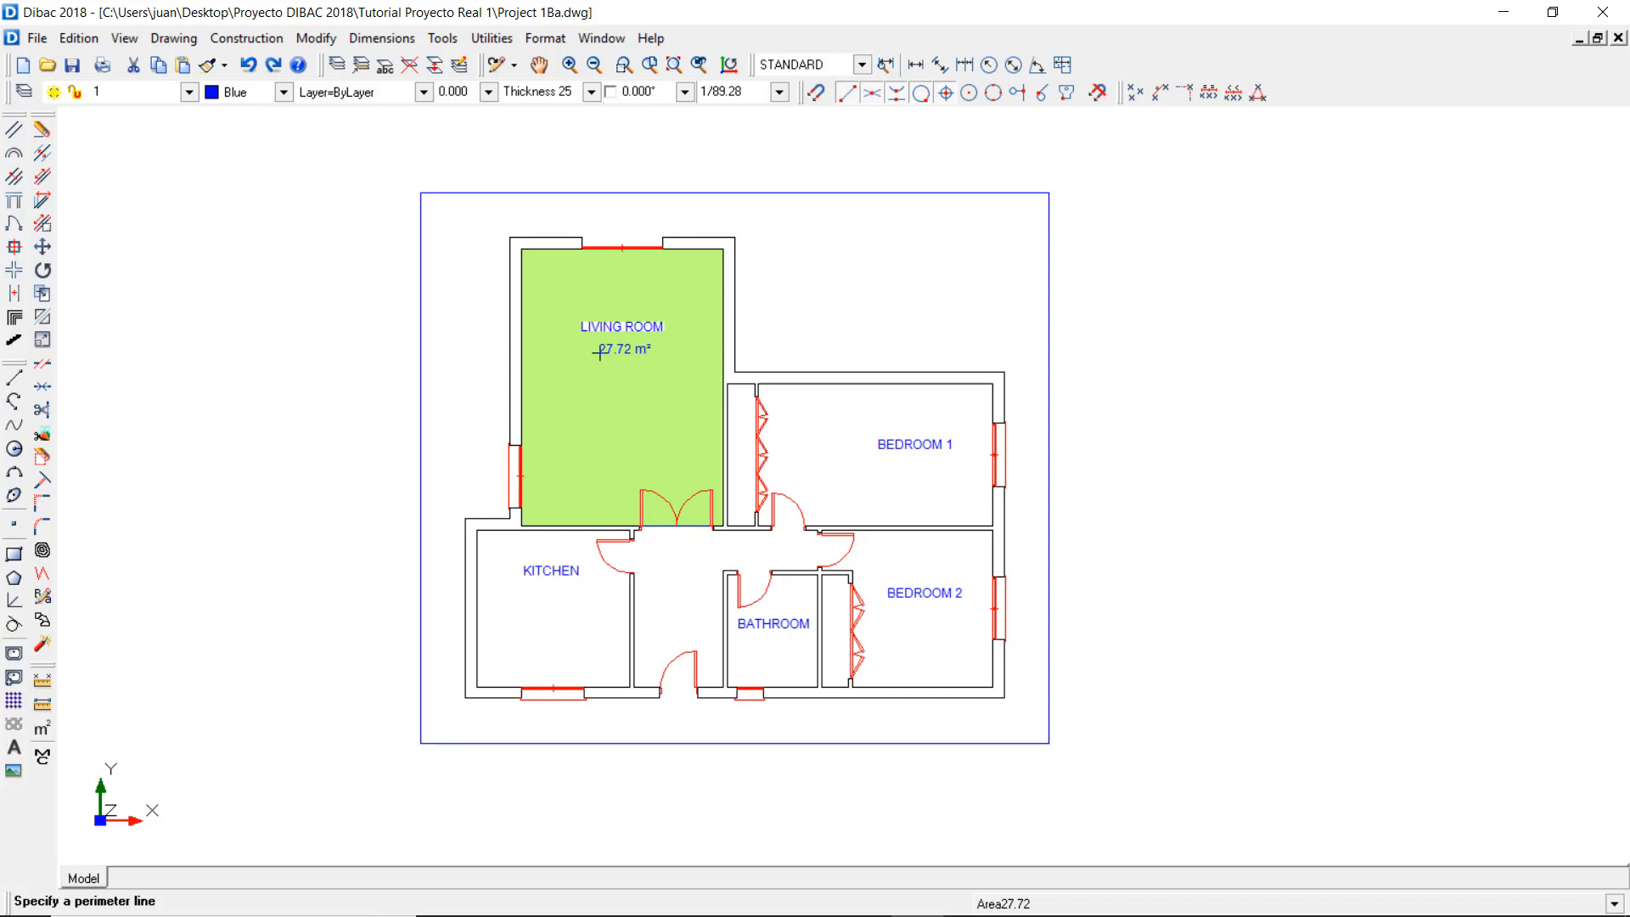
pyautogui.click(599, 353)
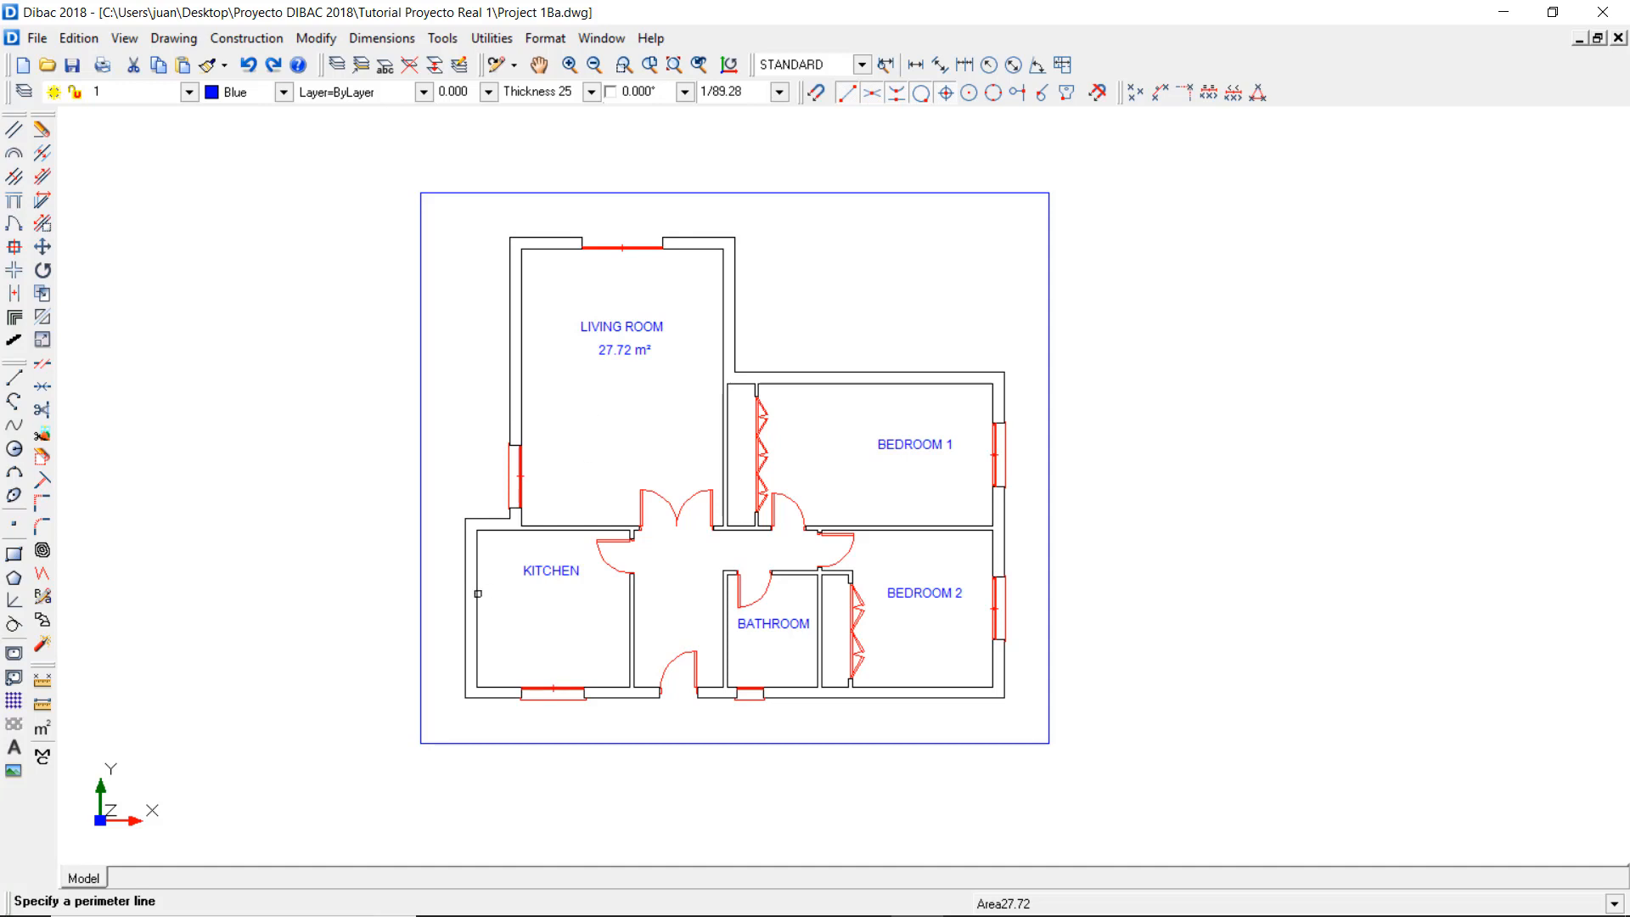
# - Calculate the kitchen's enclosed area from its perimeter line and place the area text below the KITCHEN label
pyautogui.click(478, 593)
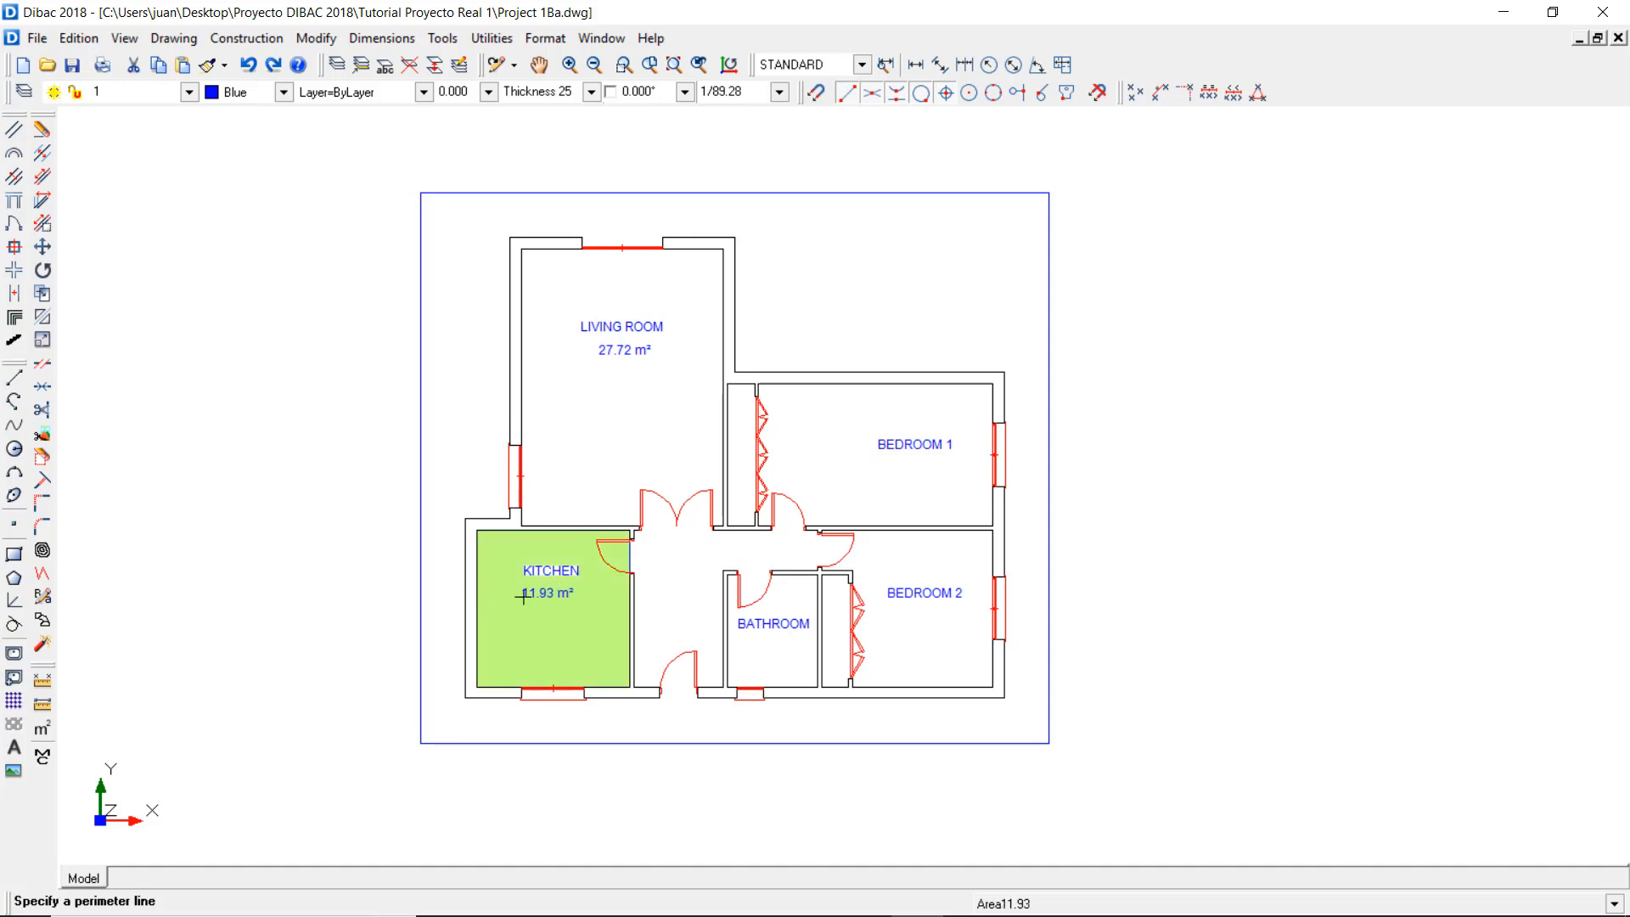
pyautogui.click(495, 566)
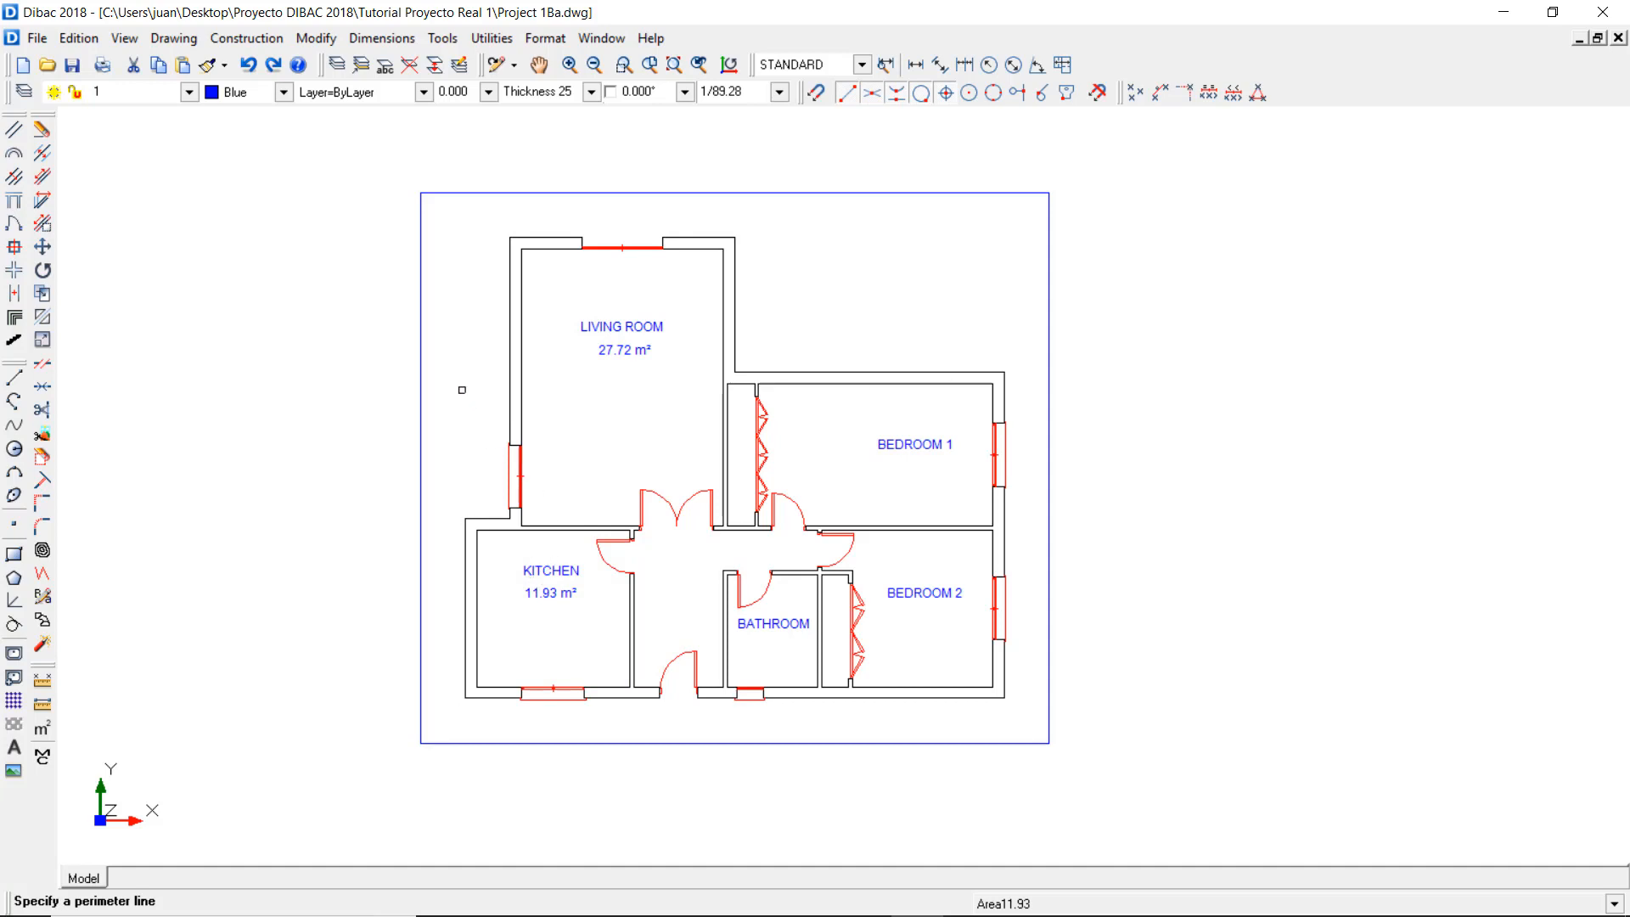
pyautogui.press('Escape')
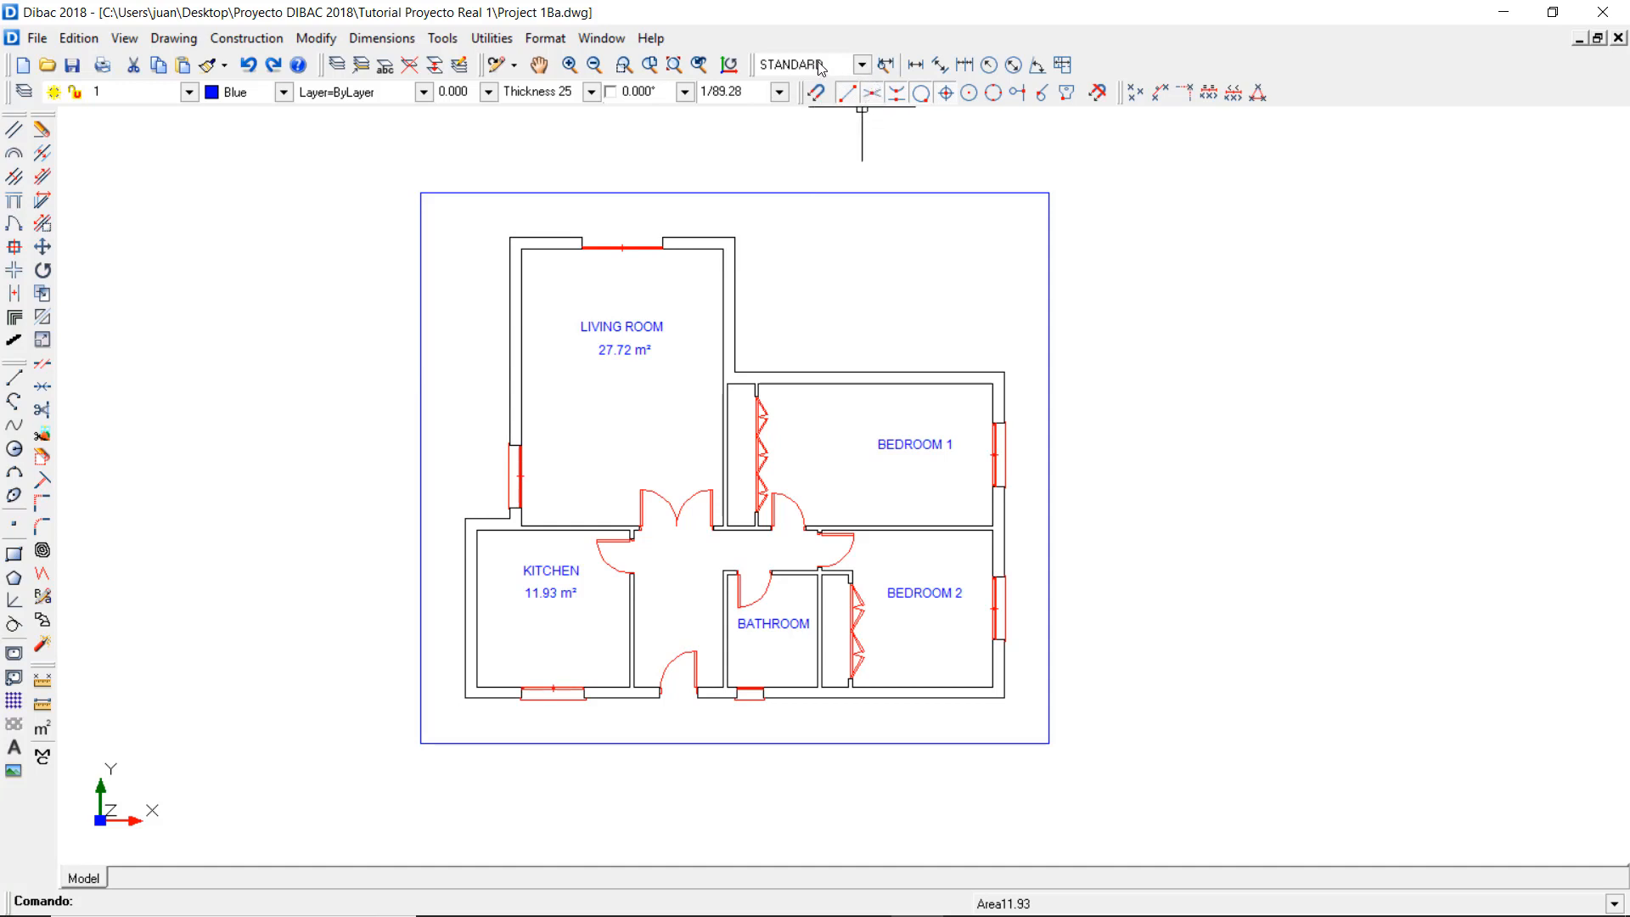
# - Add automatic dimensions in white across the living room and its side walls, with the 0.000° angle constraint enabled
pyautogui.click(1061, 66)
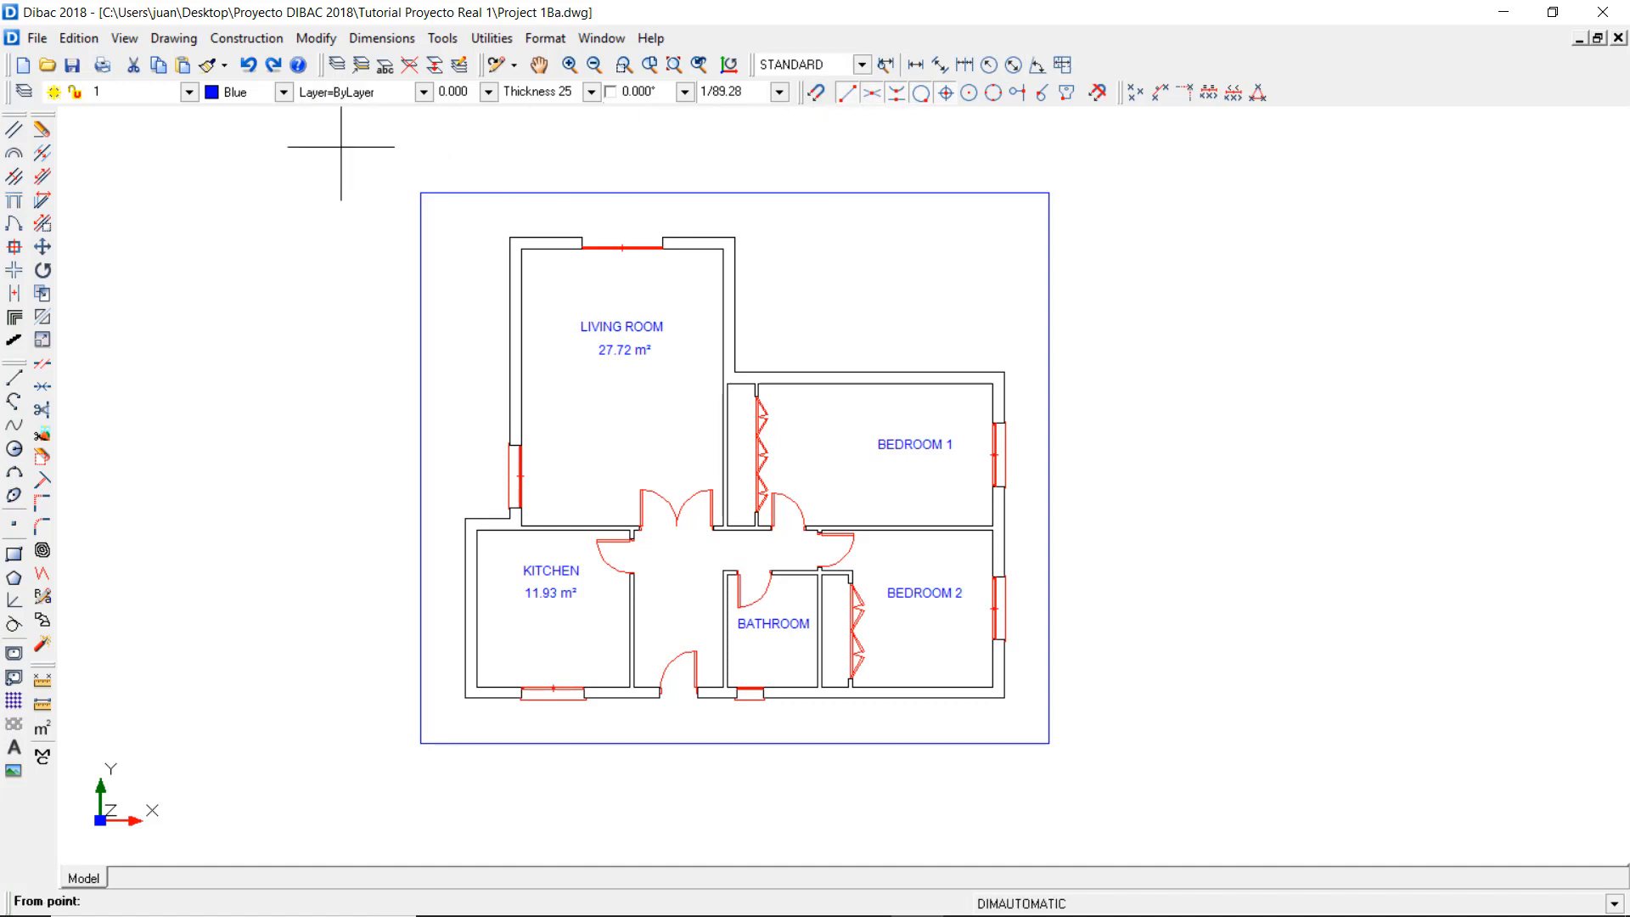
pyautogui.click(283, 91)
pyautogui.click(237, 239)
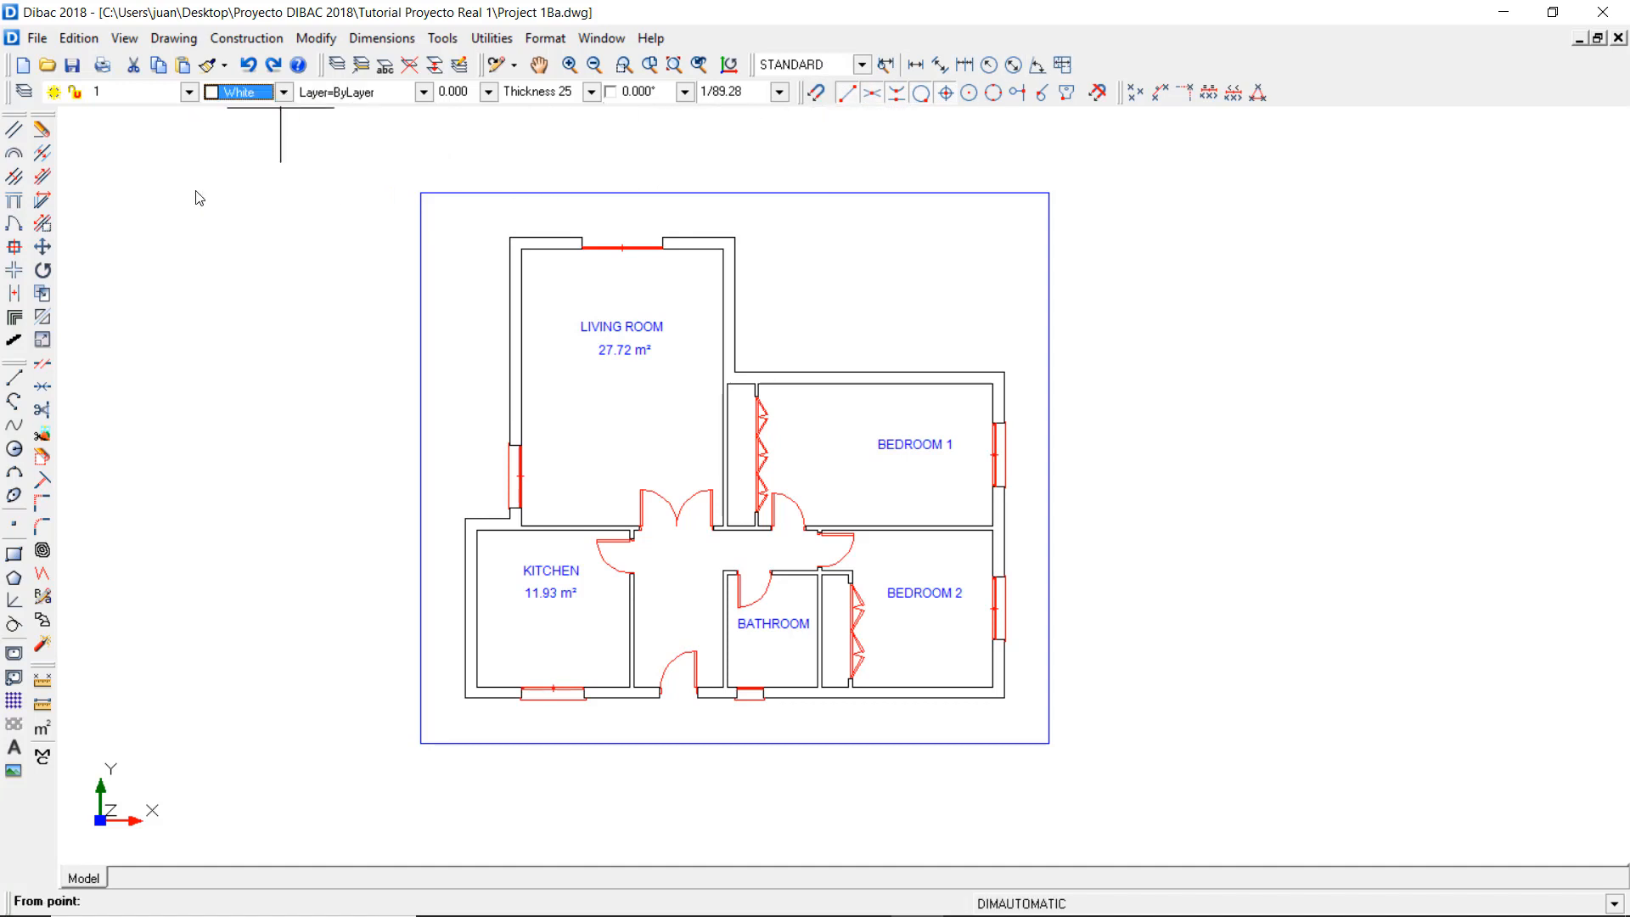
pyautogui.click(612, 93)
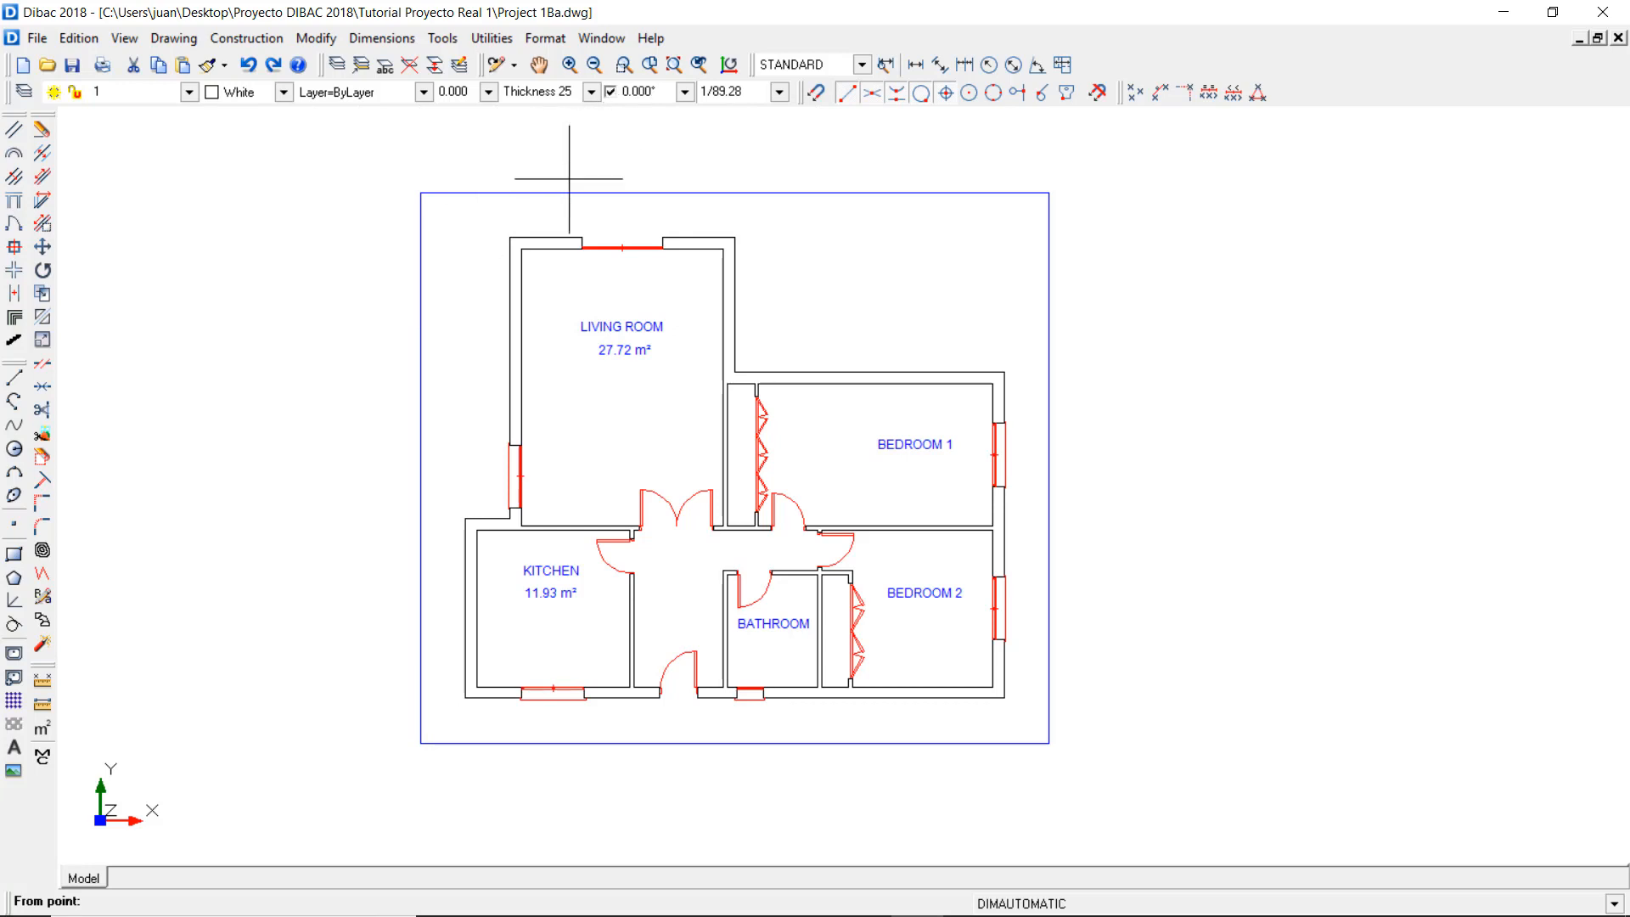
pyautogui.click(495, 287)
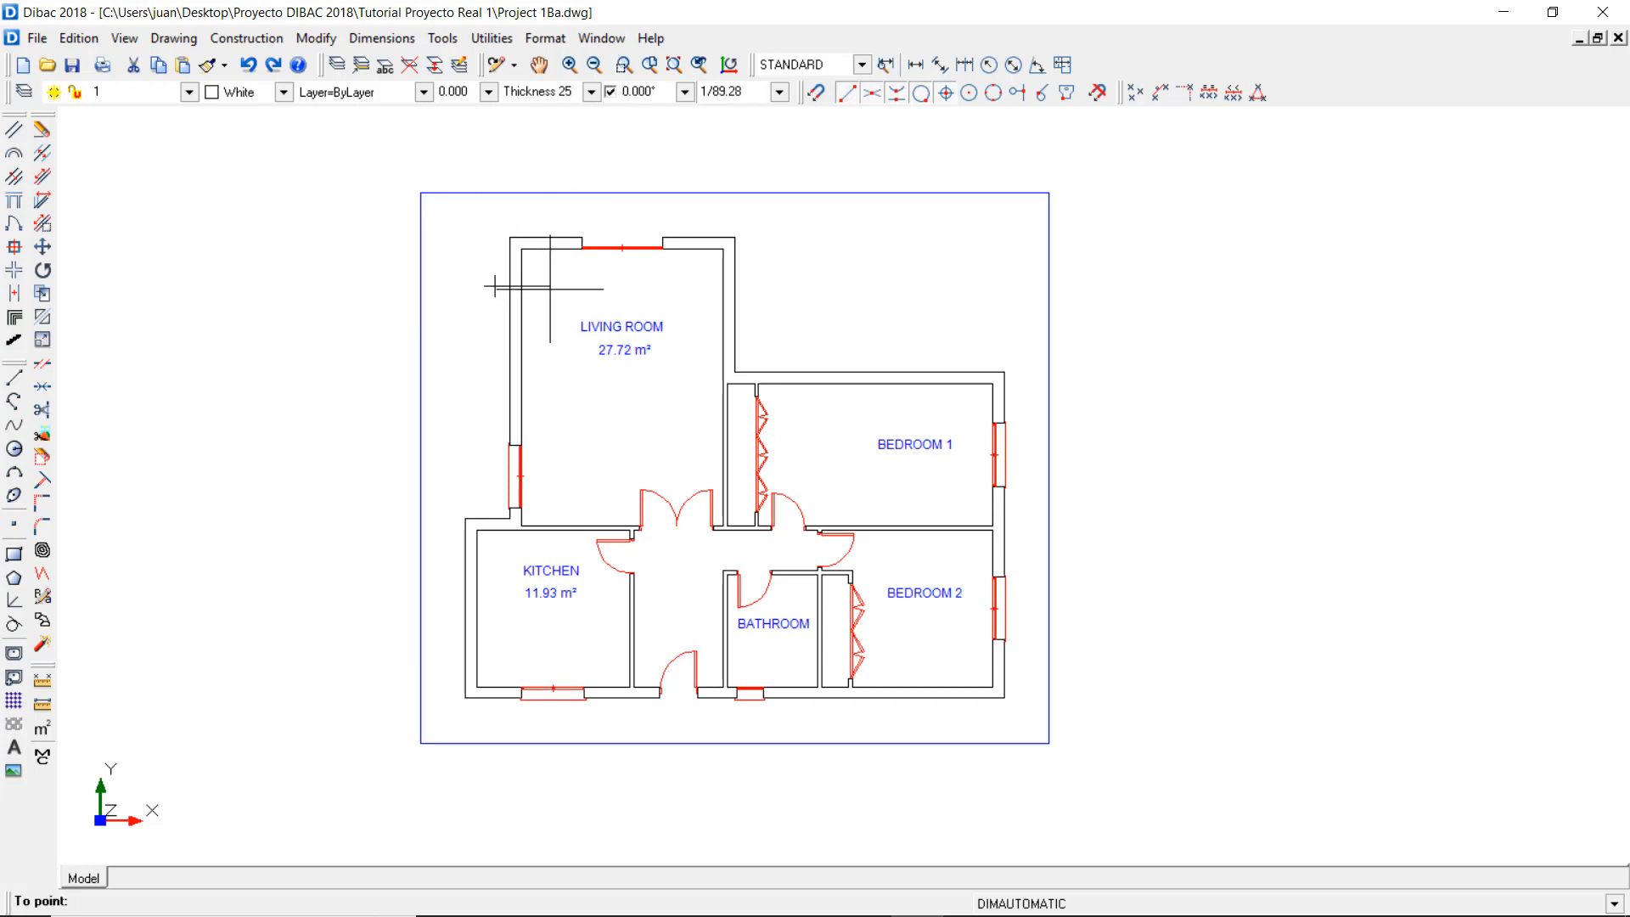
pyautogui.click(779, 290)
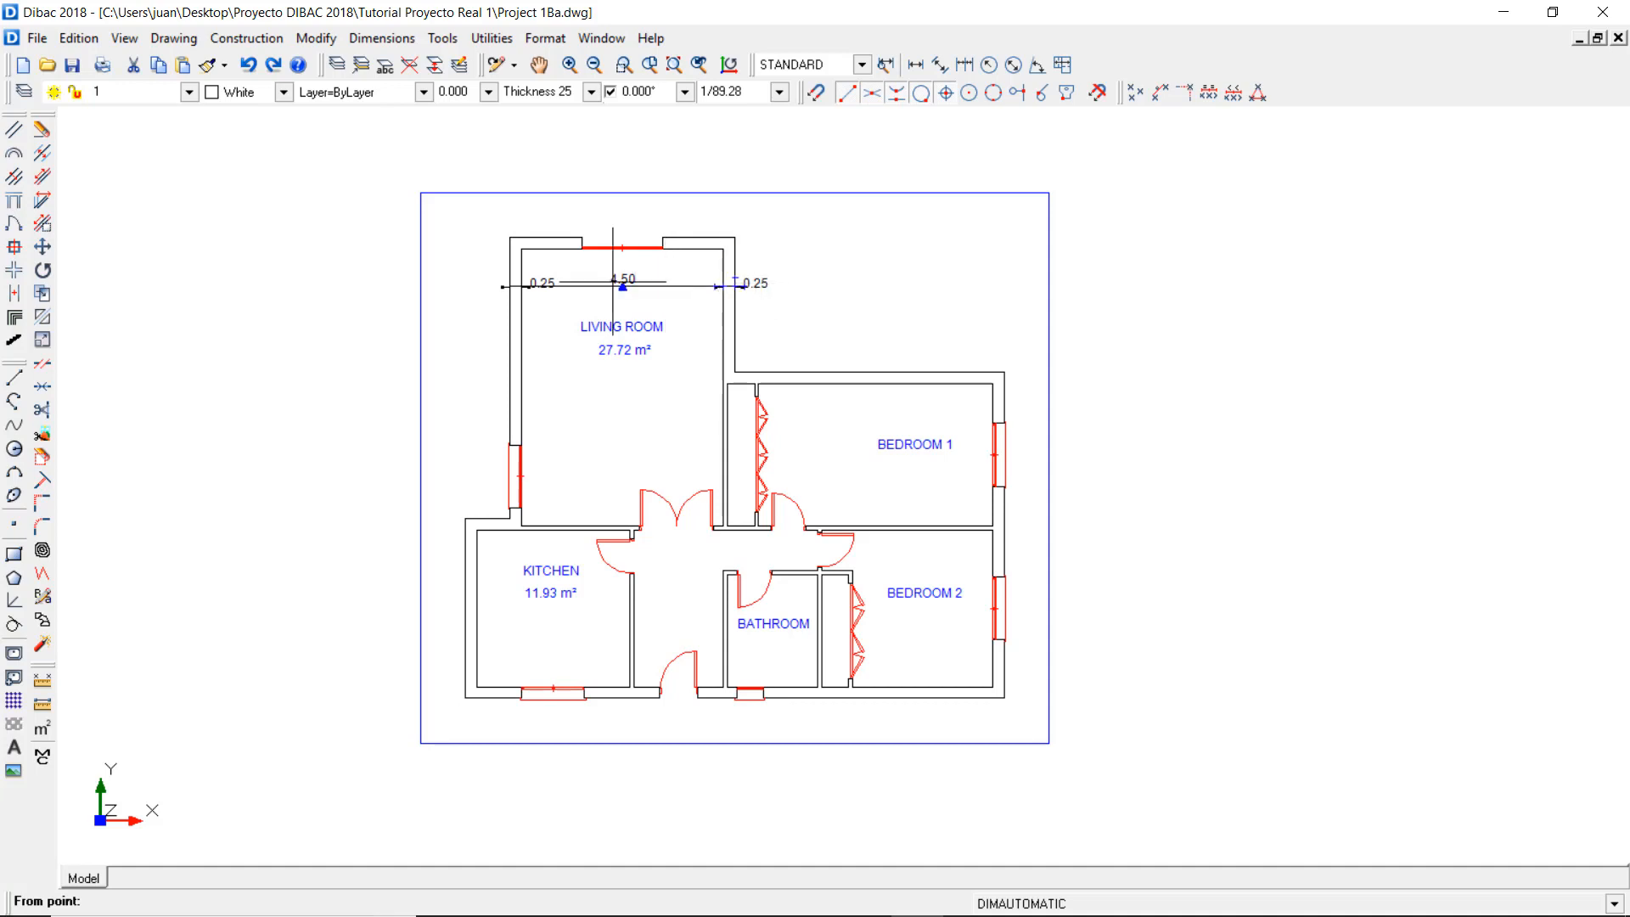
pyautogui.scroll(3, 598, 279)
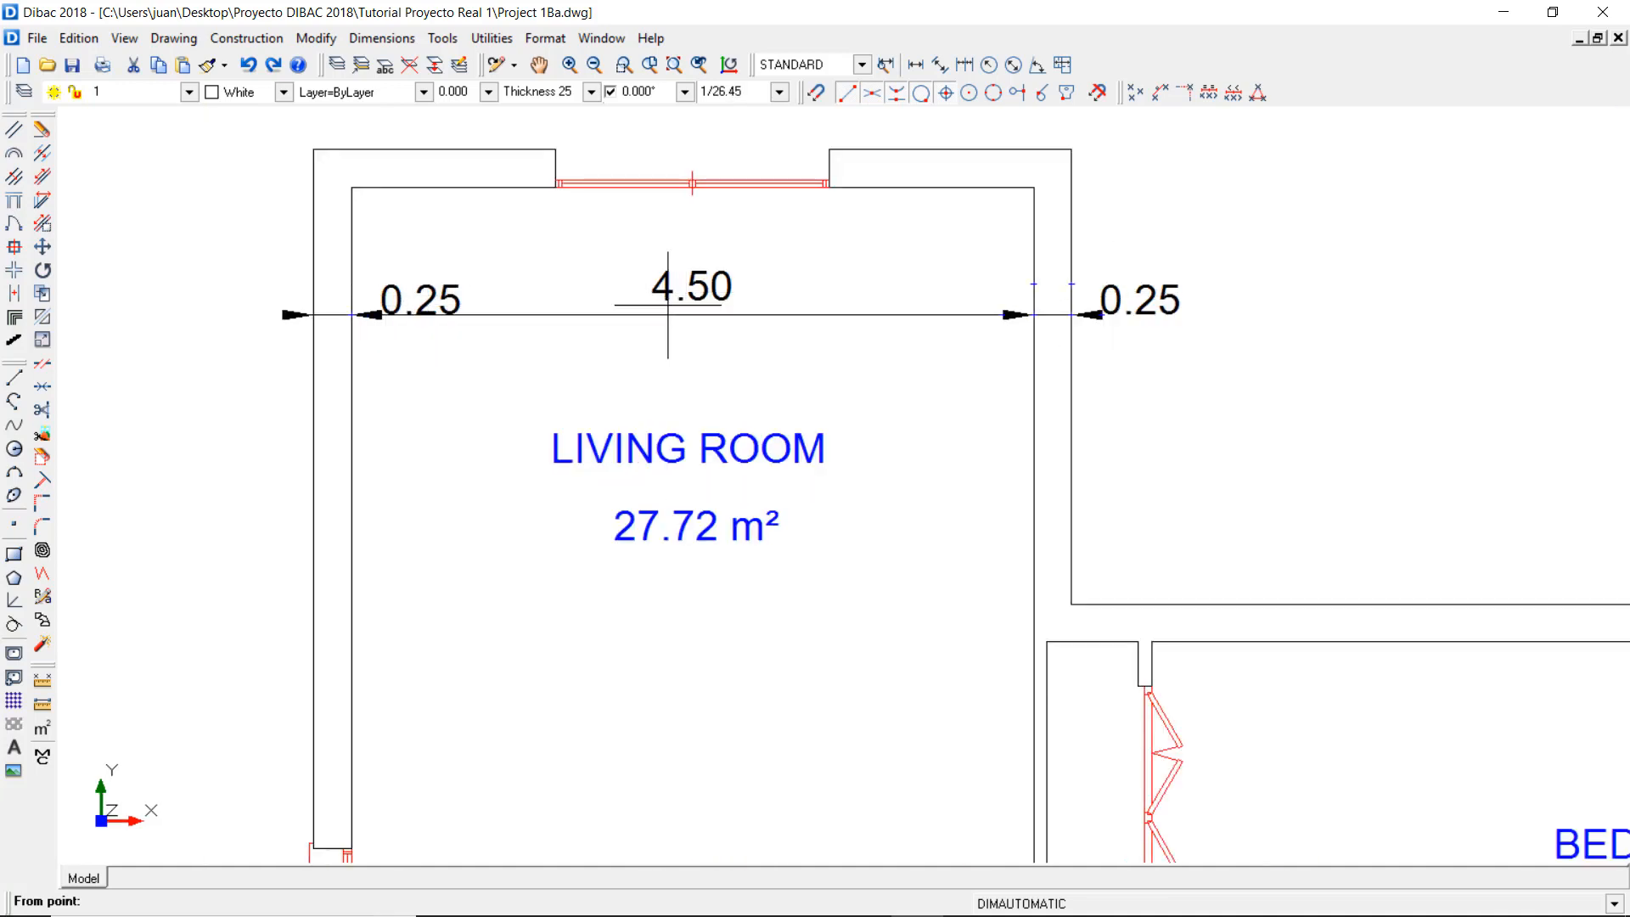
pyautogui.press('Escape')
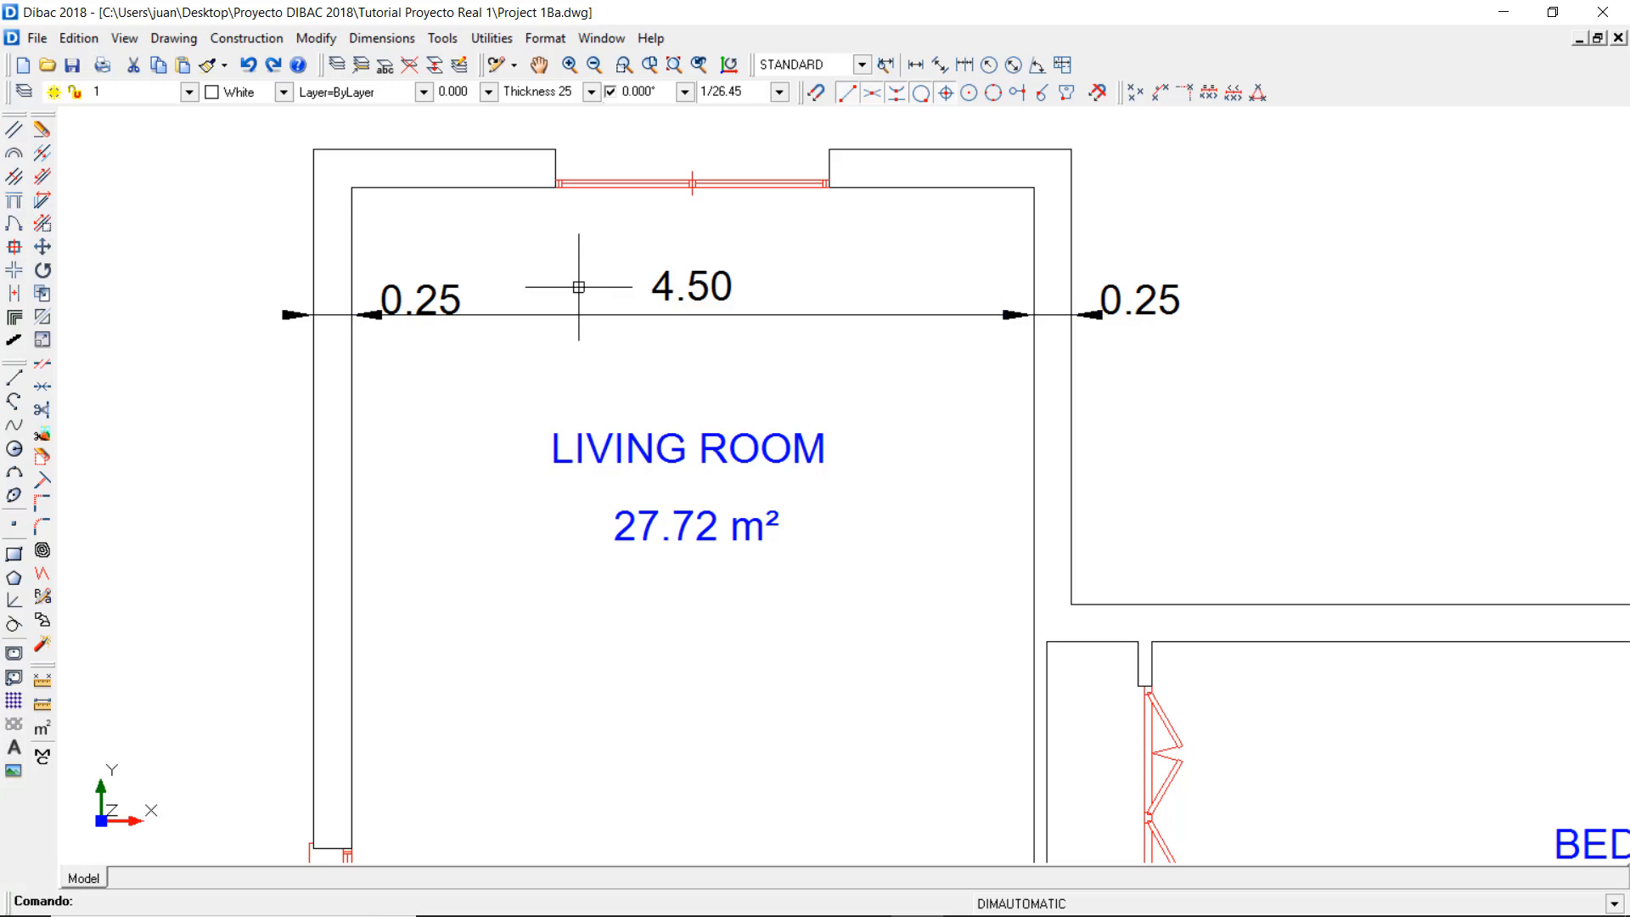
# - Delete the wall-thickness dimensions on both sides of the living room and change the remaining width dimension's colour to blue
pyautogui.click(335, 314)
pyautogui.press('Delete')
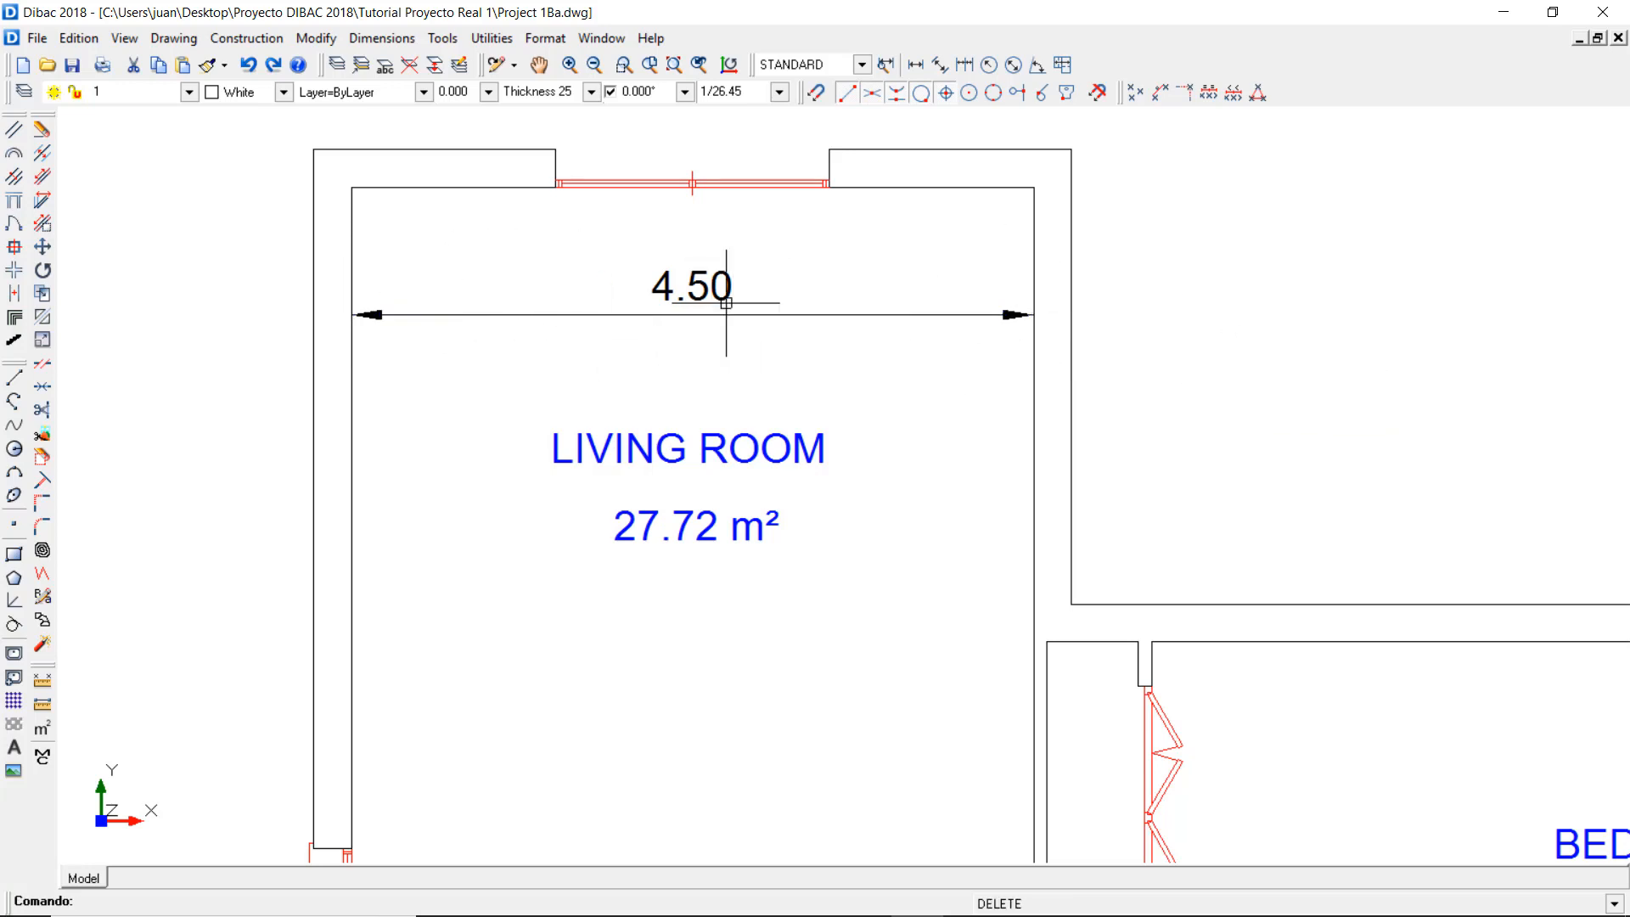
pyautogui.scroll(-3, 659, 353)
pyautogui.moveTo(740, 453); pyautogui.dragTo(645, 366, button='middle')
pyautogui.click(589, 245)
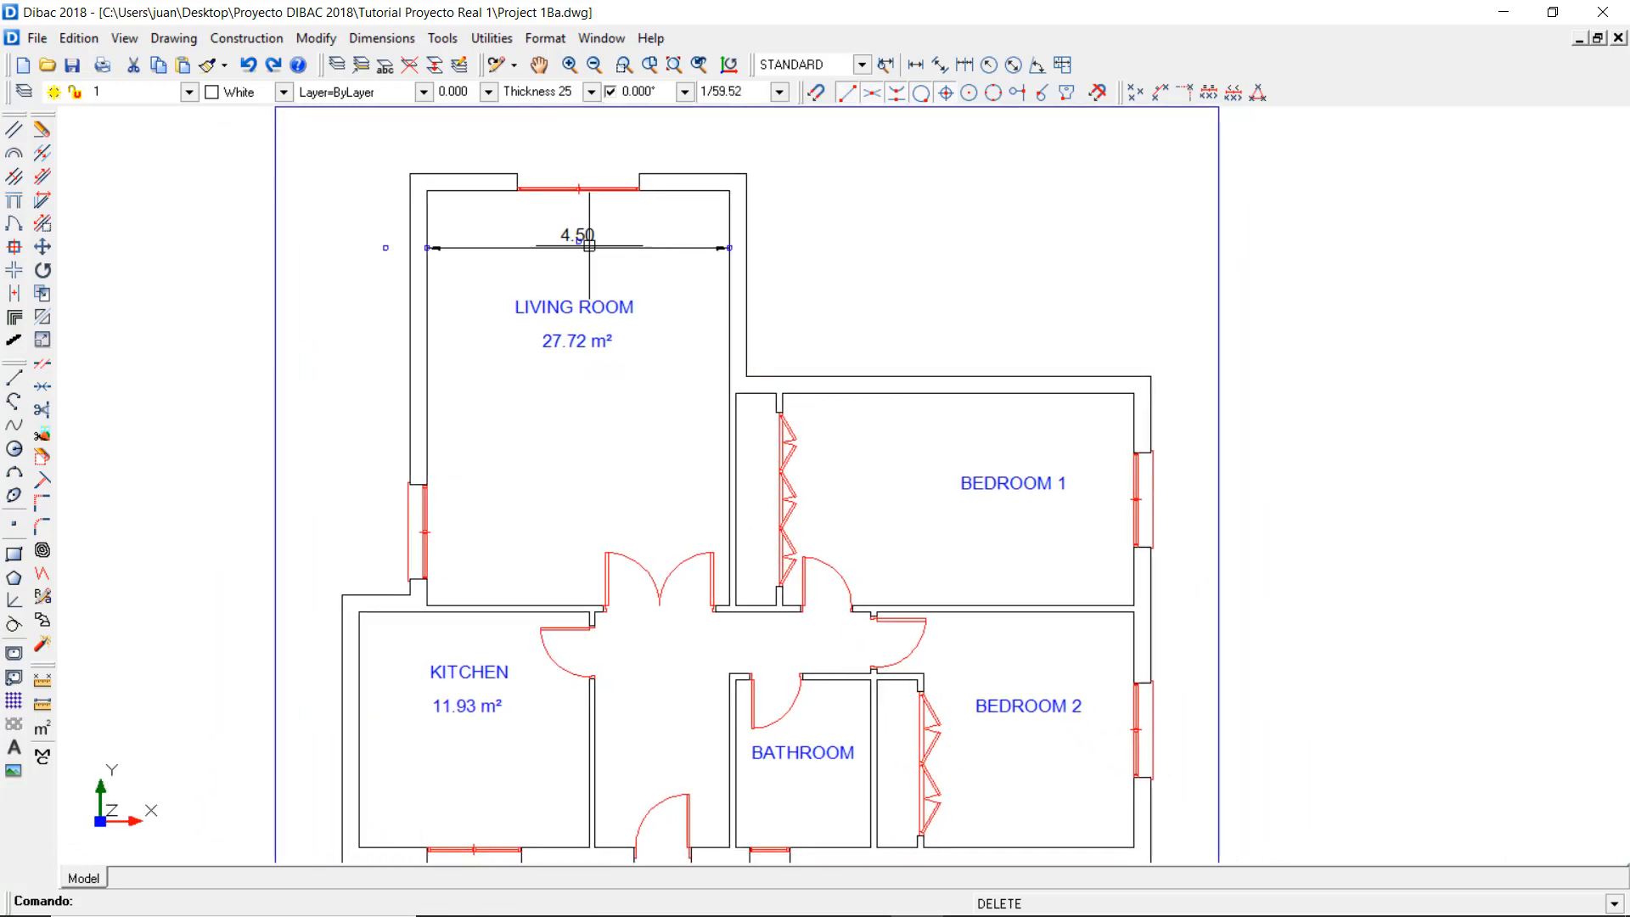
pyautogui.click(242, 92)
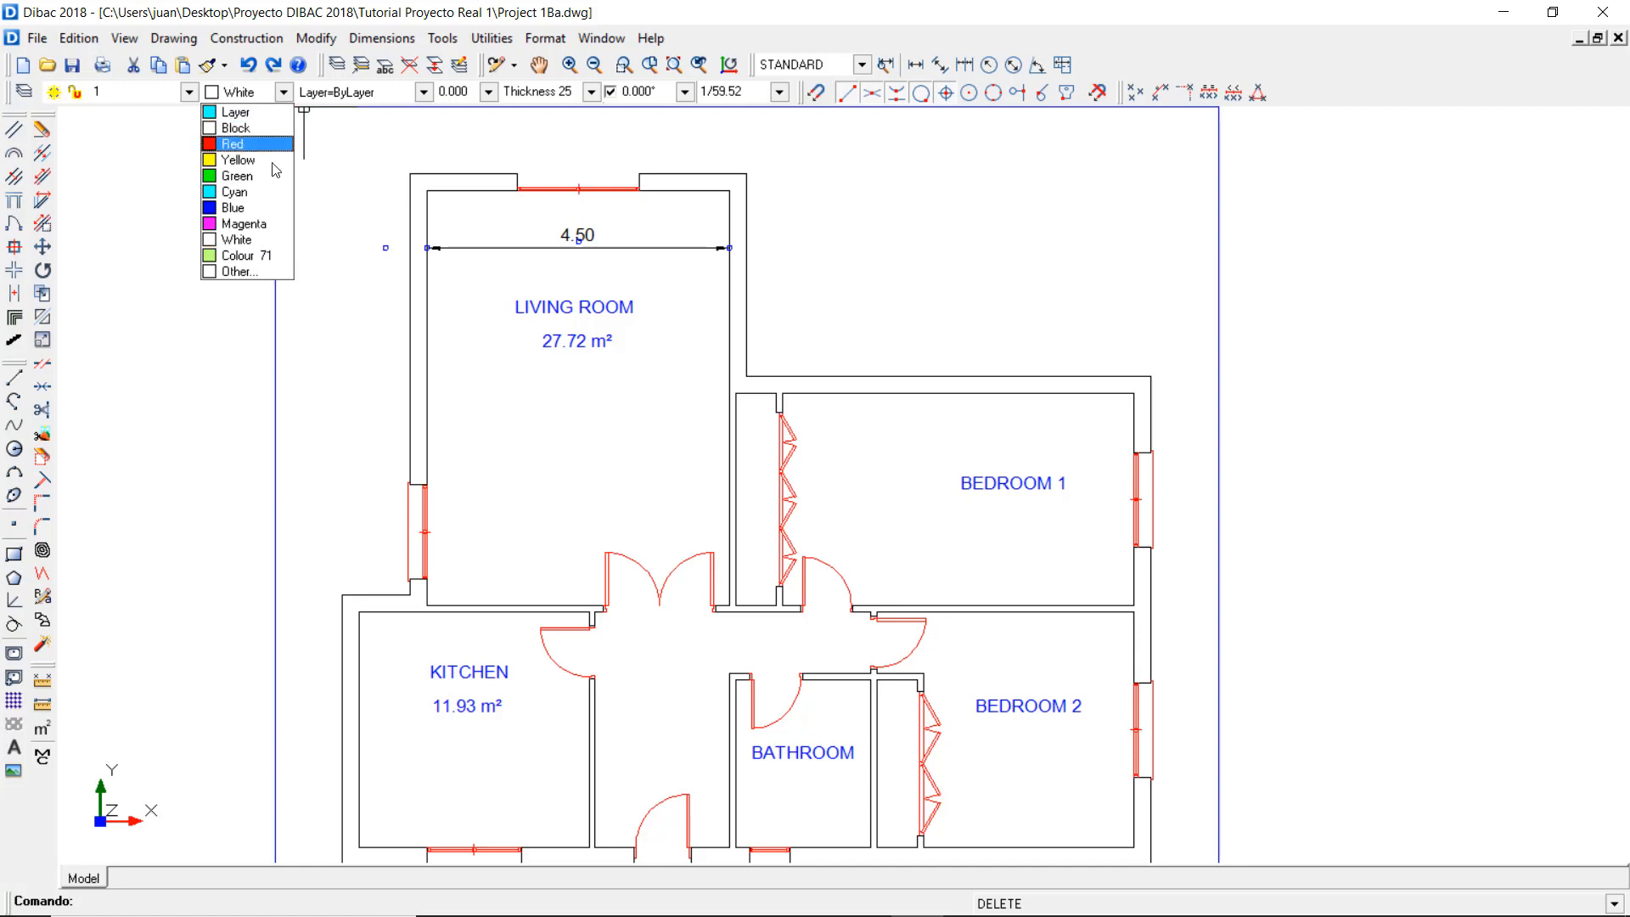
pyautogui.click(231, 200)
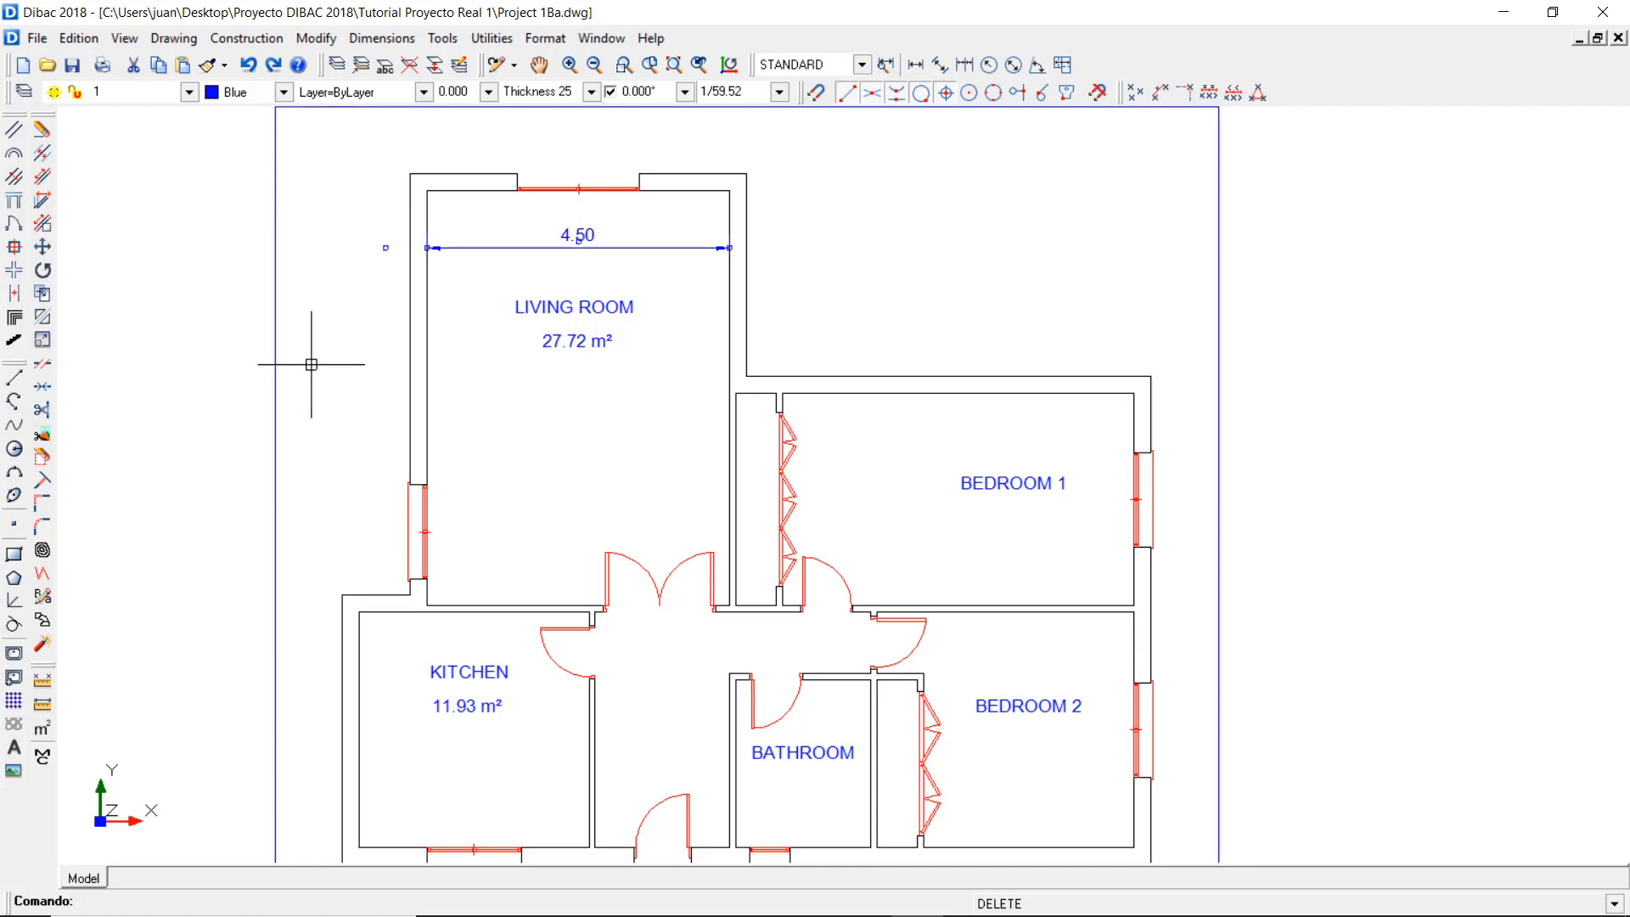
pyautogui.press('Escape')
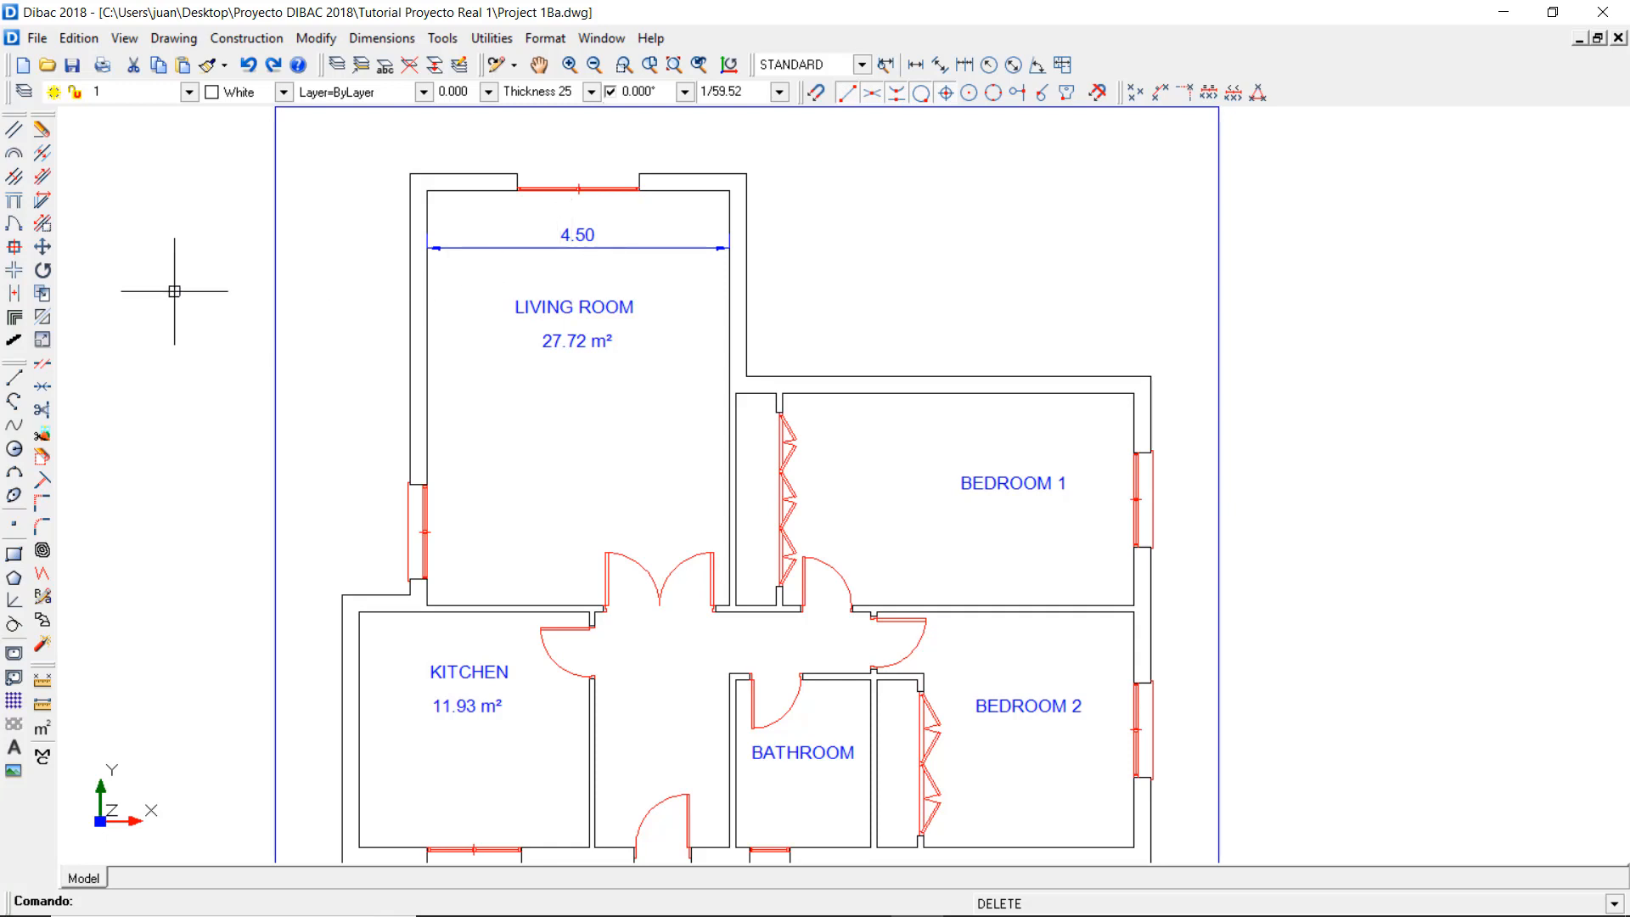
# - Move the living room's width dimension down to just above the LIVING ROOM label
pyautogui.click(41, 247)
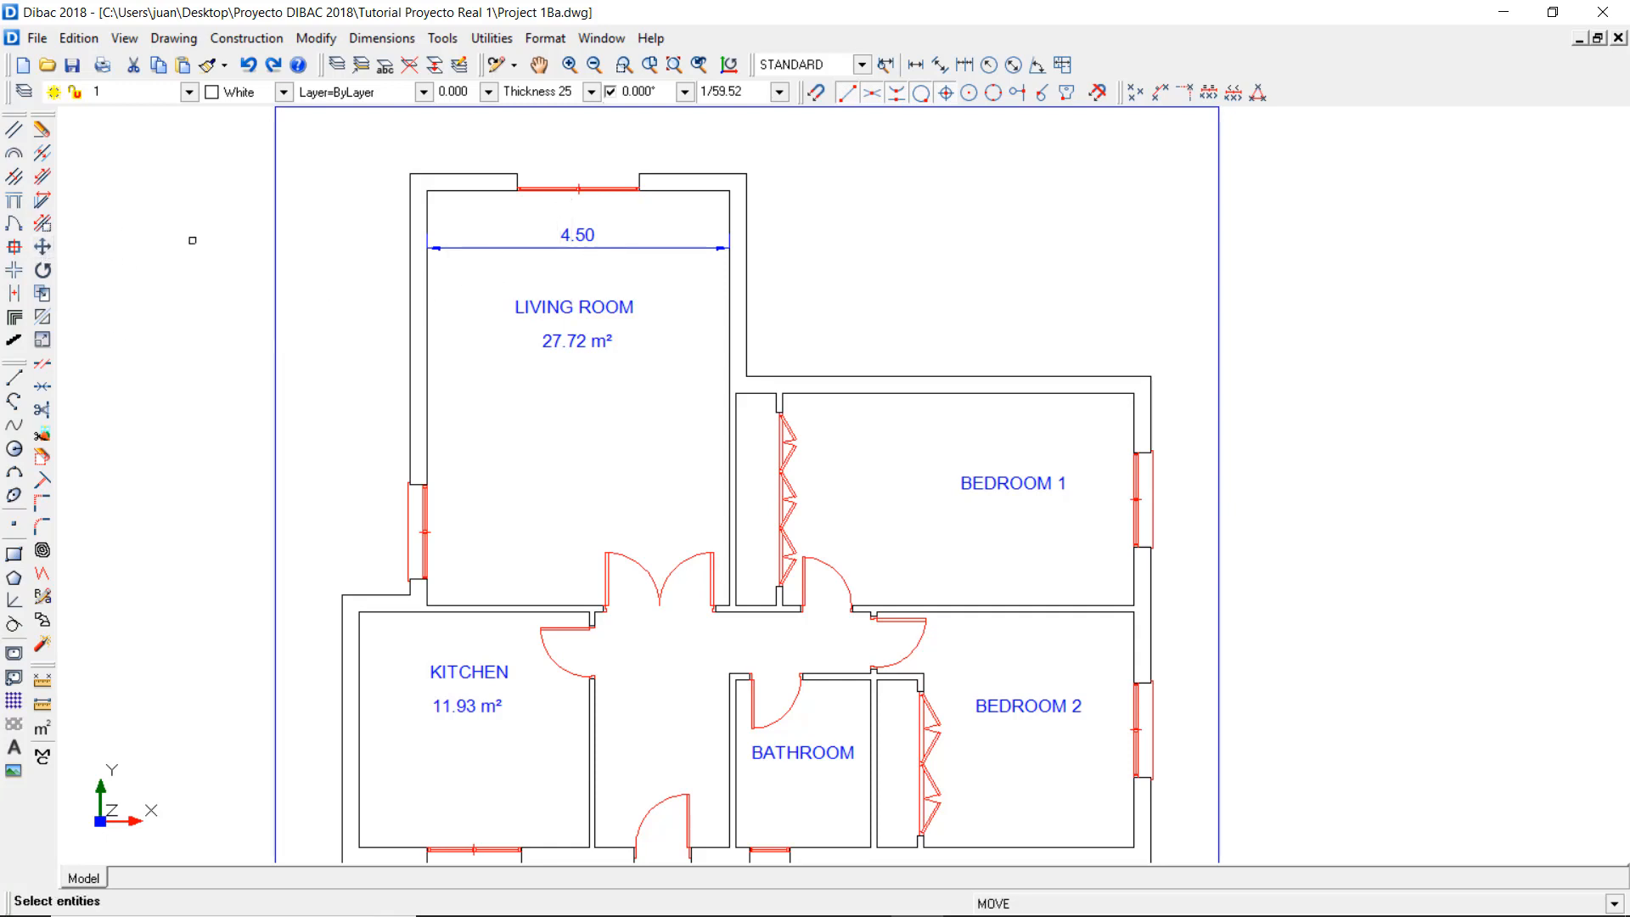
pyautogui.click(566, 234)
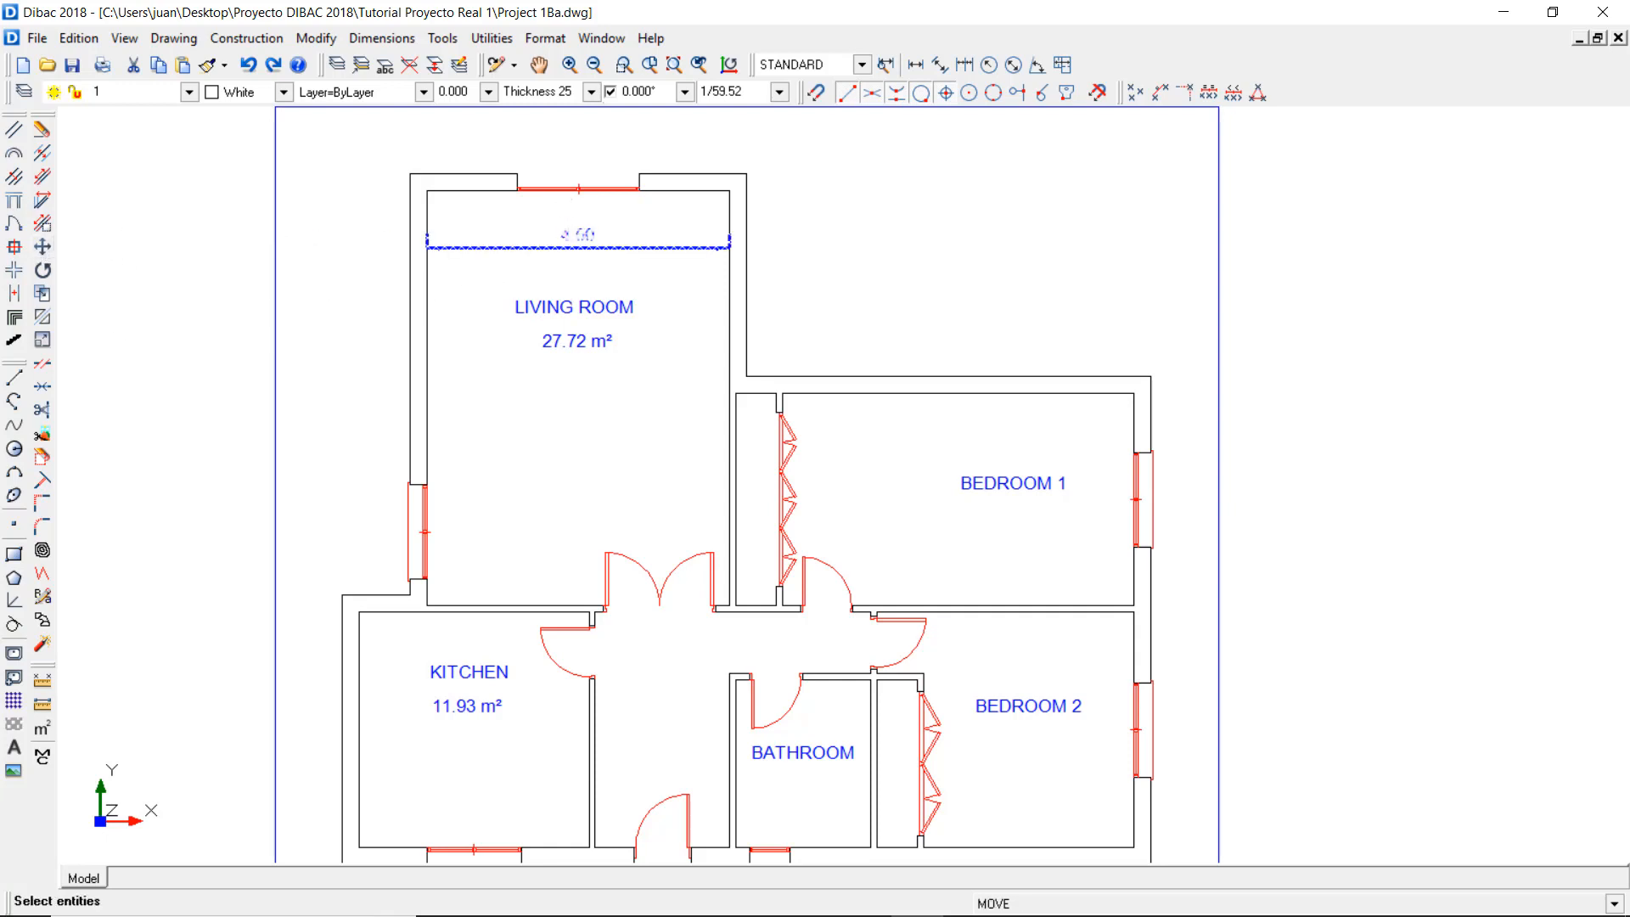
pyautogui.rightClick(673, 223)
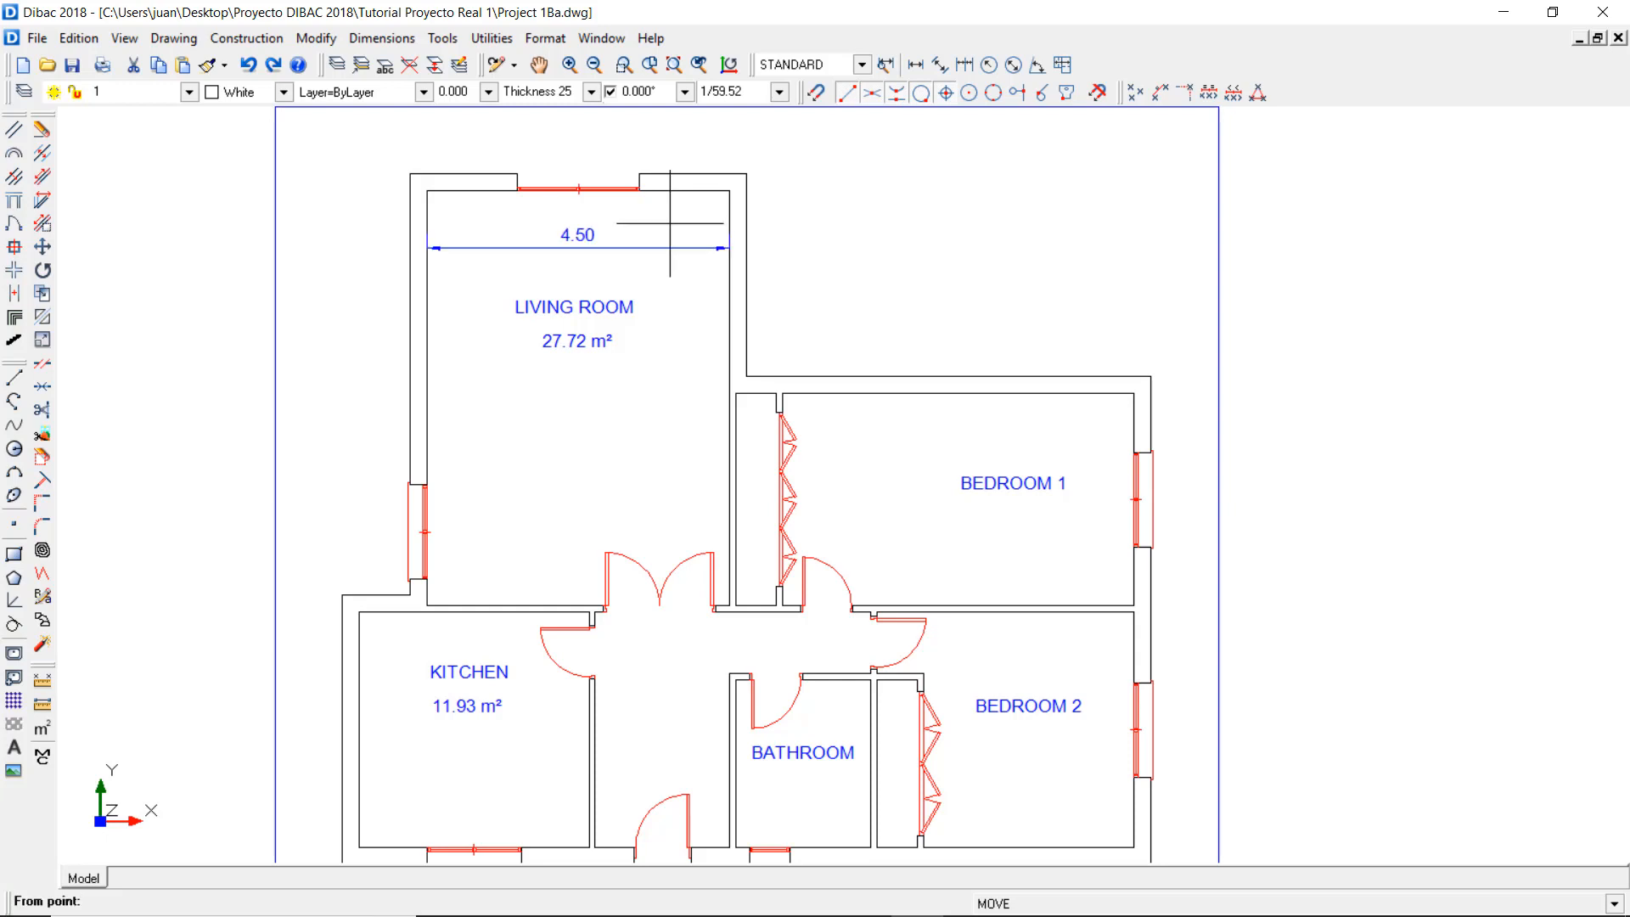
pyautogui.click(563, 247)
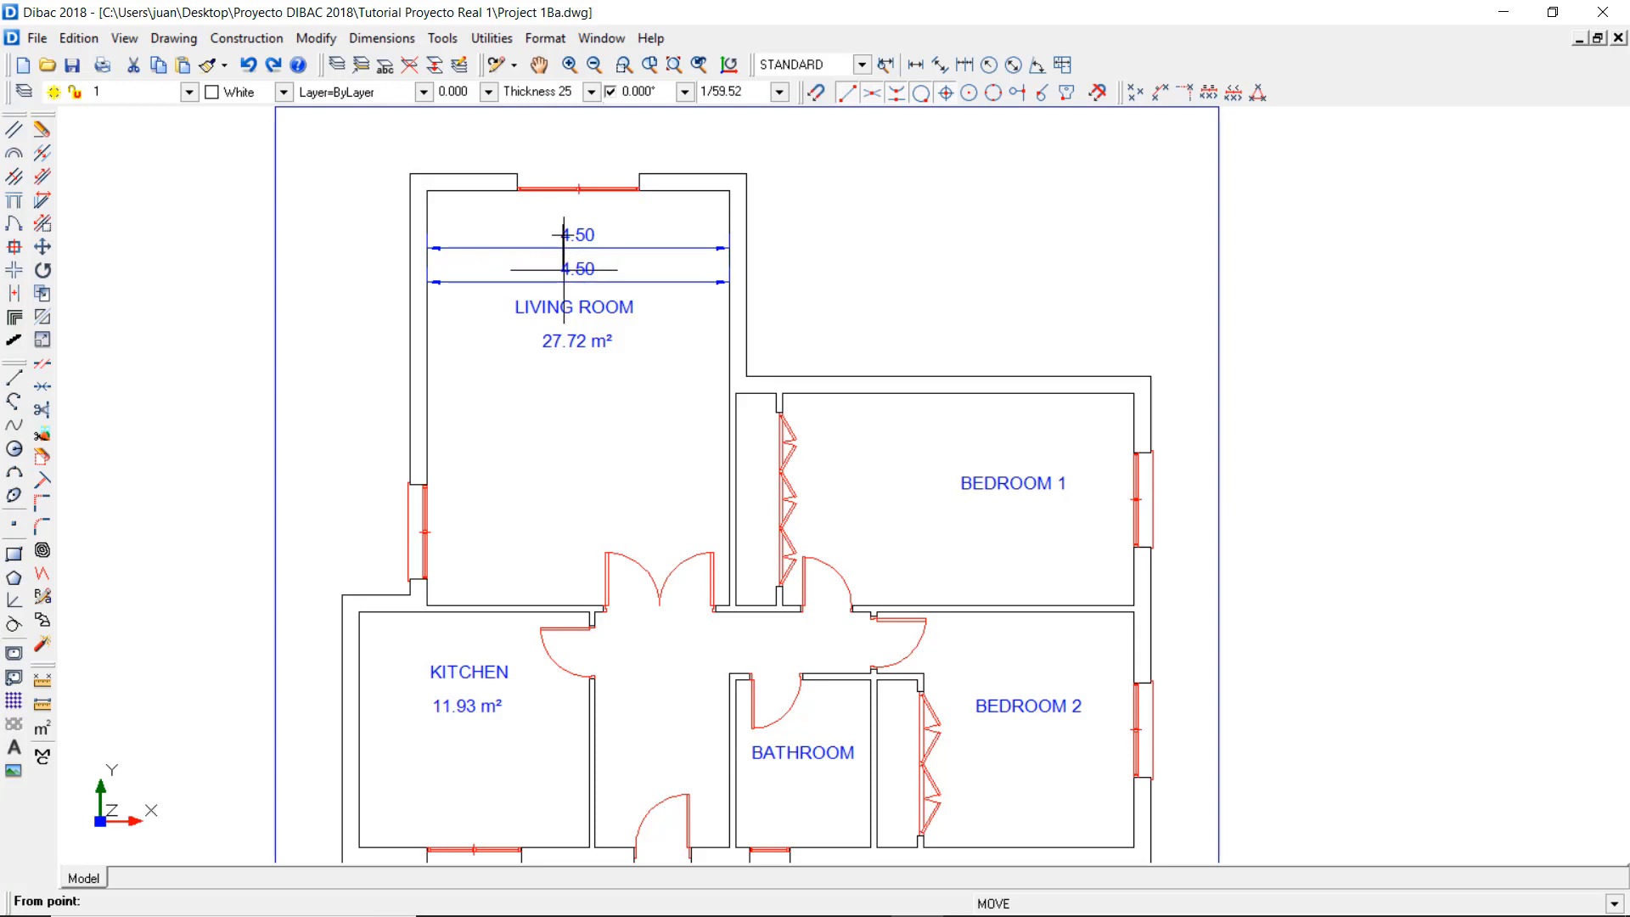
pyautogui.click(564, 269)
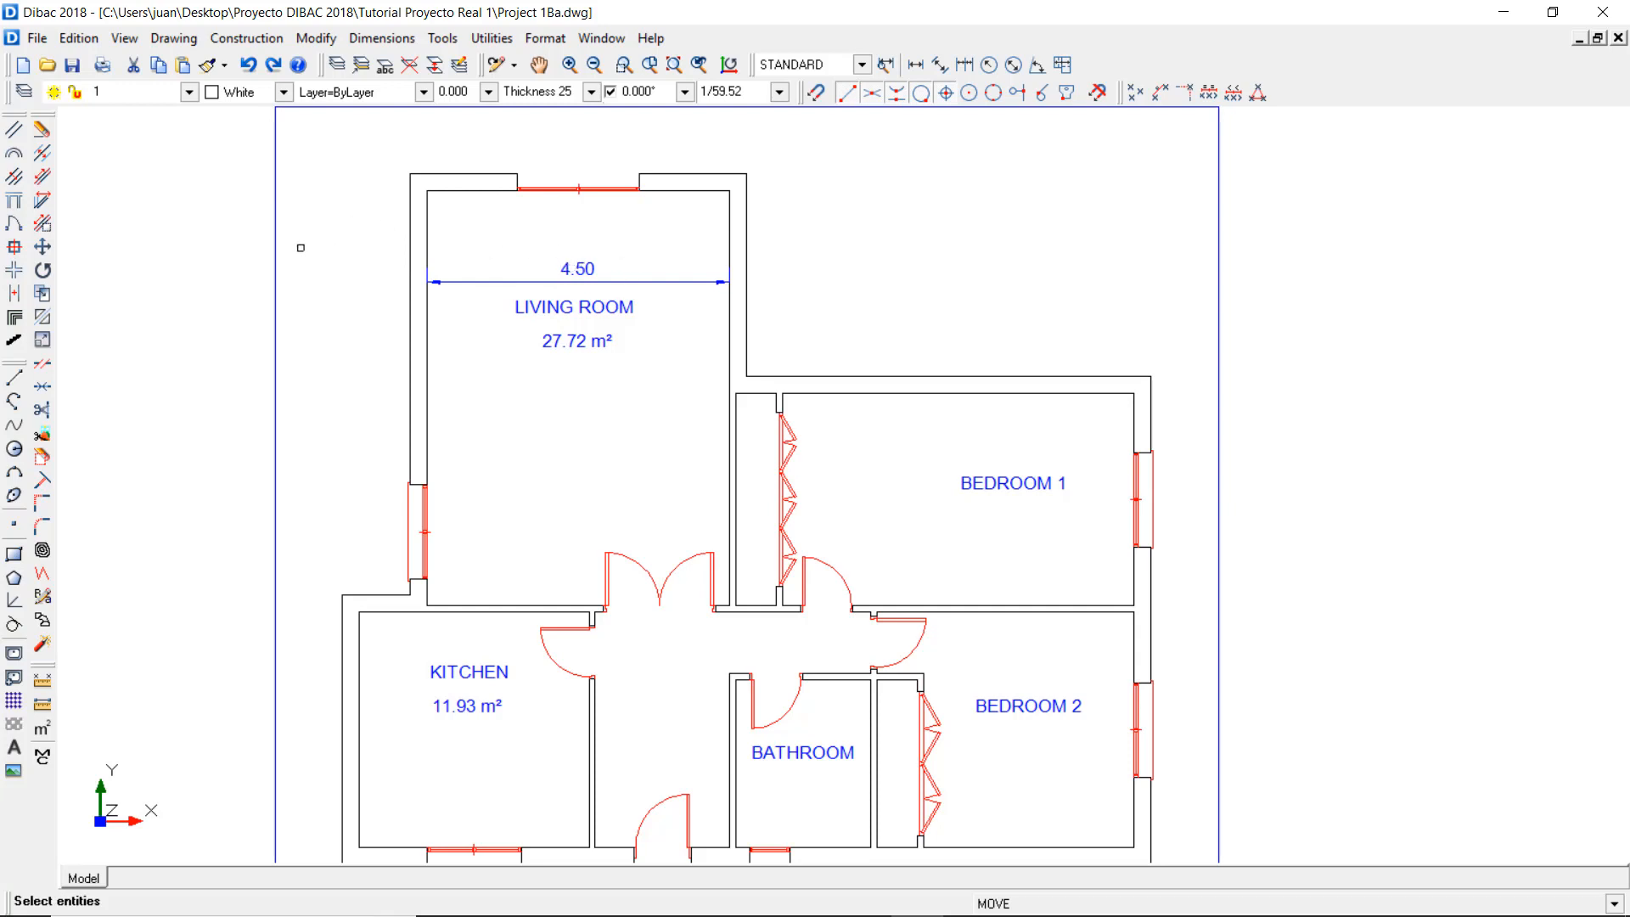
pyautogui.press('Escape')
# - Create a new dimension style named MINIMUM 26
pyautogui.click(887, 67)
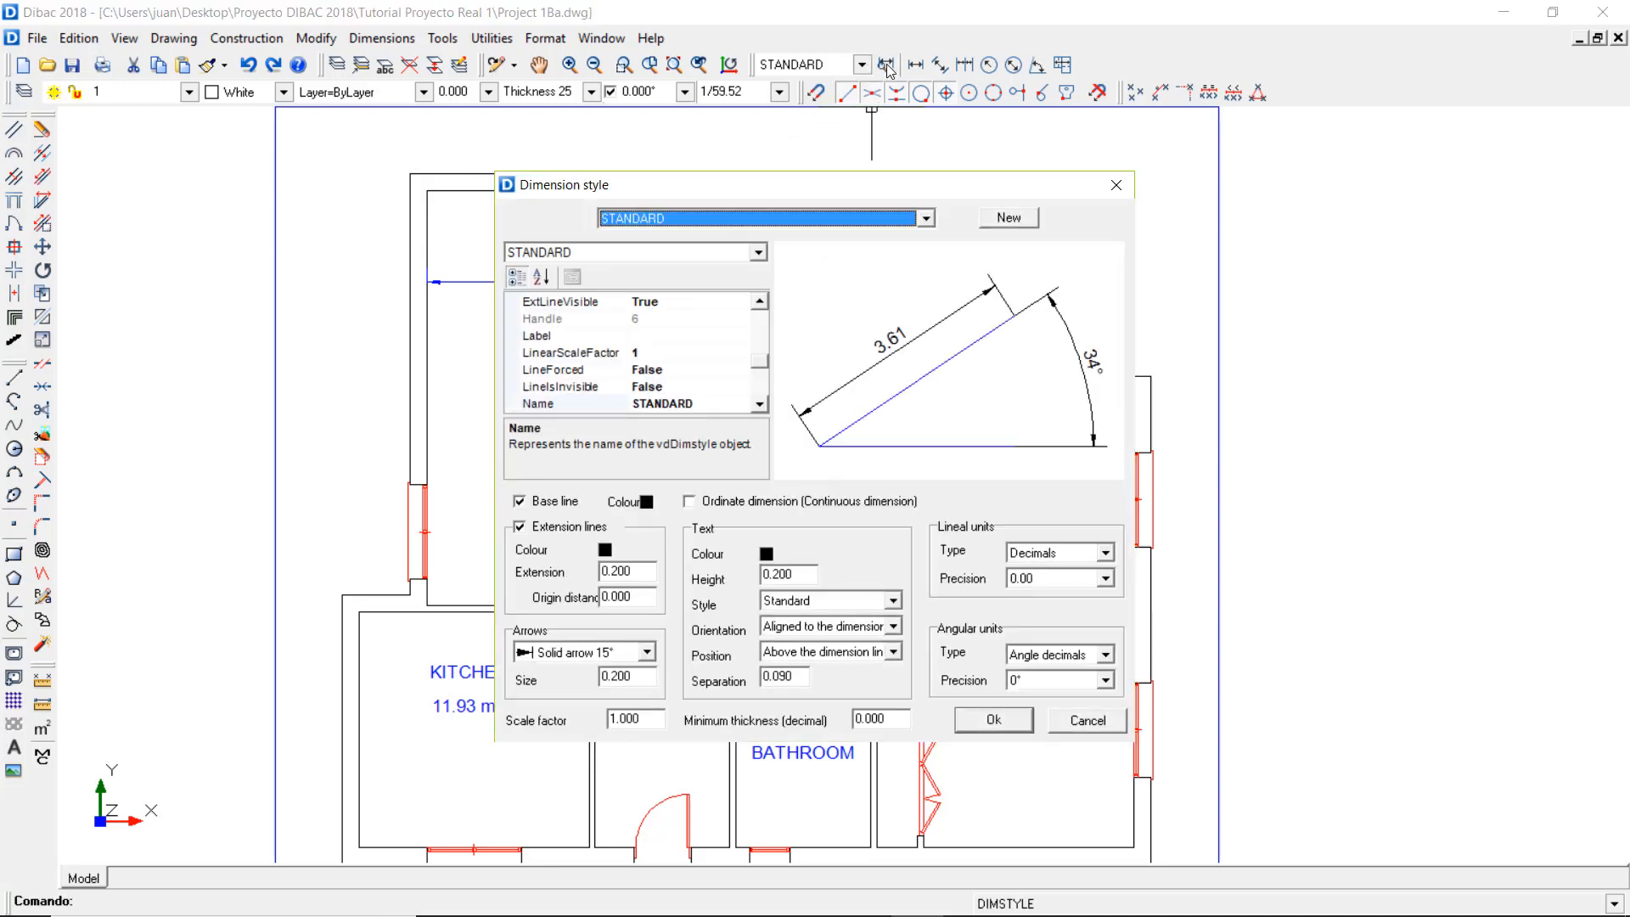
pyautogui.click(1005, 220)
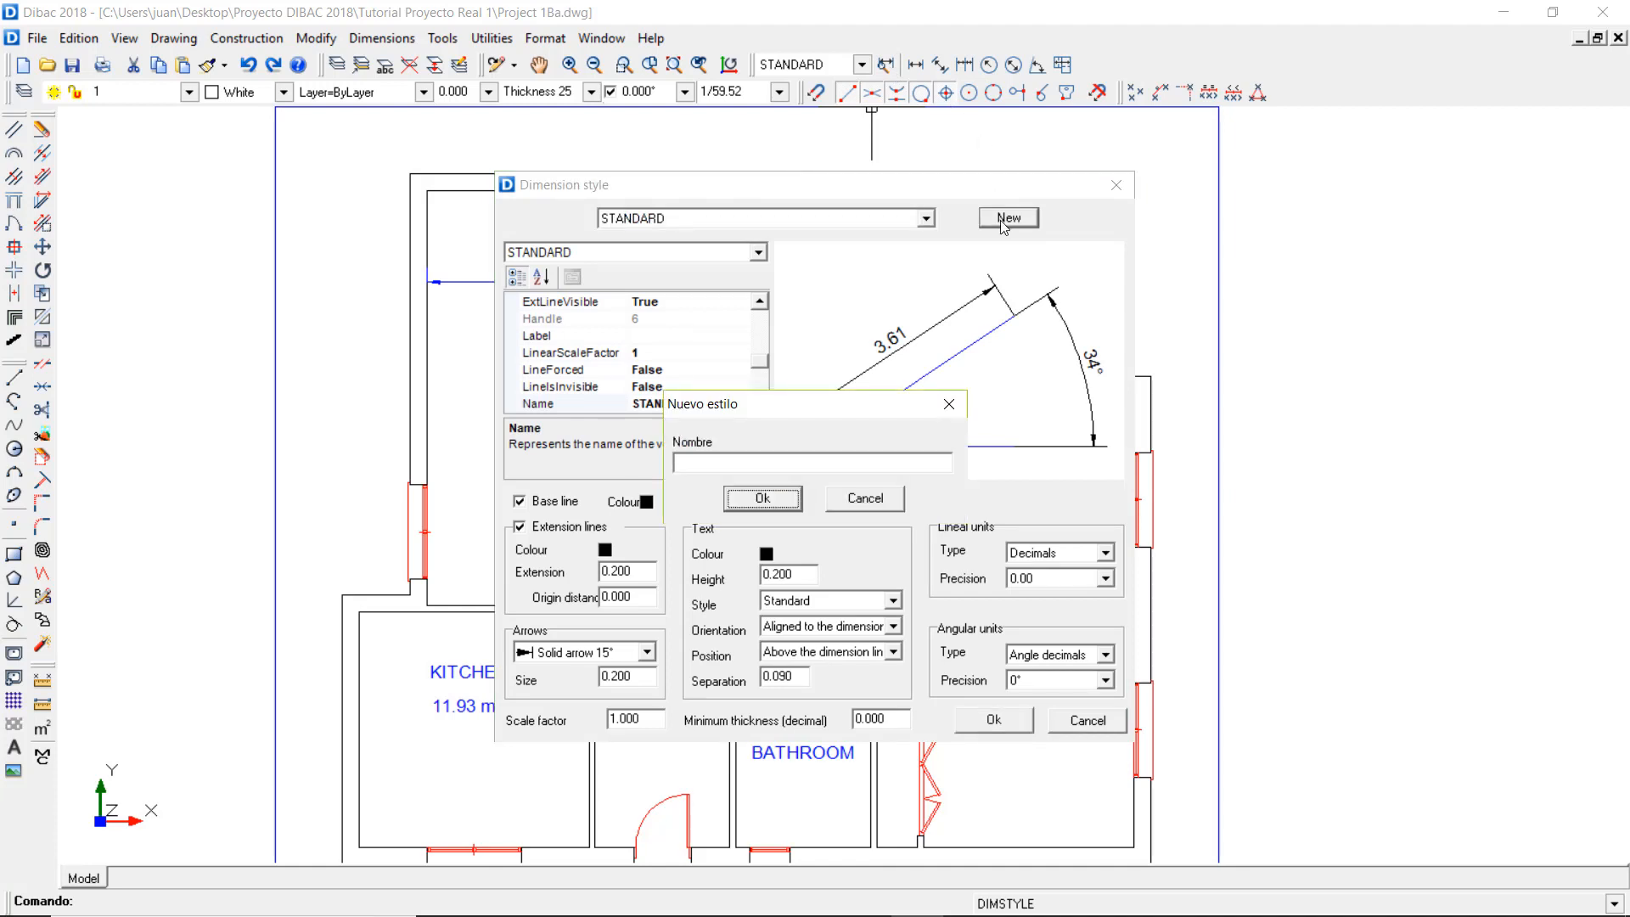
pyautogui.click(788, 468)
pyautogui.write('MINIMUM 26')
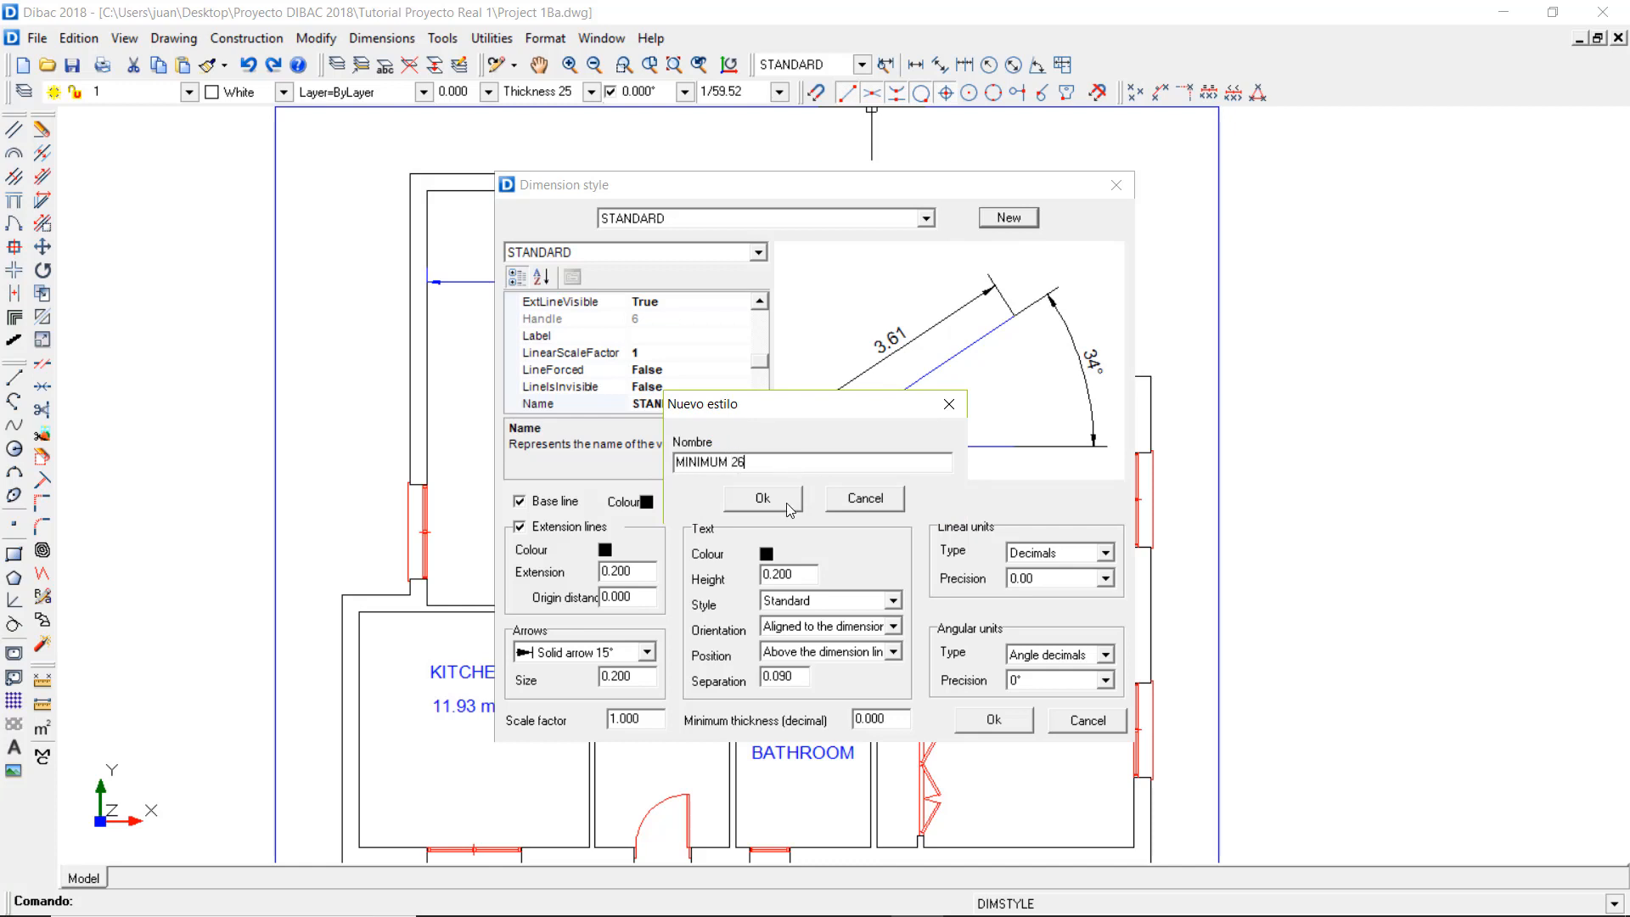
pyautogui.click(787, 504)
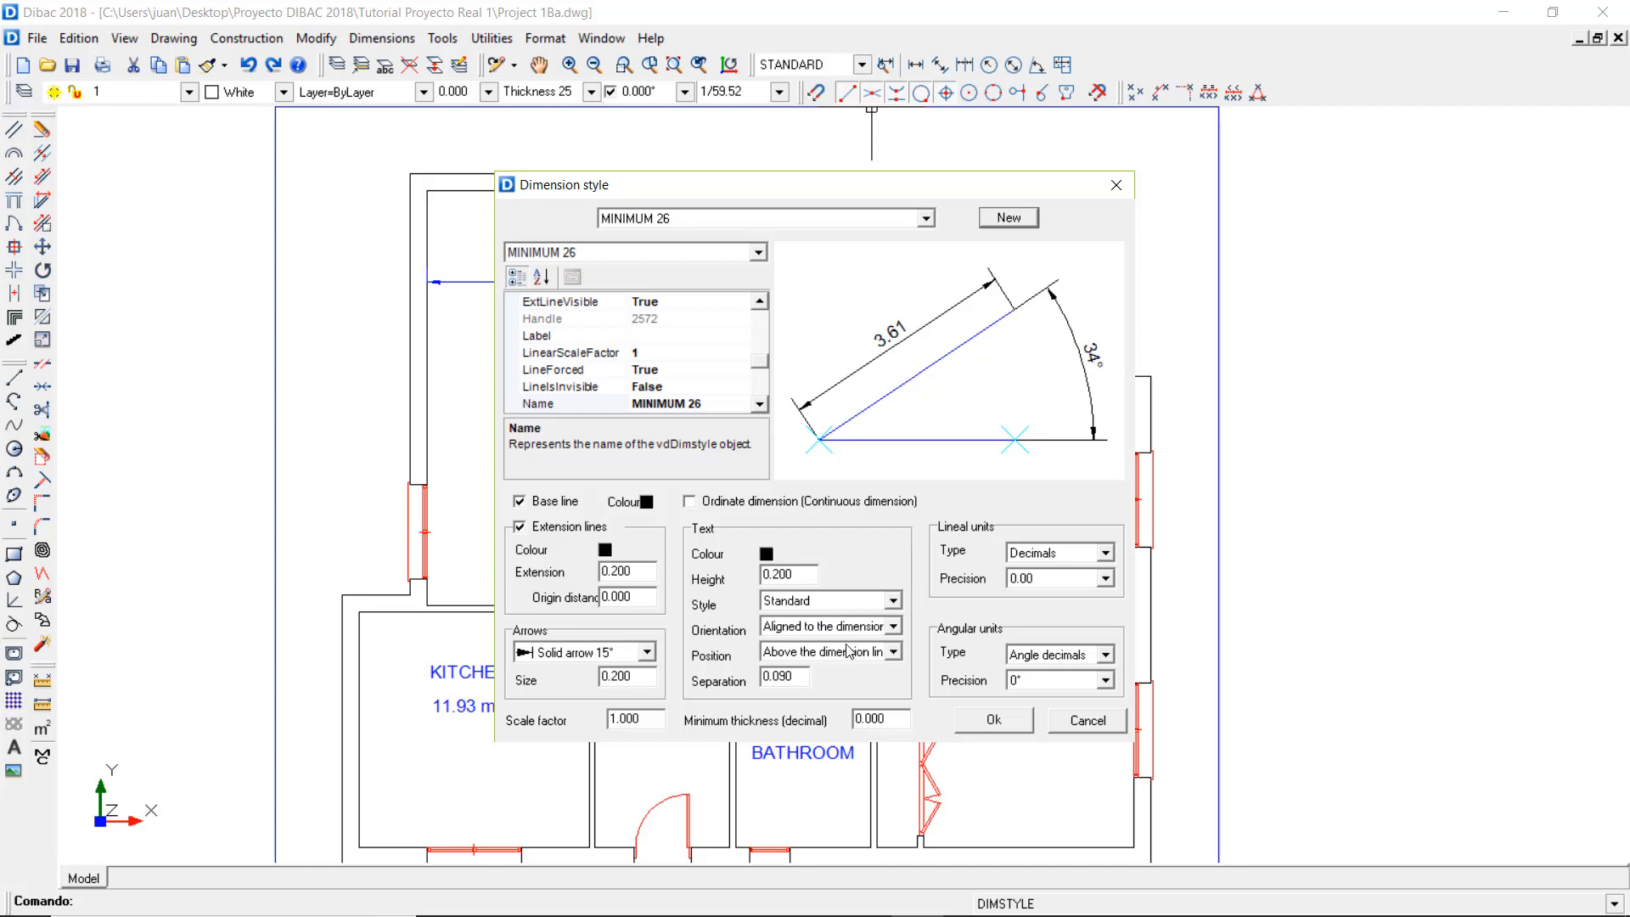
# - Set the minimum thickness of the MINIMUM 26 style to 0.26 and make it the current dimension style
pyautogui.moveTo(892, 719); pyautogui.dragTo(784, 712)
pyautogui.write('0.')
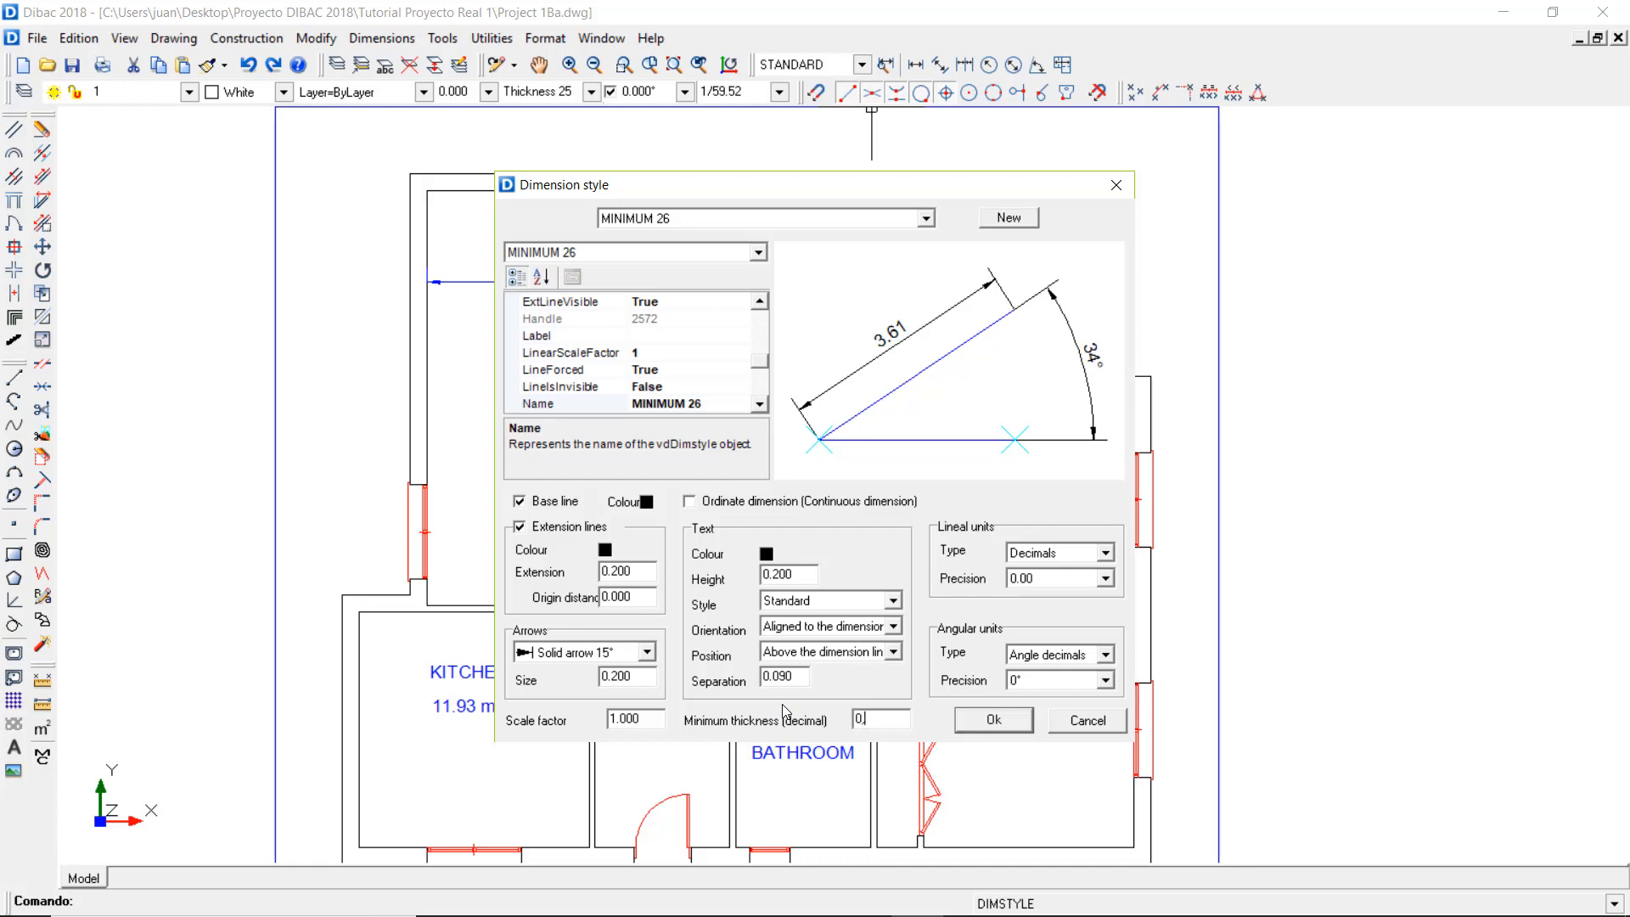
pyautogui.write('26')
pyautogui.click(992, 720)
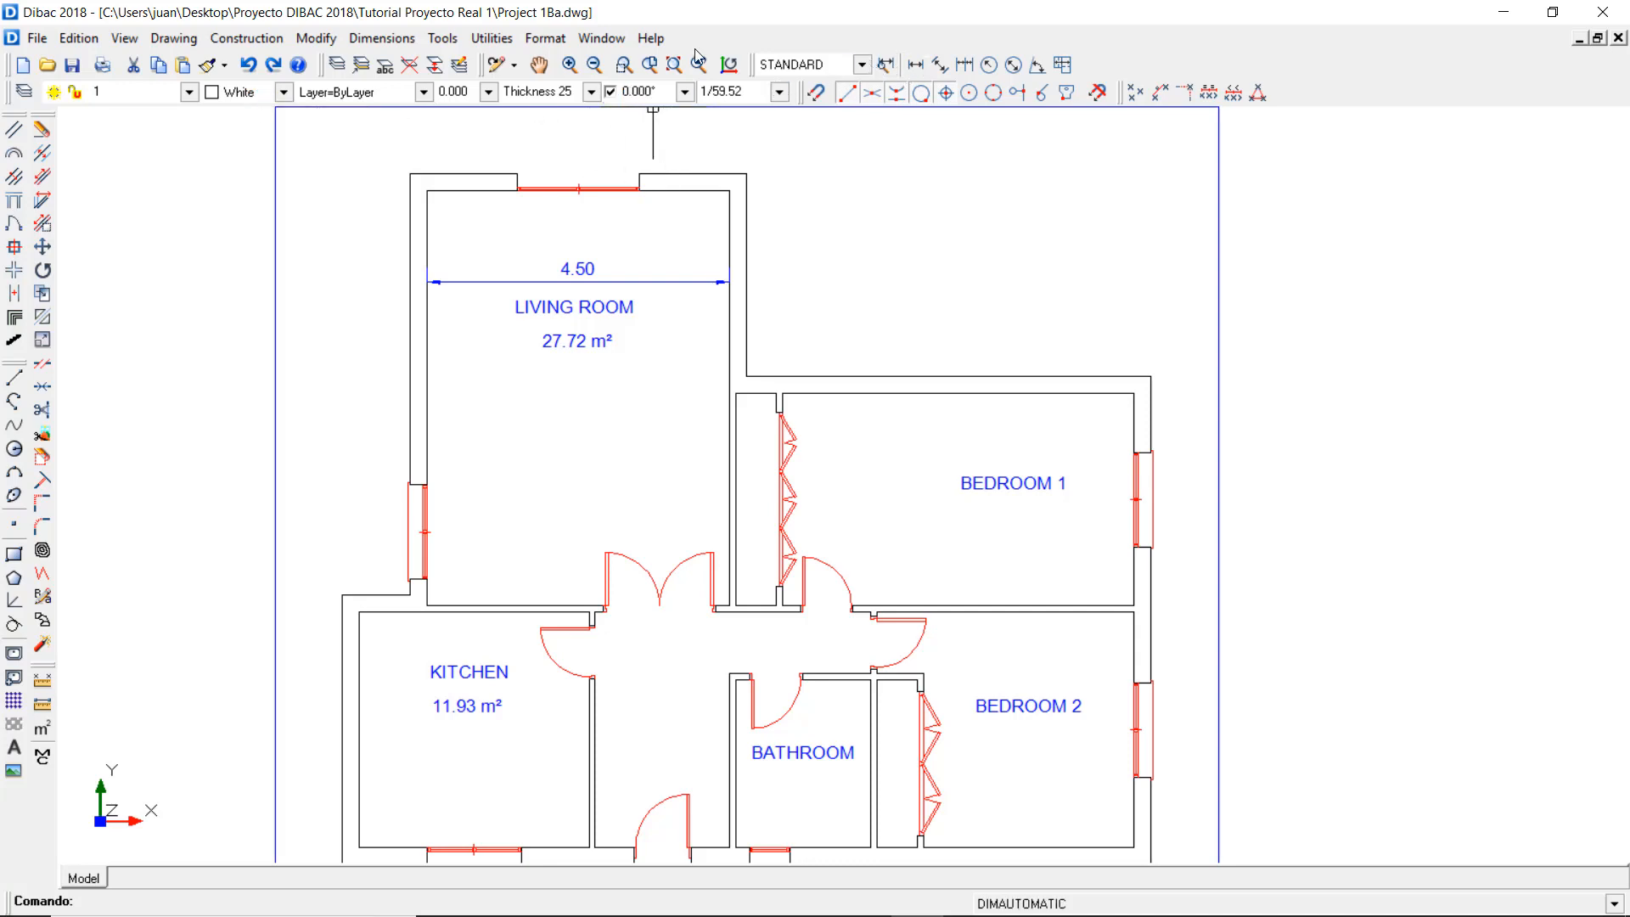
pyautogui.click(862, 66)
pyautogui.click(844, 125)
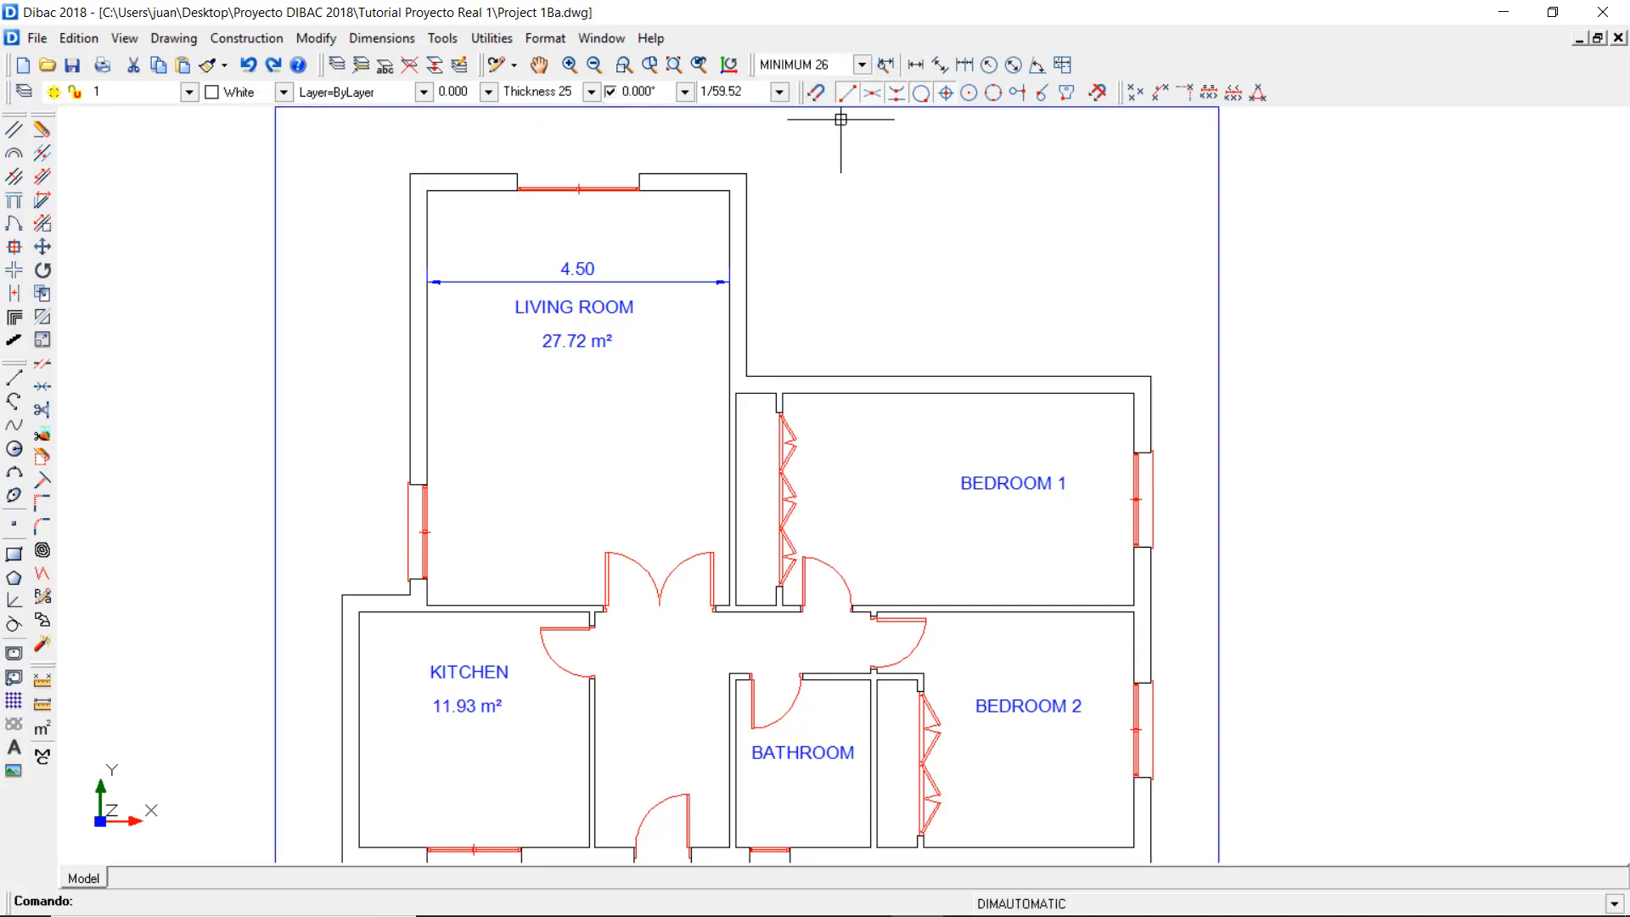
# - Try automatic dimensions horizontally across the living room, closet and BEDROOM 1, and undo them
pyautogui.click(1062, 66)
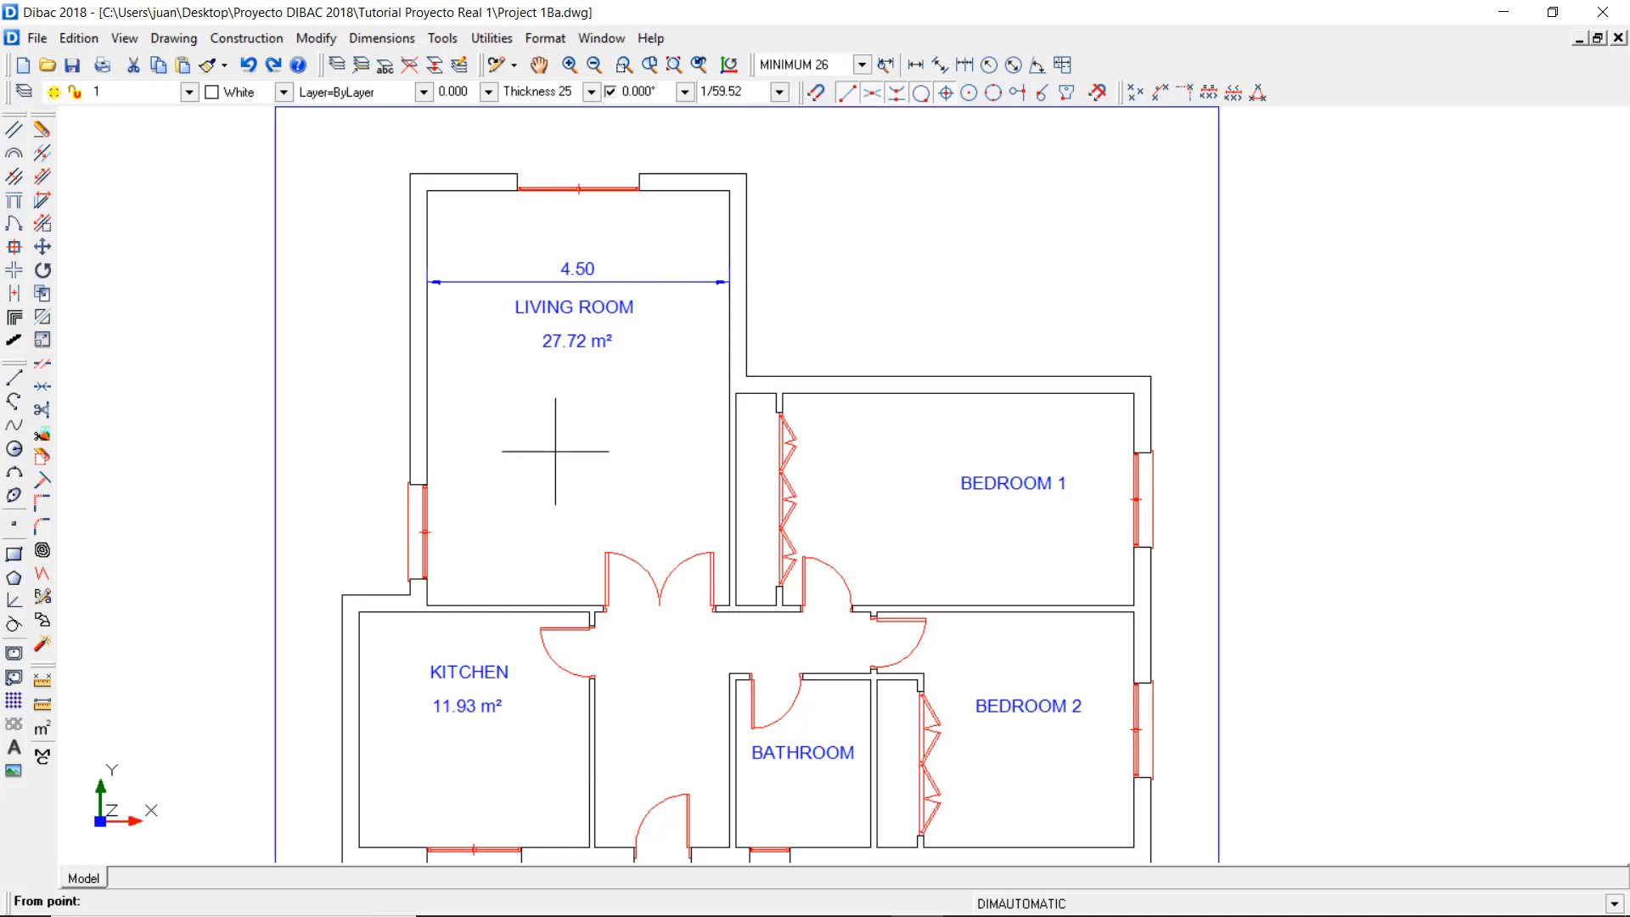
pyautogui.click(377, 450)
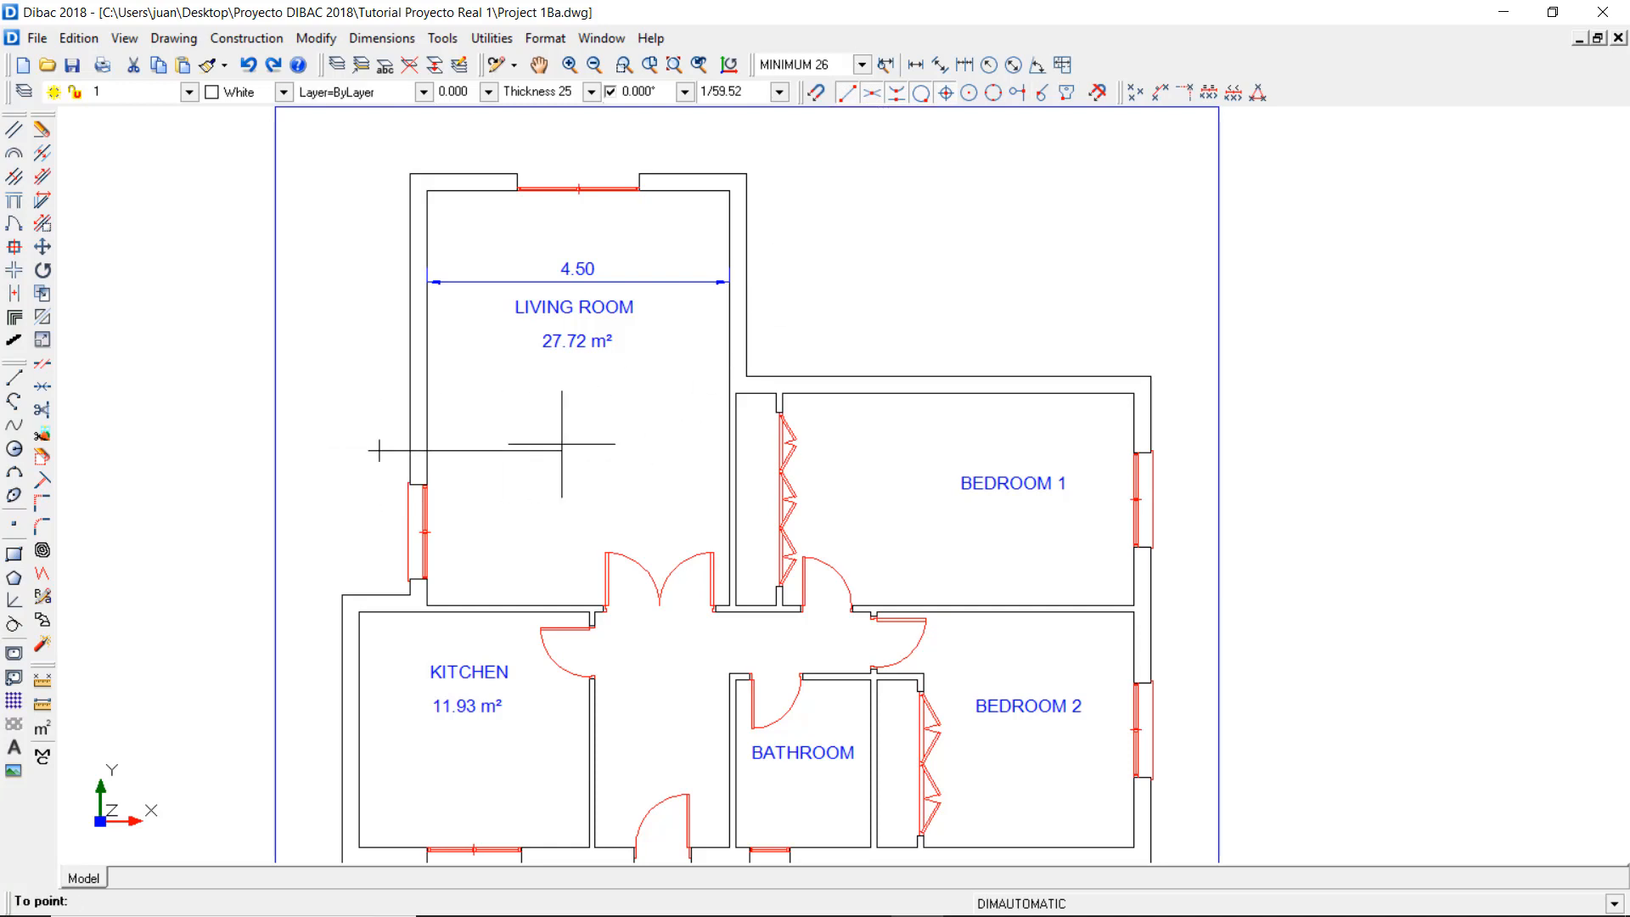
pyautogui.click(1177, 448)
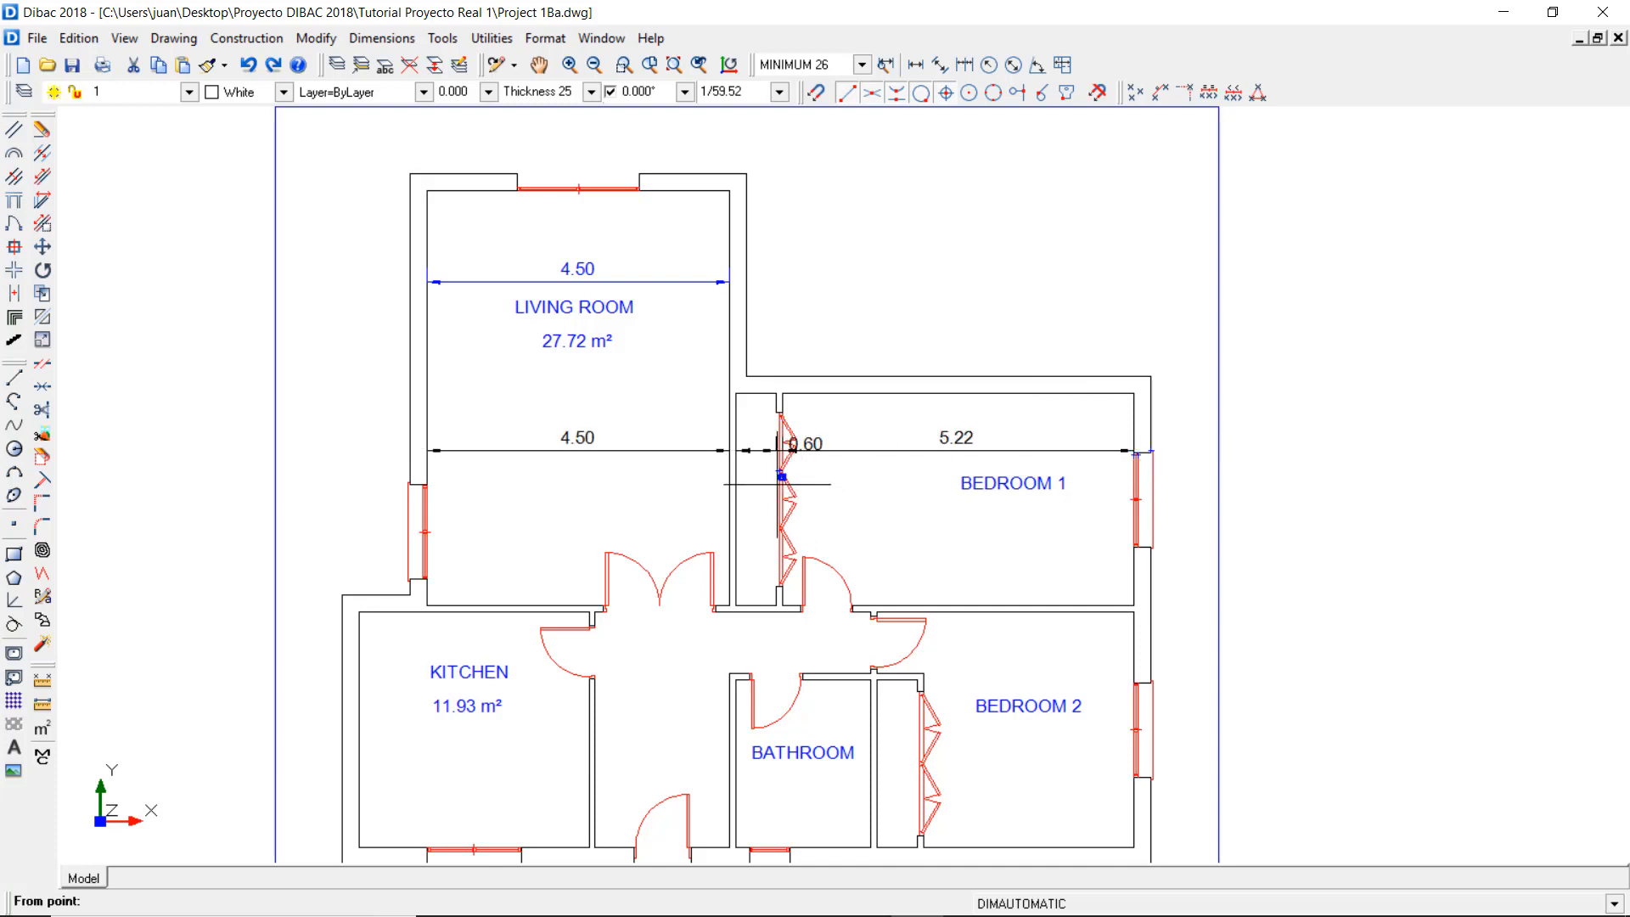
pyautogui.scroll(5, 745, 467)
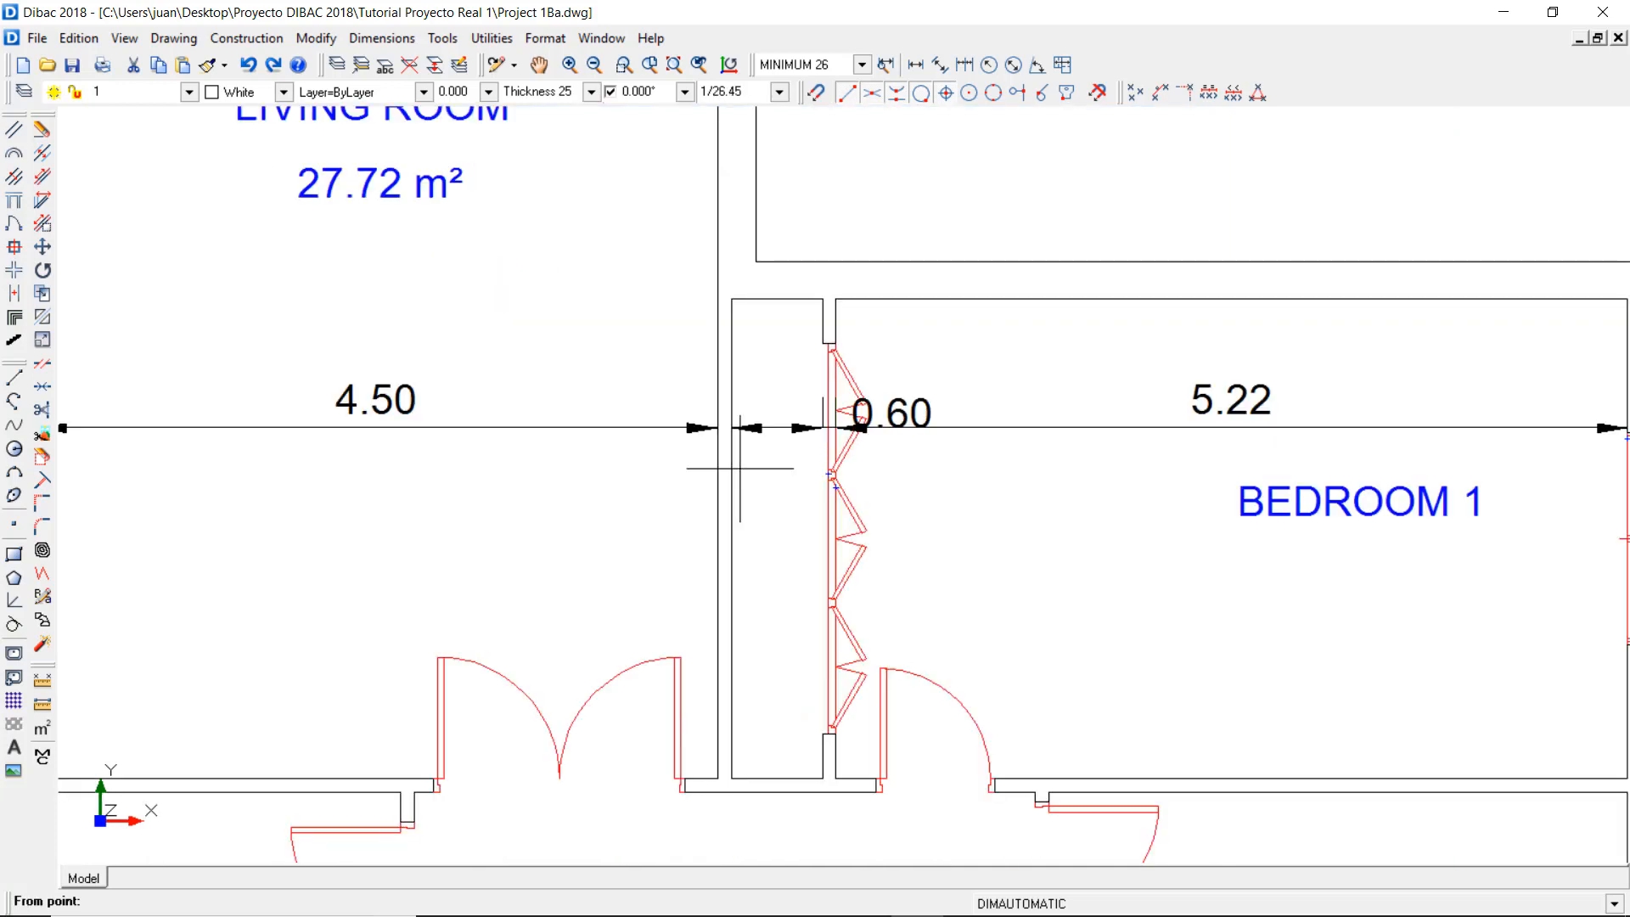
pyautogui.scroll(-5, 1030, 443)
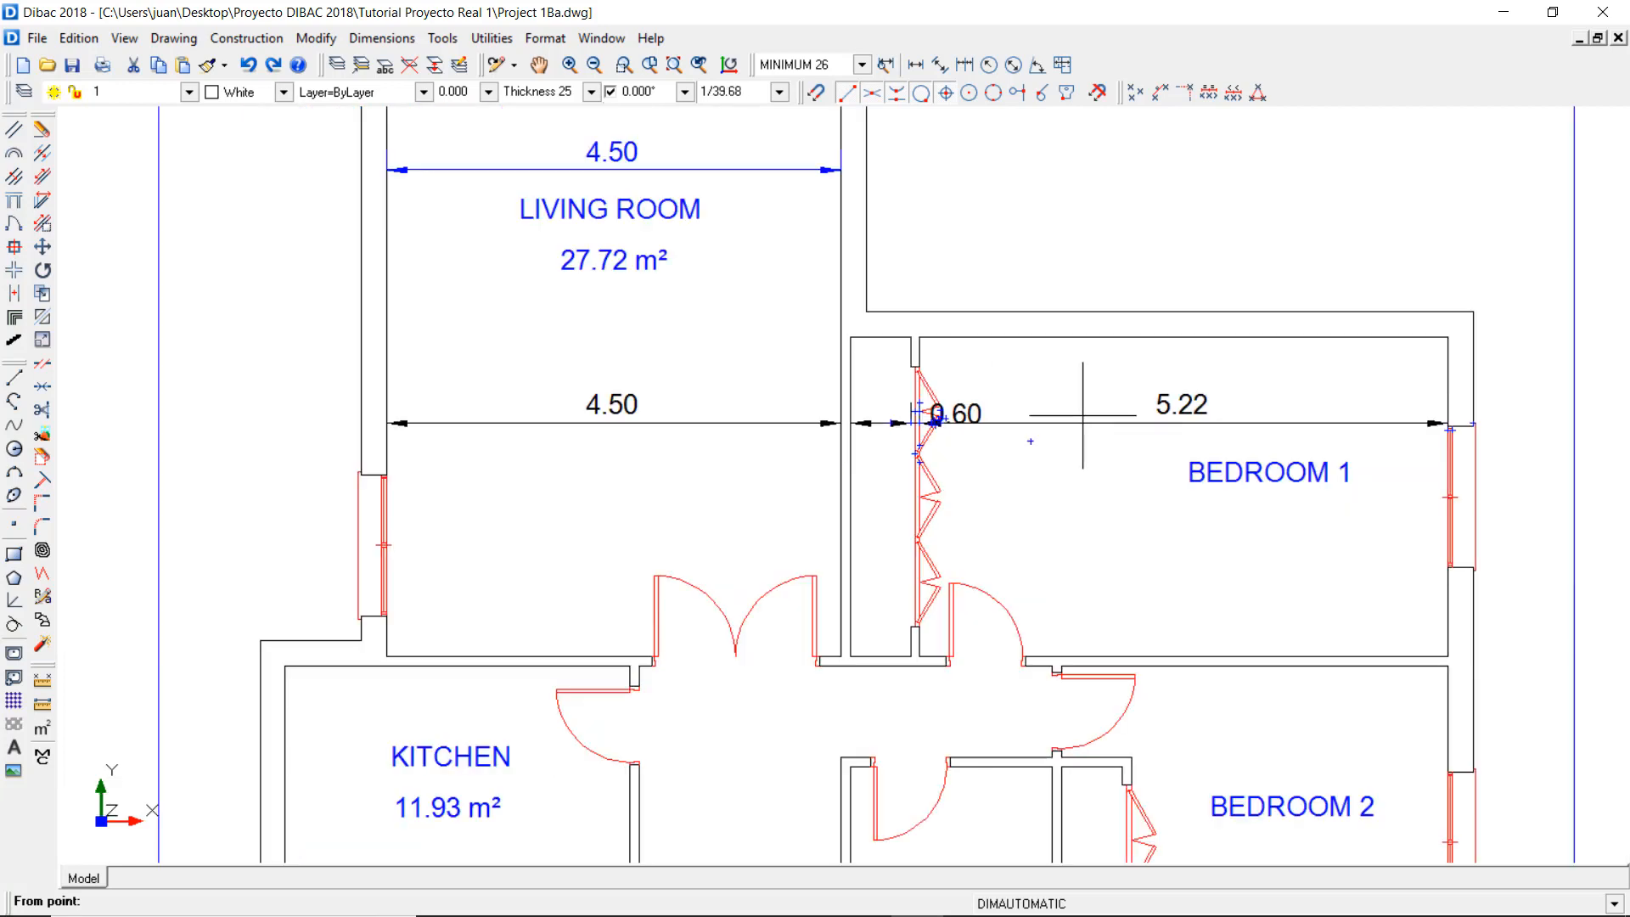
pyautogui.press('Escape')
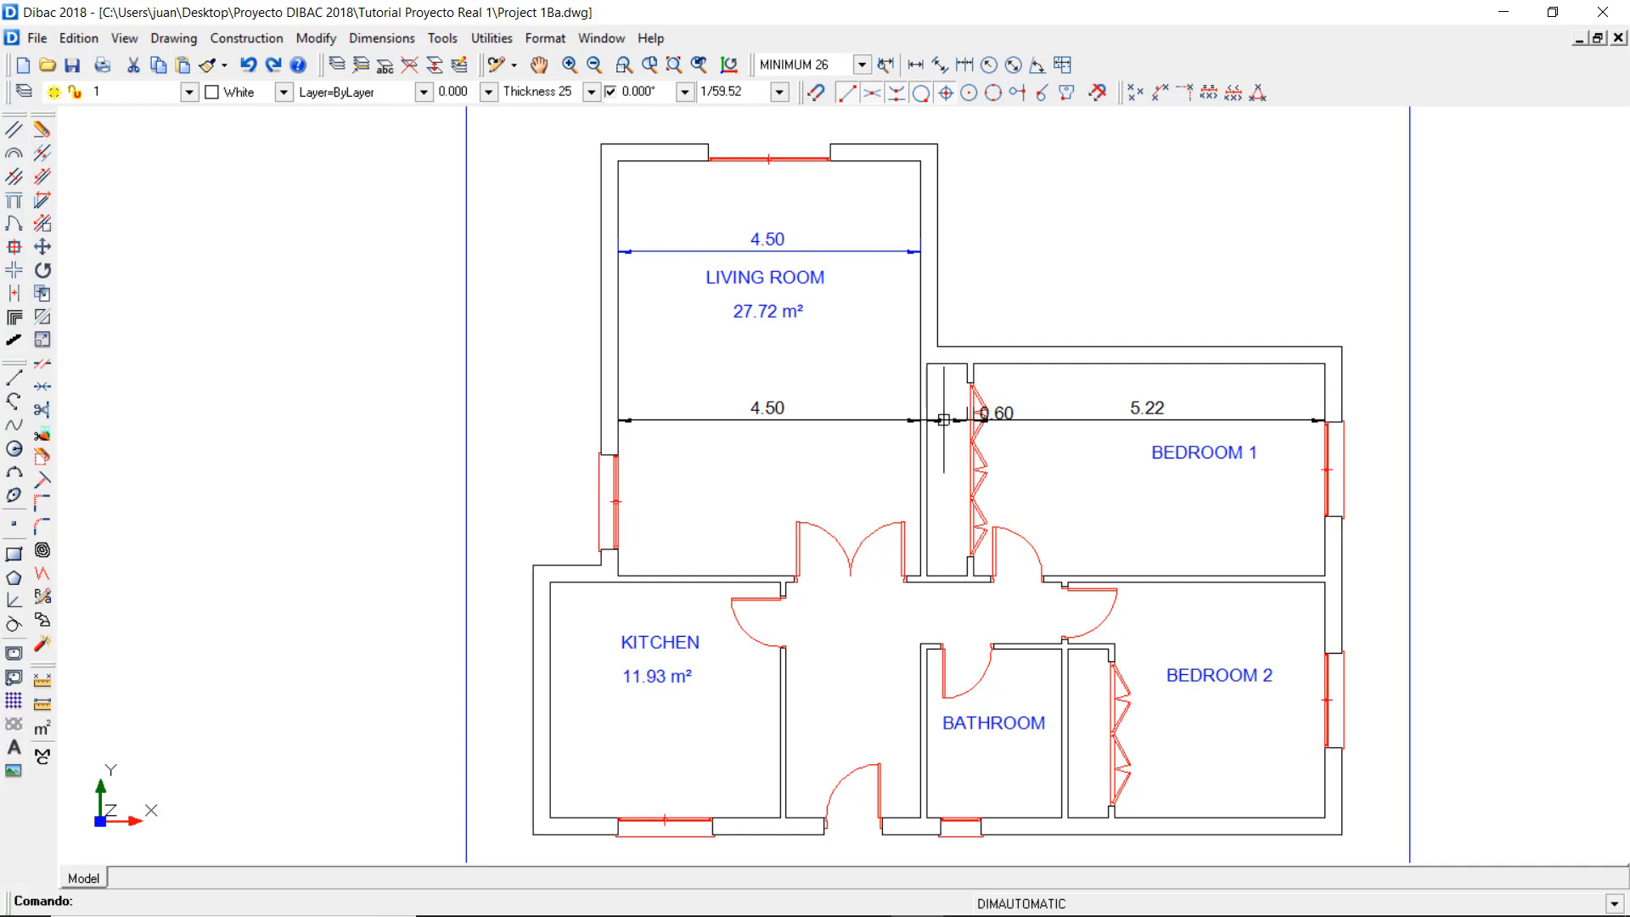
pyautogui.hotkey('ctrl', 'z')
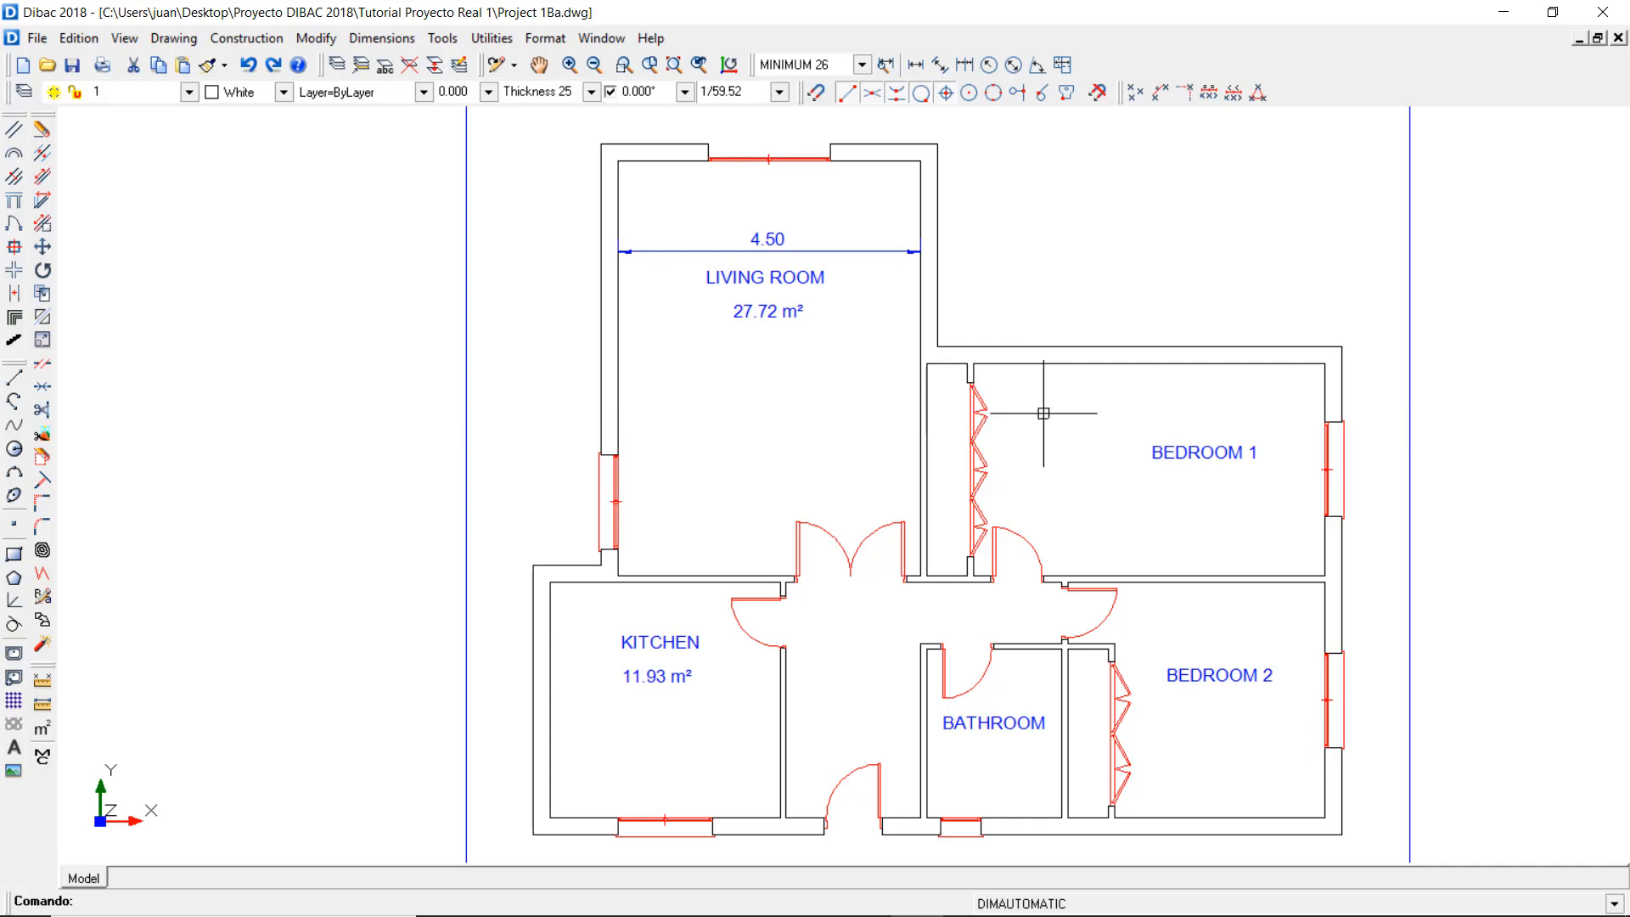
# - Set the text height of the MINIMUM 26 dimension style to 0.15 and select that style as current
pyautogui.click(885, 64)
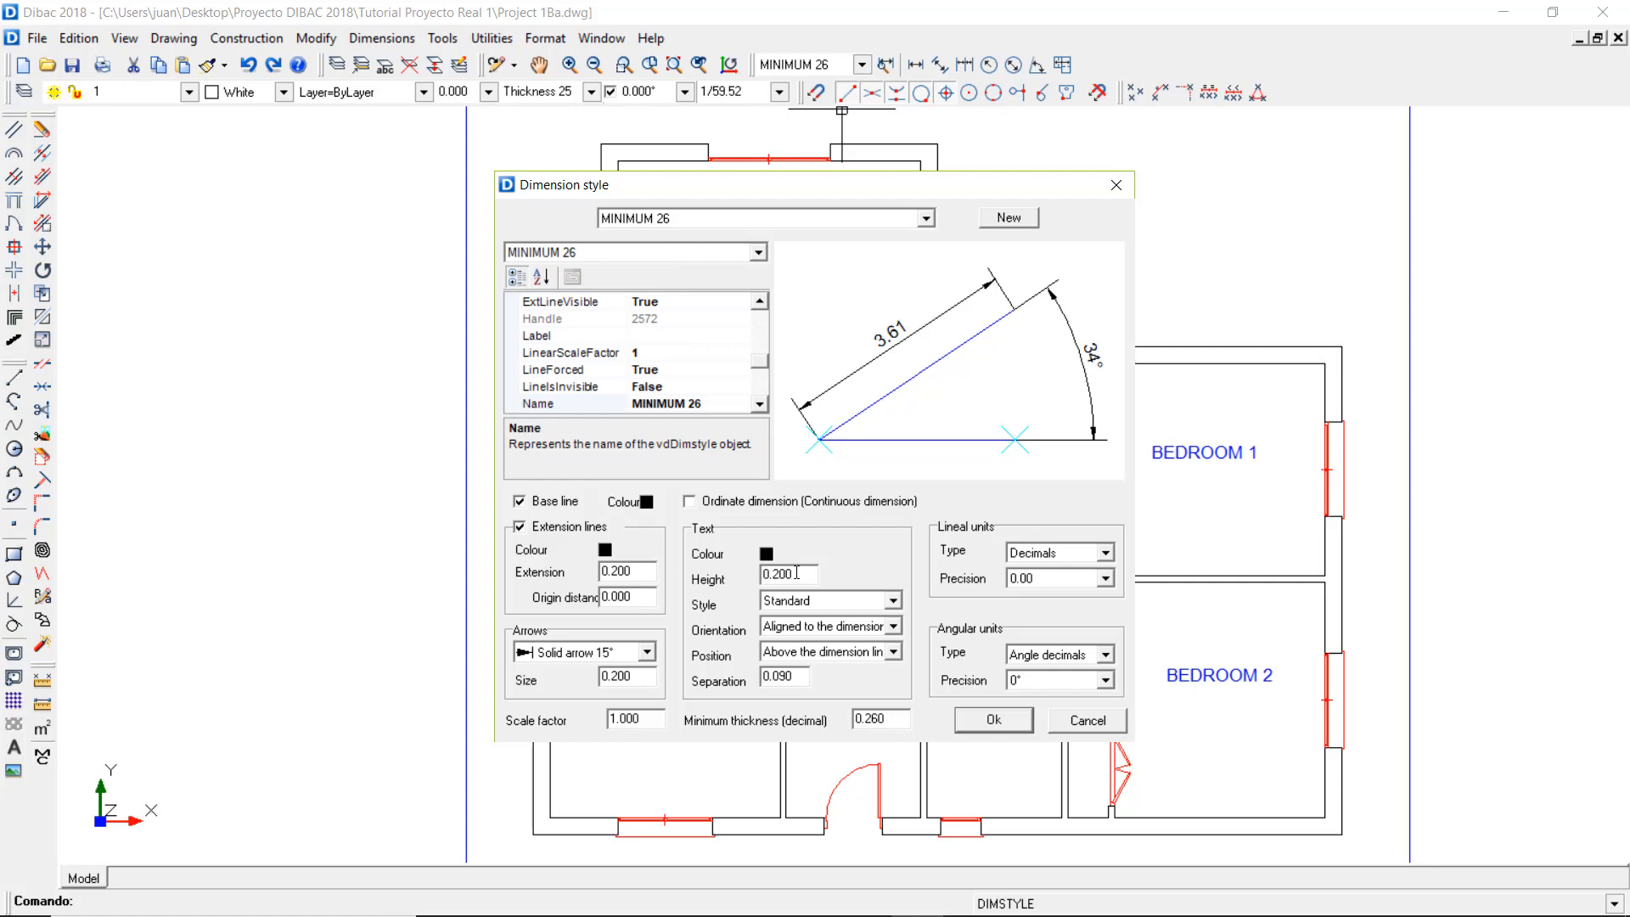
pyautogui.moveTo(774, 573); pyautogui.dragTo(783, 575)
pyautogui.write('15')
pyautogui.click(989, 720)
pyautogui.click(861, 64)
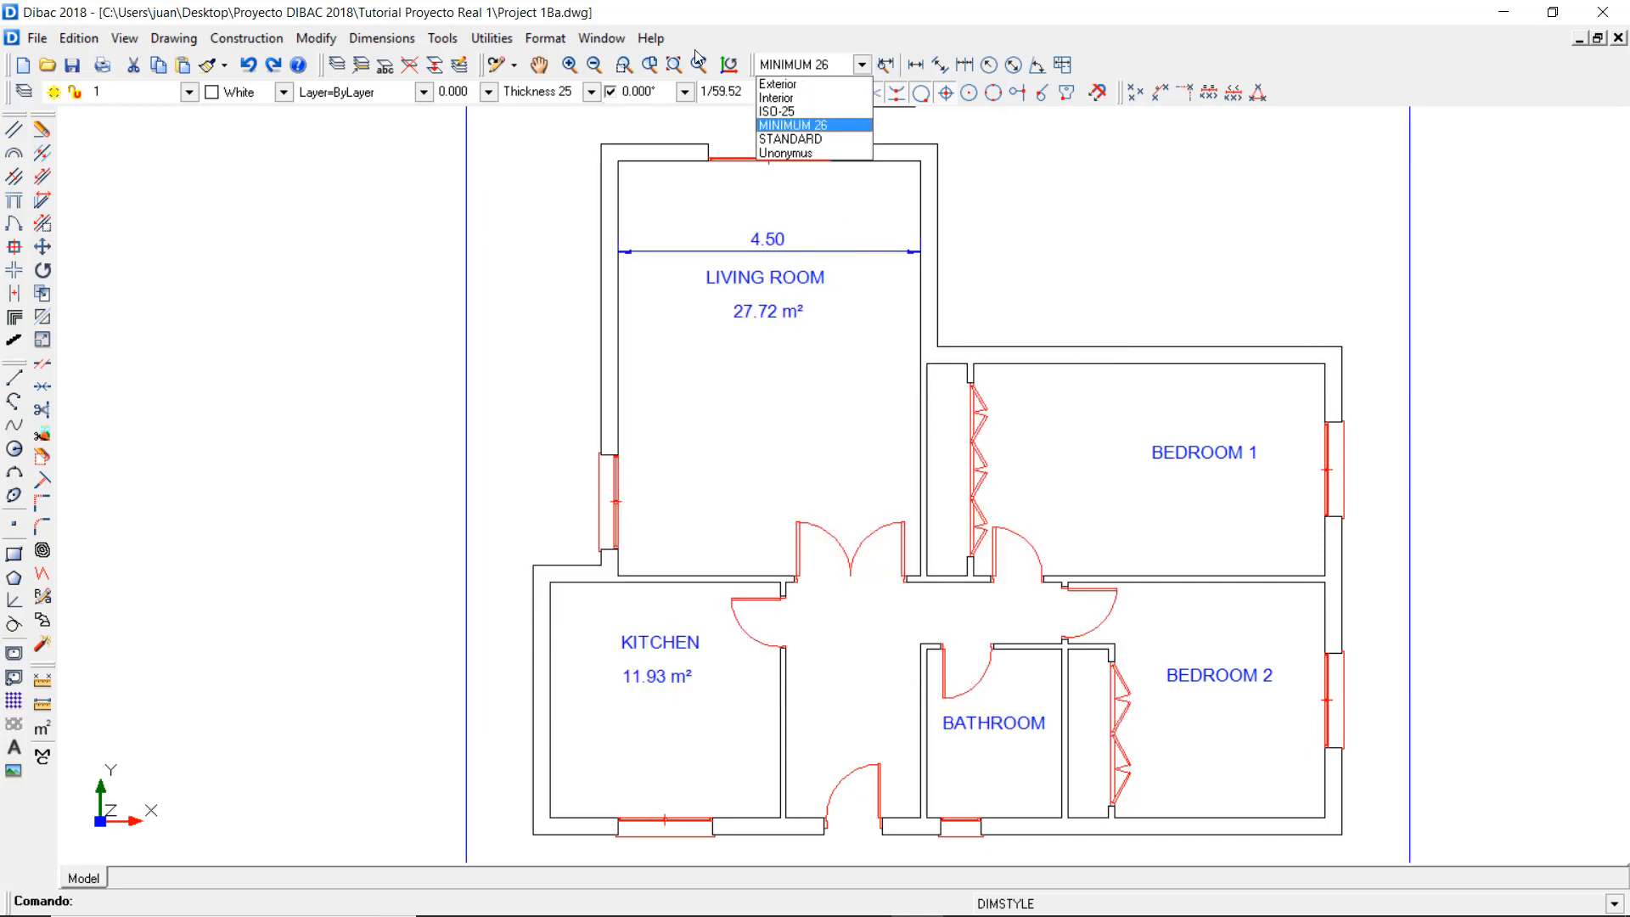
pyautogui.click(806, 124)
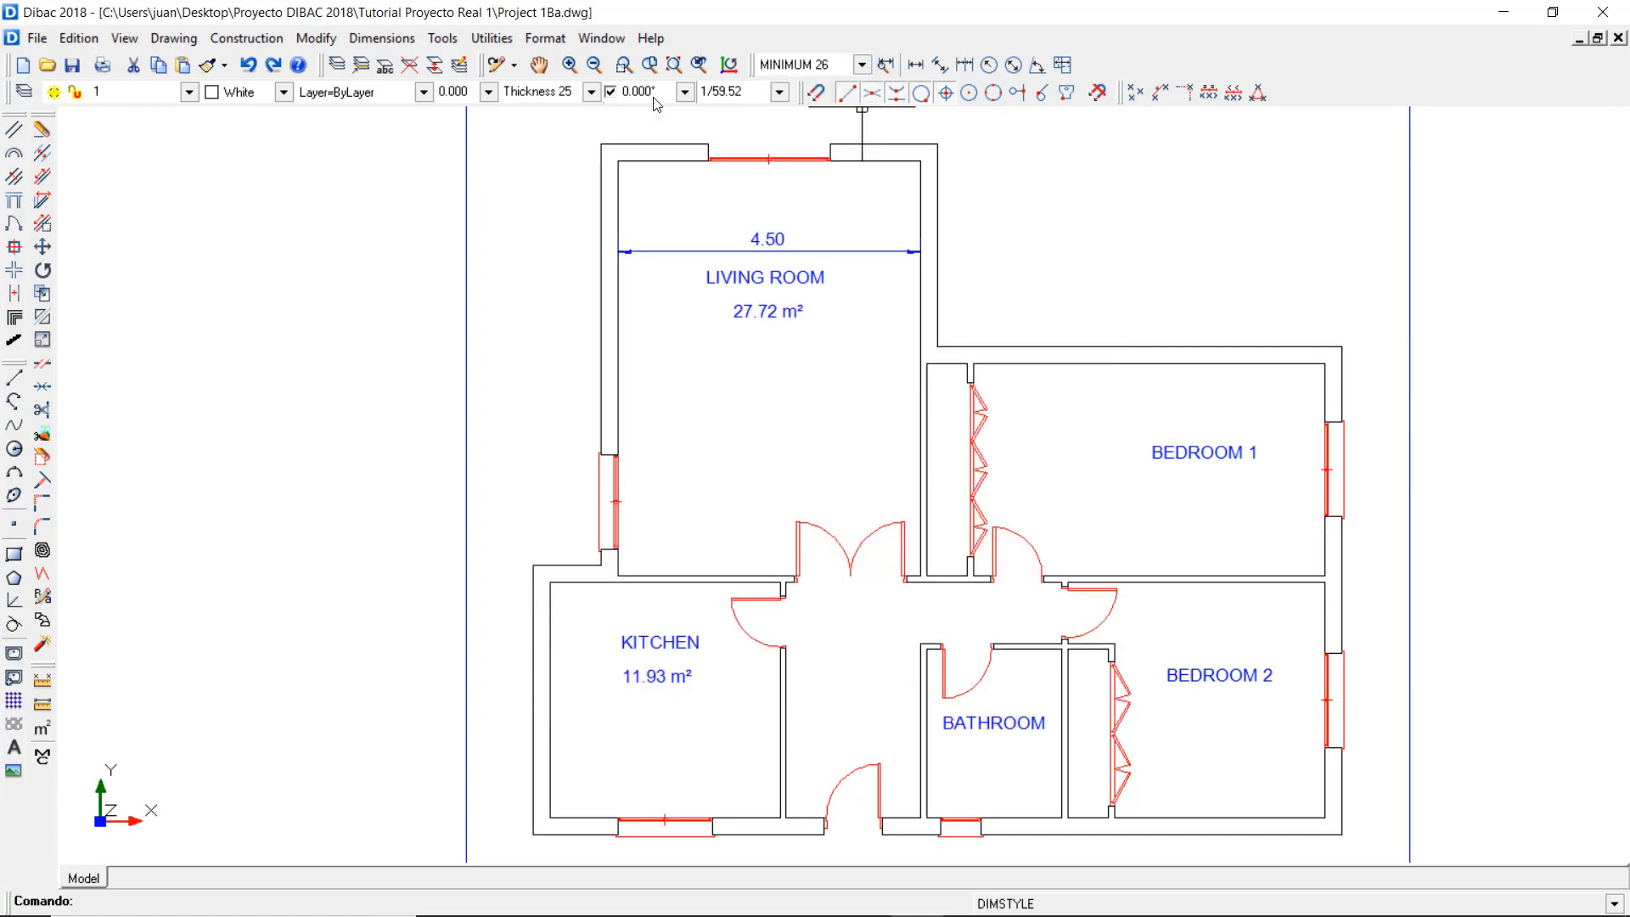
# - Add automatic horizontal dimensions in the MINIMUM 26 style across the living room, closet and BEDROOM 1
pyautogui.click(1060, 65)
pyautogui.click(575, 413)
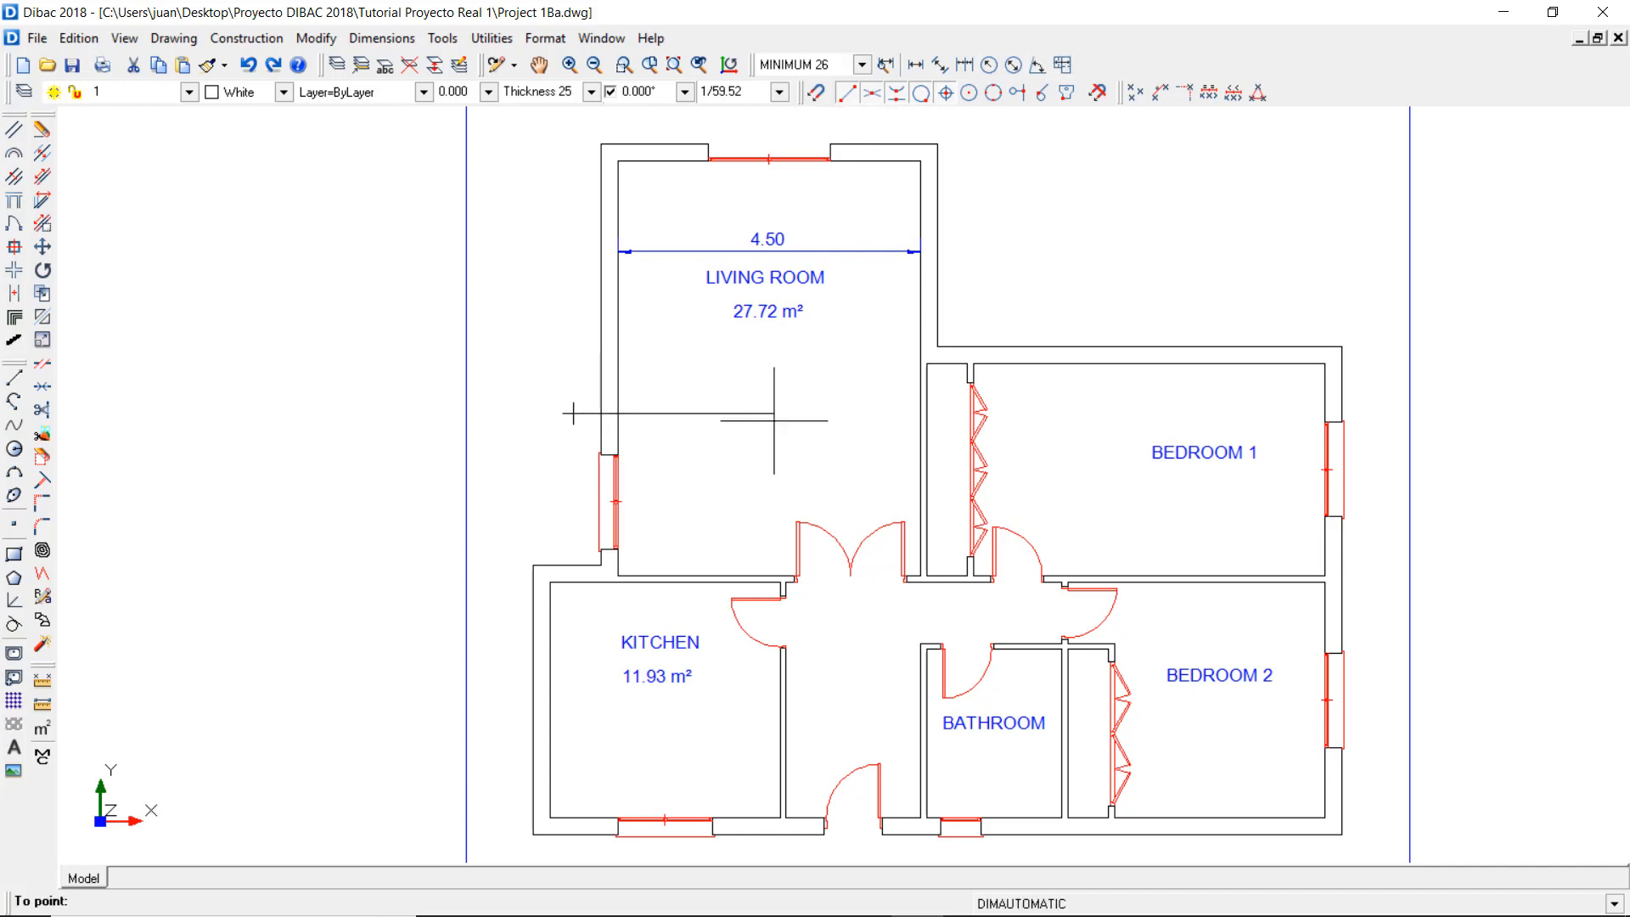
pyautogui.click(1372, 415)
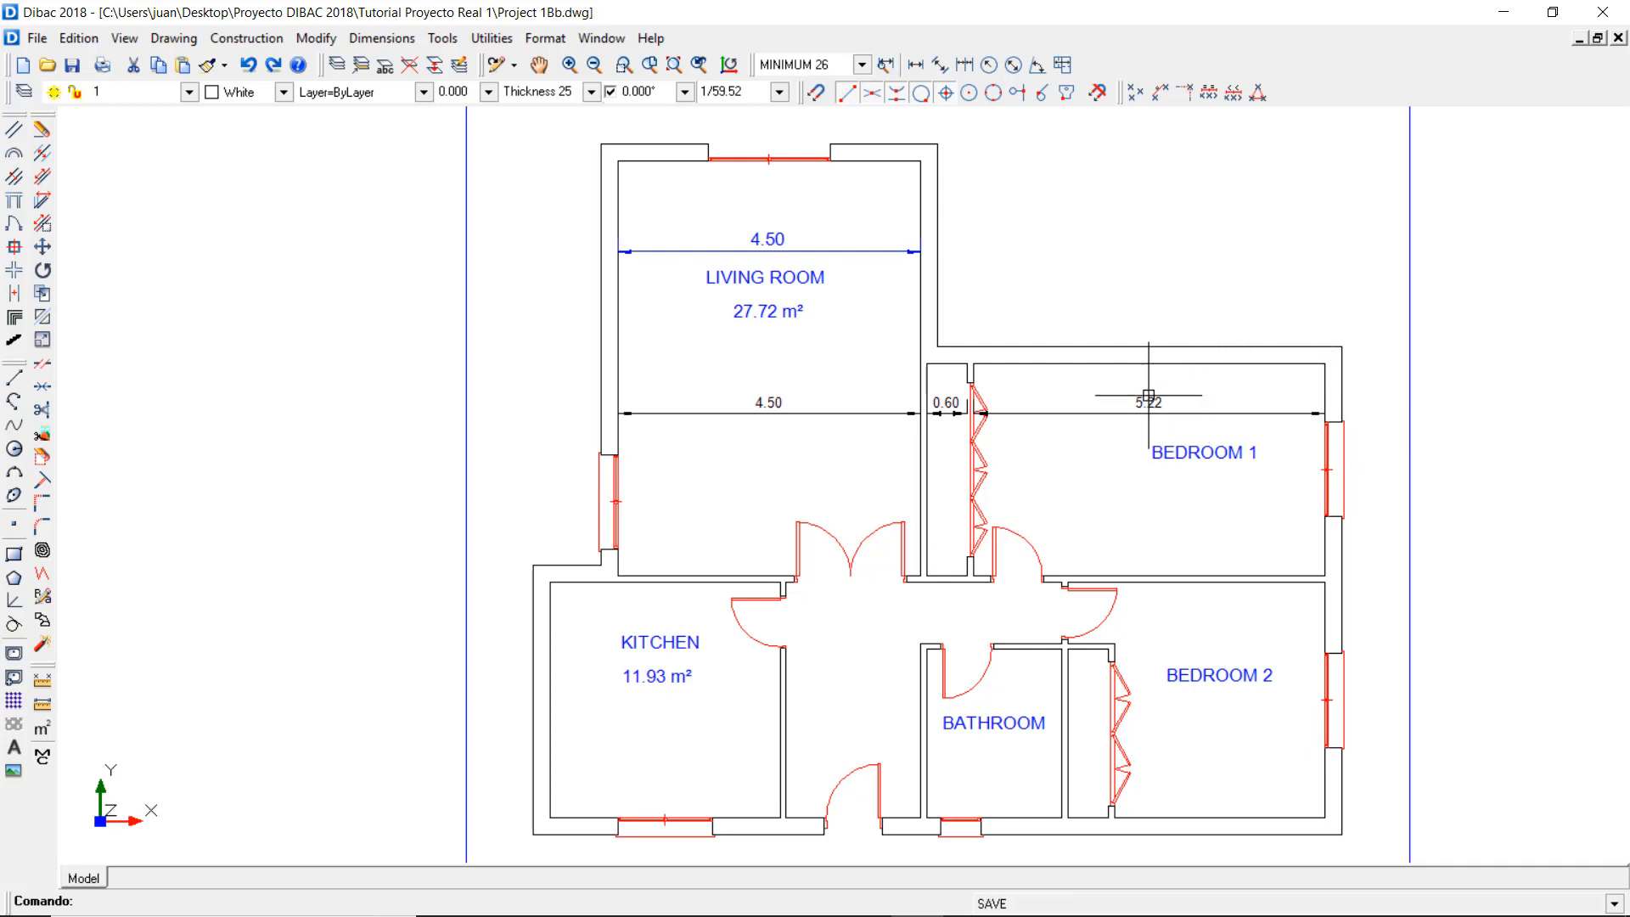
# - Change the colour of the new dimensions across the living room, closet and BEDROOM 1 to blue
pyautogui.click(1148, 402)
pyautogui.click(947, 404)
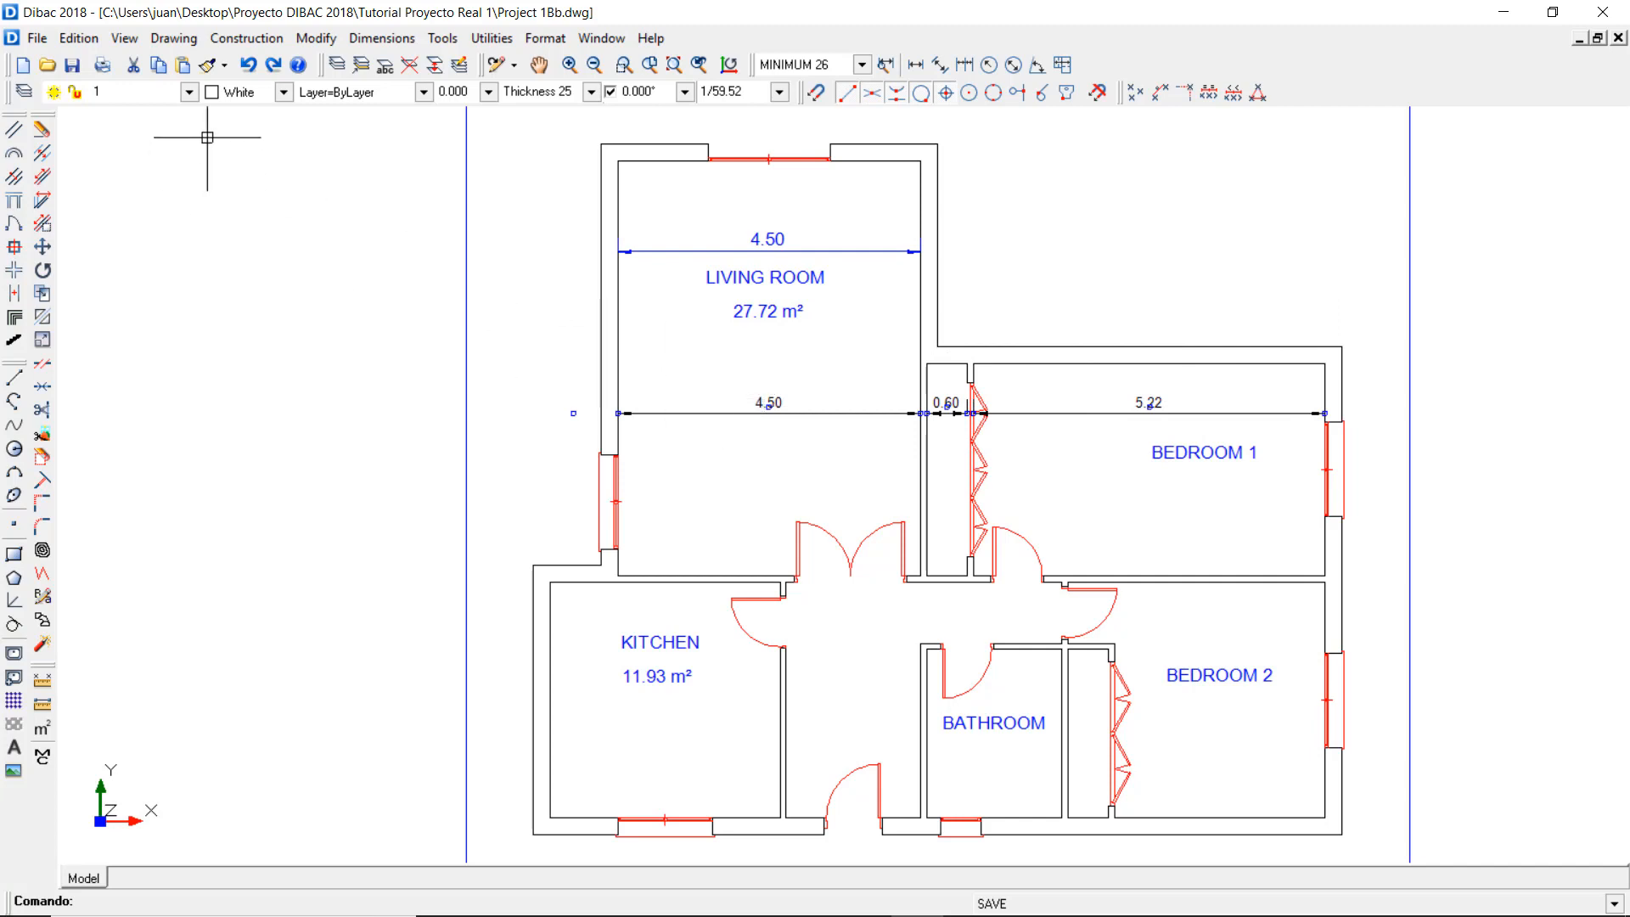
pyautogui.click(234, 91)
pyautogui.click(228, 207)
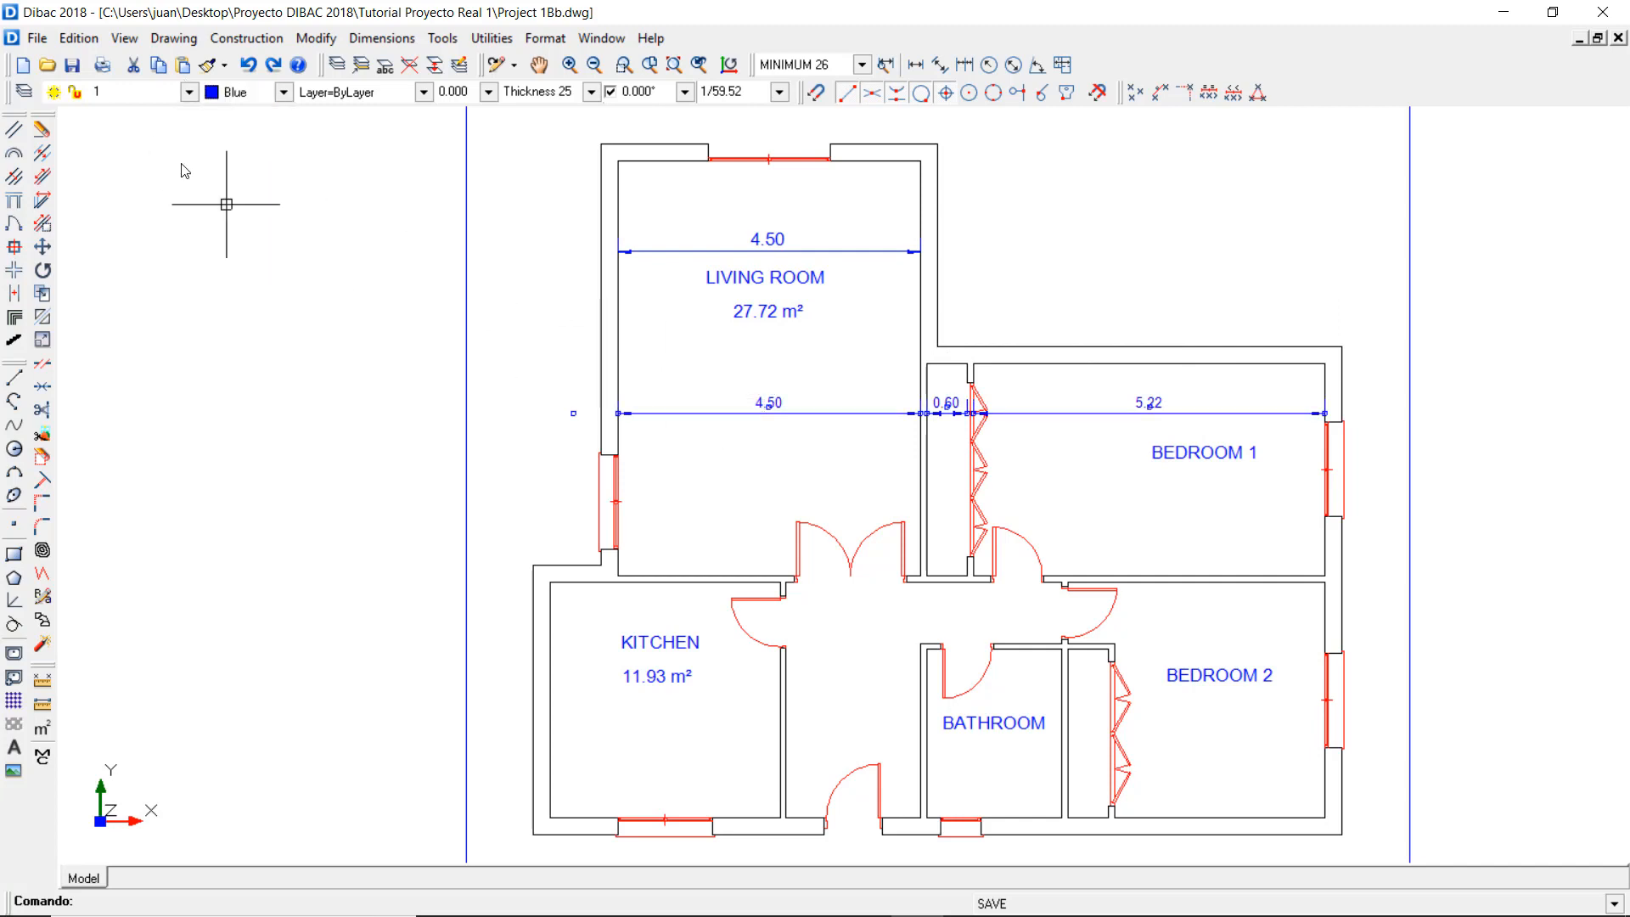
pyautogui.press('Escape')
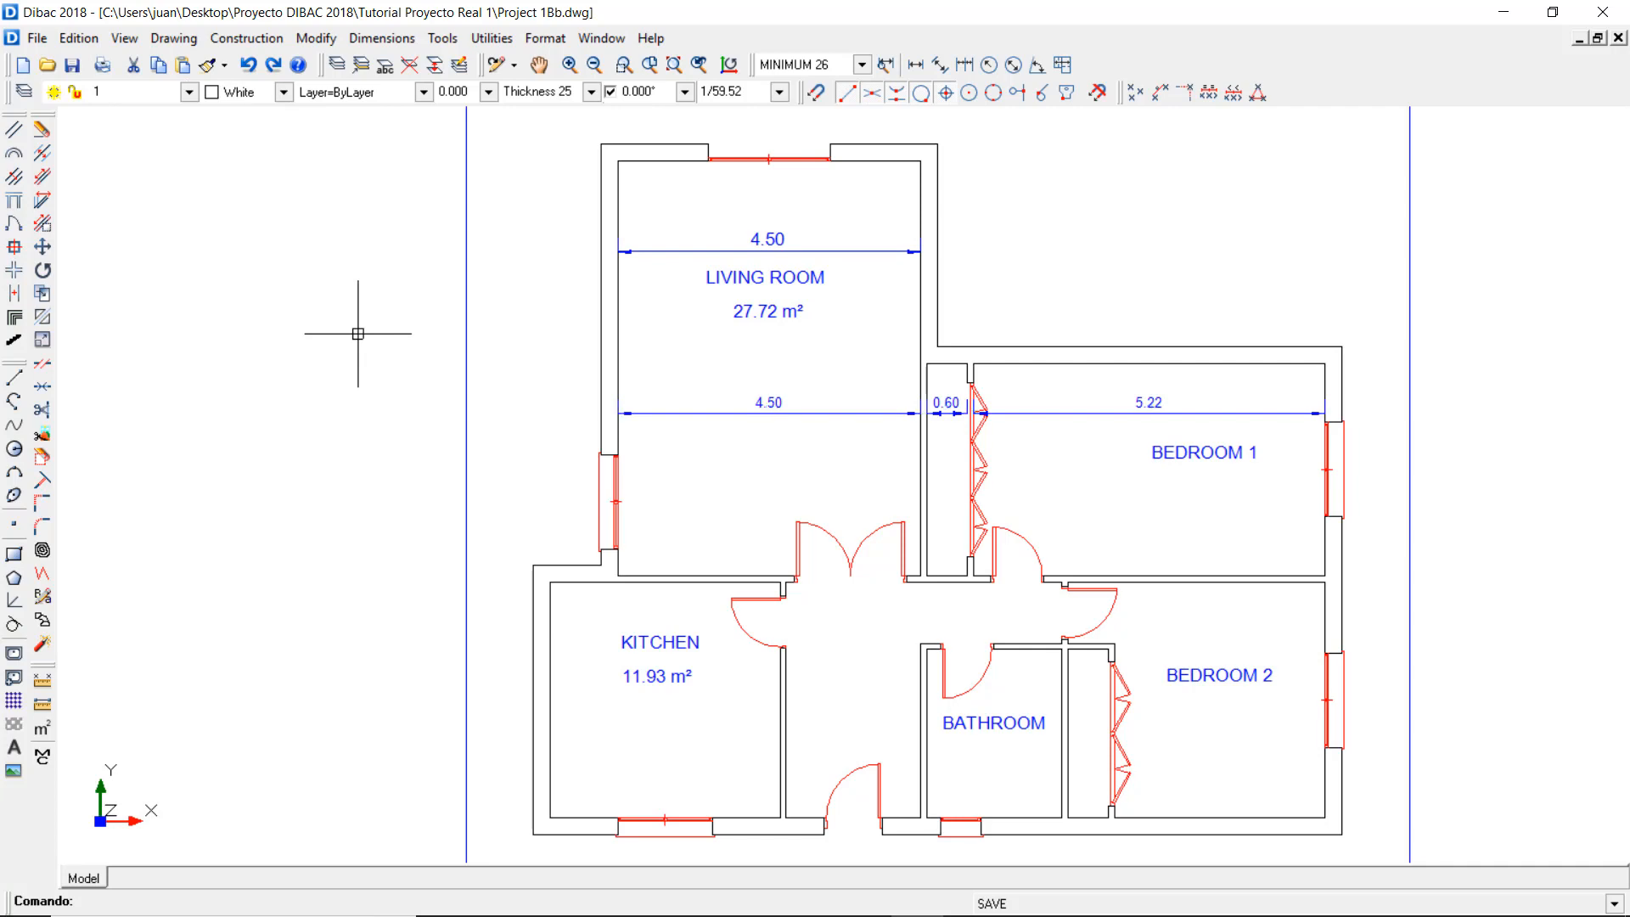
# - Add a dimension style with the name EXTERIOR
pyautogui.scroll(-2, 357, 334)
pyautogui.moveTo(582, 331); pyautogui.dragTo(502, 351, button='middle')
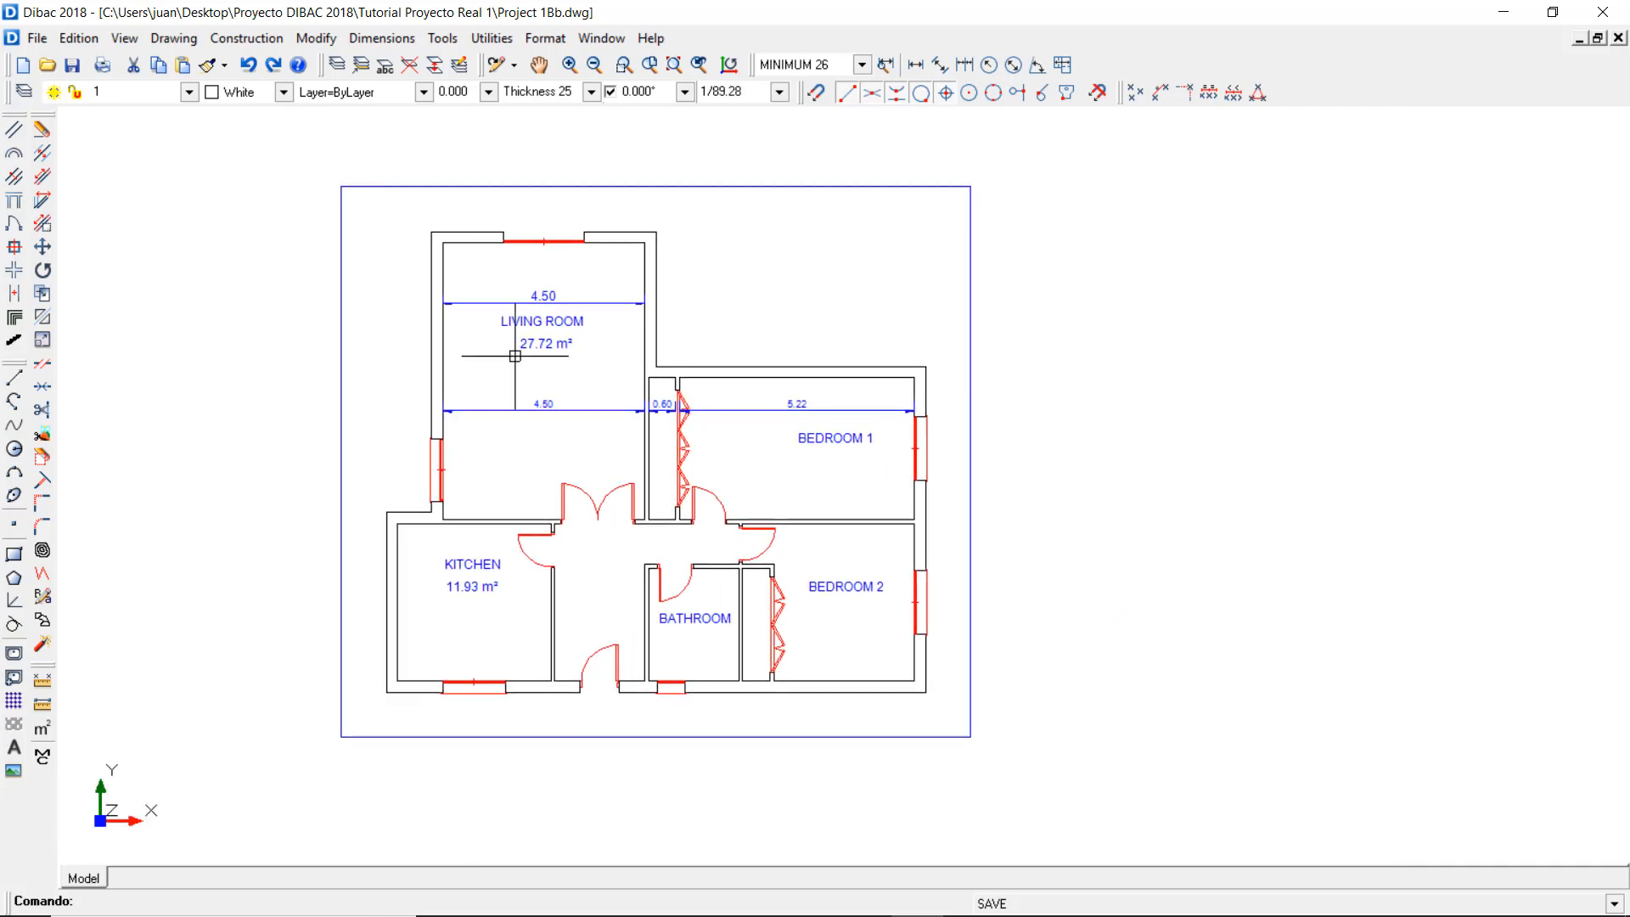
pyautogui.click(885, 64)
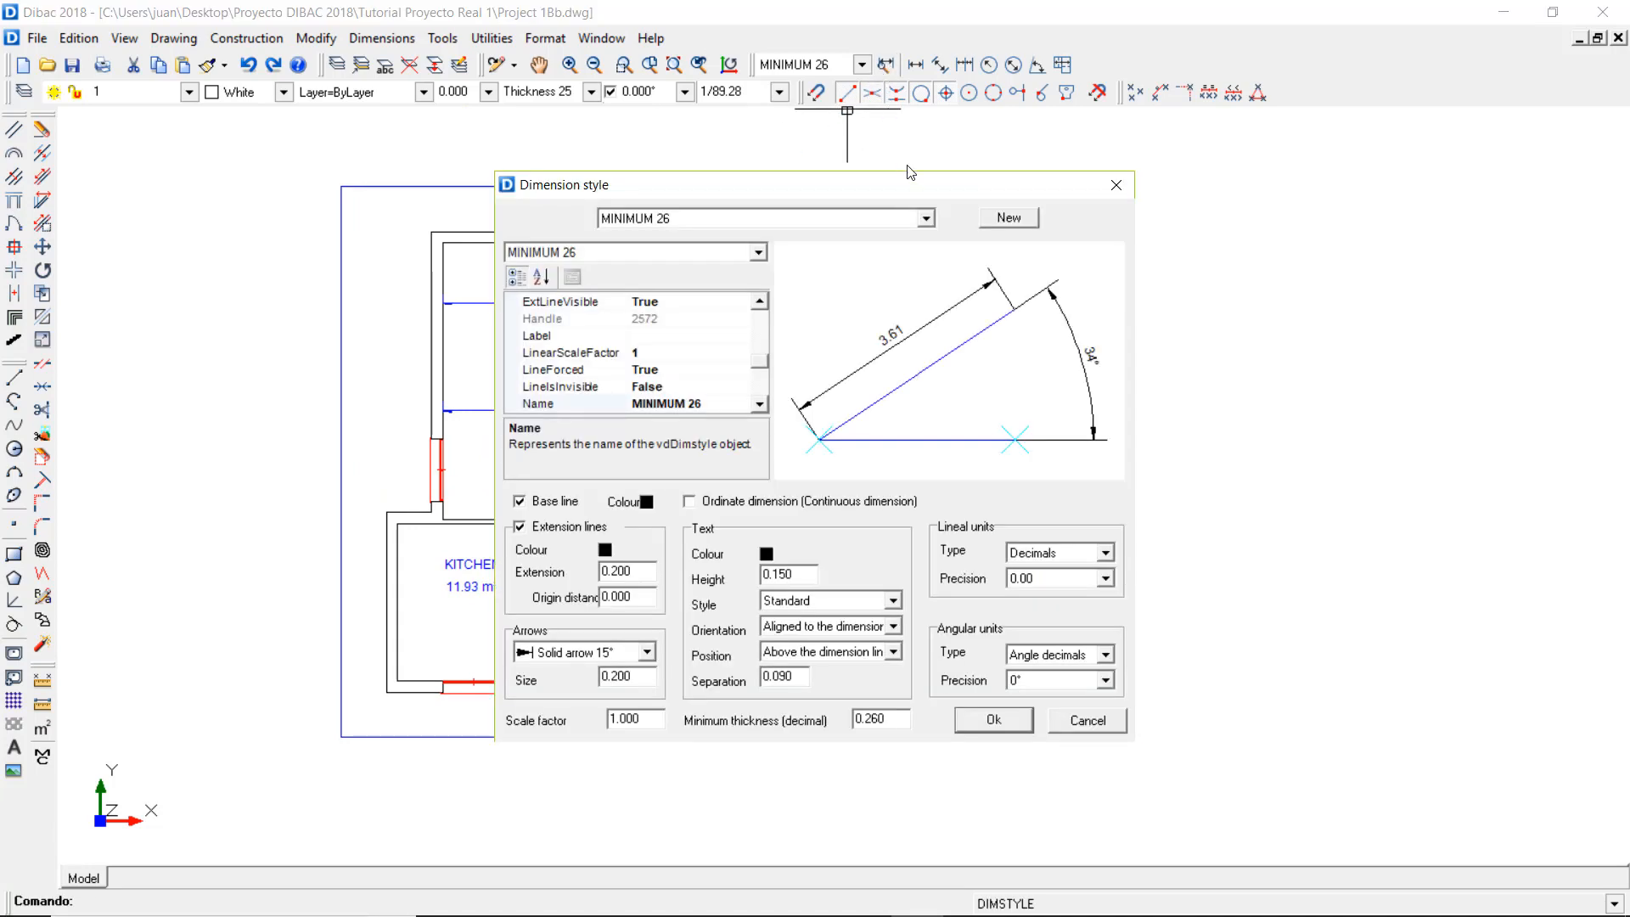
pyautogui.click(1003, 219)
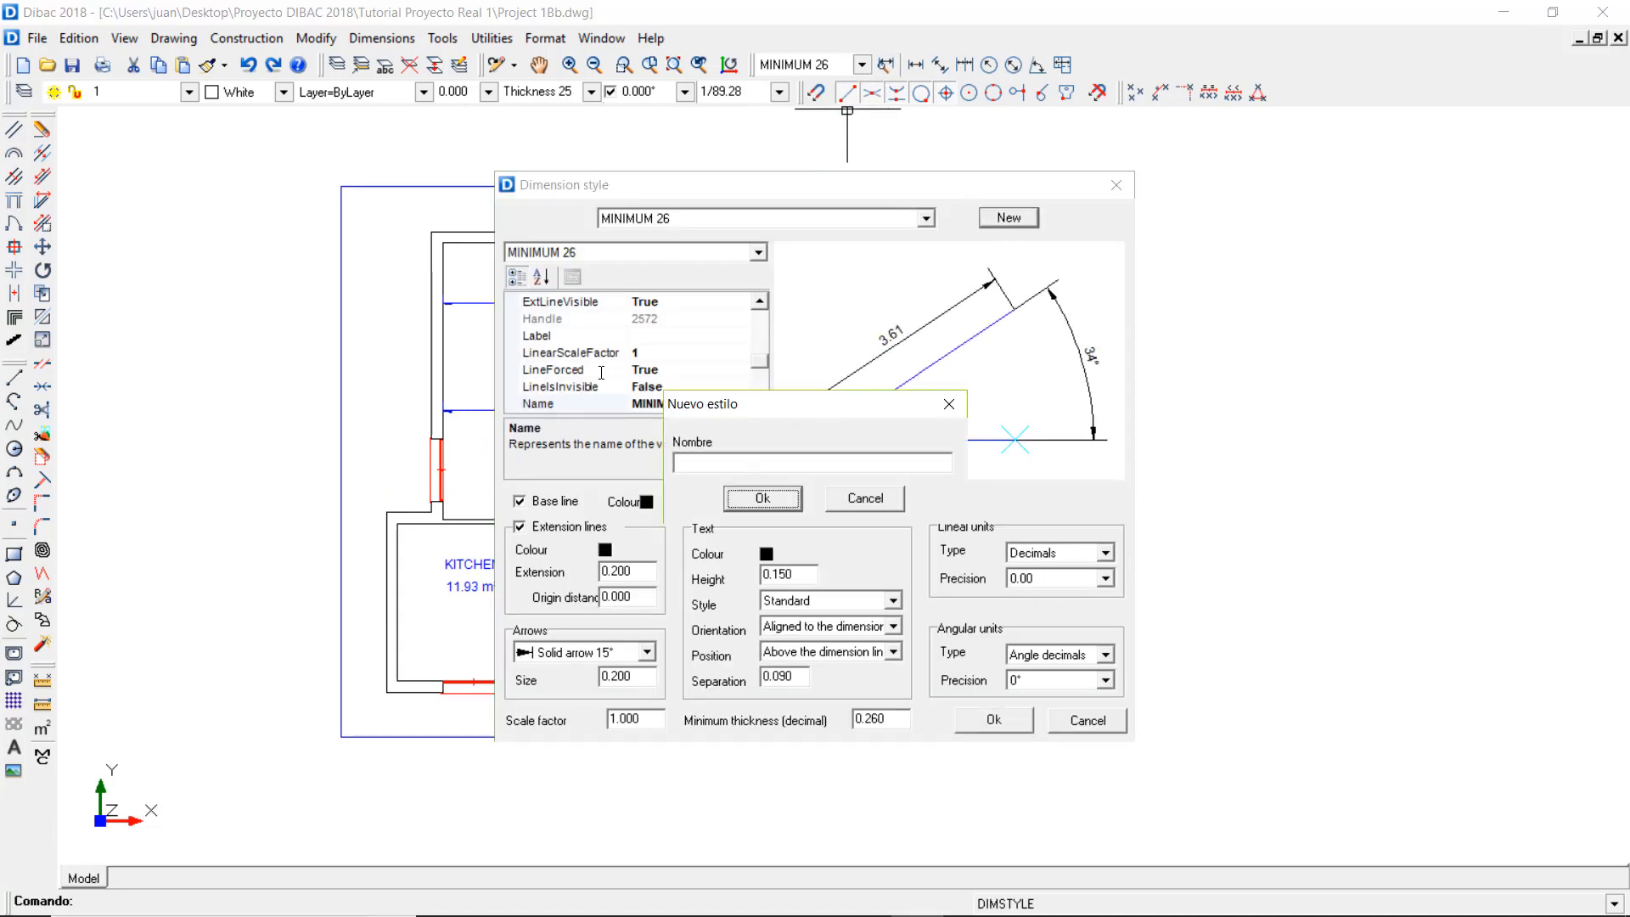
pyautogui.click(758, 464)
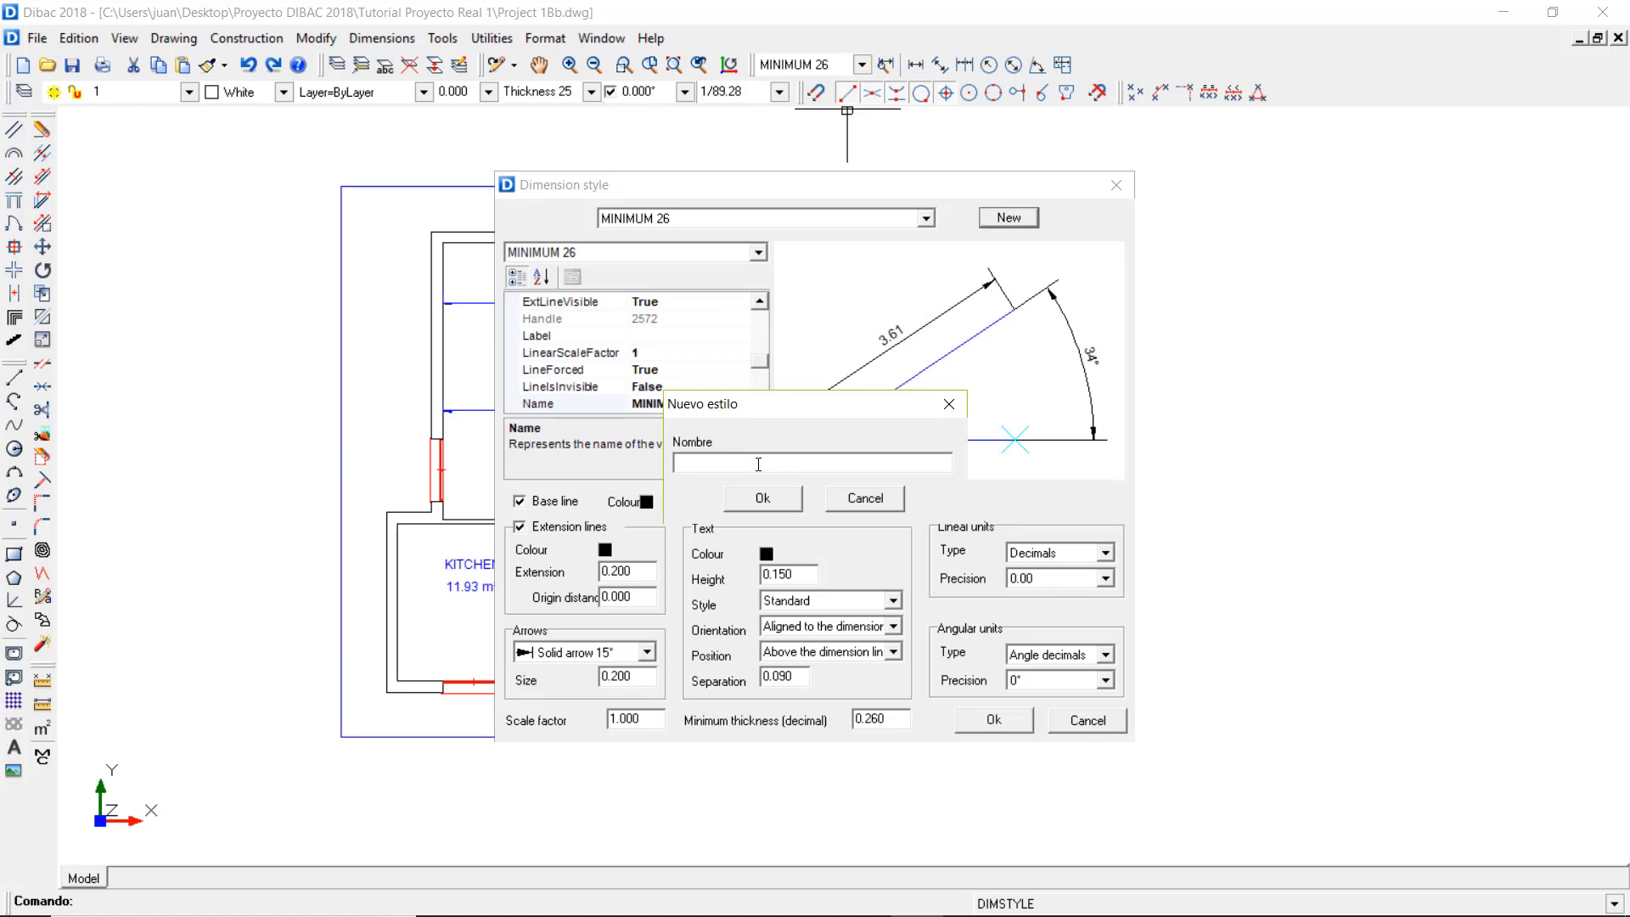
pyautogui.write('EXTERIOR')
pyautogui.click(762, 501)
# - Configure the Exterior dimension style with a 0.3 extension, 0.2 text height and 0 minimum thickness
pyautogui.moveTo(652, 570); pyautogui.dragTo(613, 568)
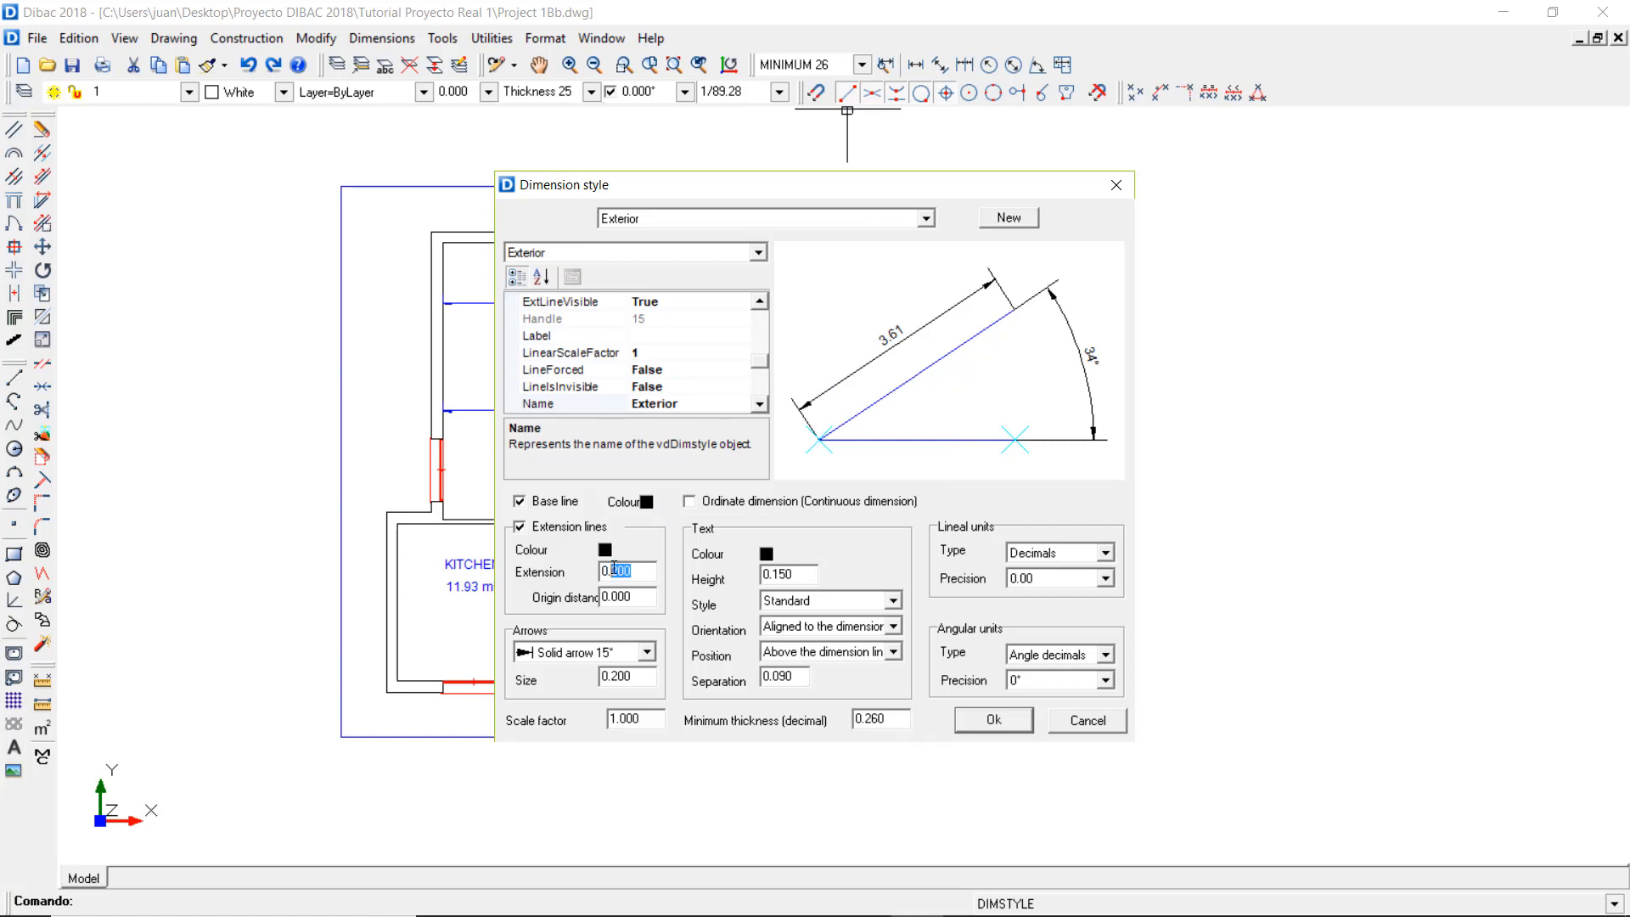
pyautogui.write('3')
pyautogui.press('Tab')
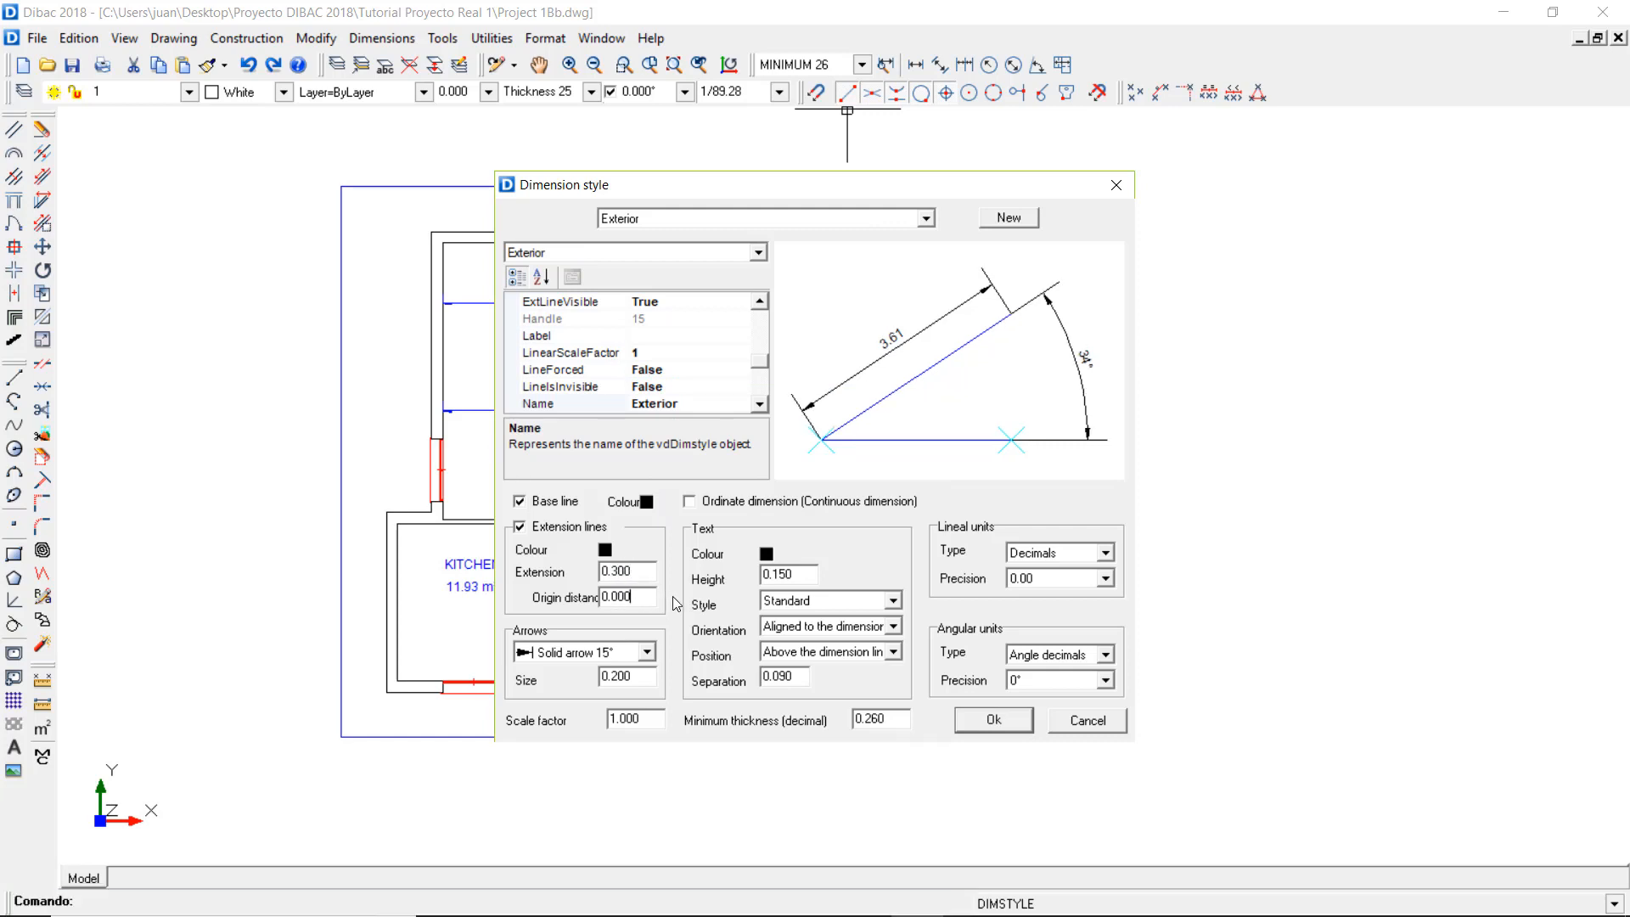
pyautogui.moveTo(766, 573); pyautogui.dragTo(811, 575)
pyautogui.write('2')
pyautogui.moveTo(888, 718); pyautogui.dragTo(828, 713)
pyautogui.write('0')
pyautogui.press('Return')
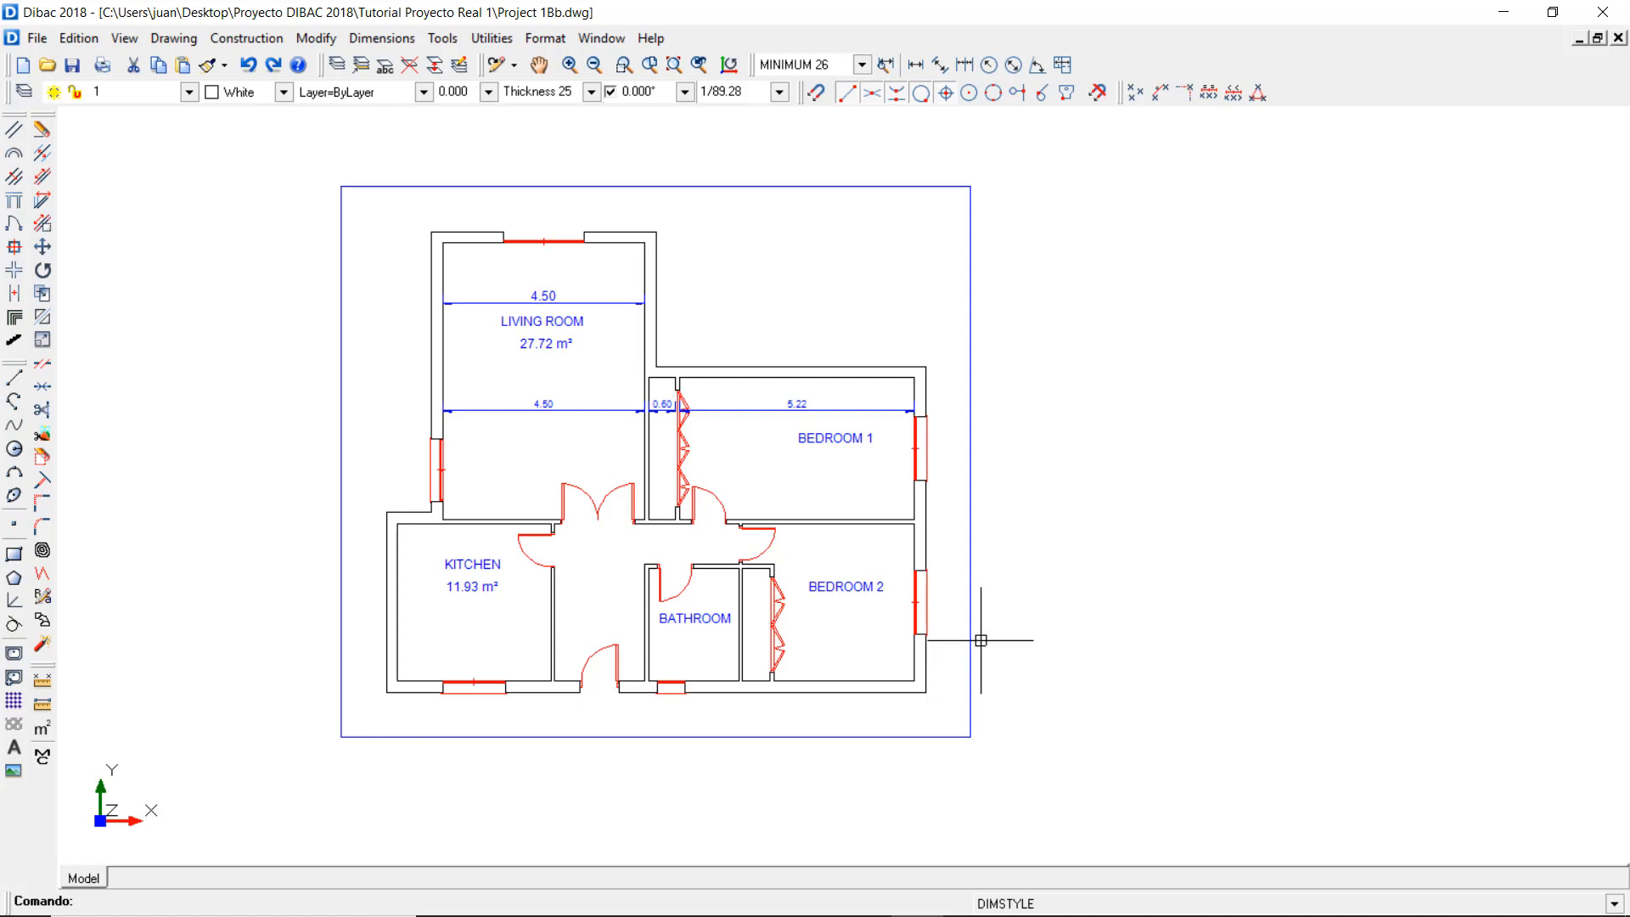
# - Set the current drawing colour to blue and the current dimension style to Exterior
pyautogui.click(284, 91)
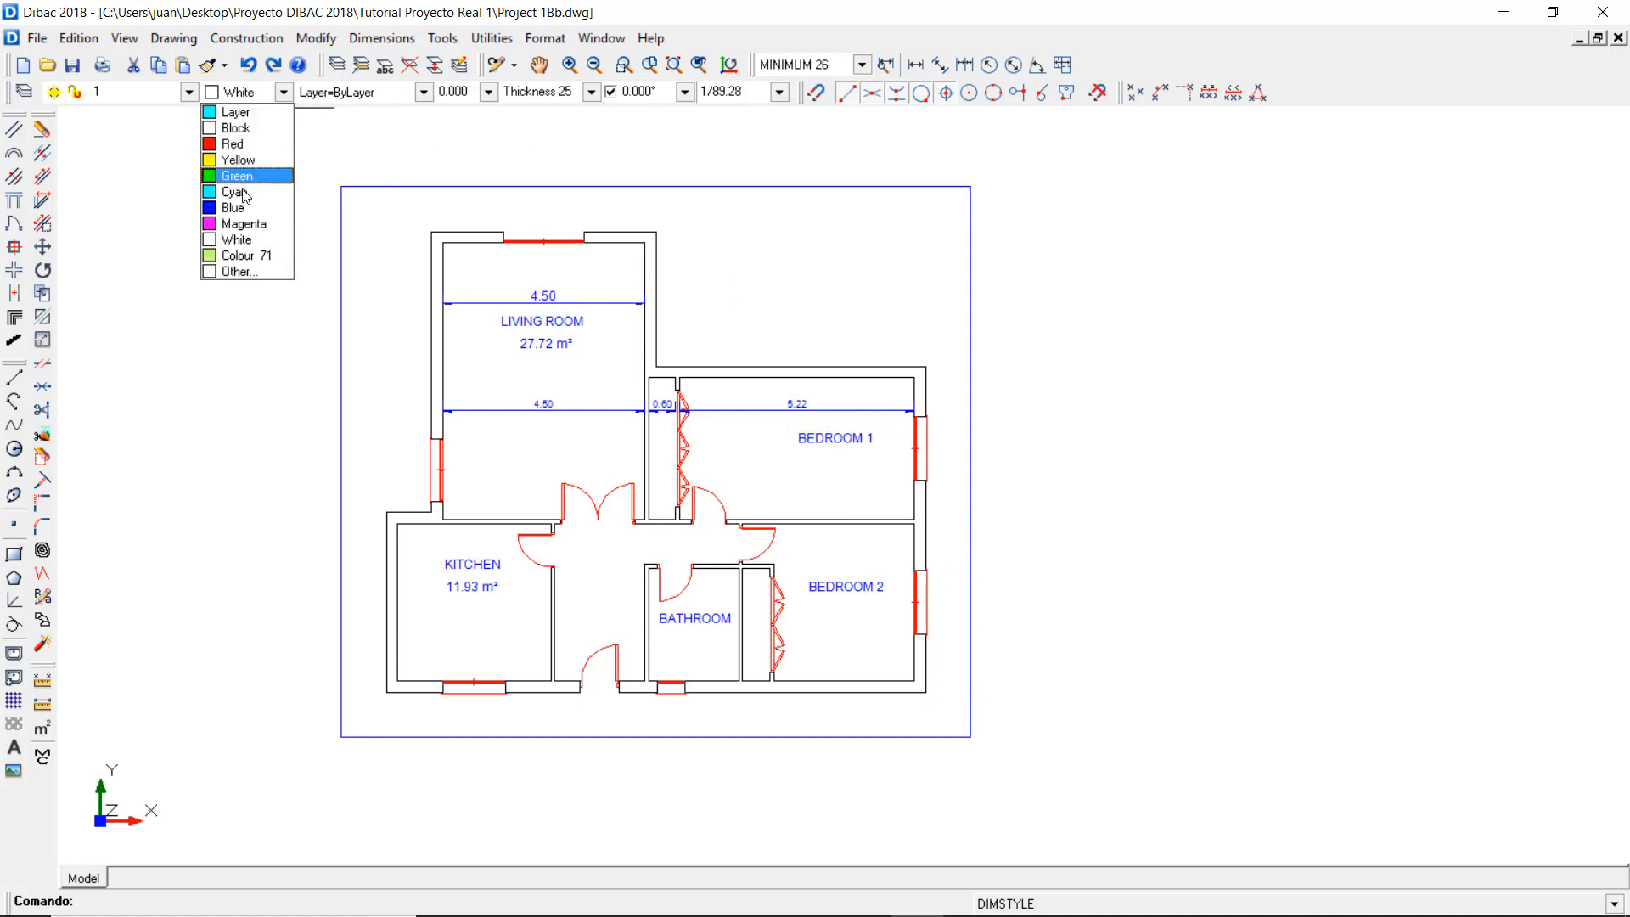
pyautogui.click(240, 208)
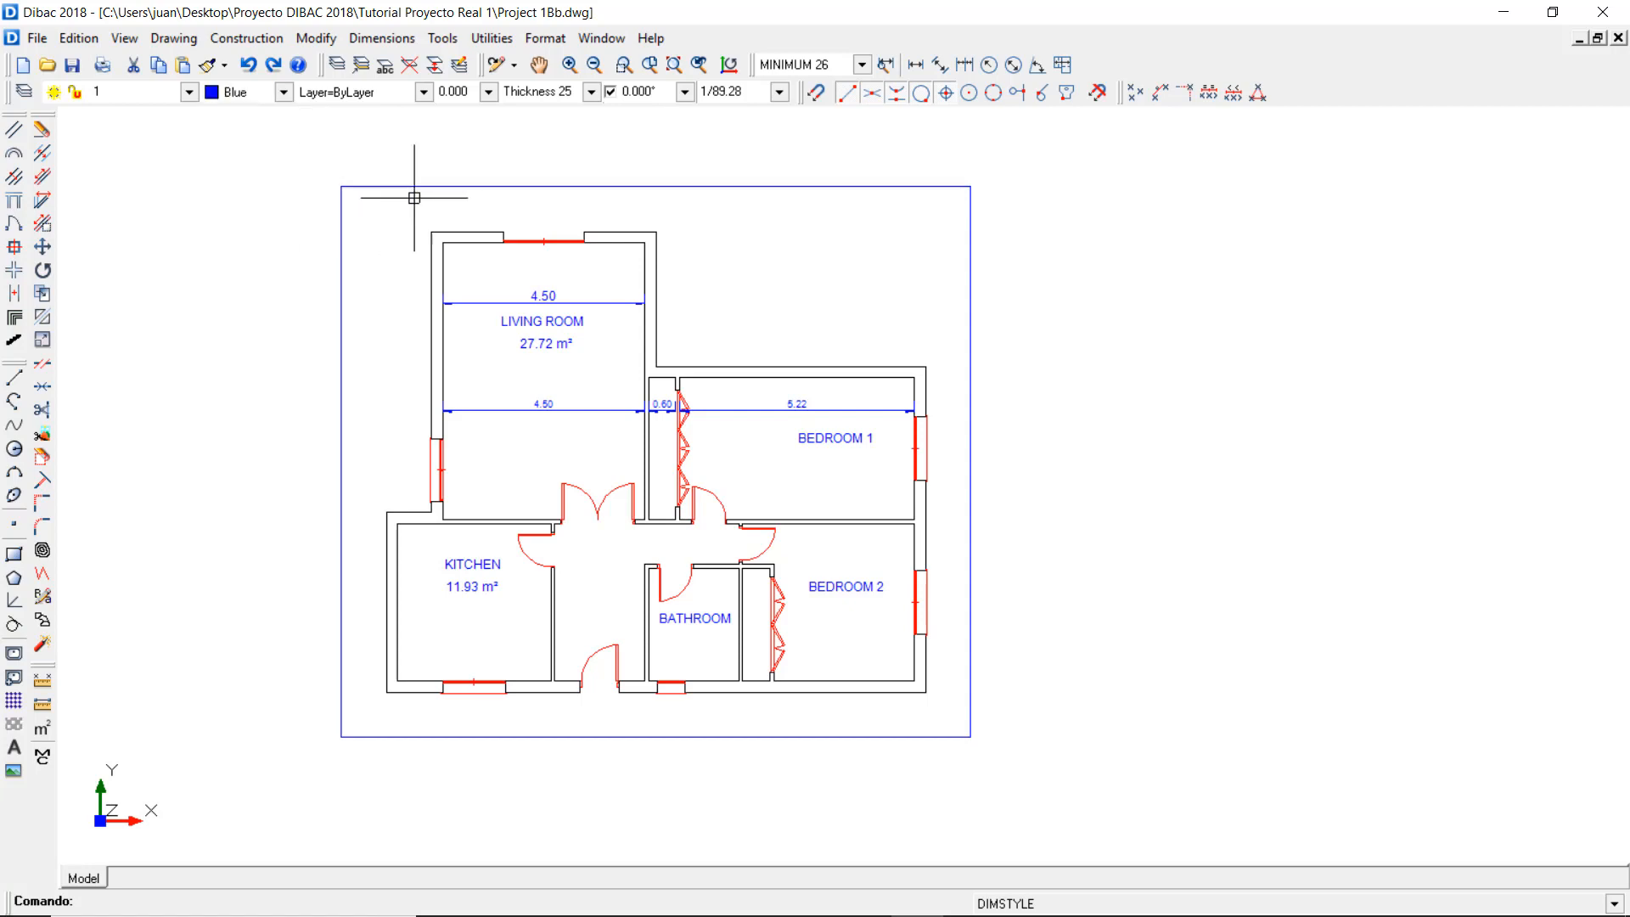
pyautogui.click(861, 65)
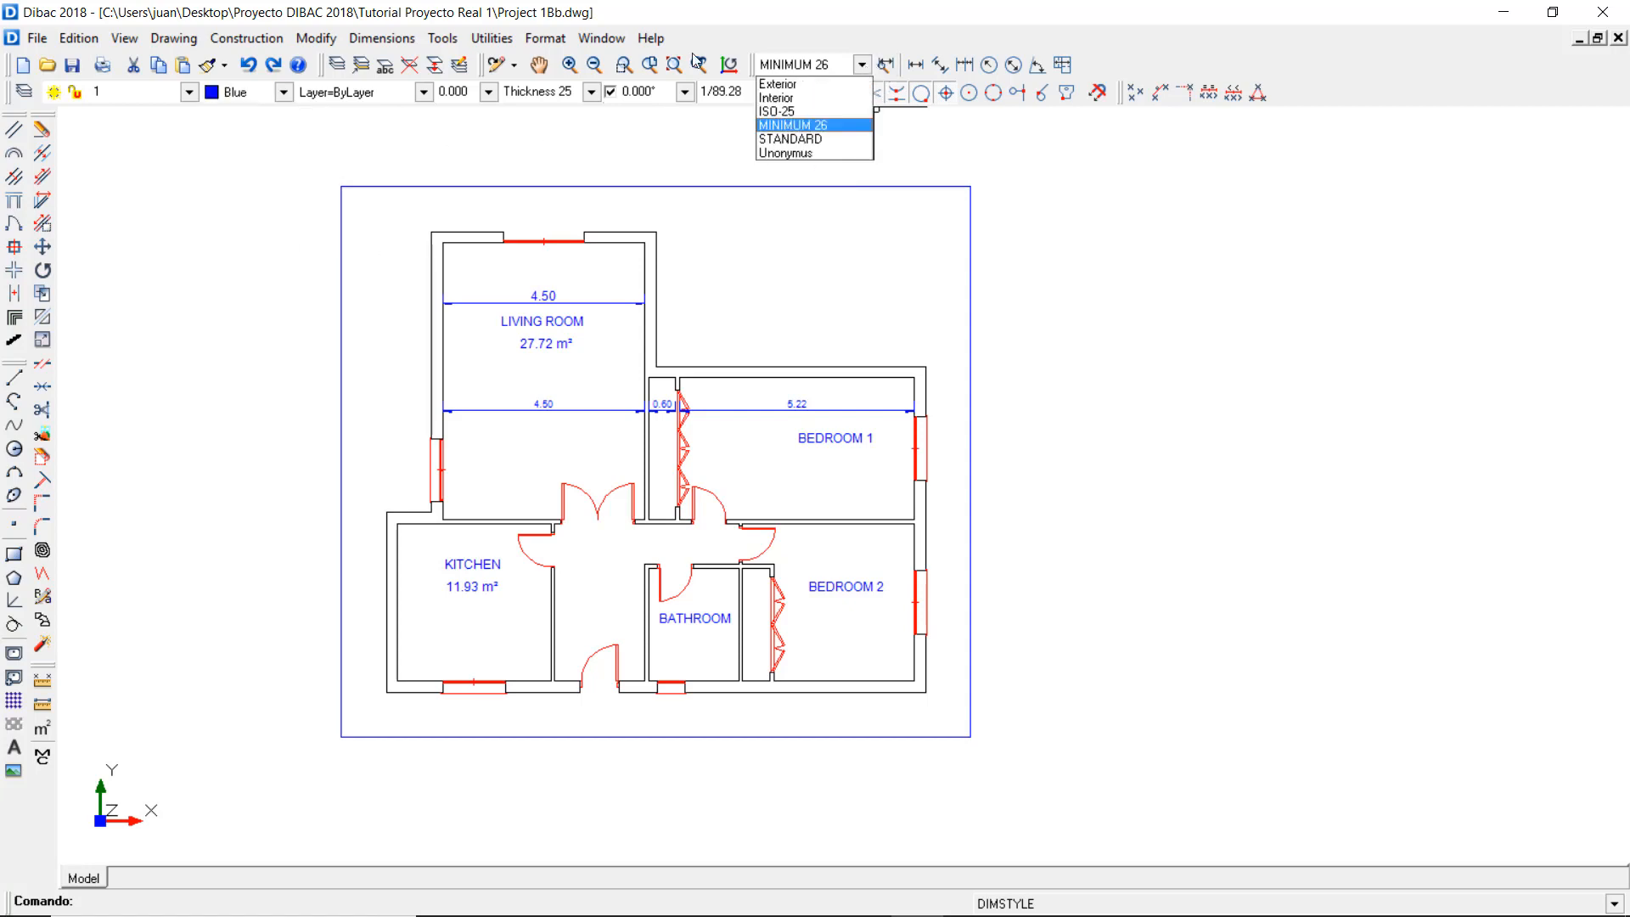
pyautogui.click(856, 84)
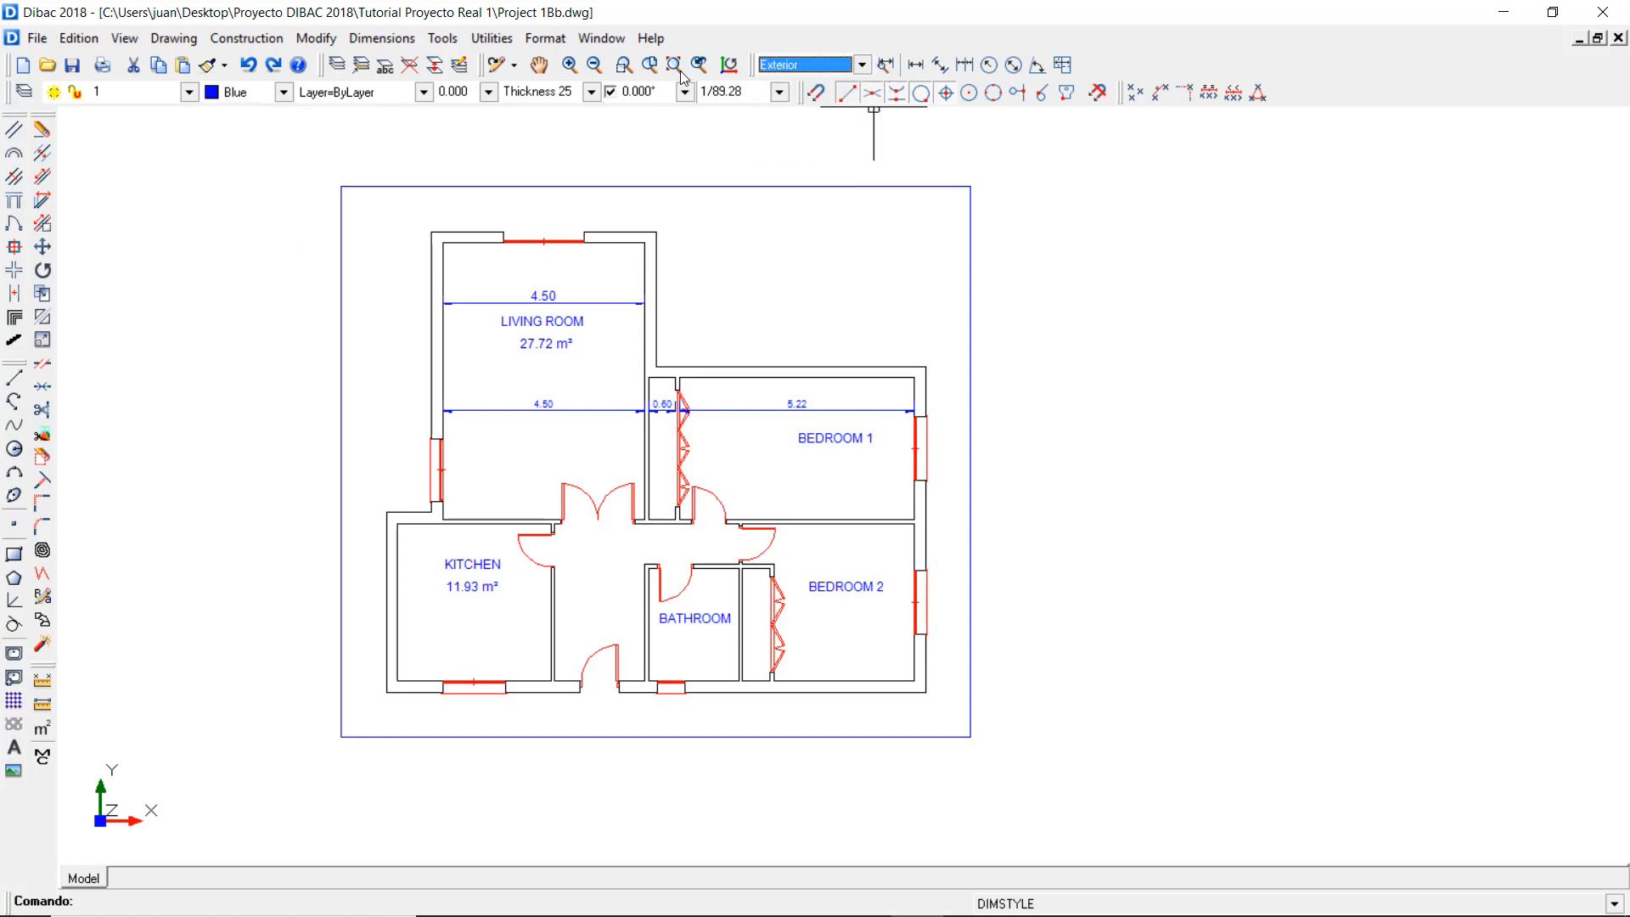
# - Begin a continuous 90° dimension from the plot's upper-right corner to BEDROOM 1's outer corner, placing its line between the wall and plot boundary
pyautogui.click(965, 65)
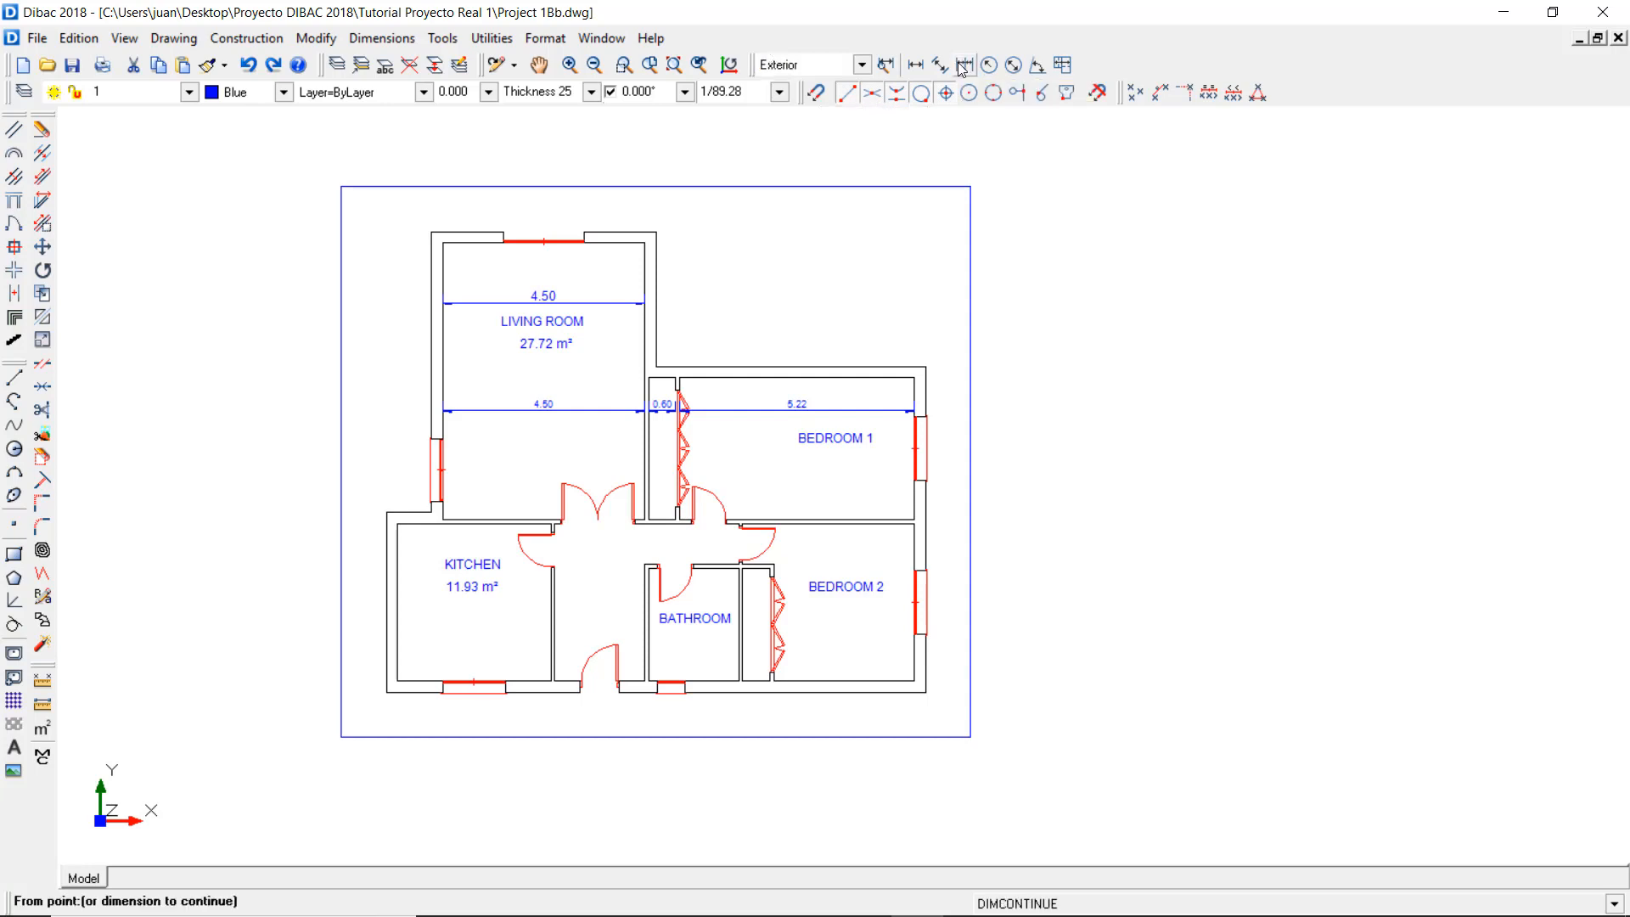
pyautogui.click(684, 91)
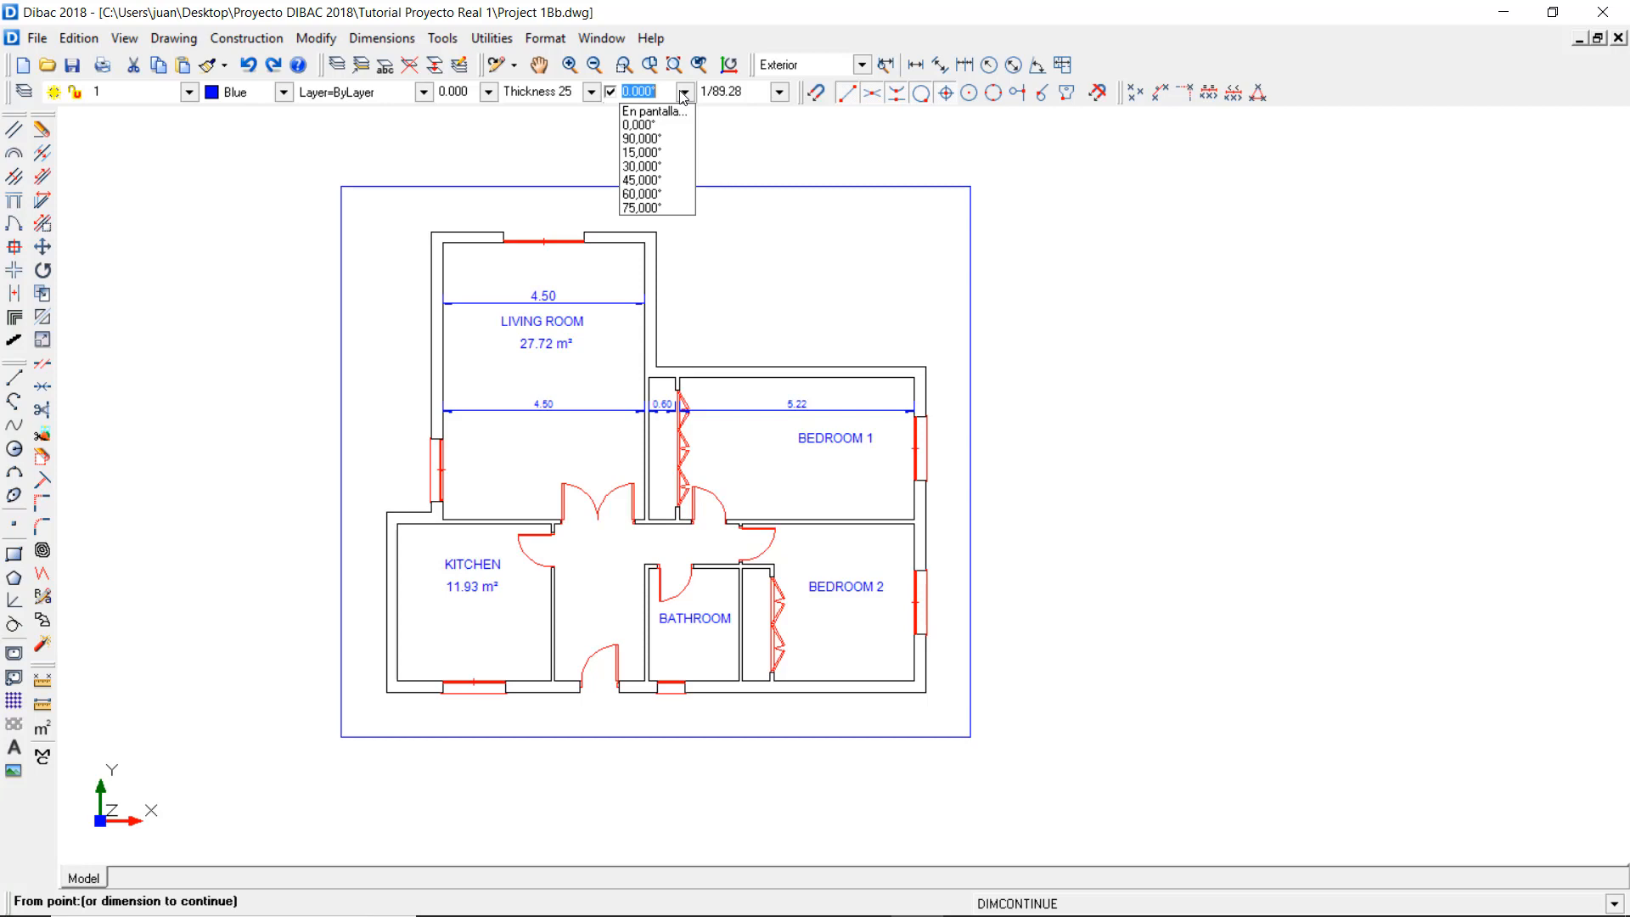
pyautogui.click(643, 139)
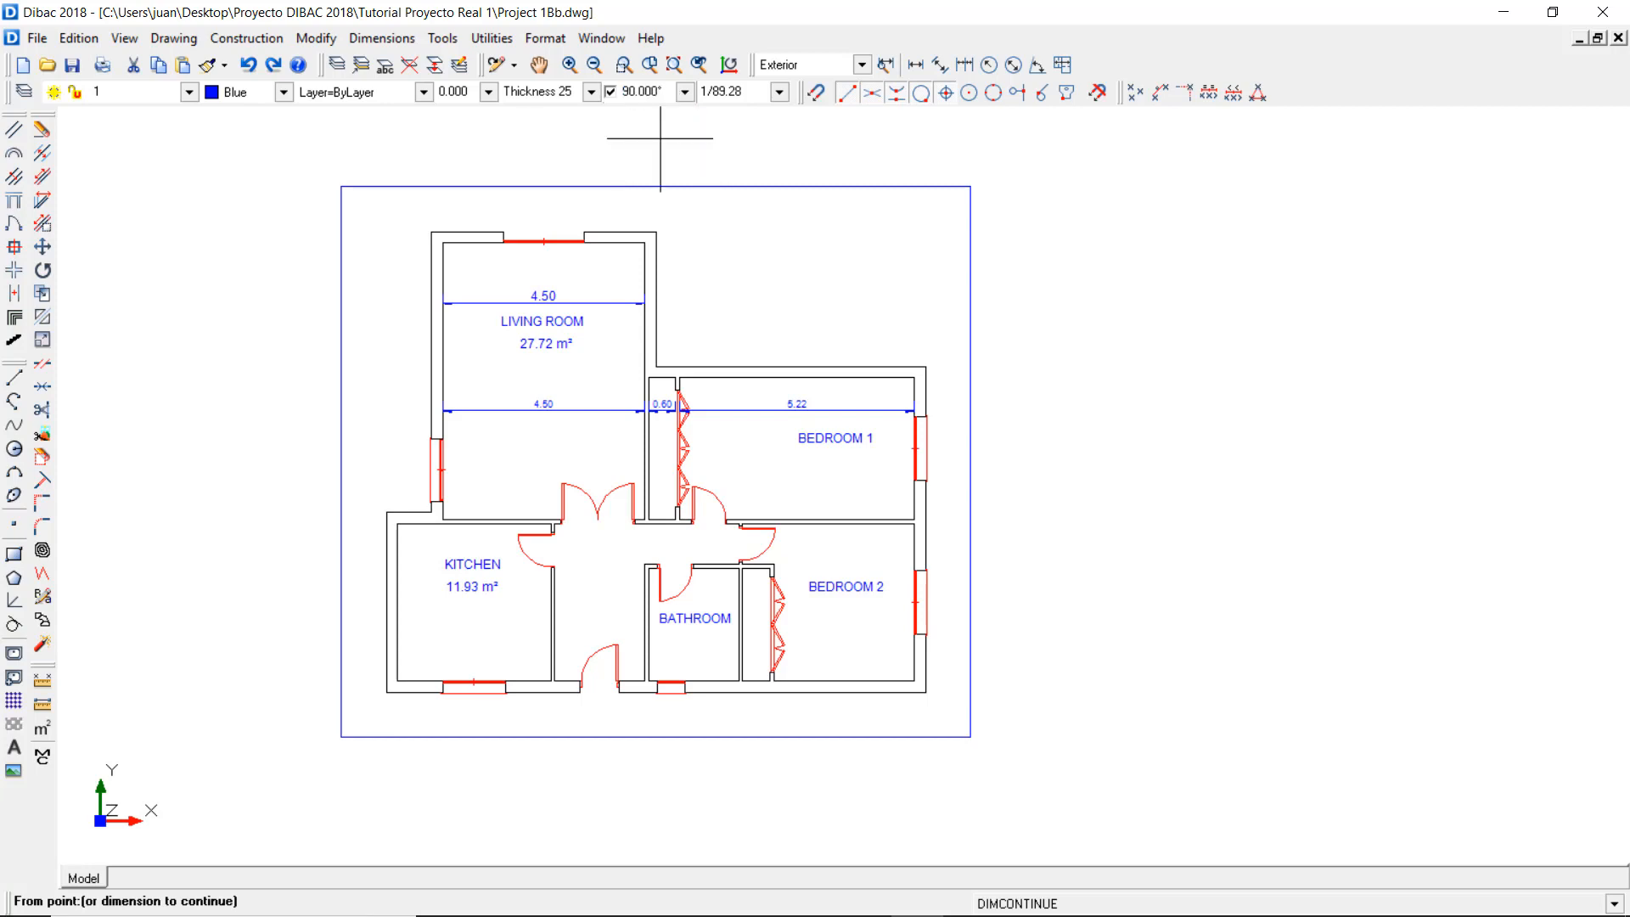
pyautogui.click(613, 93)
pyautogui.click(970, 186)
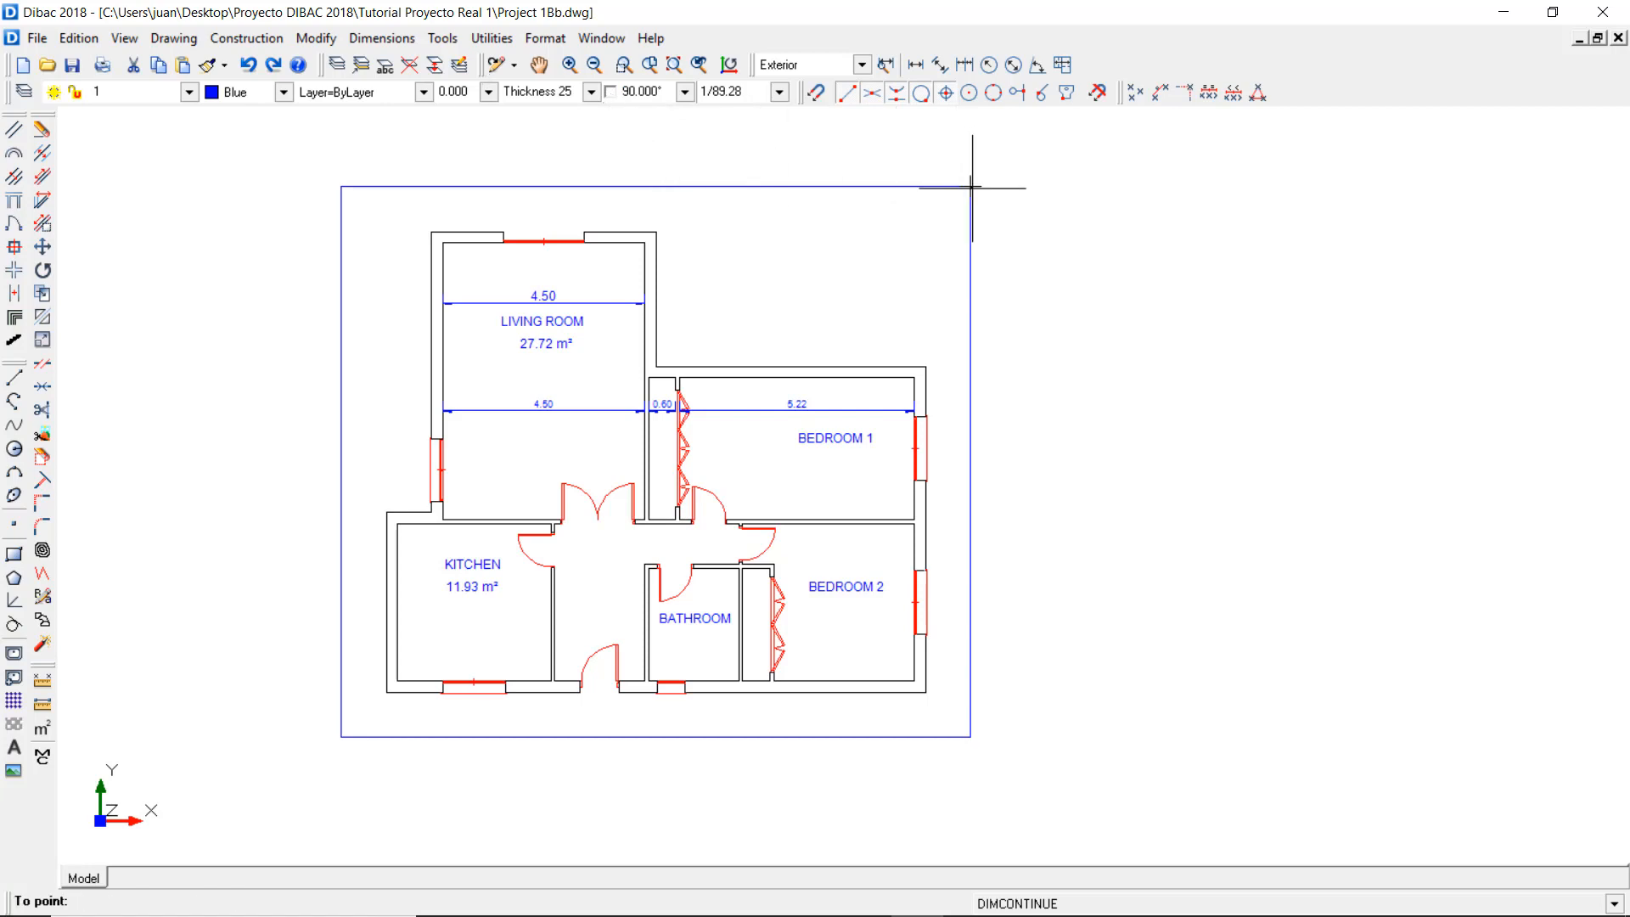
pyautogui.click(924, 366)
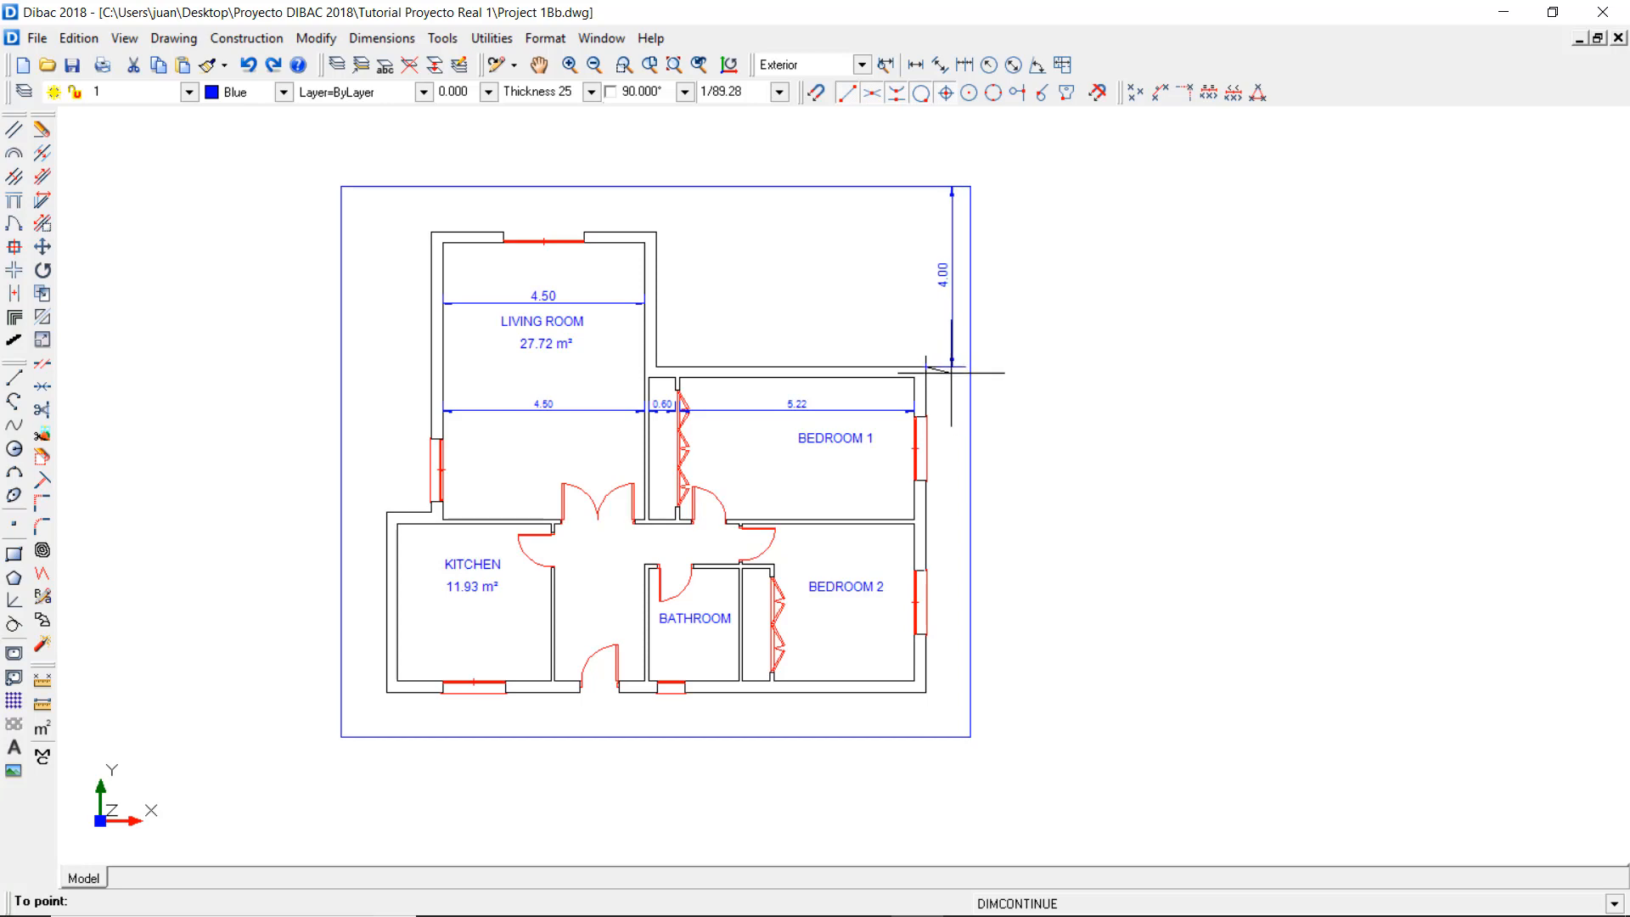
pyautogui.click(950, 375)
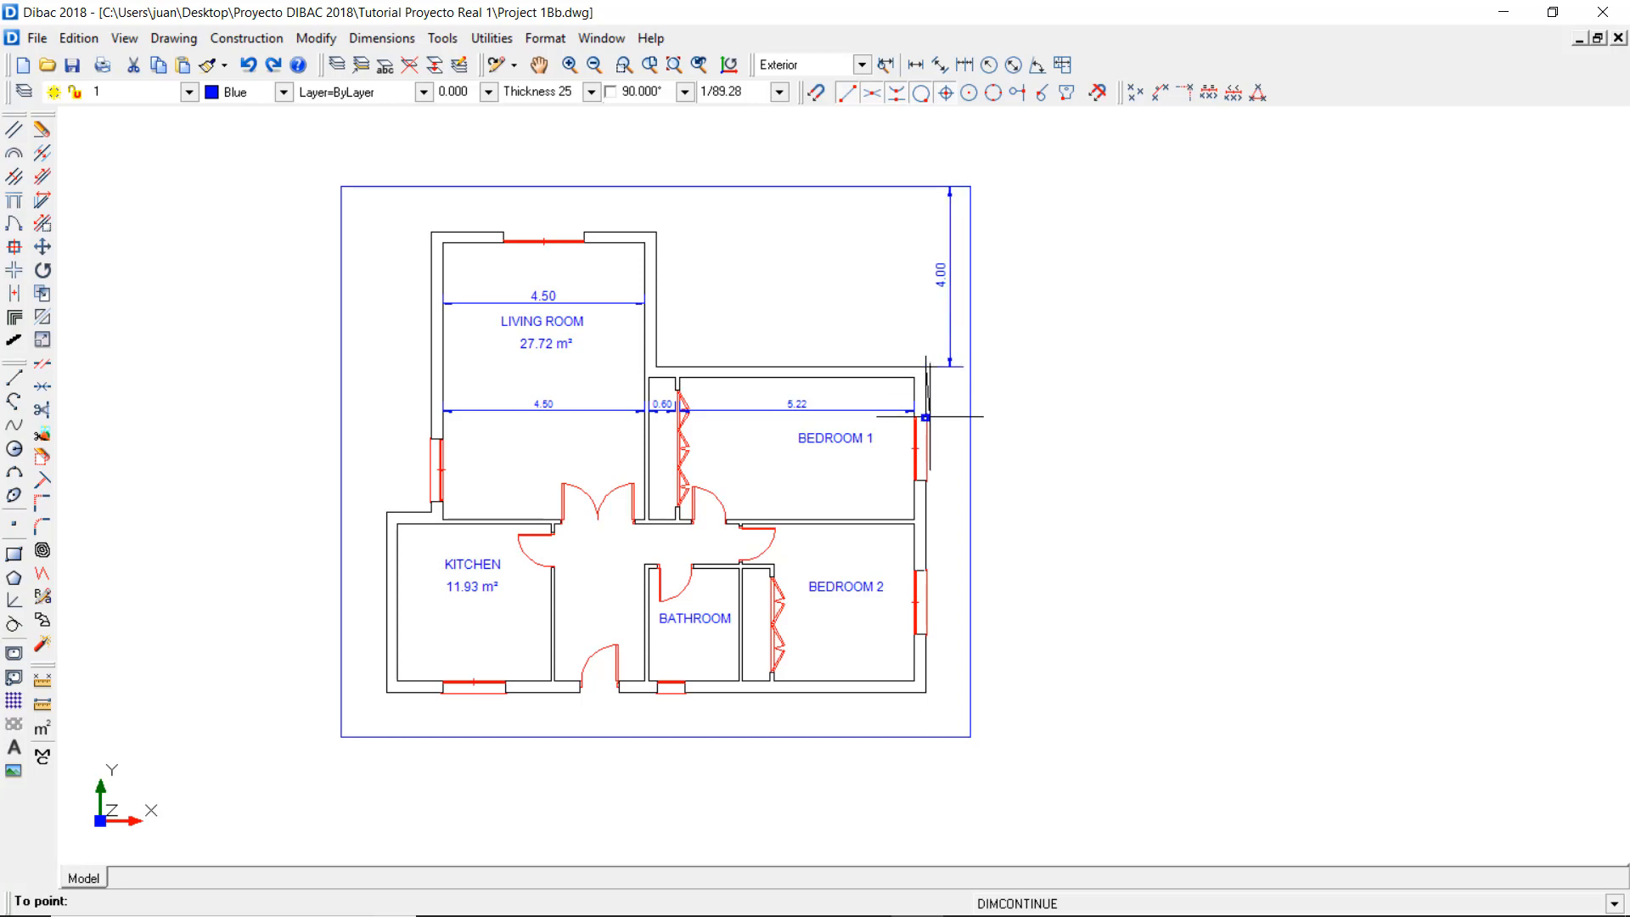
# - Continue the dimension chain down the right exterior wall through both edges of the BEDROOM 1 and BEDROOM 2 windows
pyautogui.scroll(4, 925, 417)
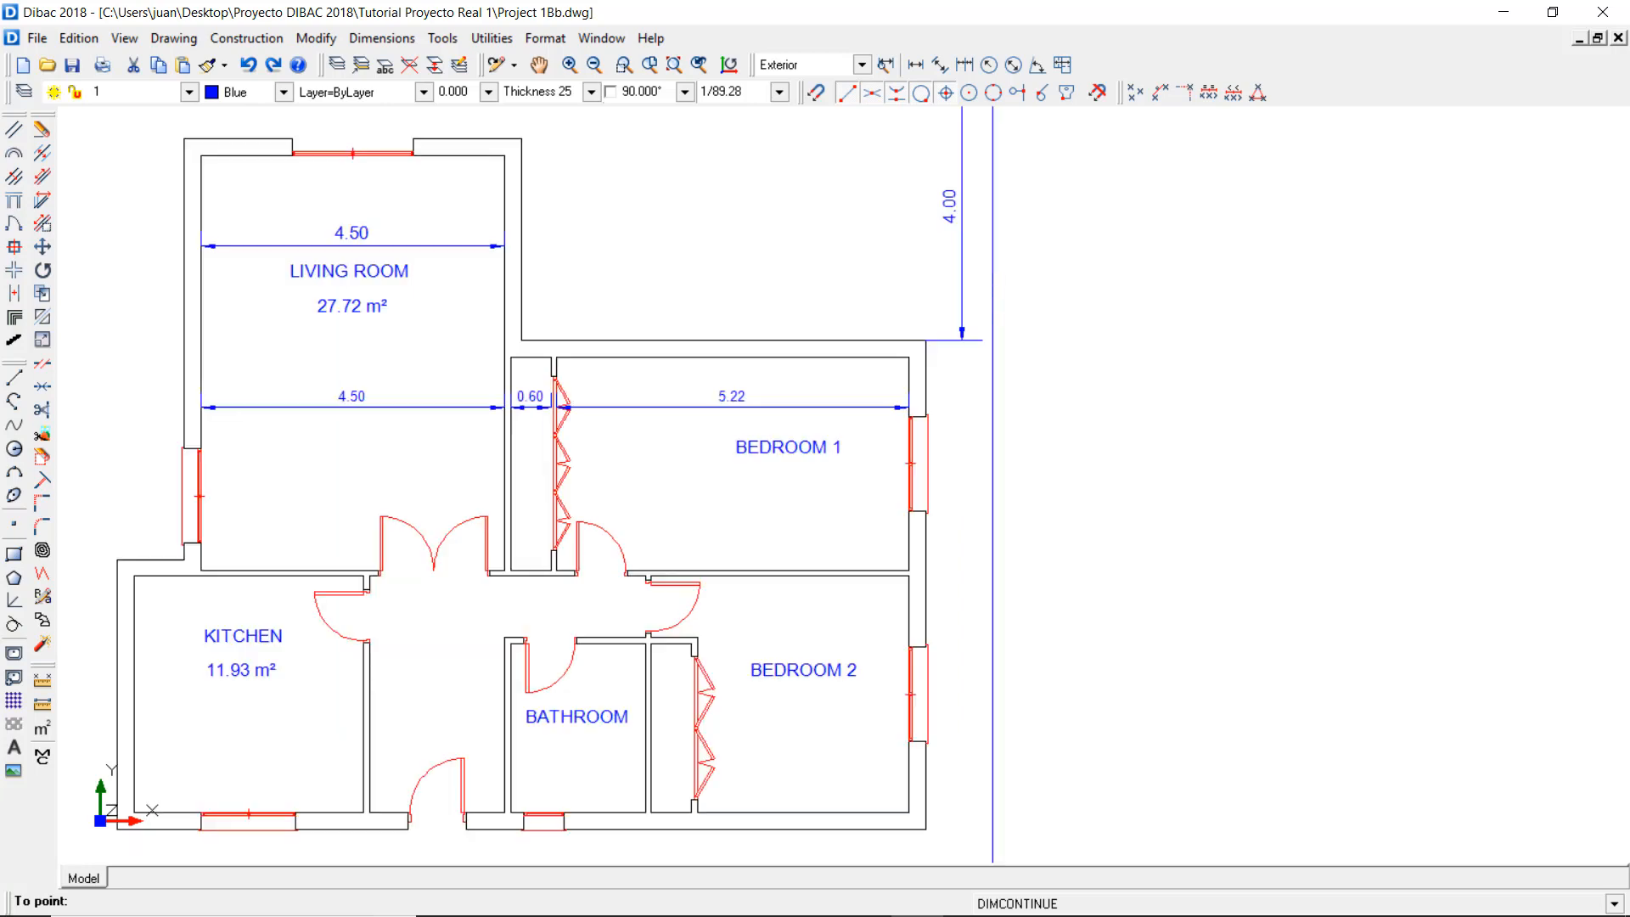
pyautogui.click(925, 414)
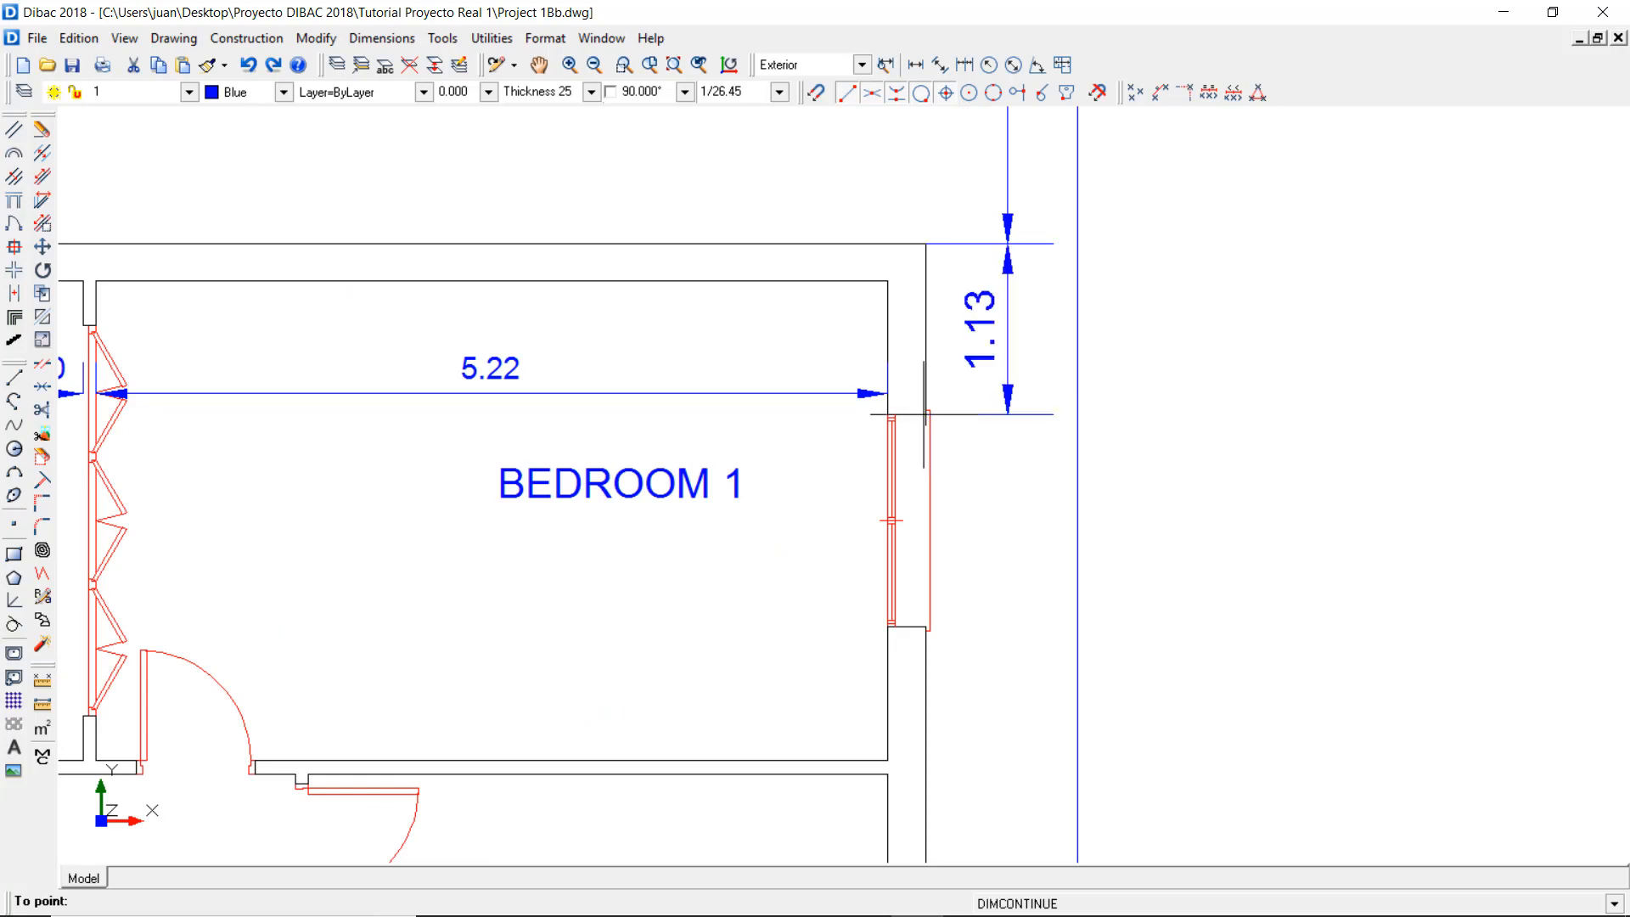
pyautogui.click(925, 628)
pyautogui.moveTo(985, 587); pyautogui.dragTo(954, 284, button='middle')
pyautogui.click(893, 627)
pyautogui.moveTo(958, 684); pyautogui.dragTo(961, 412, button='middle')
pyautogui.click(898, 569)
pyautogui.moveTo(942, 594); pyautogui.dragTo(926, 437, button='middle')
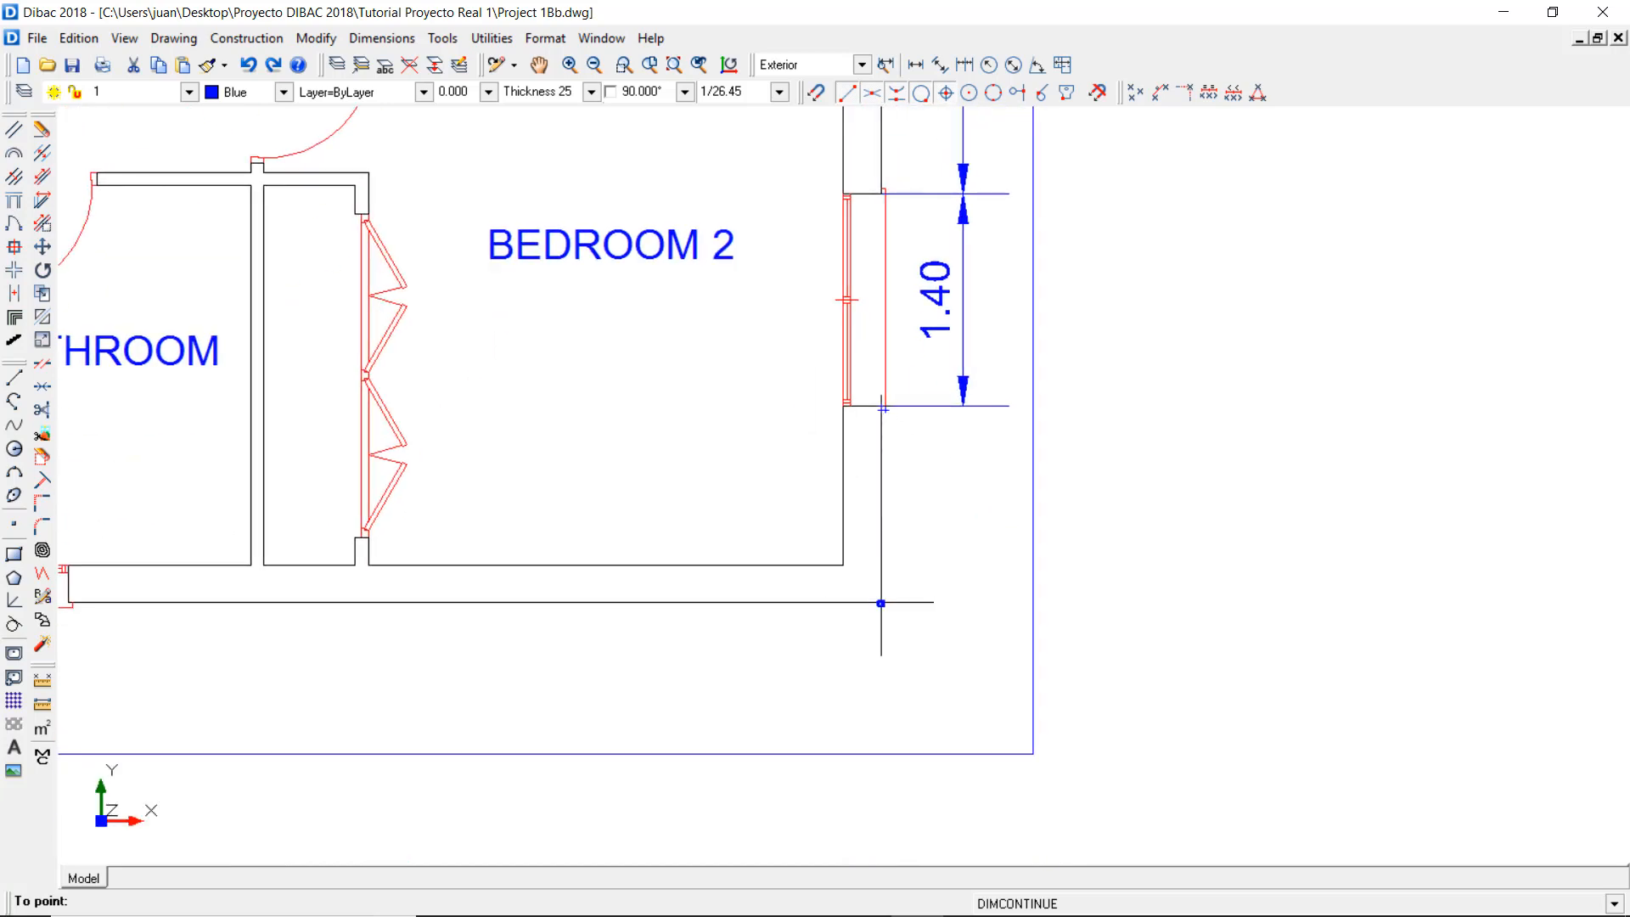
# - Complete the exterior dimension chain through the house's lower-right corner to the lower plot boundary
pyautogui.click(1029, 754)
pyautogui.scroll(-3, 793, 718)
pyautogui.scroll(3, 794, 718)
pyautogui.press('Escape')
pyautogui.scroll(-2, 1123, 277)
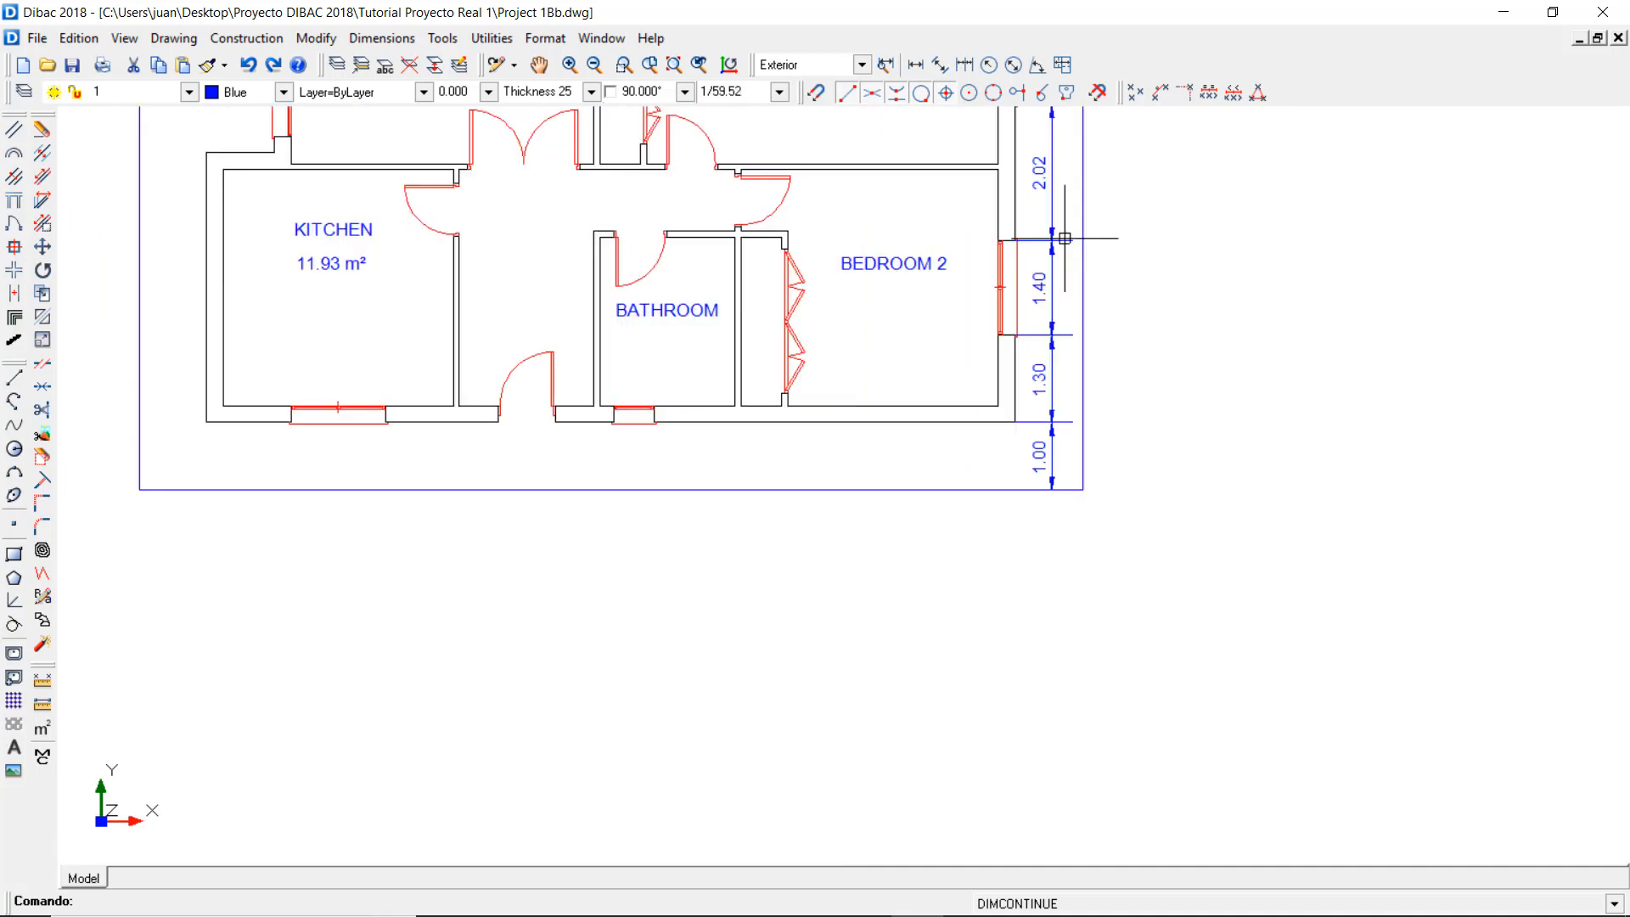
pyautogui.scroll(-3, 1064, 239)
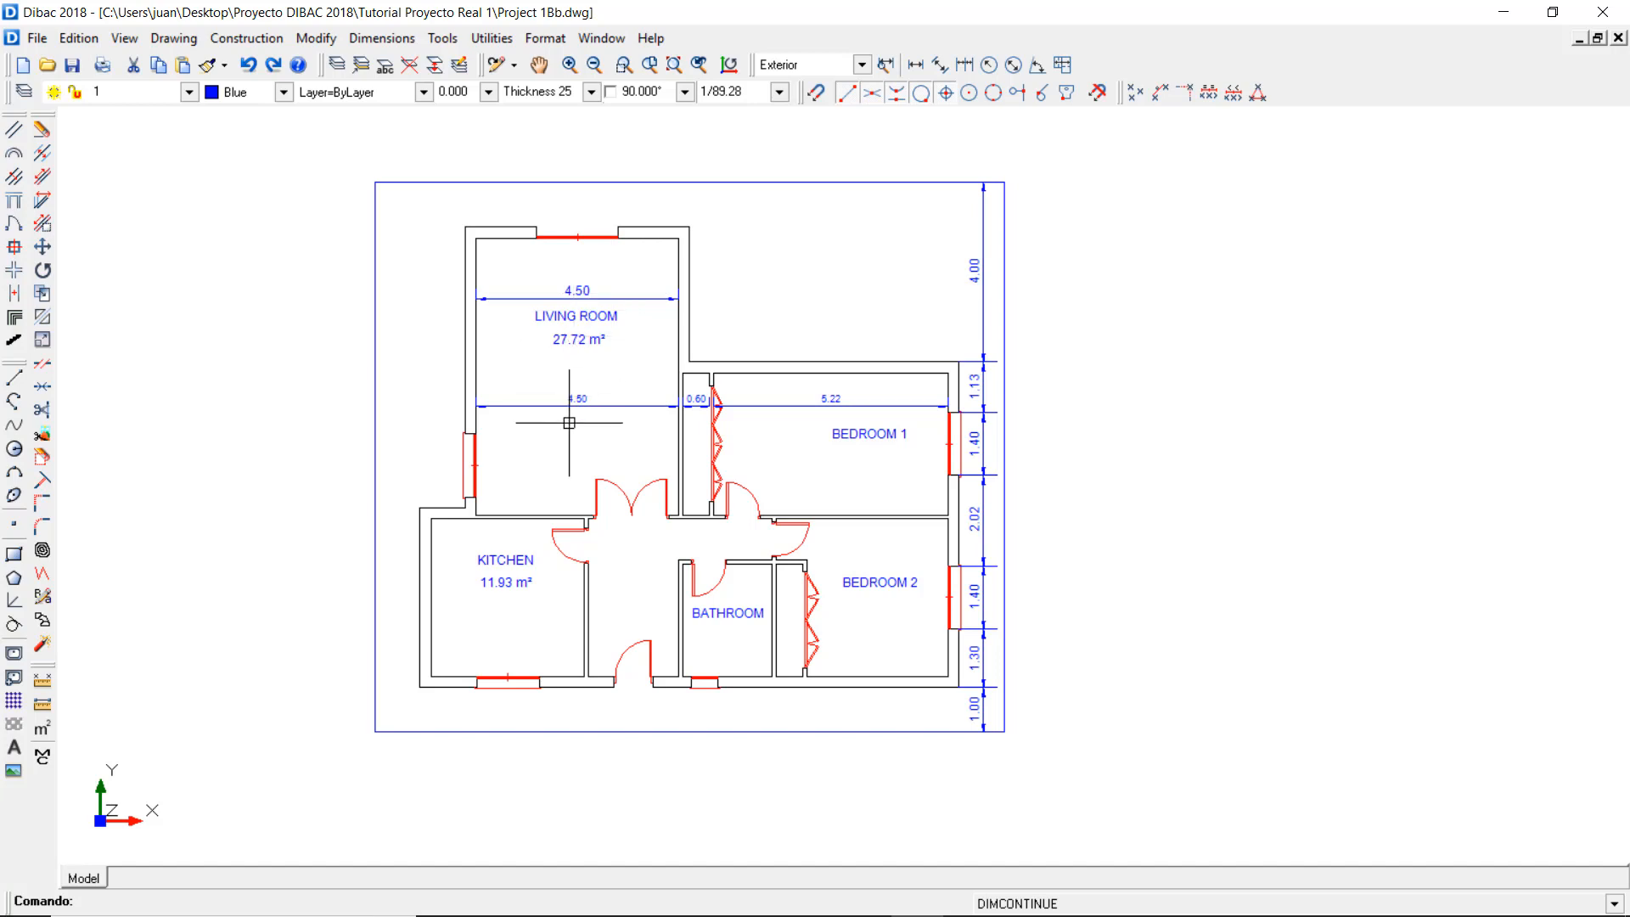
# - Select all dimensions in the whole plan with the selection by attributes/objects, filtered to Dimensions
pyautogui.click(492, 38)
pyautogui.moveTo(512, 85)
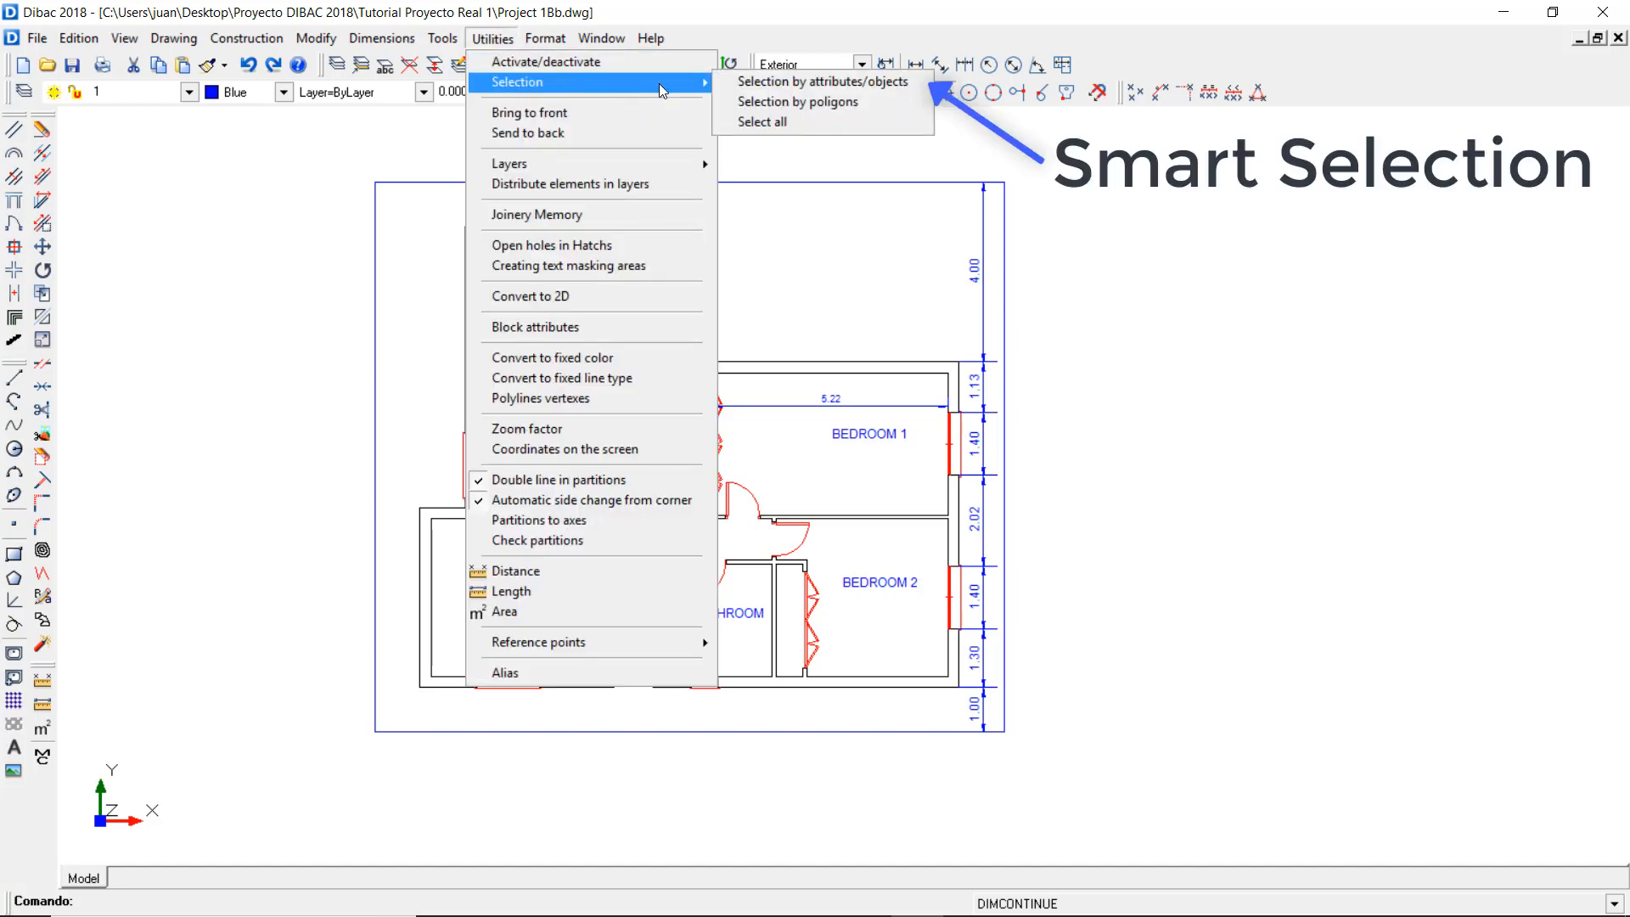
pyautogui.click(740, 82)
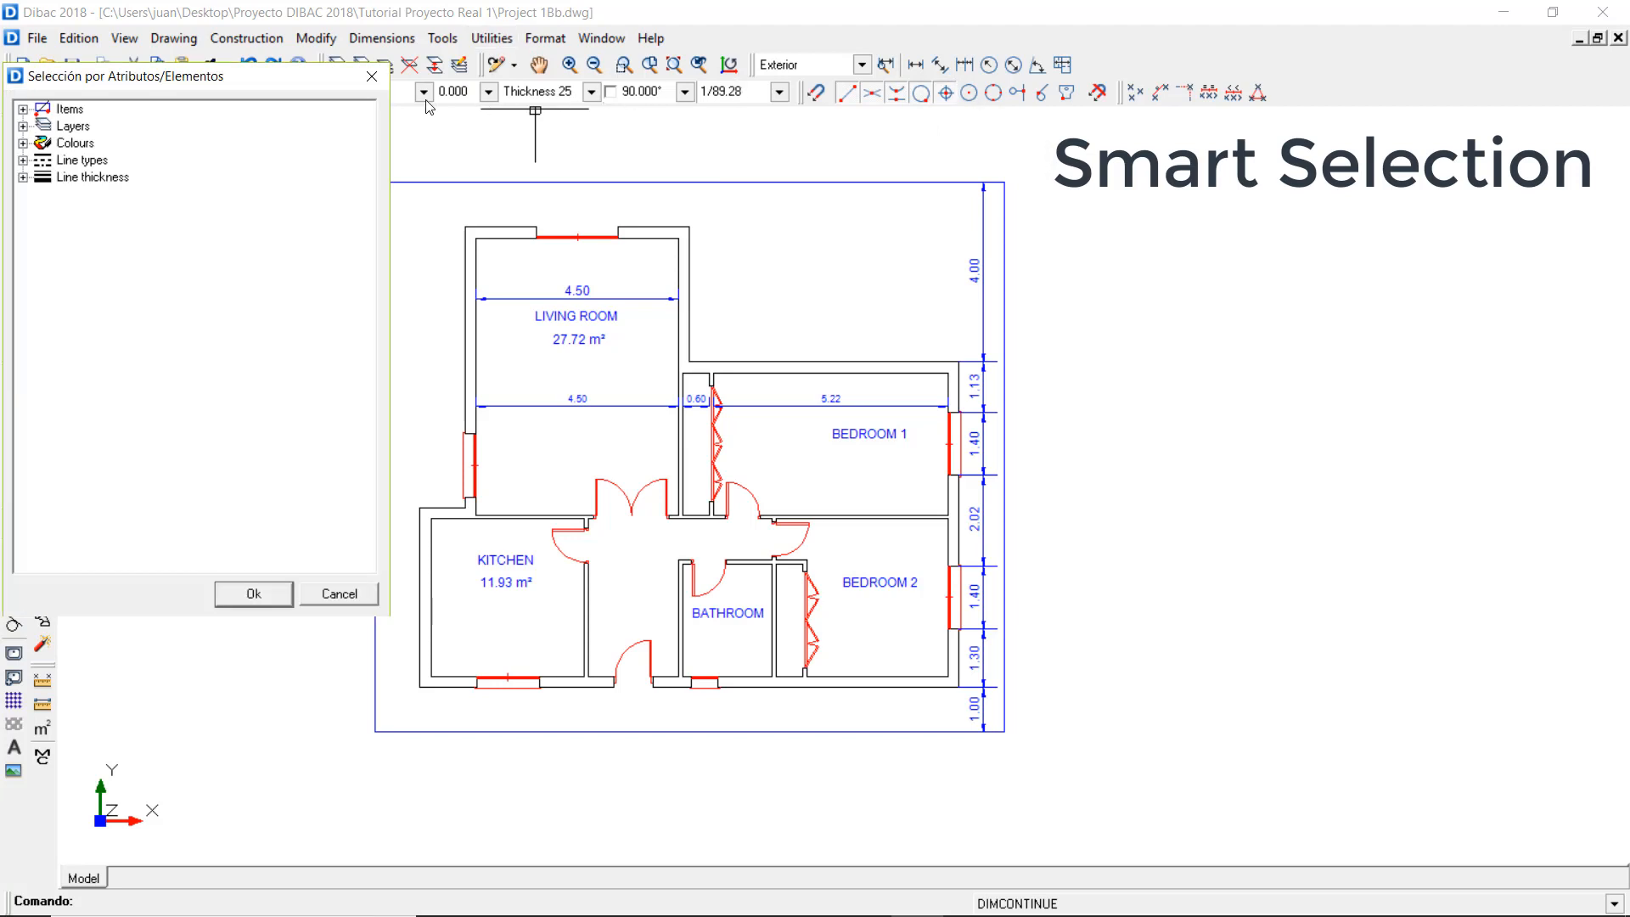
pyautogui.click(23, 108)
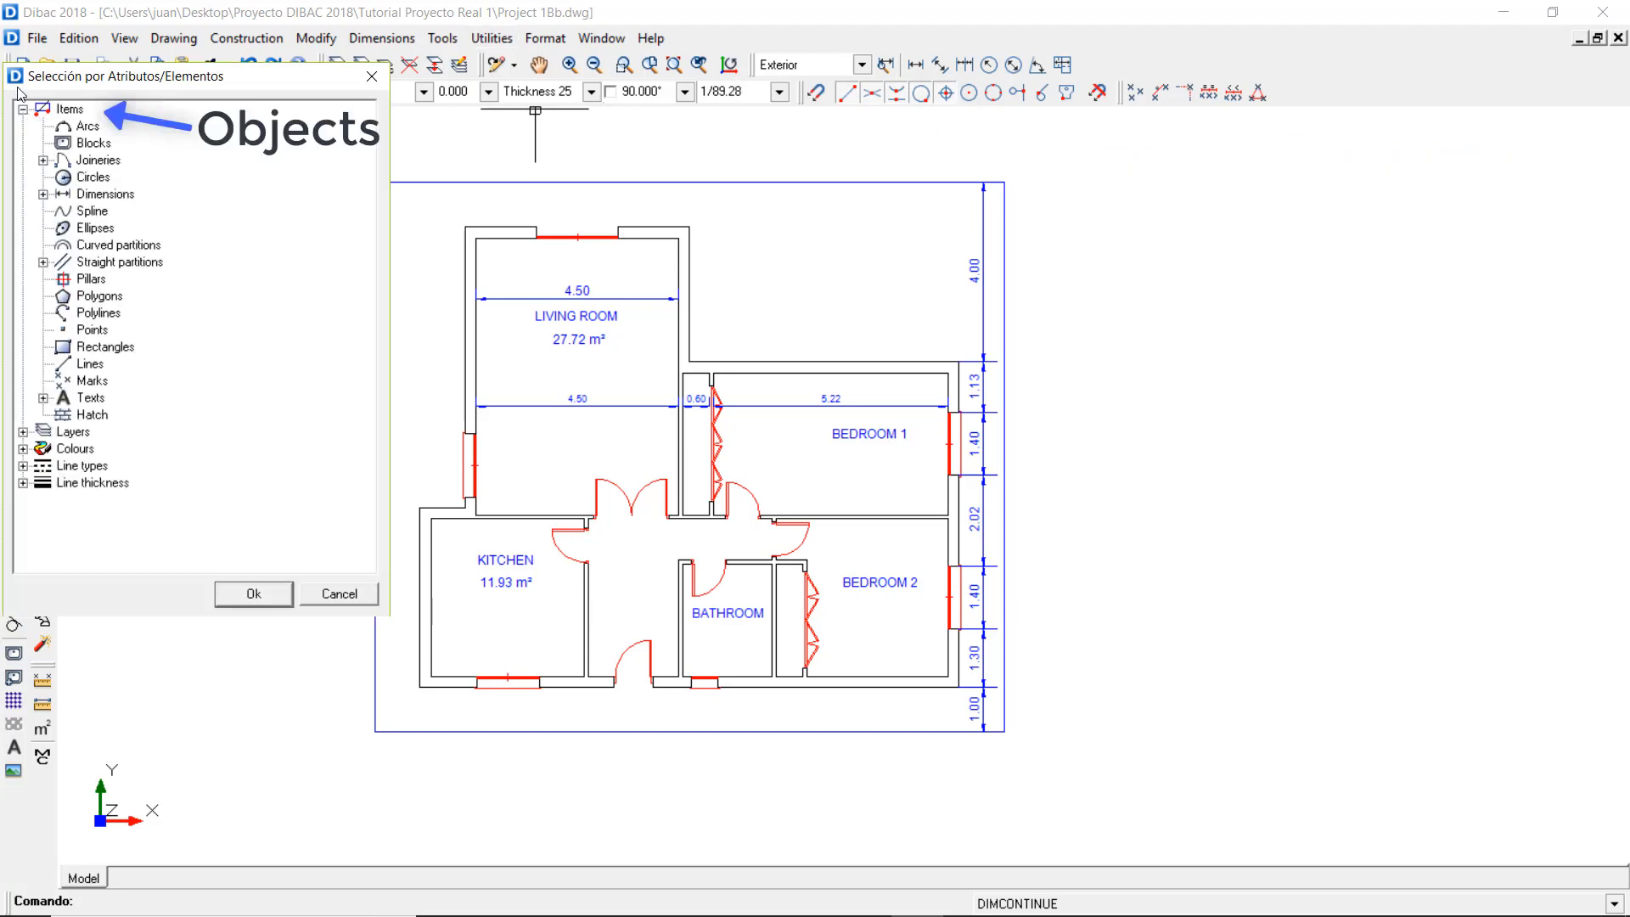
pyautogui.click(93, 194)
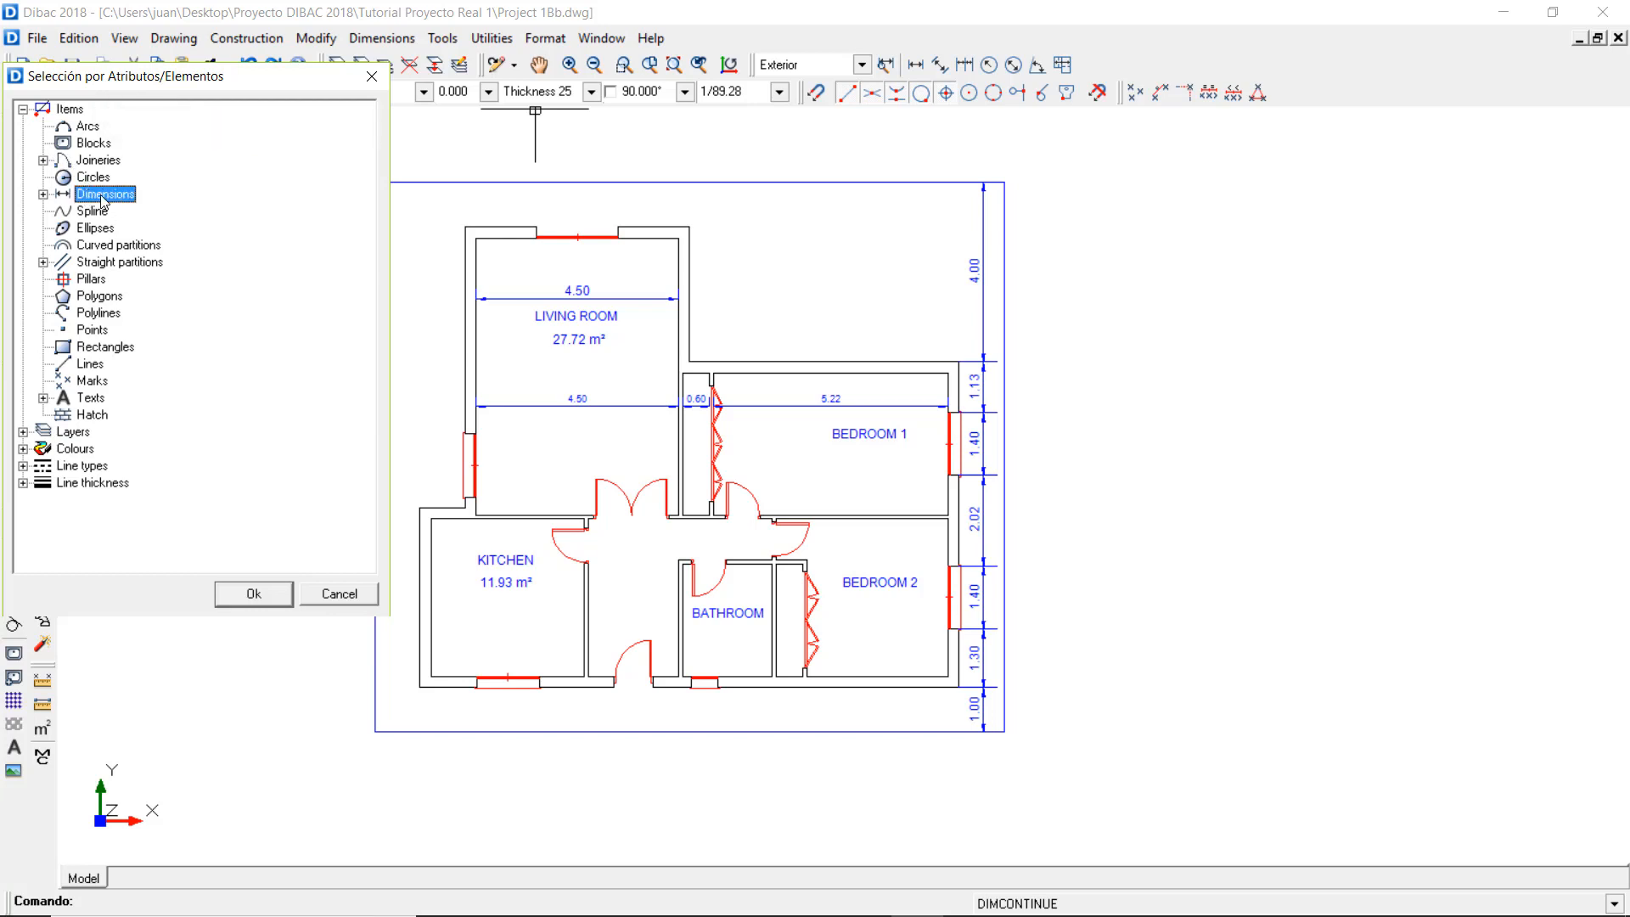
pyautogui.click(277, 596)
pyautogui.moveTo(301, 144); pyautogui.dragTo(1120, 802)
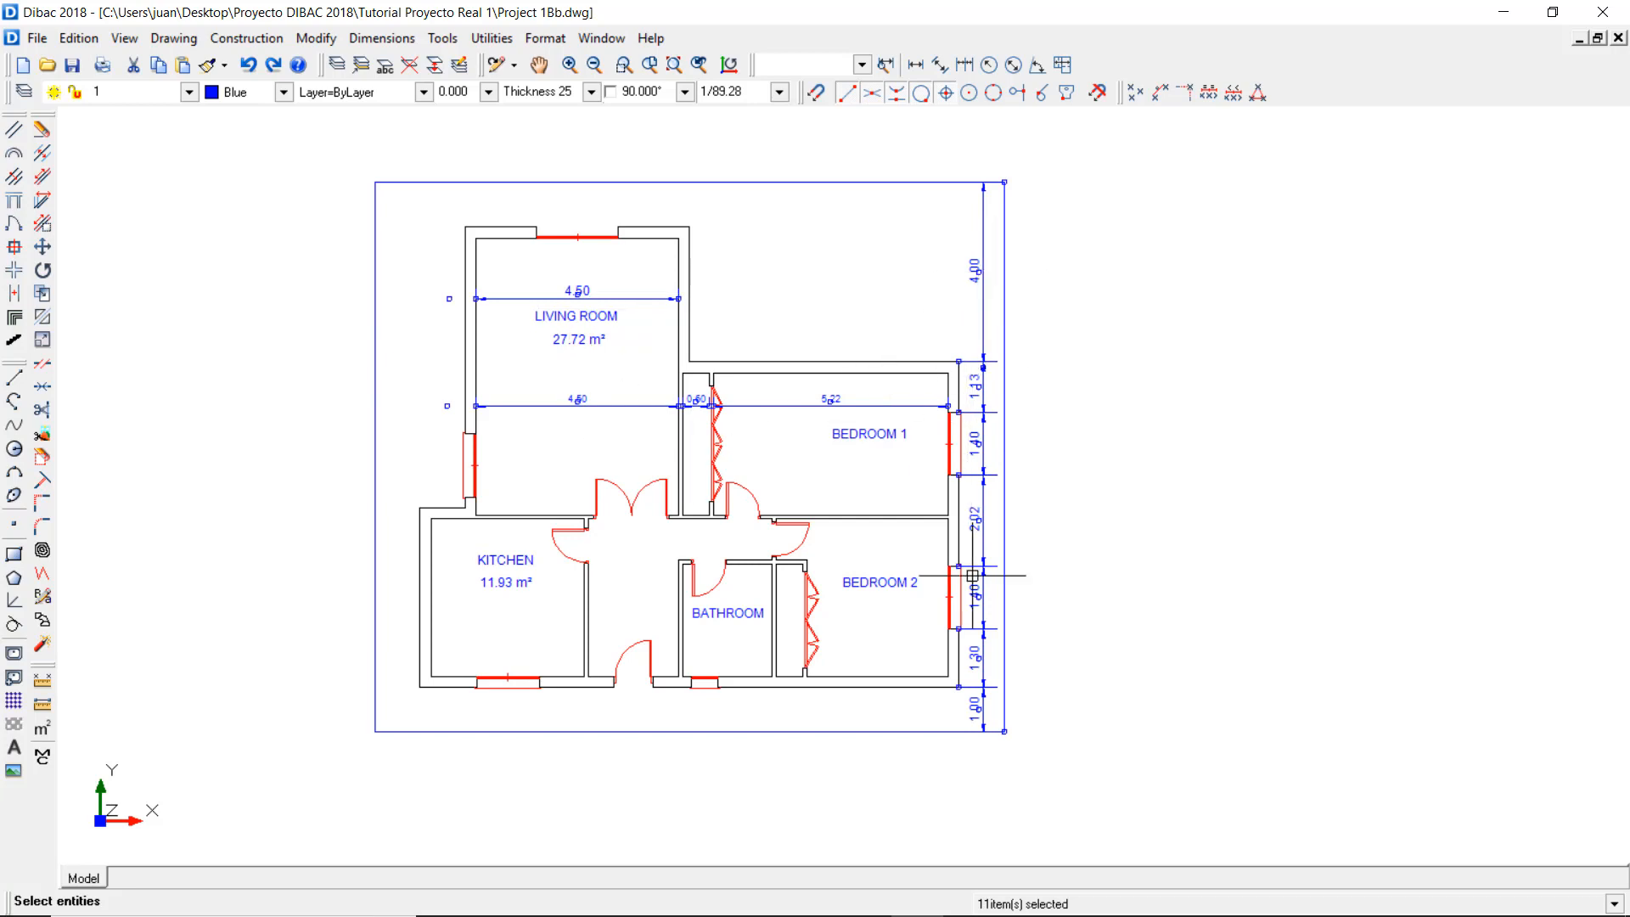
# - Try the colours white and green on the selected dimensions
pyautogui.click(285, 93)
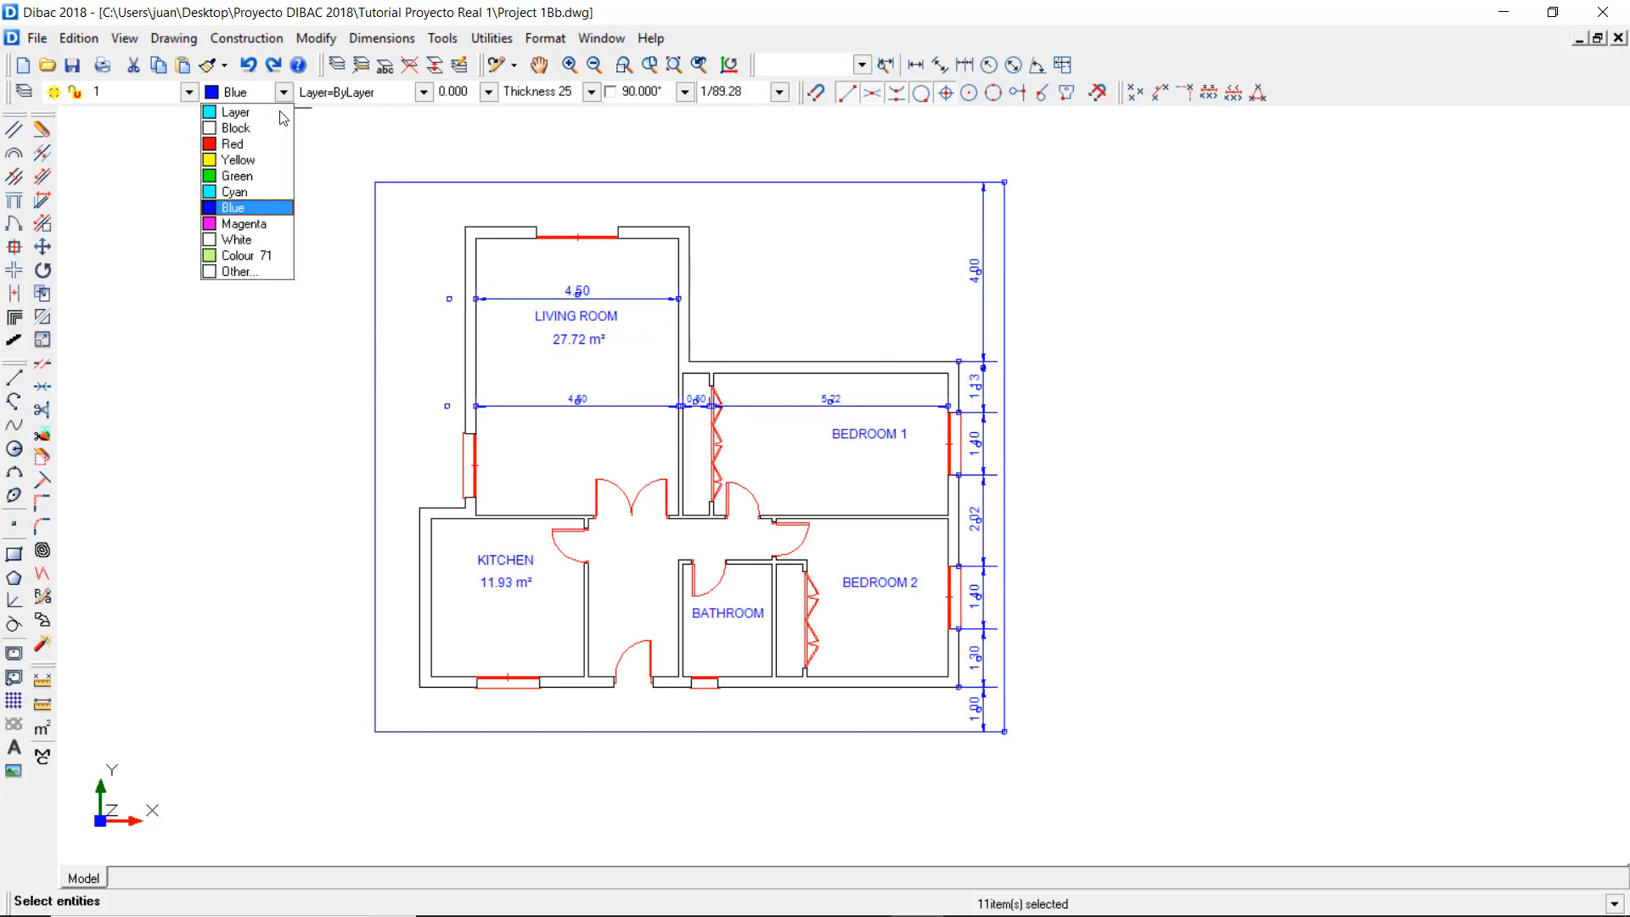
pyautogui.click(254, 244)
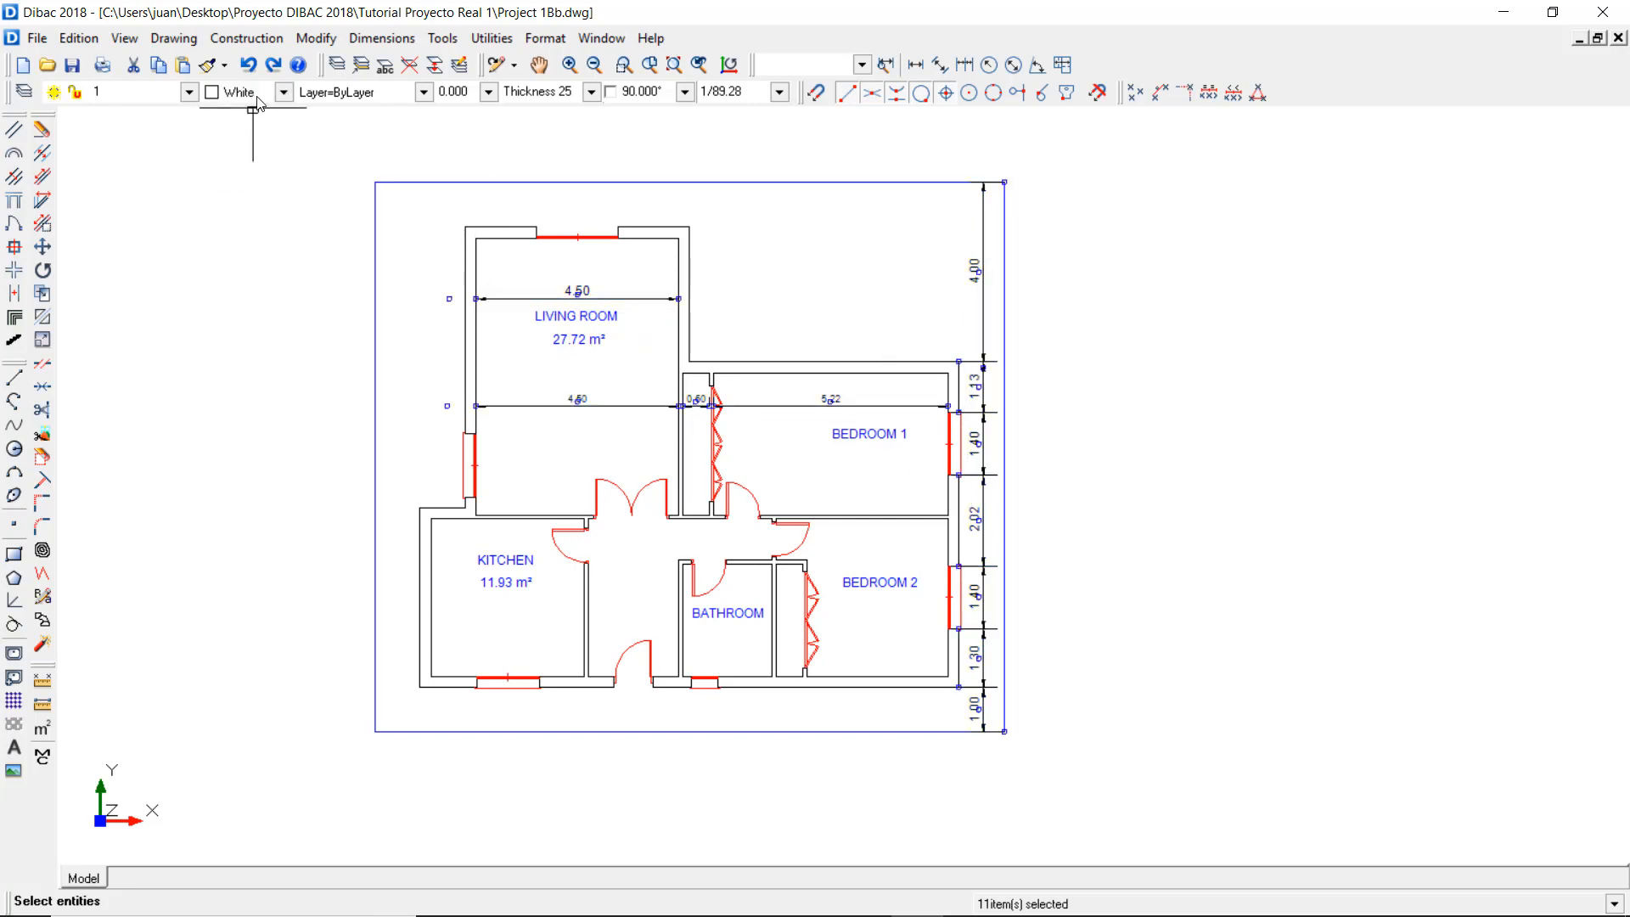
pyautogui.click(285, 92)
pyautogui.click(233, 175)
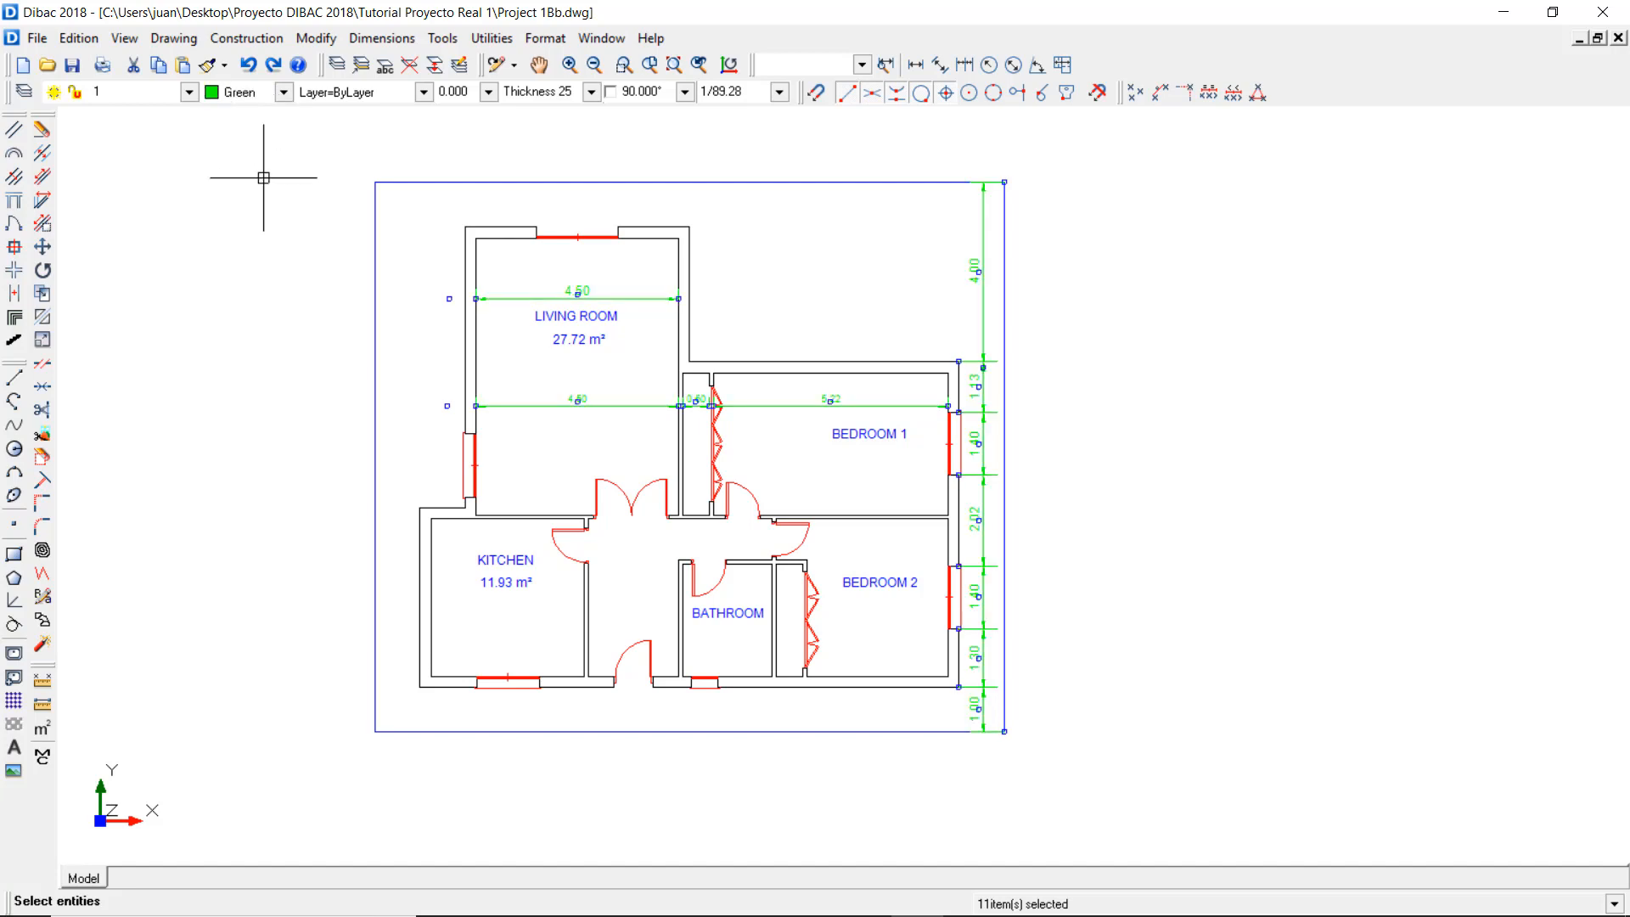
# - Set the colour of all selected dimensions to white and clear the selection
pyautogui.click(283, 92)
pyautogui.click(245, 222)
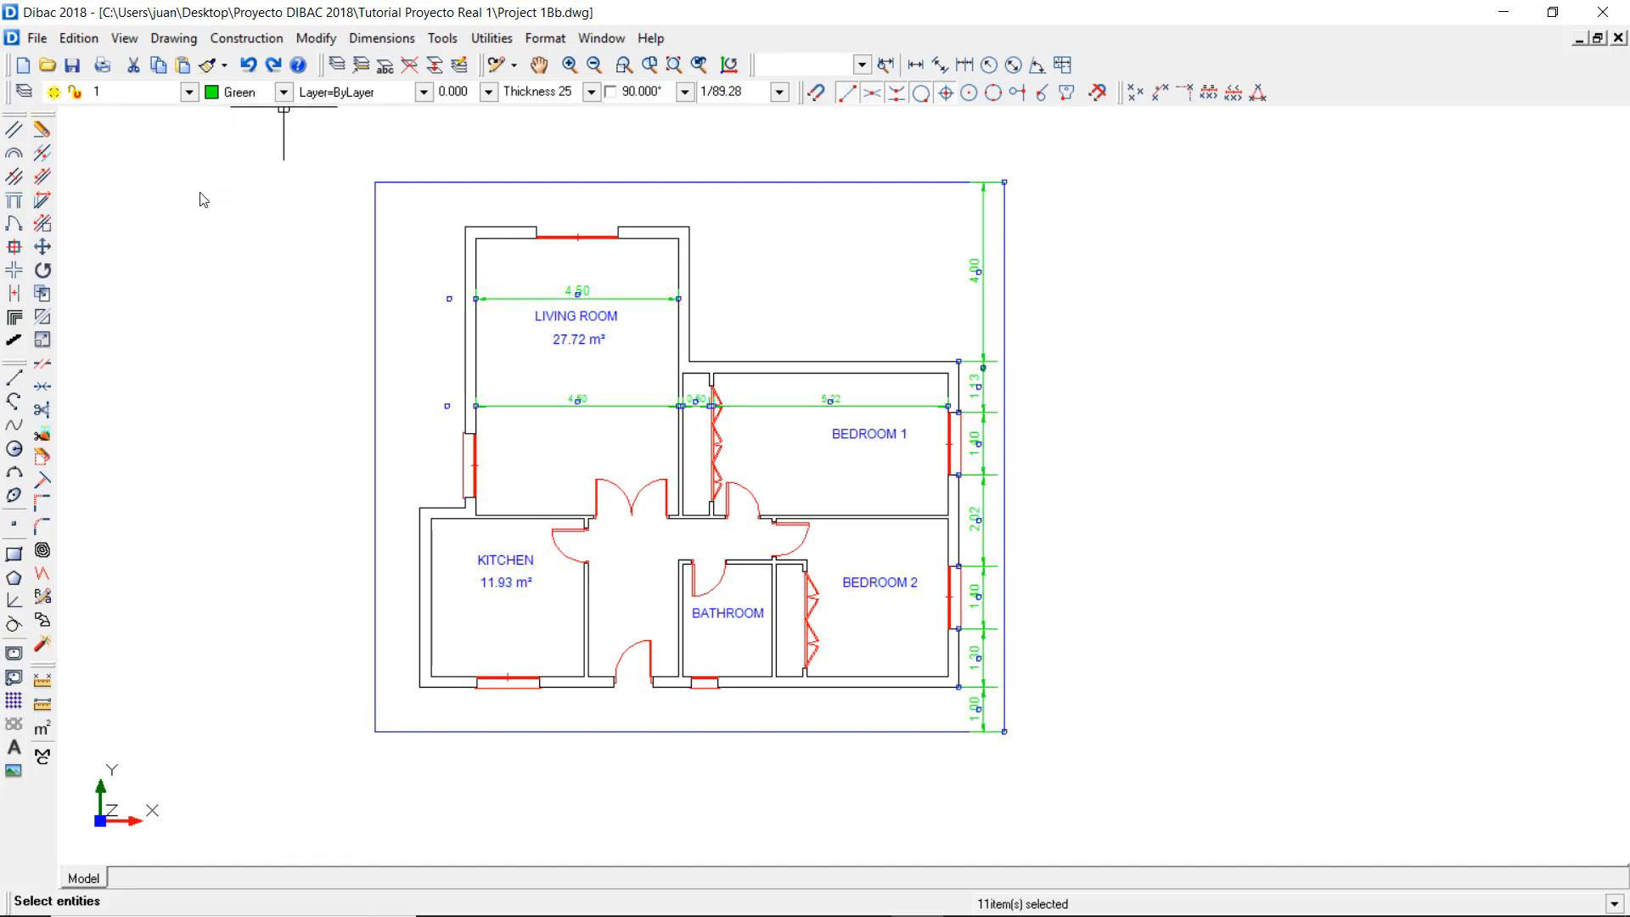
pyautogui.press('Escape')
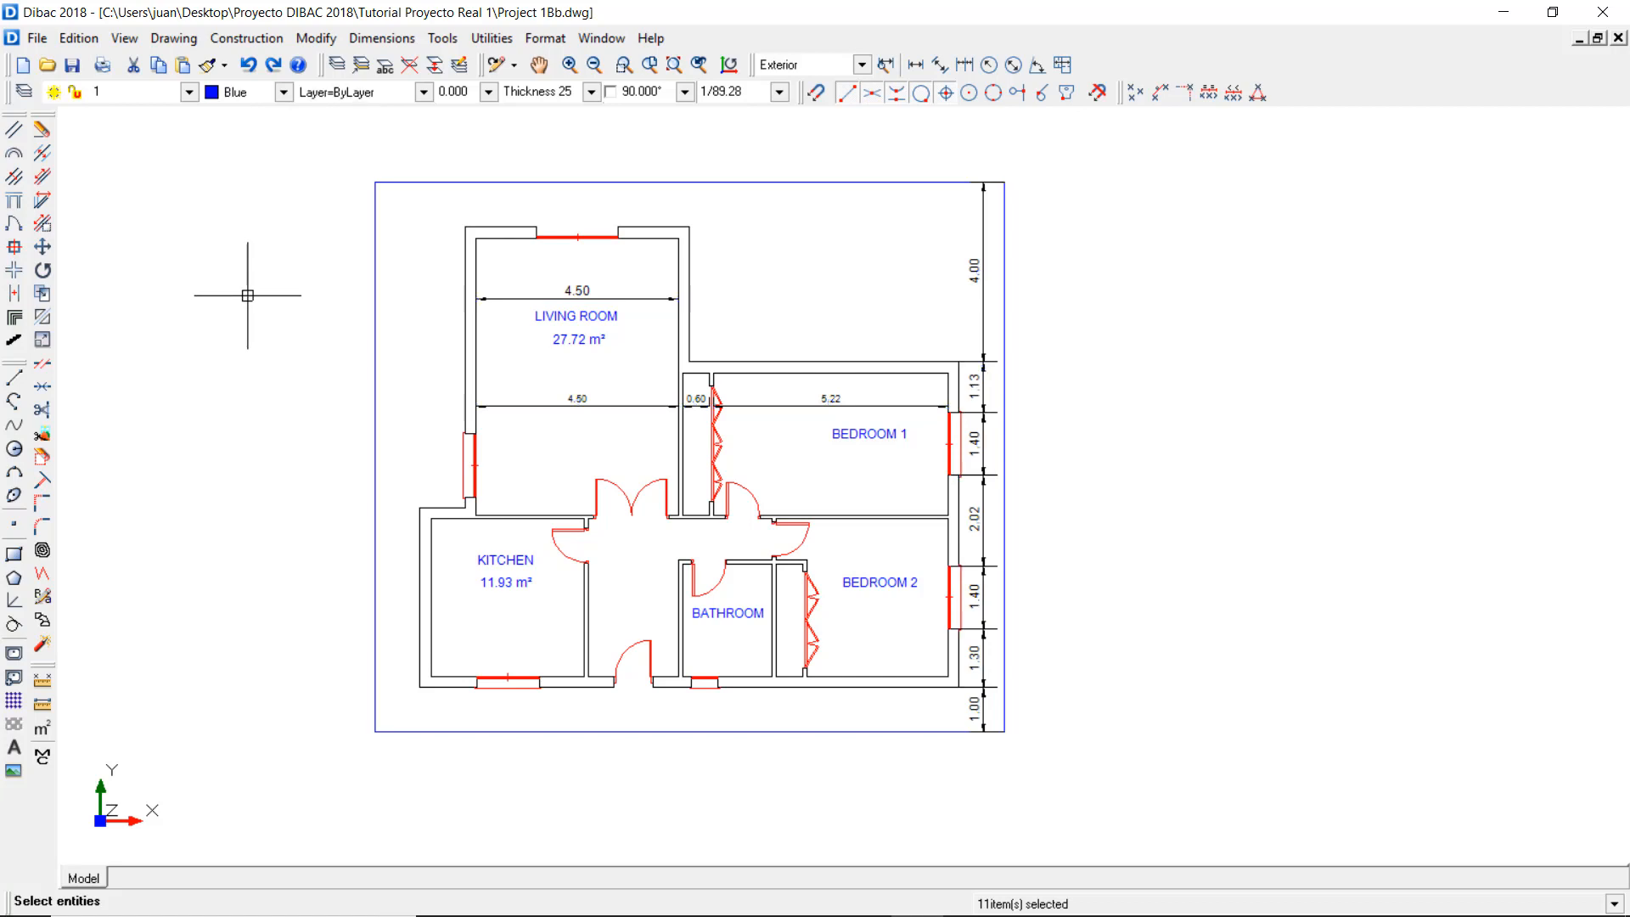